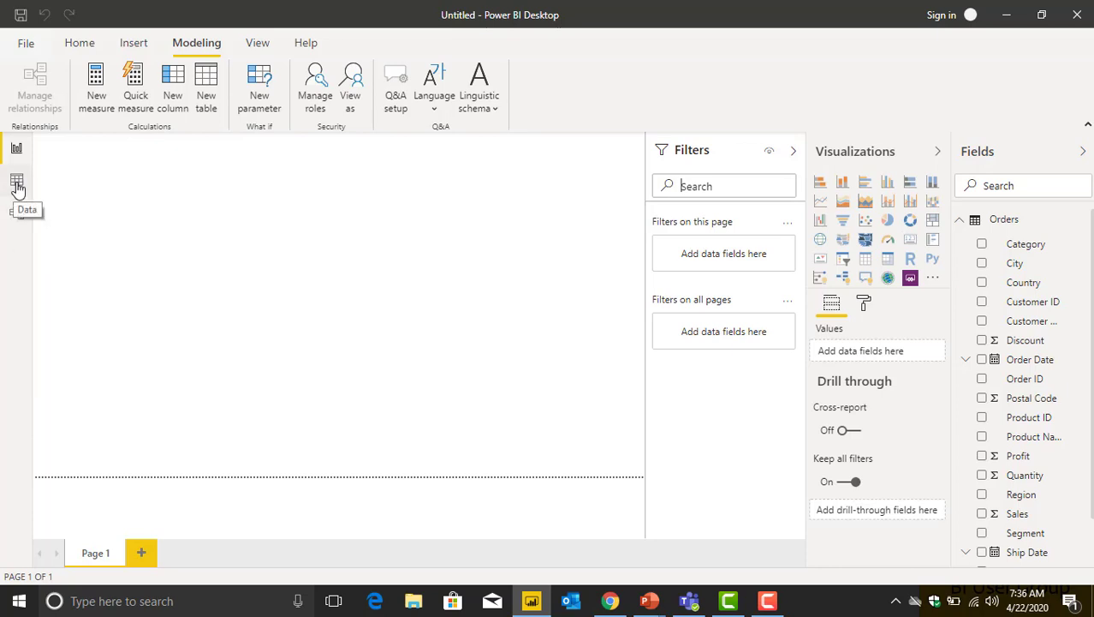
Open the Orders table in Data view and examine the distinct values of the Ship Mode and Segment columns
left_click(17, 184)
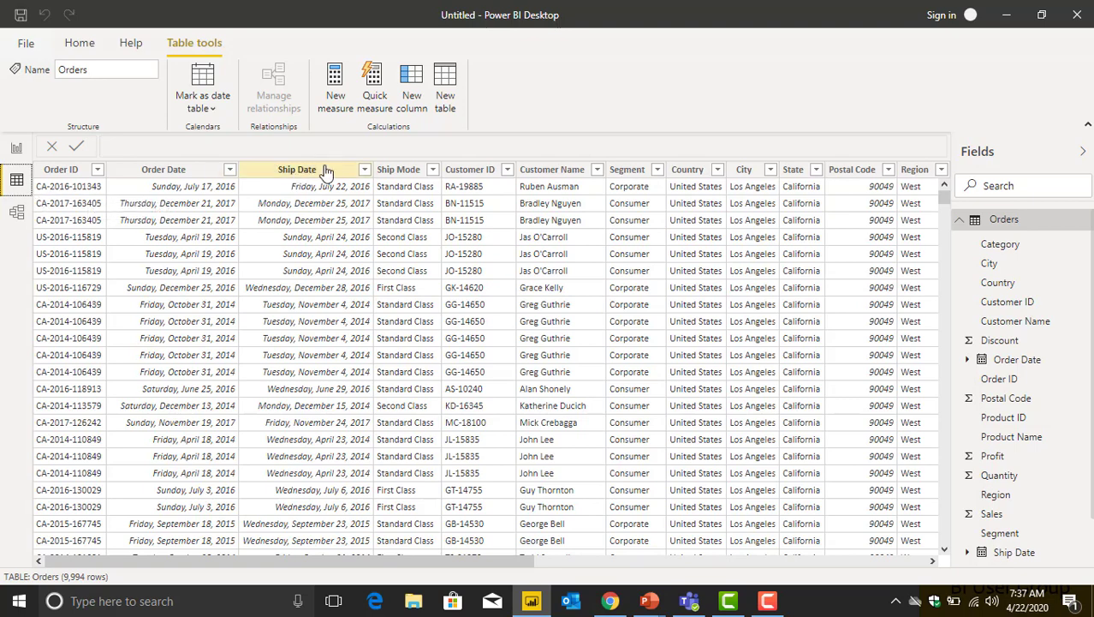
left_click(435, 174)
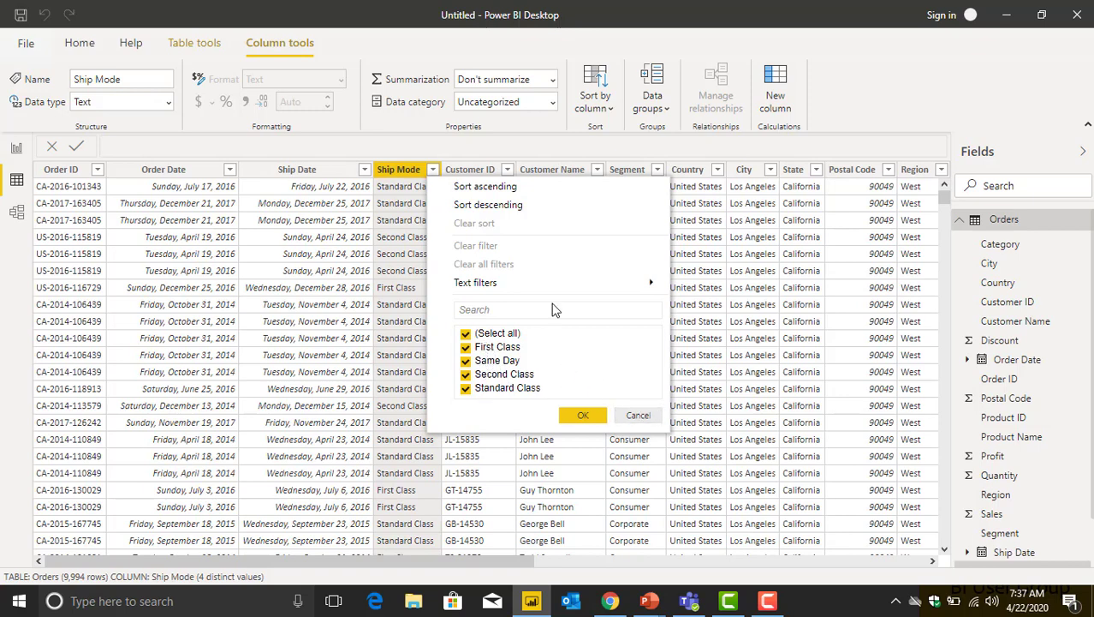
left_click(634, 417)
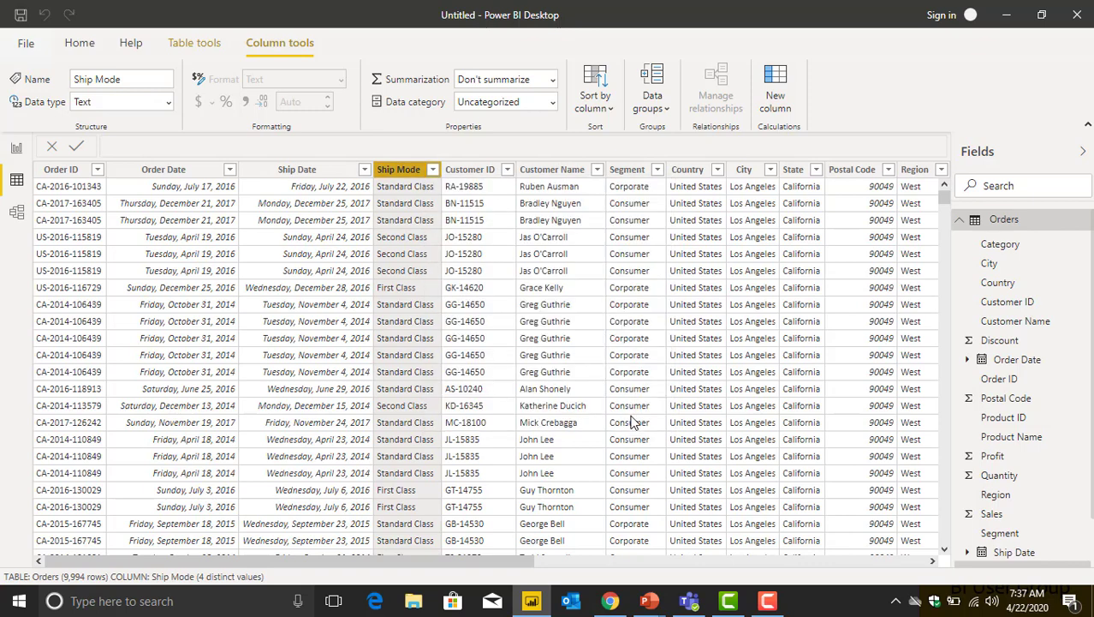
left_click(485, 174)
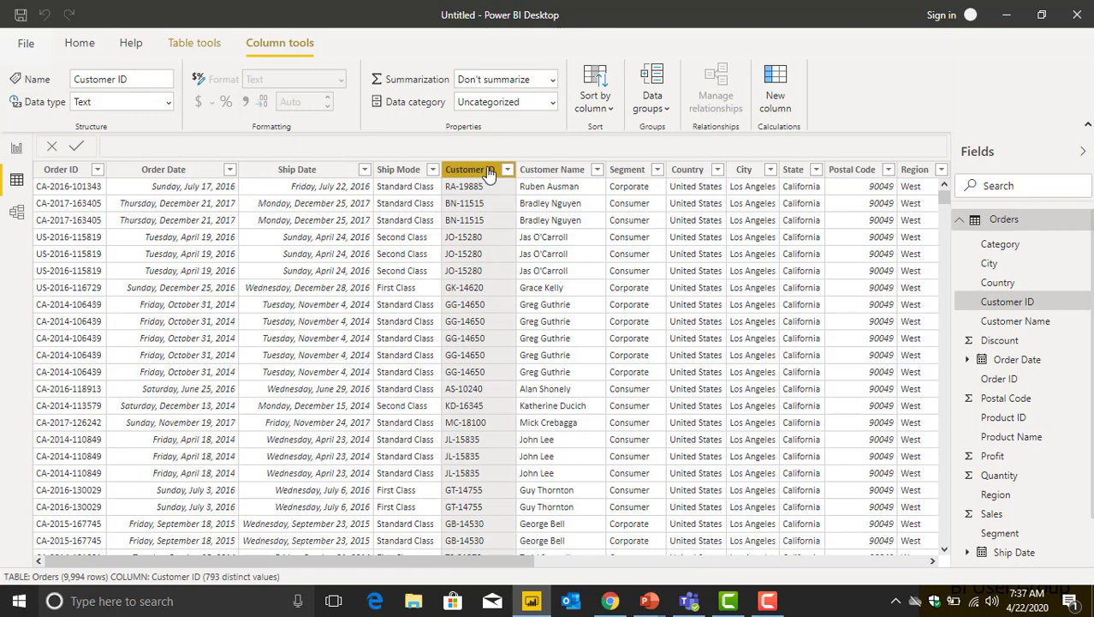
left_click(635, 174)
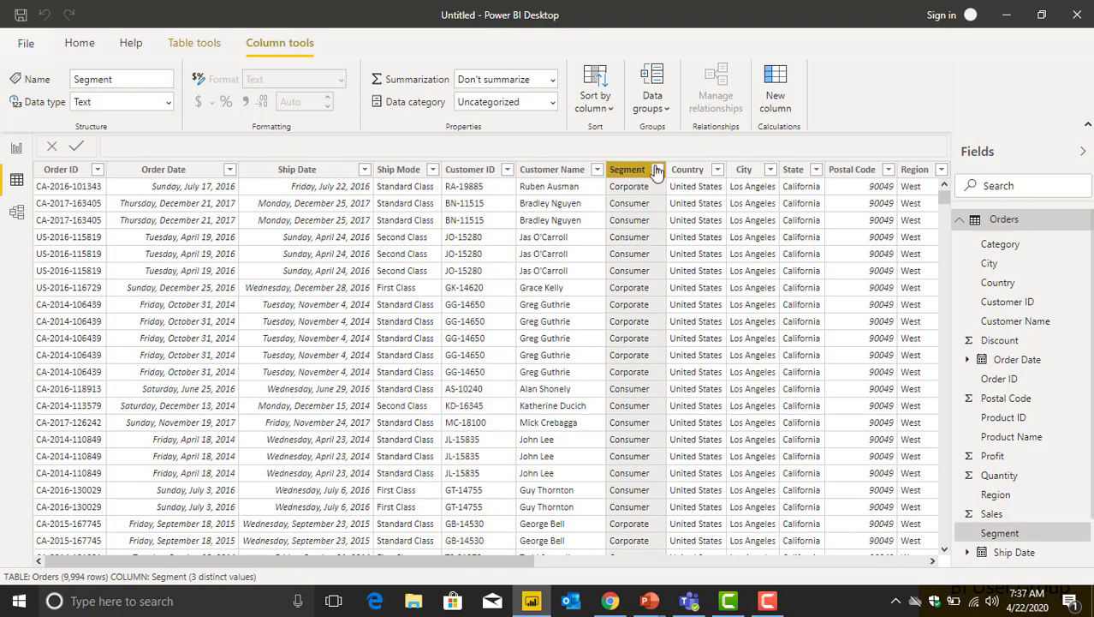
left_click(658, 170)
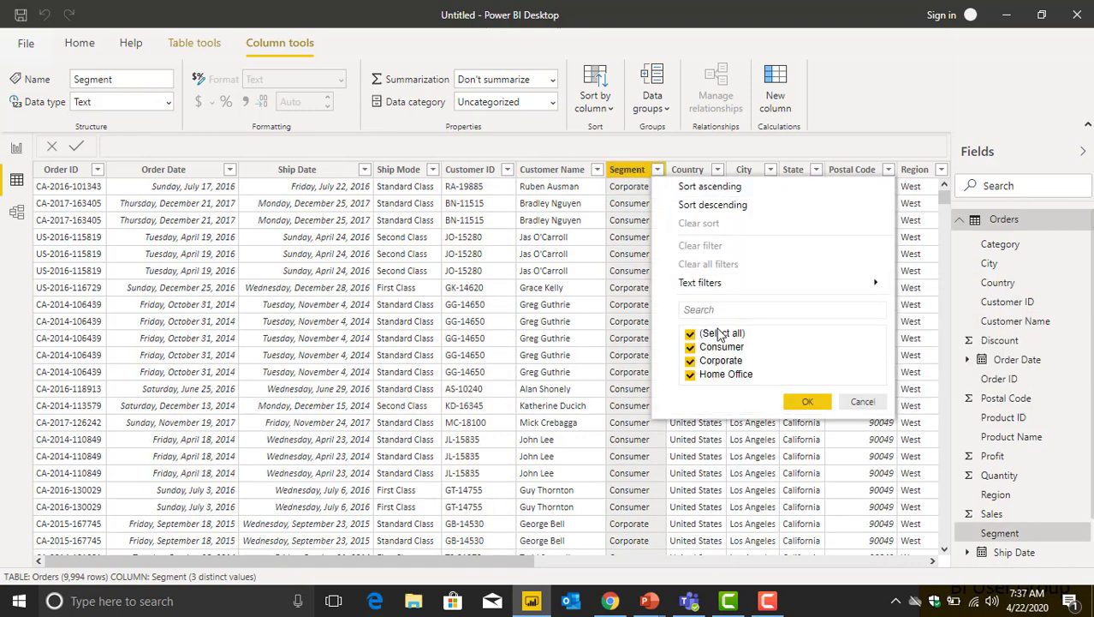
left_click(861, 402)
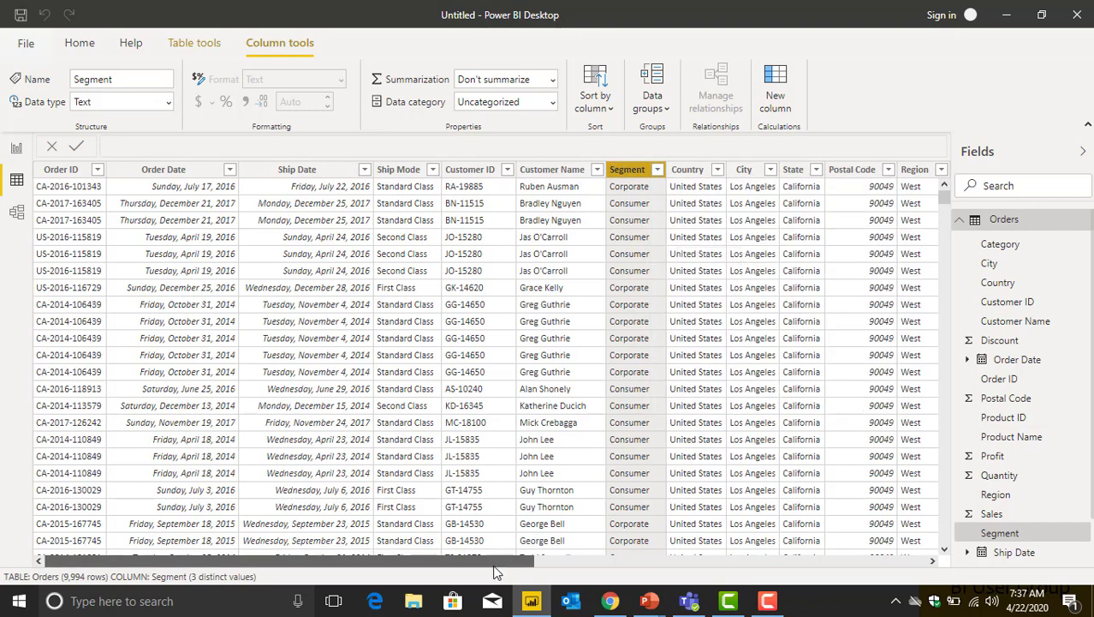
Examine the distinct values of the Country and City columns in the Orders table
left_click_drag(495, 571, 618, 567)
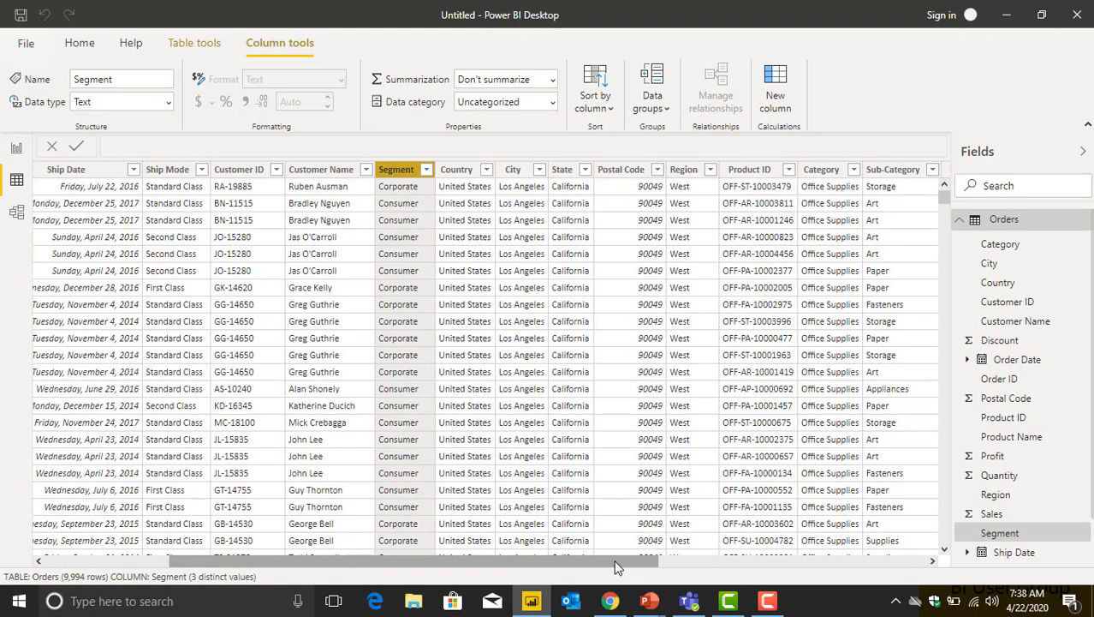
left_click(486, 171)
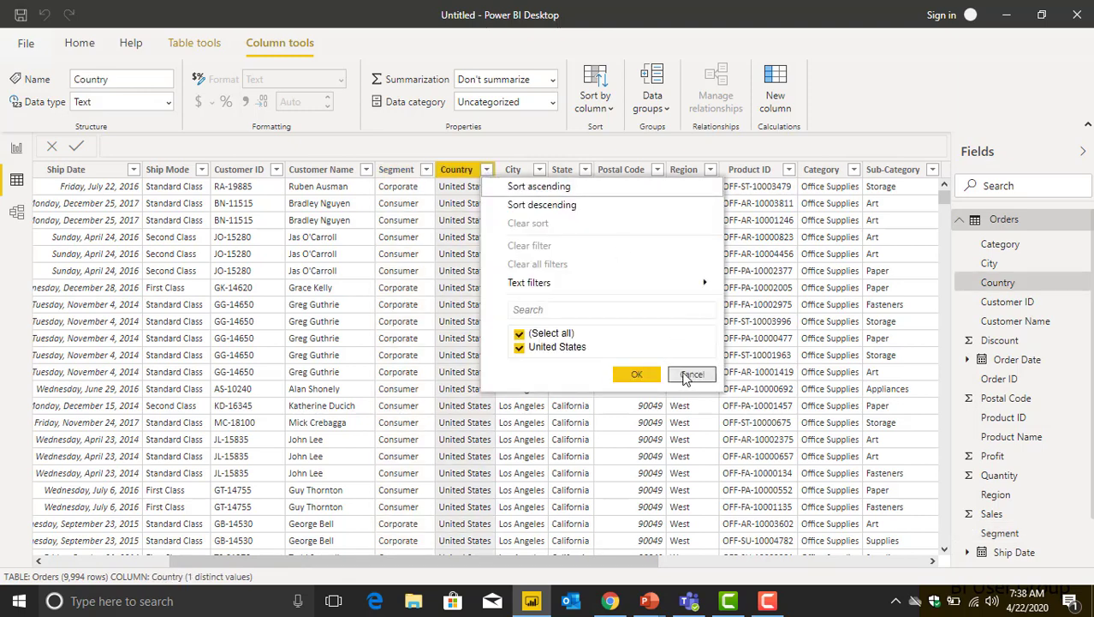
left_click(692, 375)
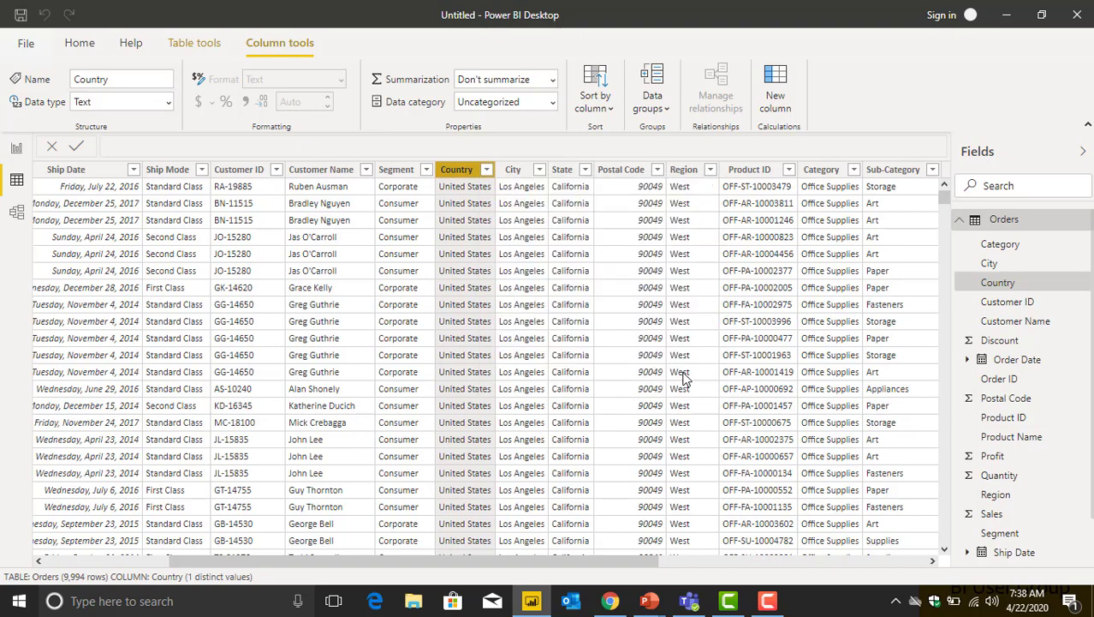
left_click(540, 170)
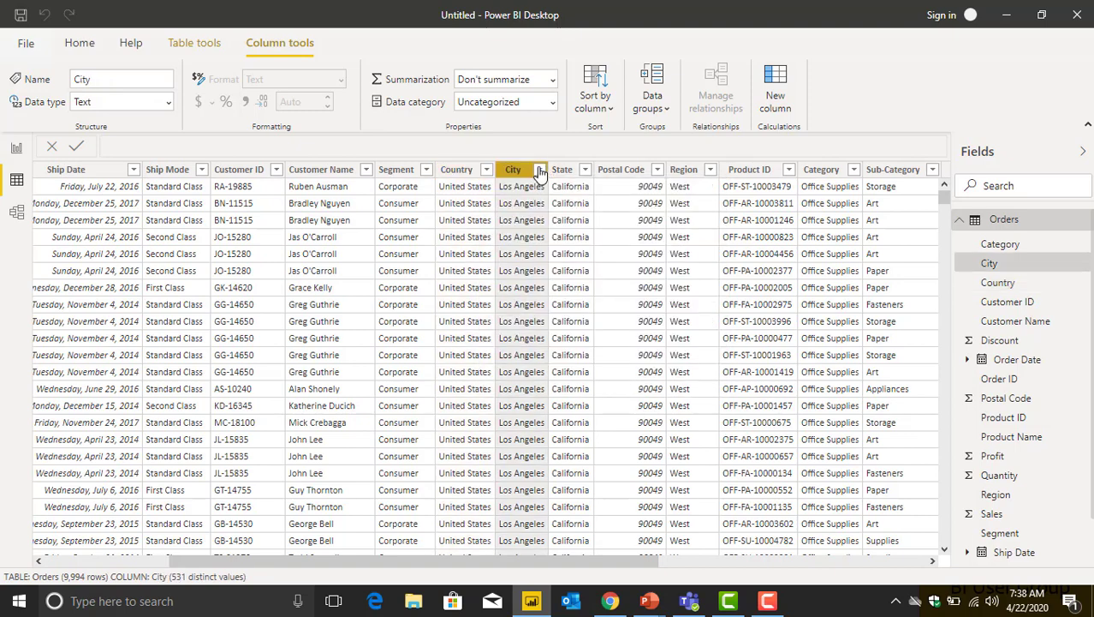
left_click(539, 170)
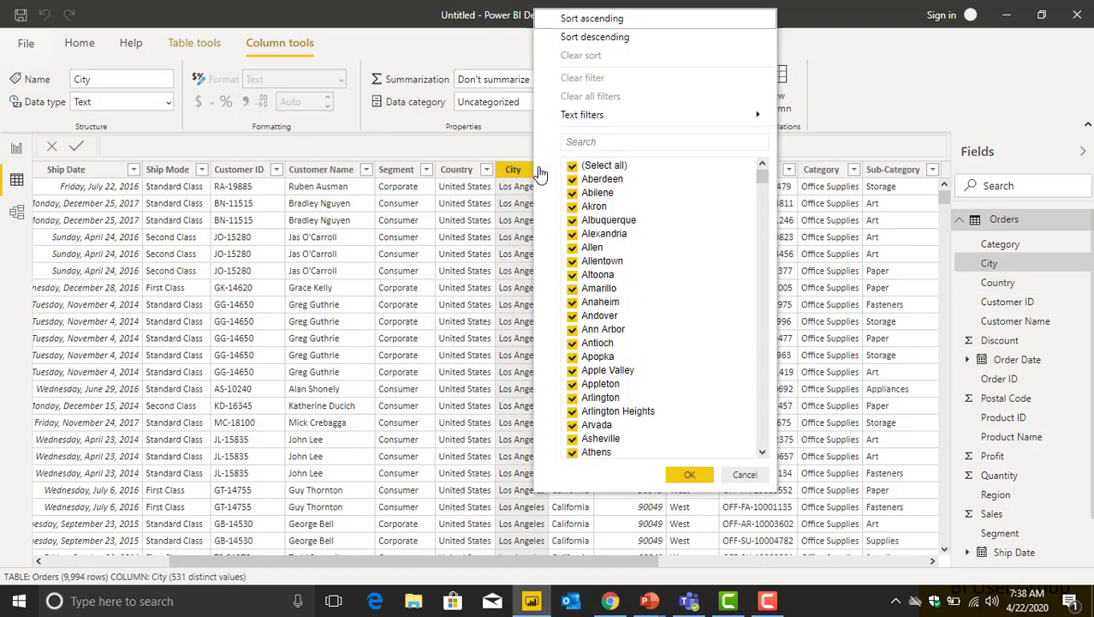
left_click(540, 171)
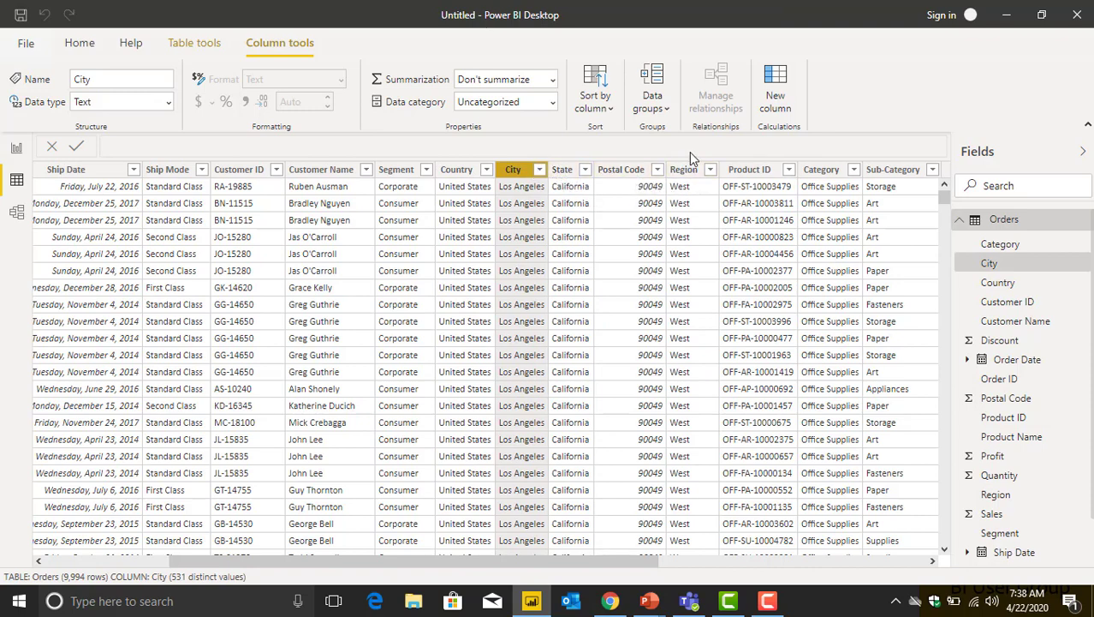
Examine the distinct values of the Category column in the Orders table
left_click_drag(618, 560, 773, 563)
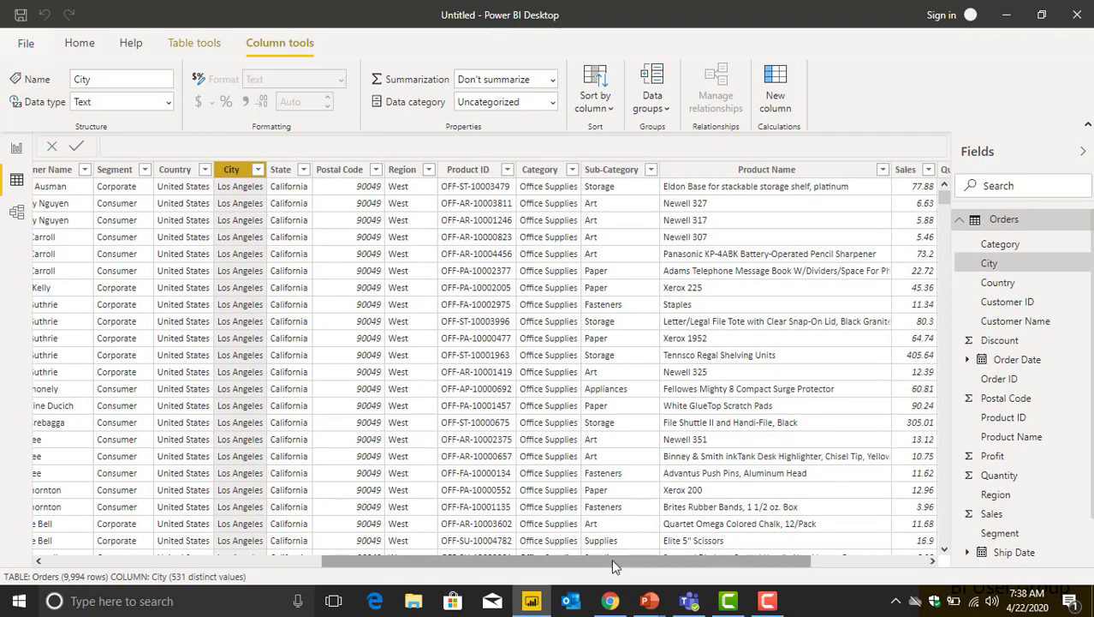
left_click(576, 173)
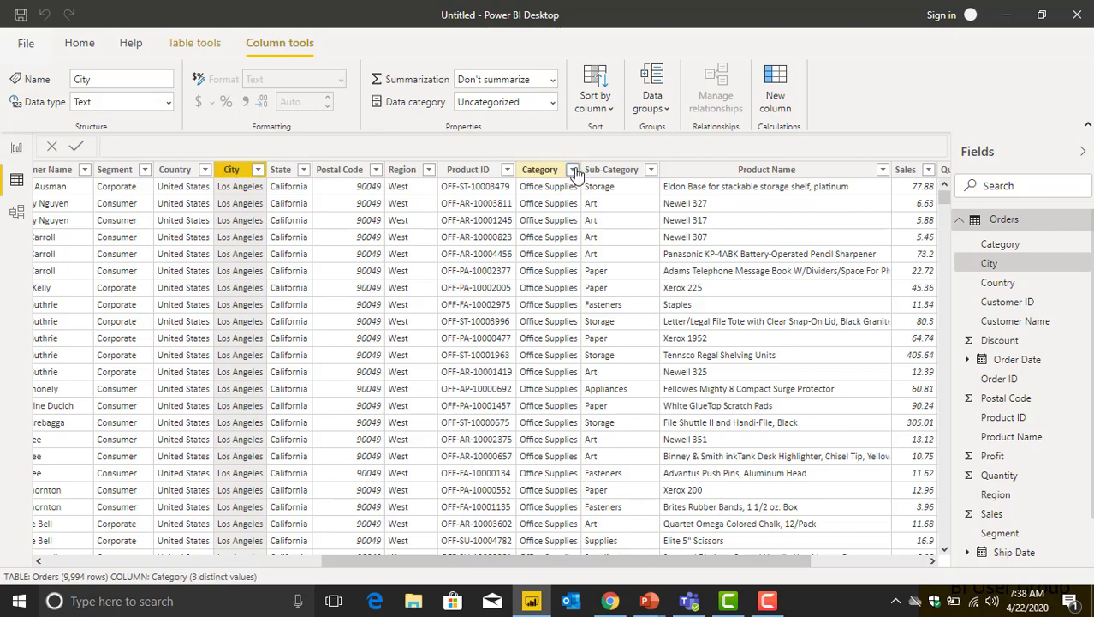
left_click(574, 170)
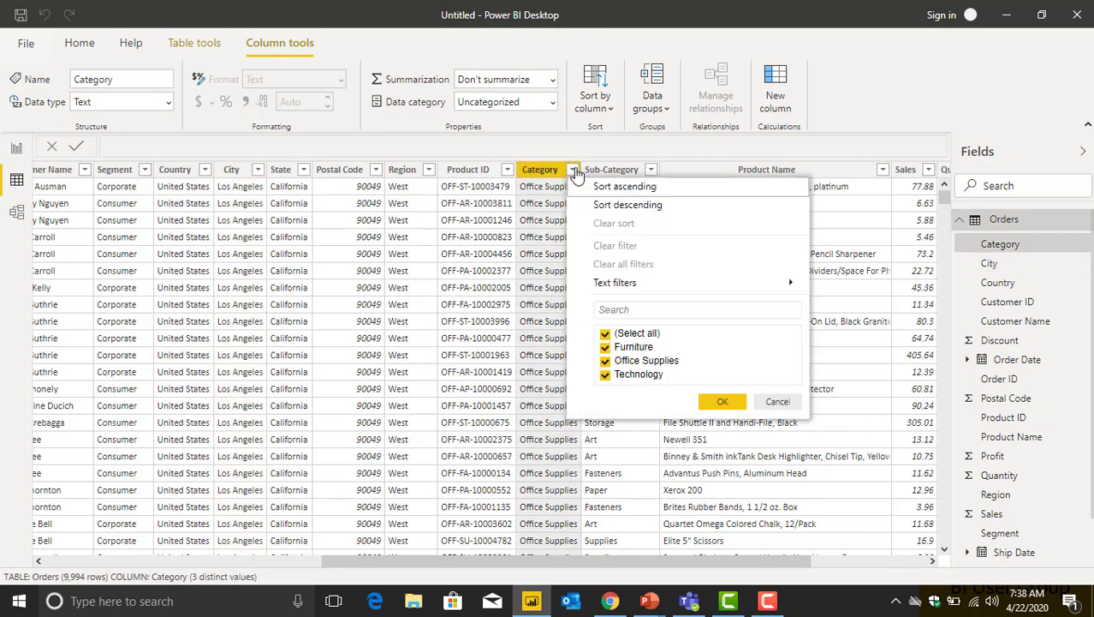
left_click(777, 401)
Inspect the Sales and Profit columns of the Orders table, and return to its first columns
left_click_drag(646, 562, 762, 562)
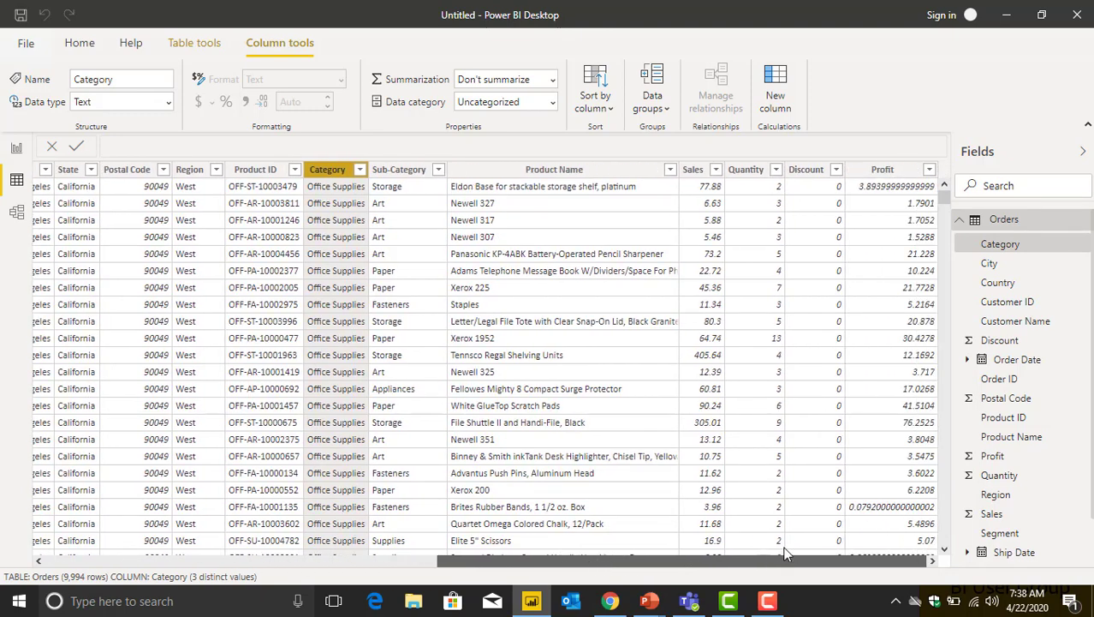
left_click(694, 170)
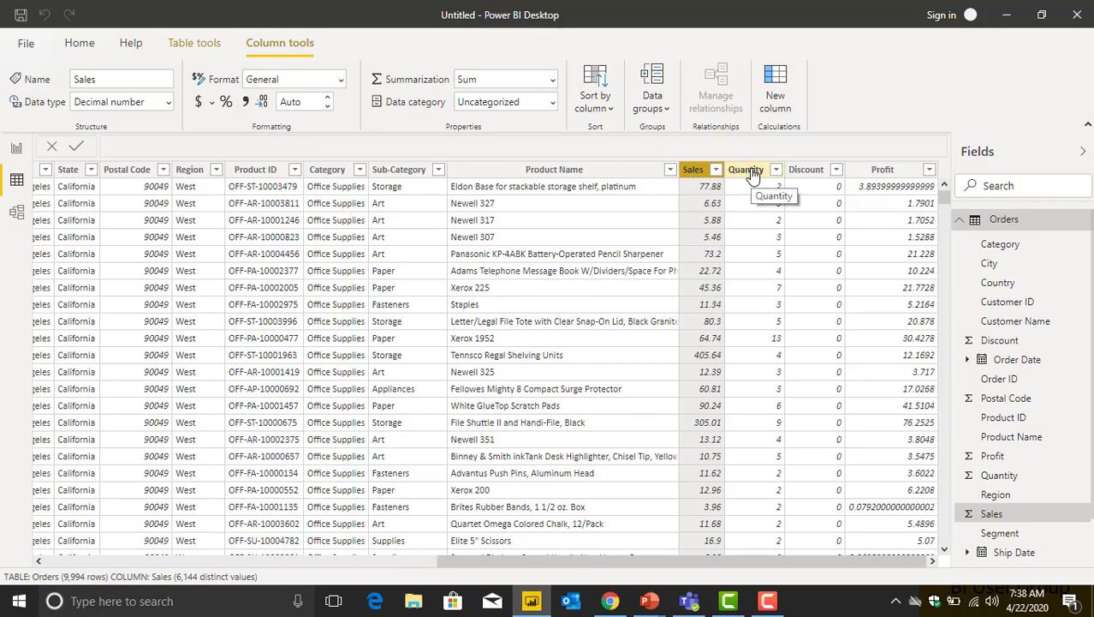
left_click(881, 171)
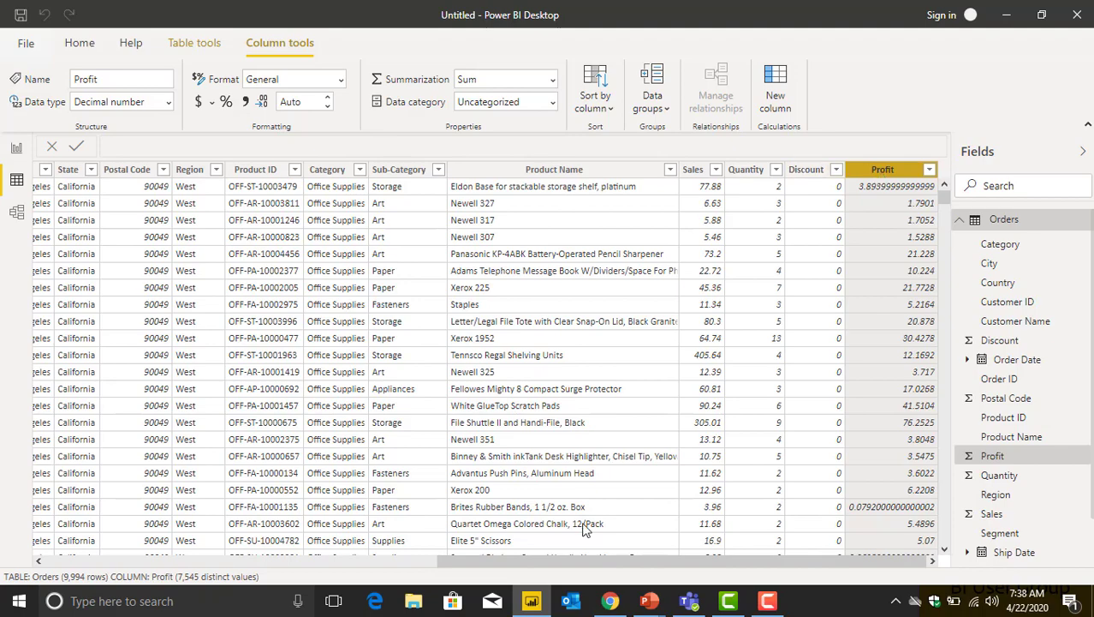
left_click_drag(539, 565, 125, 559)
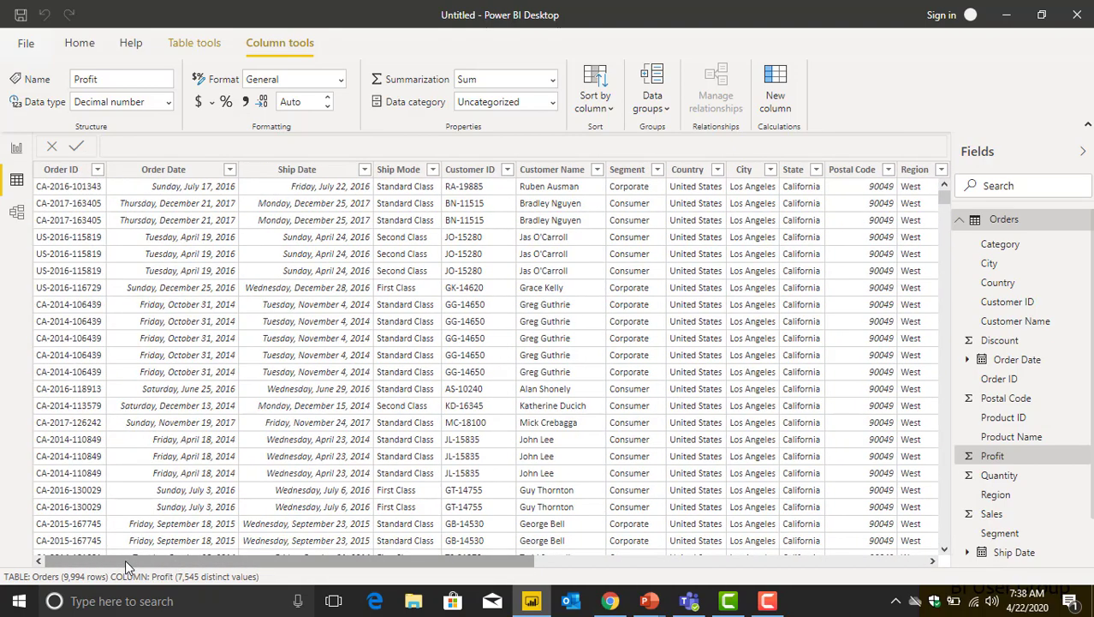
Return to the Report view, switch to the PowerPoint slideshow and advance to the slide on creating new columns in Power BI
left_click(16, 151)
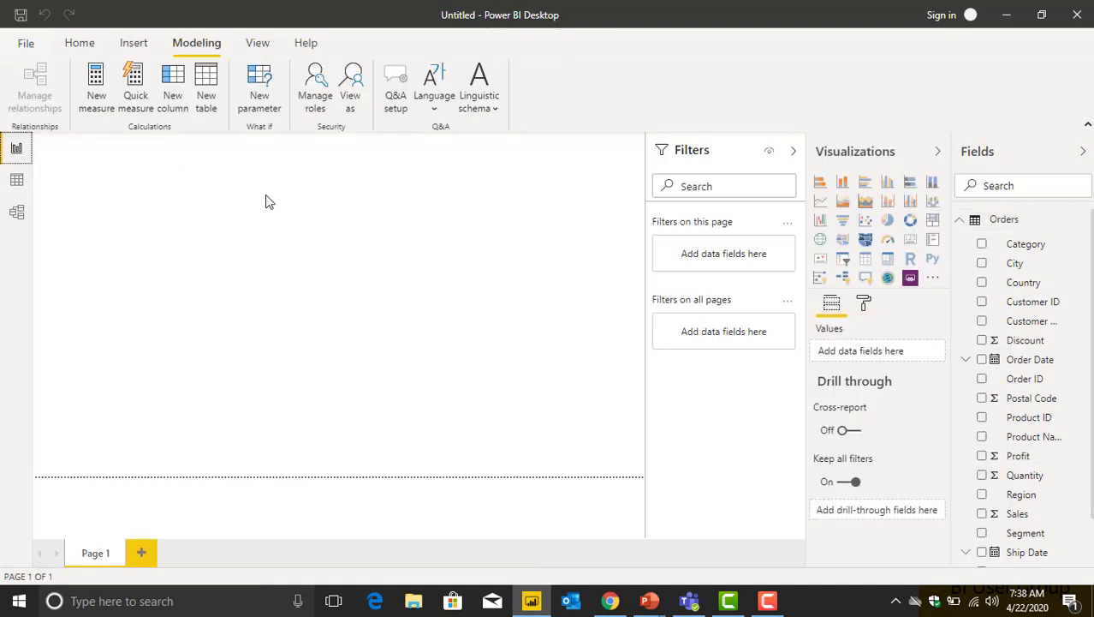
key("alt+Tab")
key("alt+Tab")
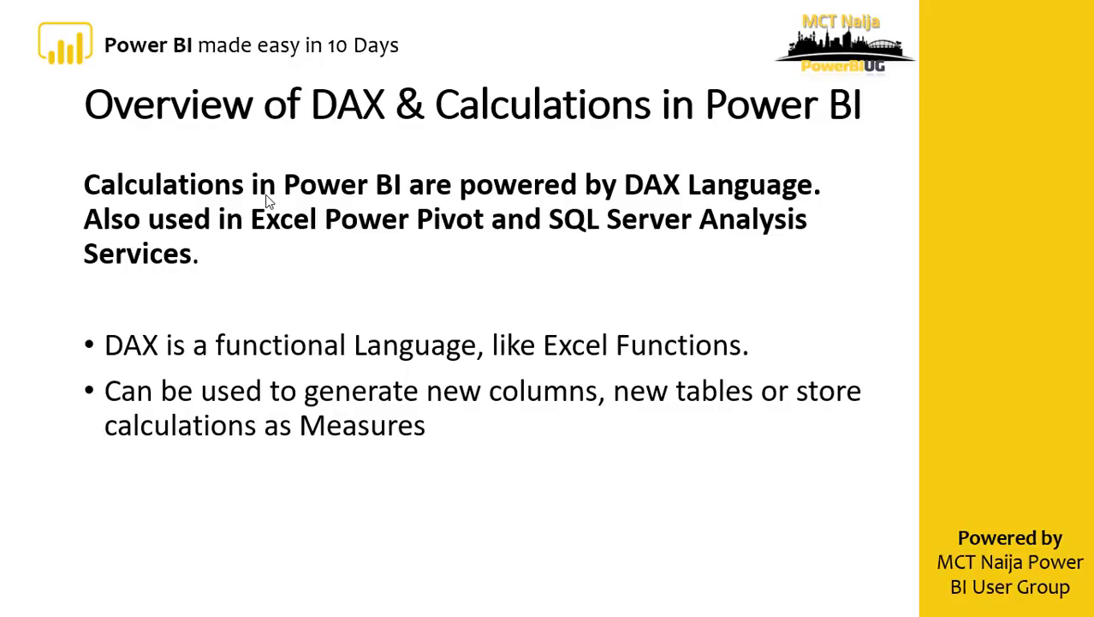
left_click(365, 162)
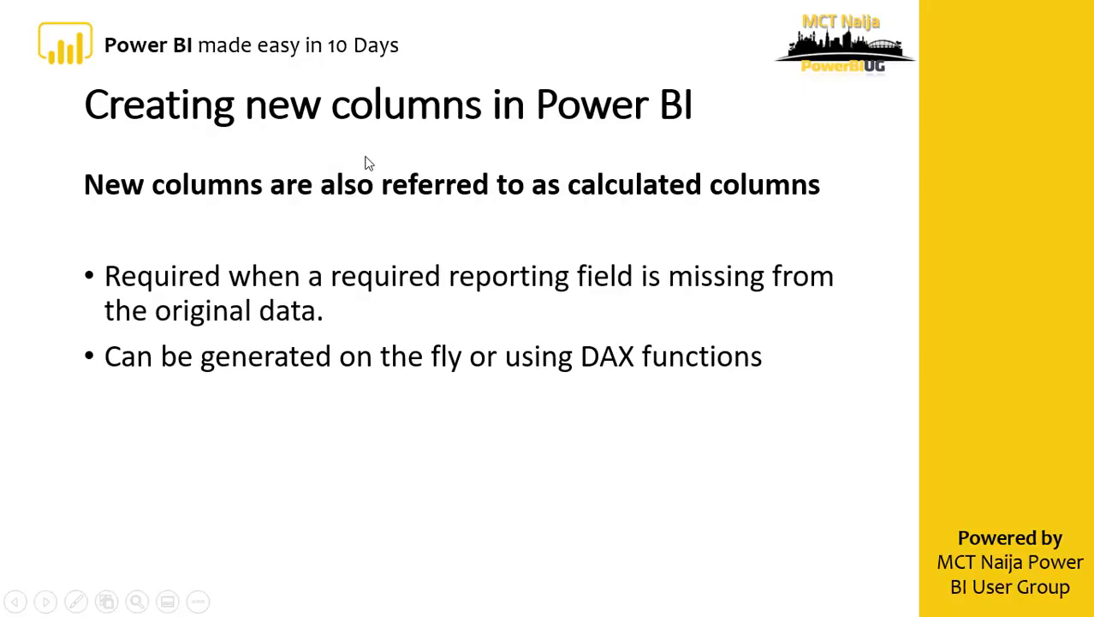
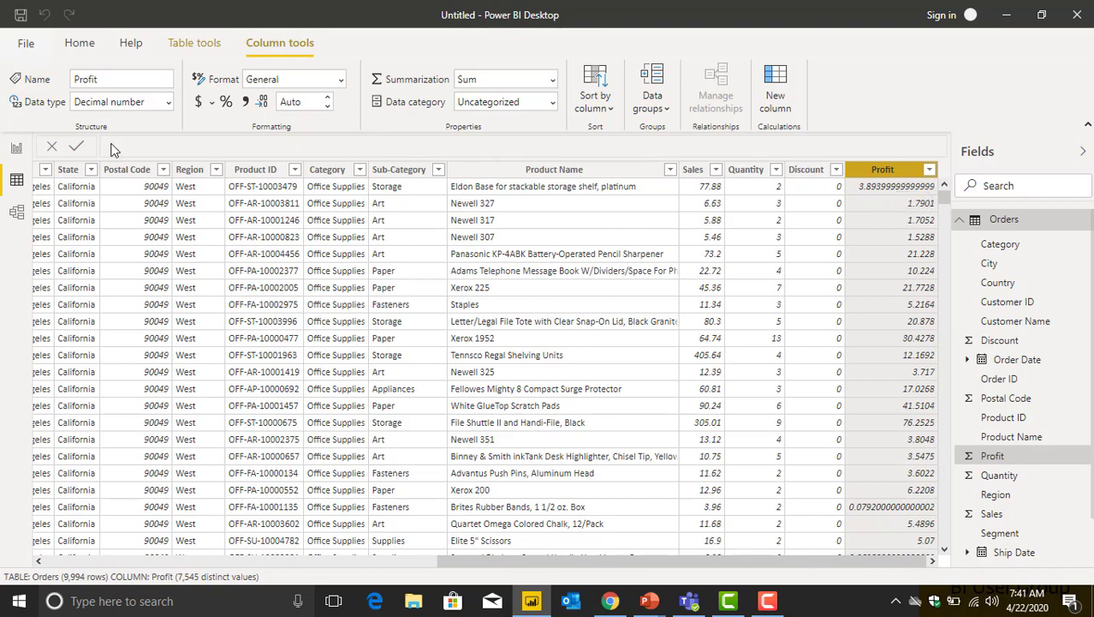
Return to the Data view and select the Orders table with its field list expanded
left_click(19, 150)
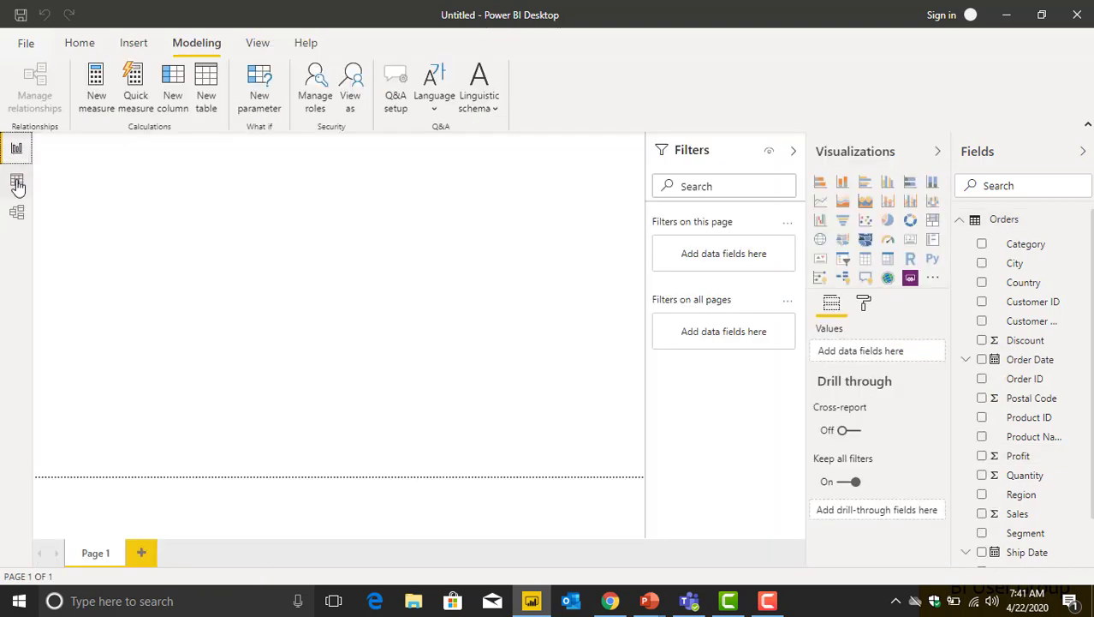
left_click(18, 181)
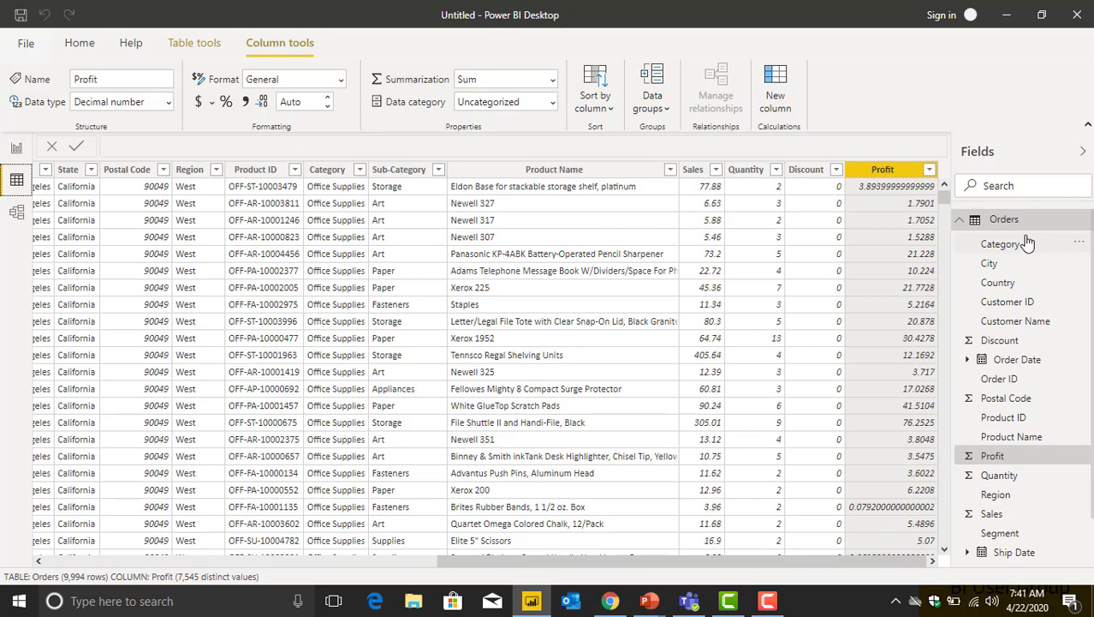
left_click(959, 224)
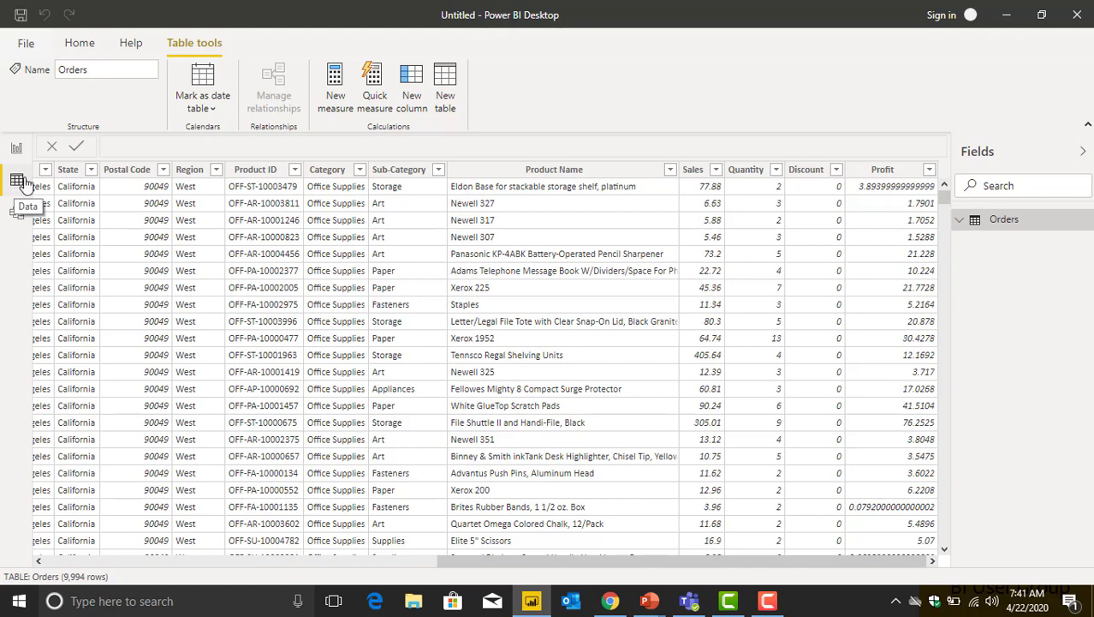
left_click(1003, 220)
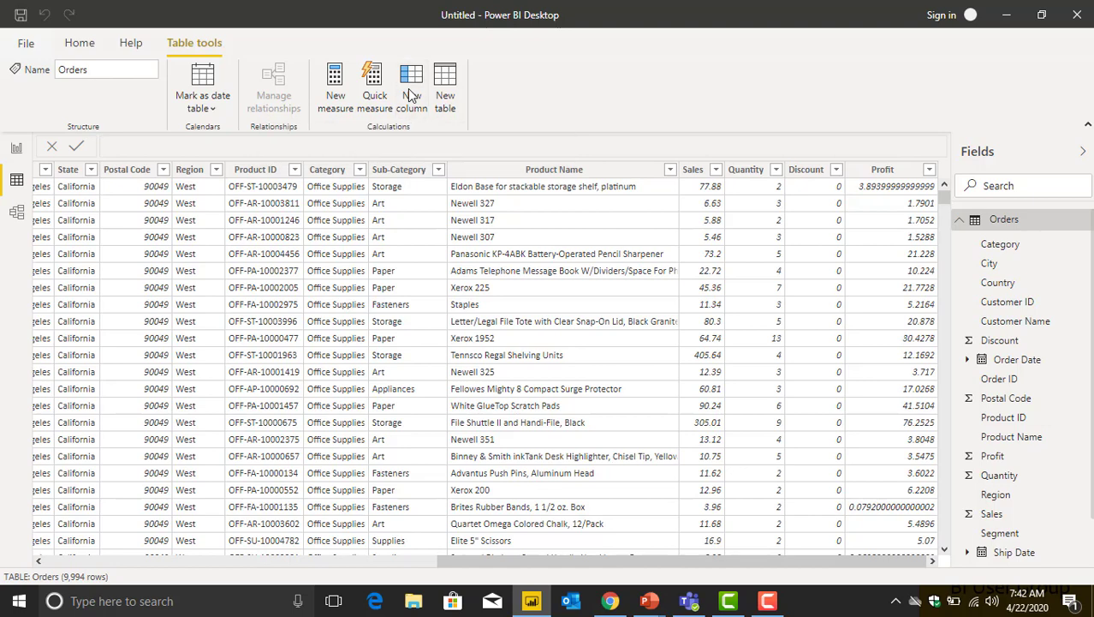
Add a new calculated column to the Orders table and name it Cost in the formula
left_click(409, 92)
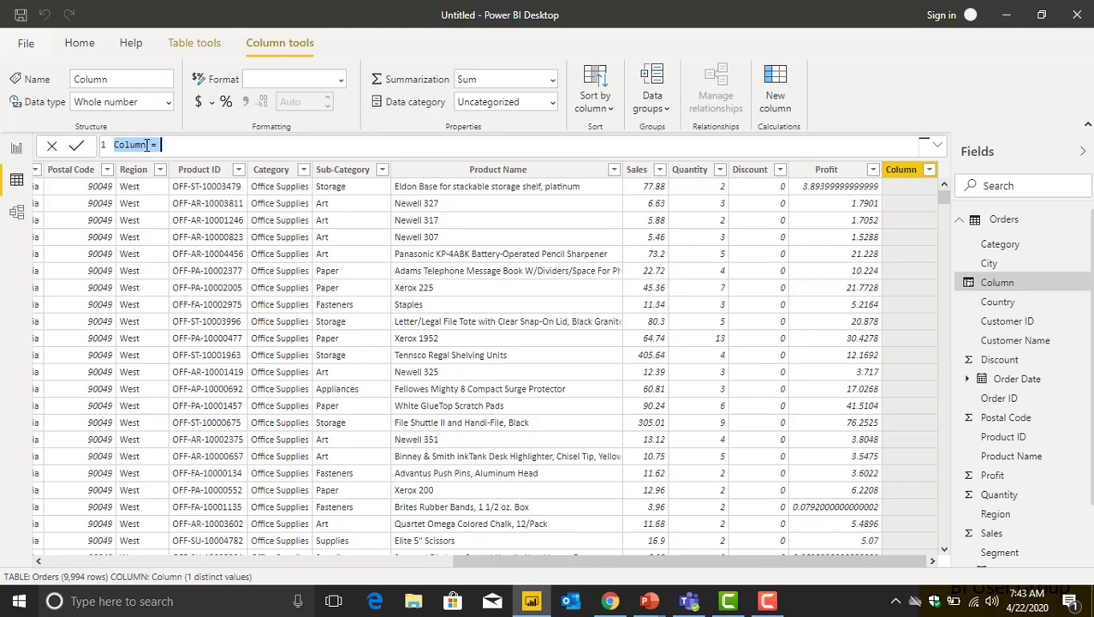
left_click(146, 145)
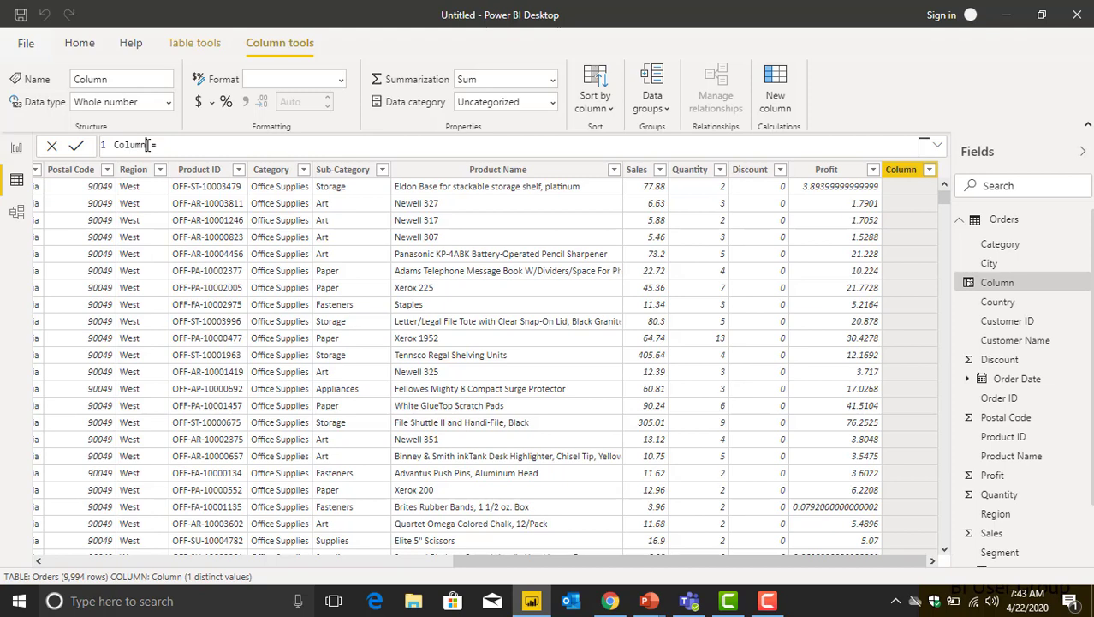
key("BackSpace")
key("BackSpace")
key("BackSpace")
key("BackSpace")
type("st")
Insert Orders[Sales] as the first term of the Cost column's formula
left_click(160, 145)
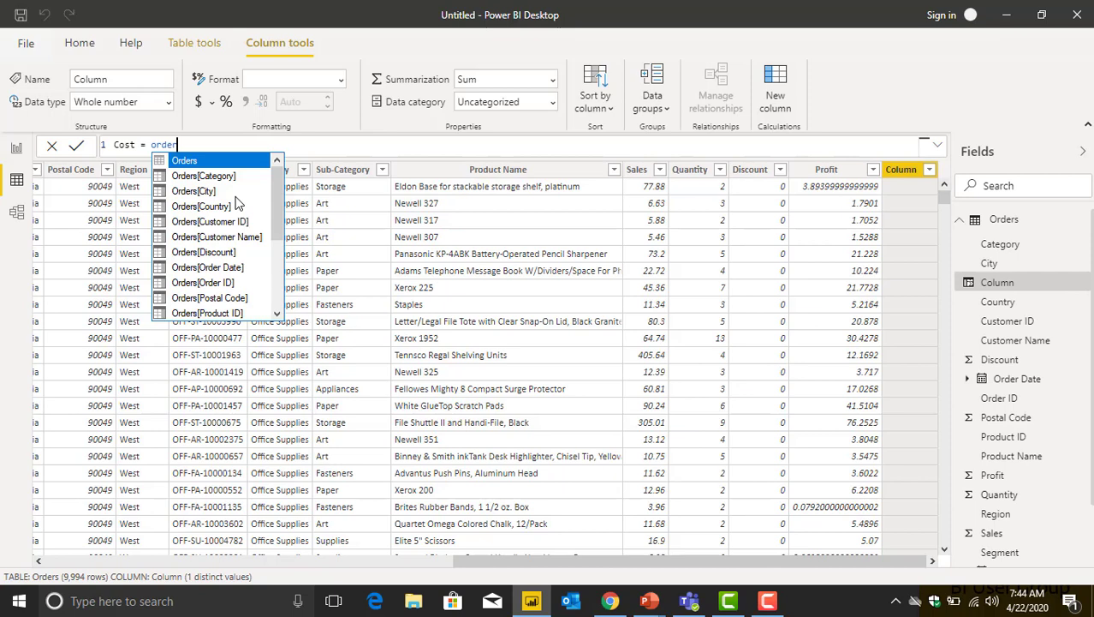
key("Down")
key("Down")
key("Down")
key("Down")
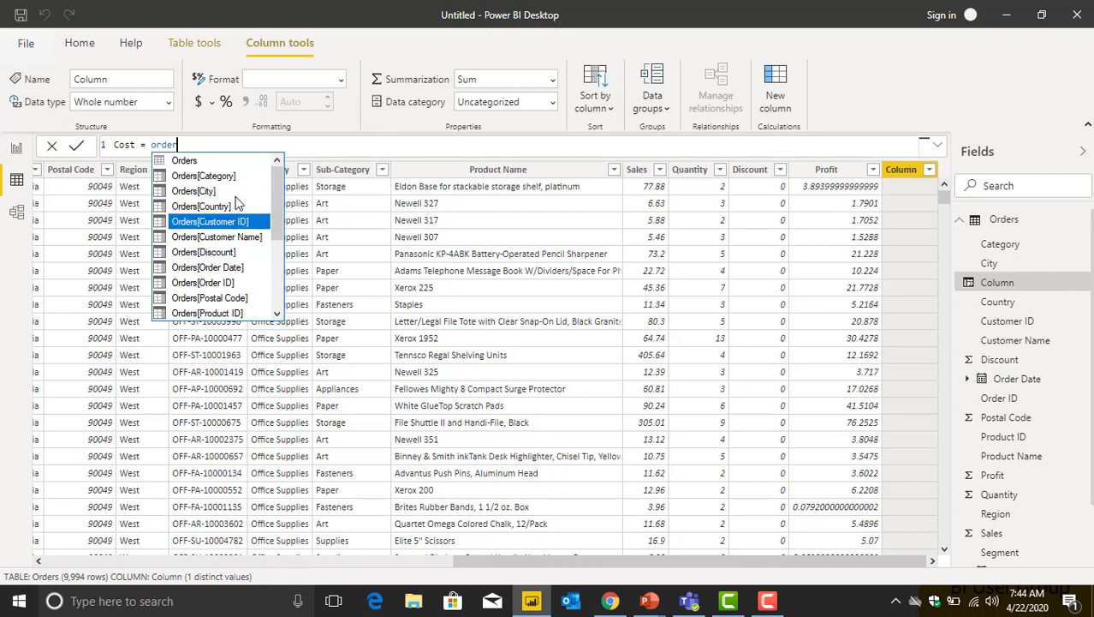
key("Down")
key("Down")
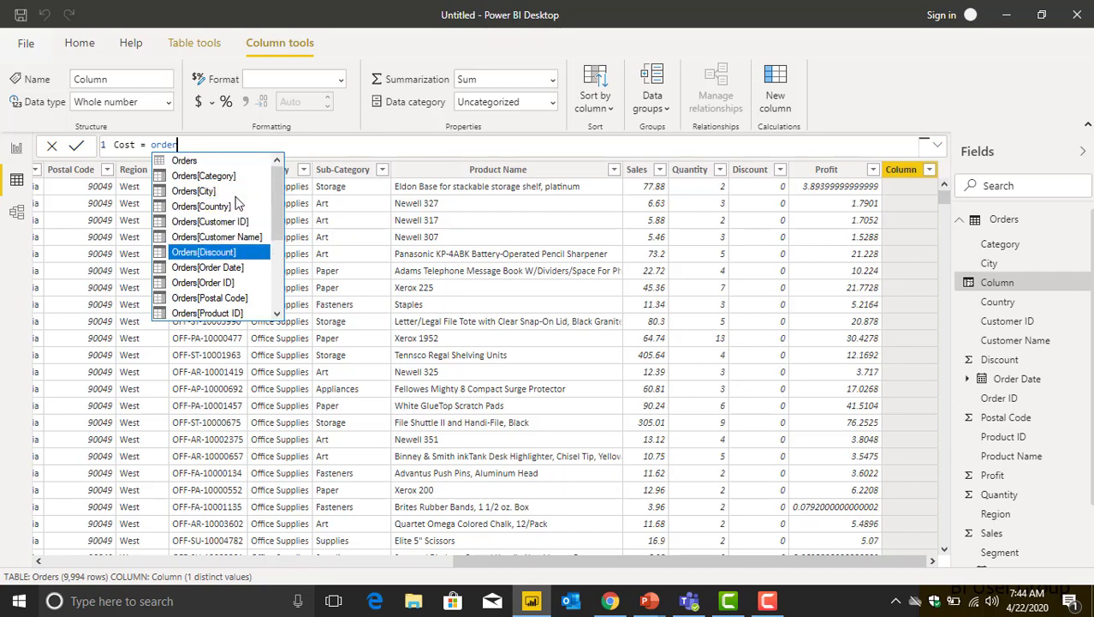
key("Down")
key("Down")
key("Down")
key("Down")
key("Down")
key("Down")
key("Down")
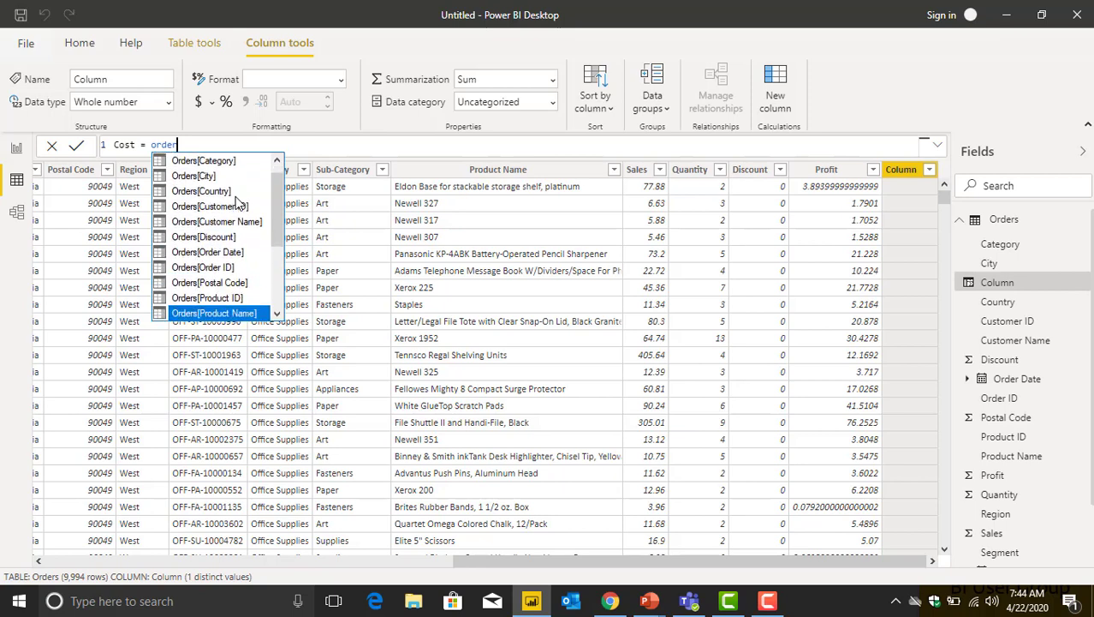
key("Down")
key("Down")
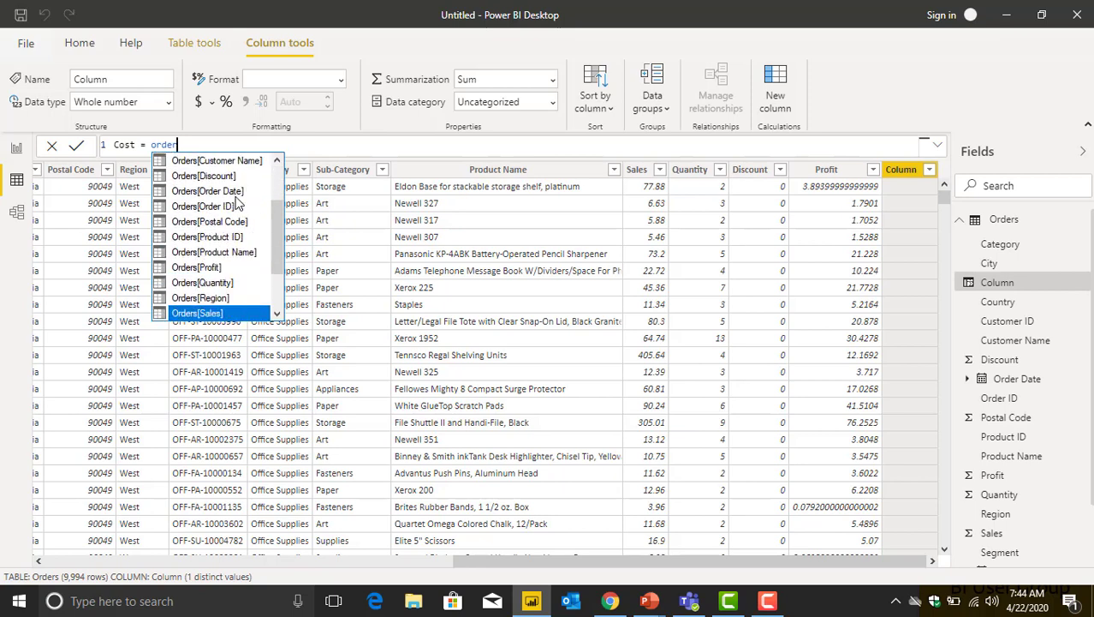
key("Tab")
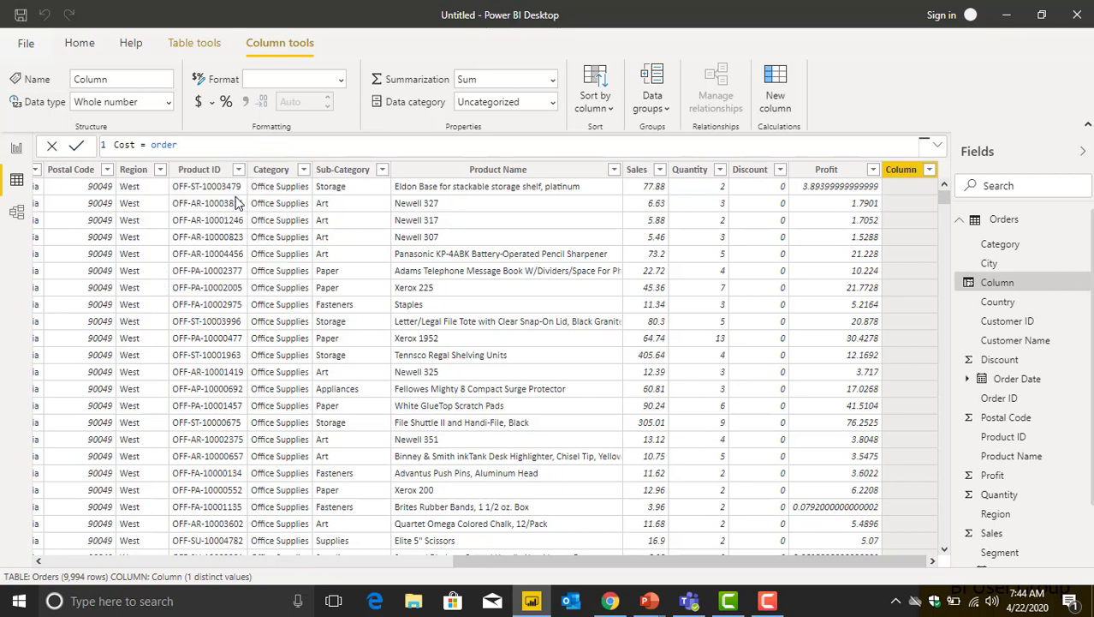
Complete the formula as Cost = Orders[Sales] - Orders[Profit], commit it and bring the Cost column into view
type("-")
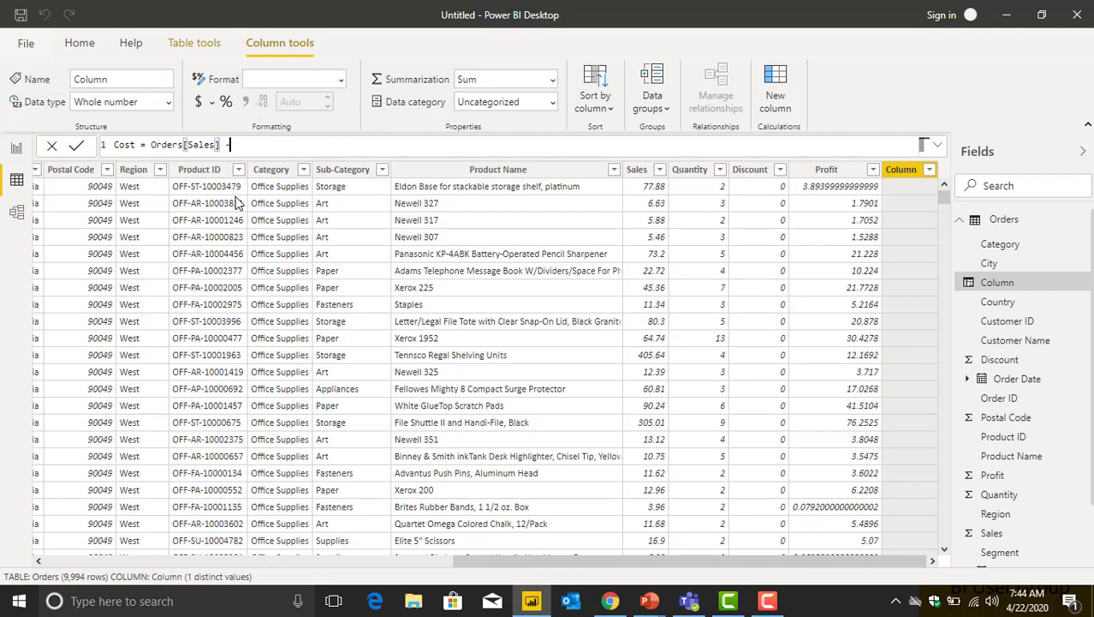
type(" crder")
key("Down")
key("Down")
key("Down")
key("Down")
key("Down")
key("Down")
key("Down")
key("Down")
key("Down")
key("Down")
key("Down")
key("Down")
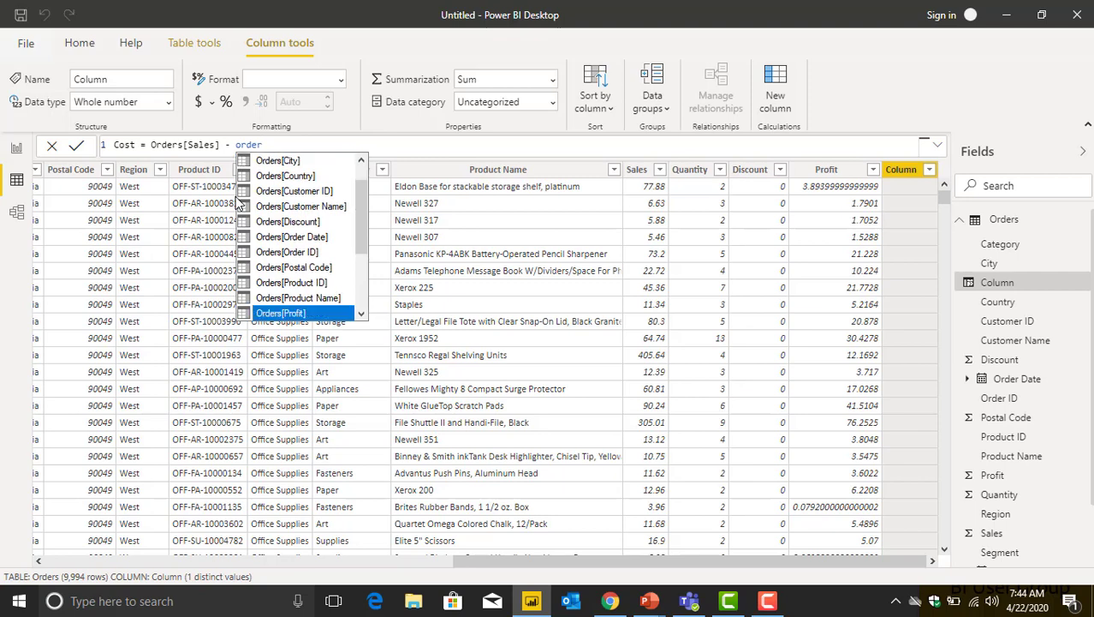
key("Tab")
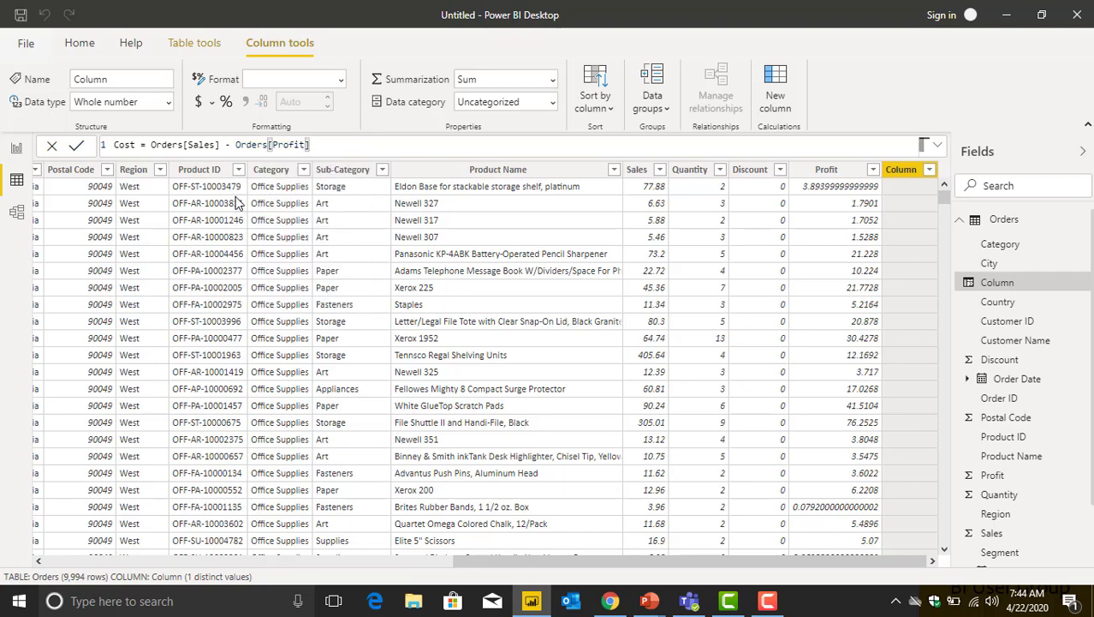
key("Return")
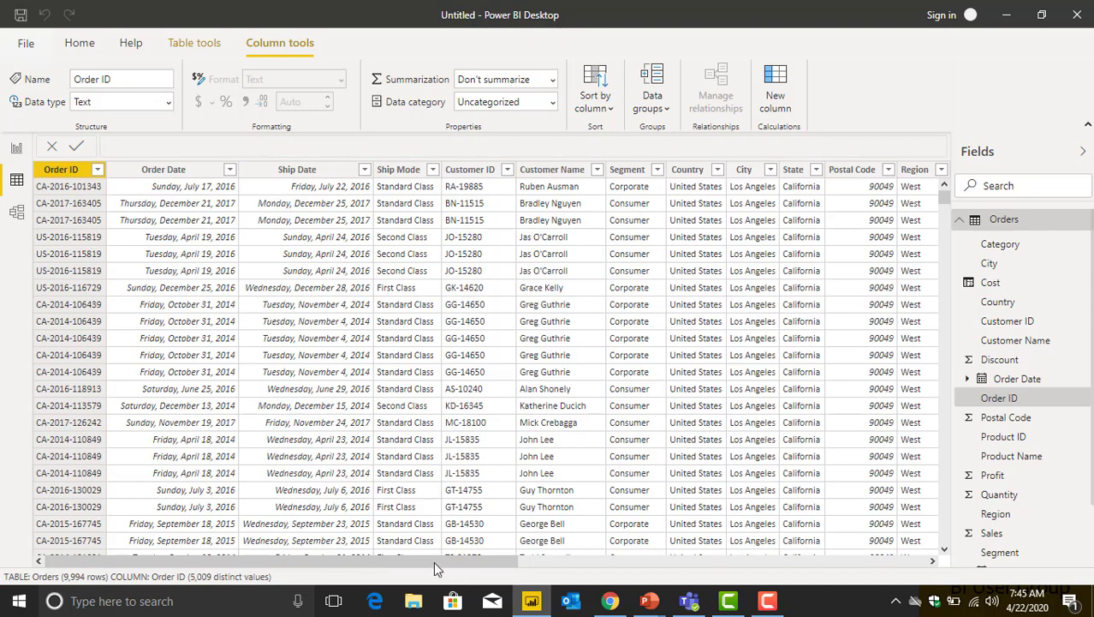
left_click_drag(434, 561, 890, 548)
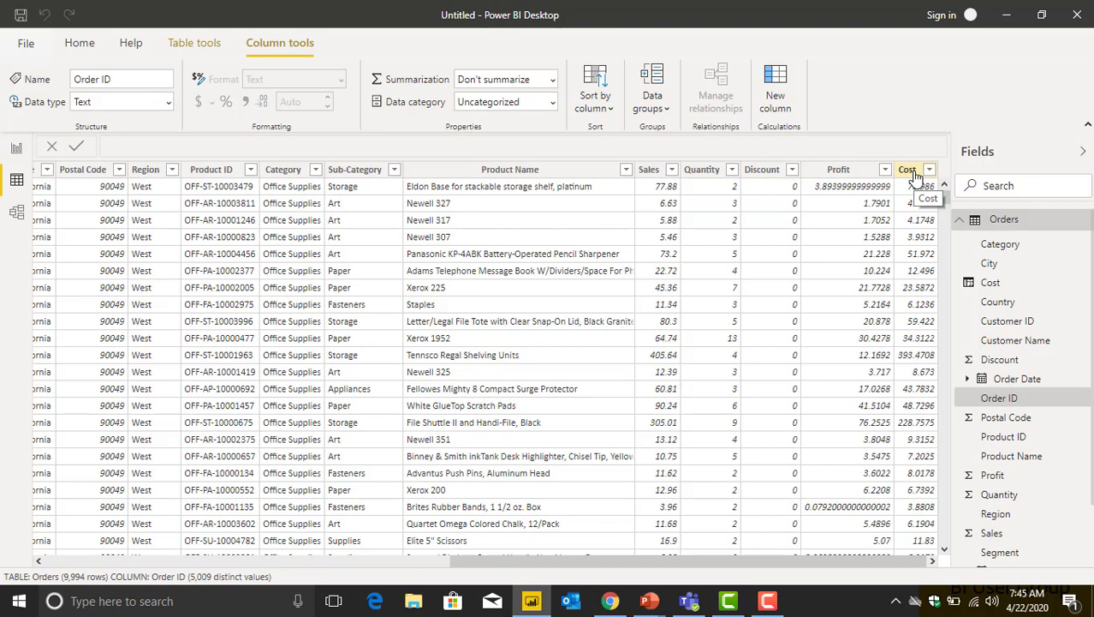
Return to the Report view, switch to the PowerPoint slideshow and advance to the slide on writing simple DAX measures
left_click(18, 152)
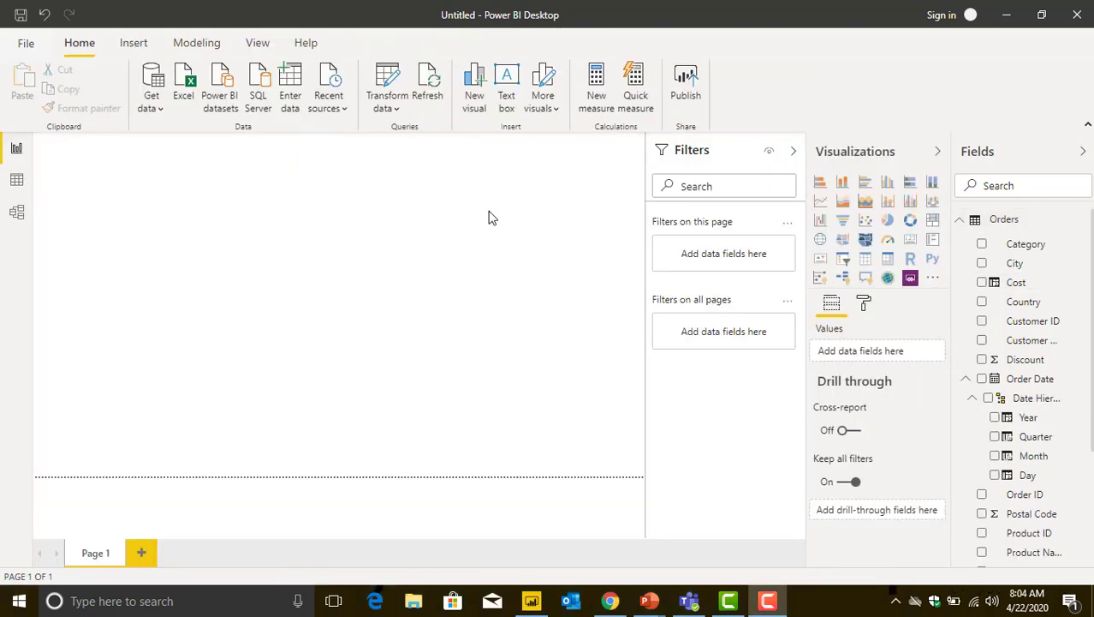
key("alt+Tab")
key("alt+Tab")
key("alt+Tab")
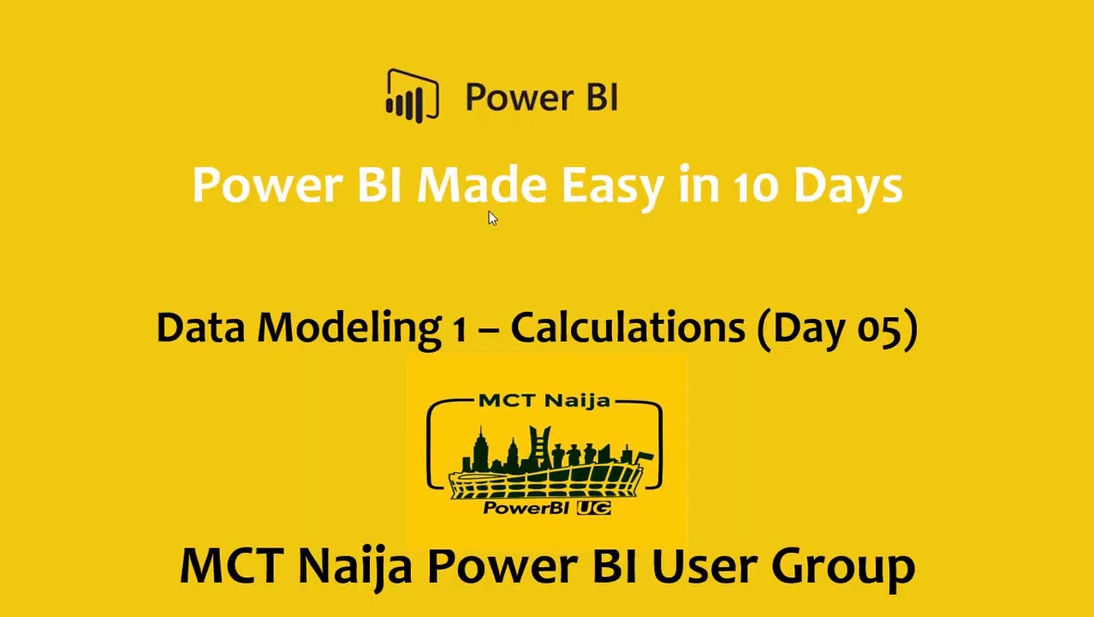
key("Right")
key("Right")
key("Right")
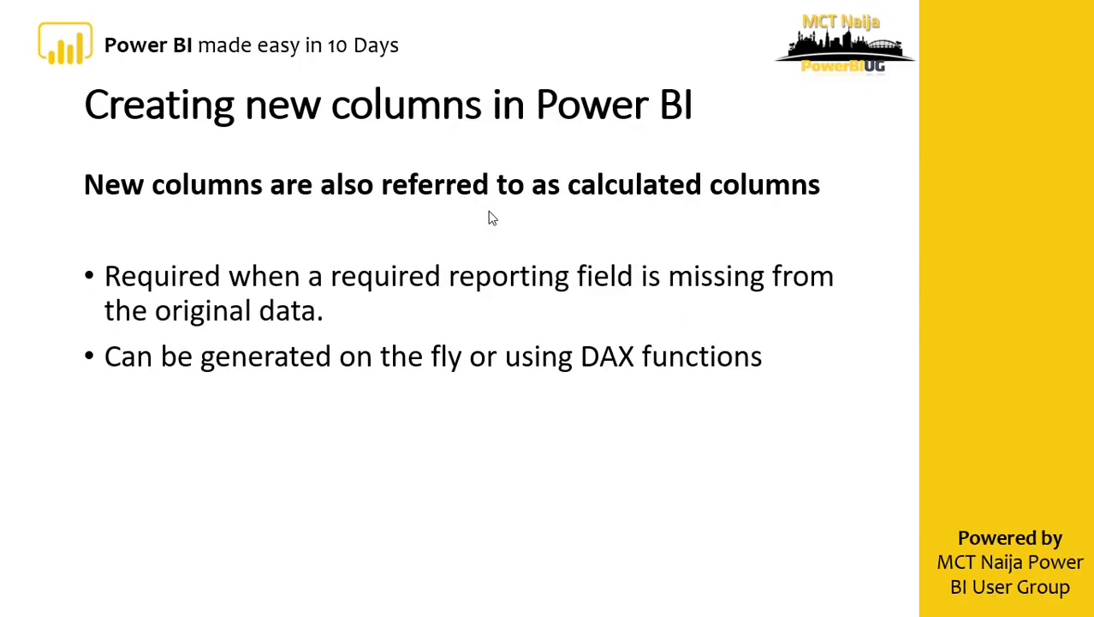
key("Right")
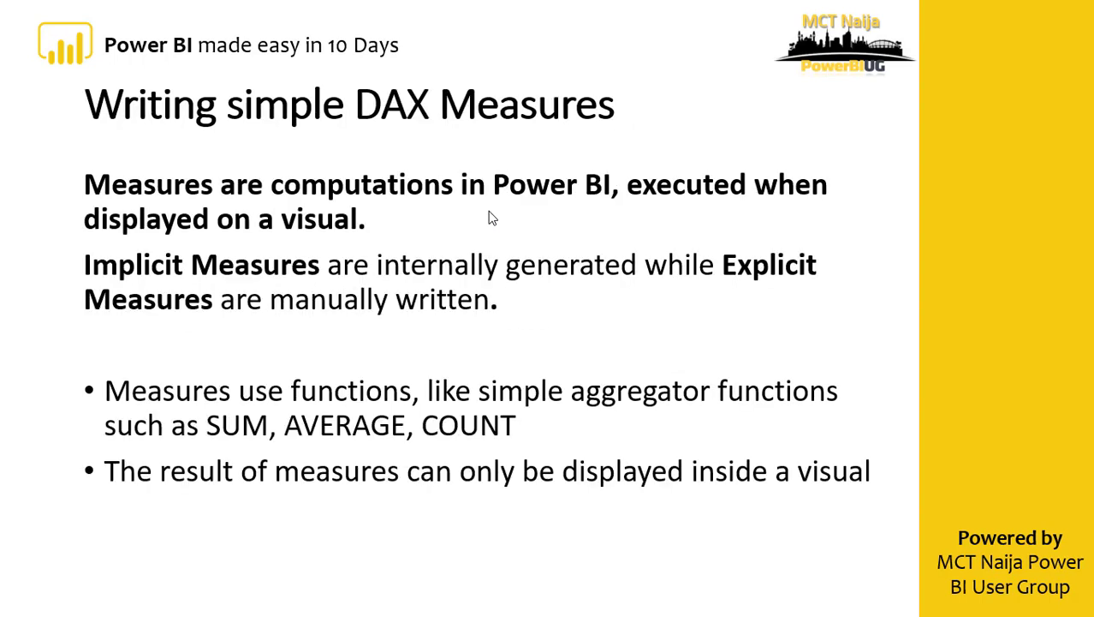
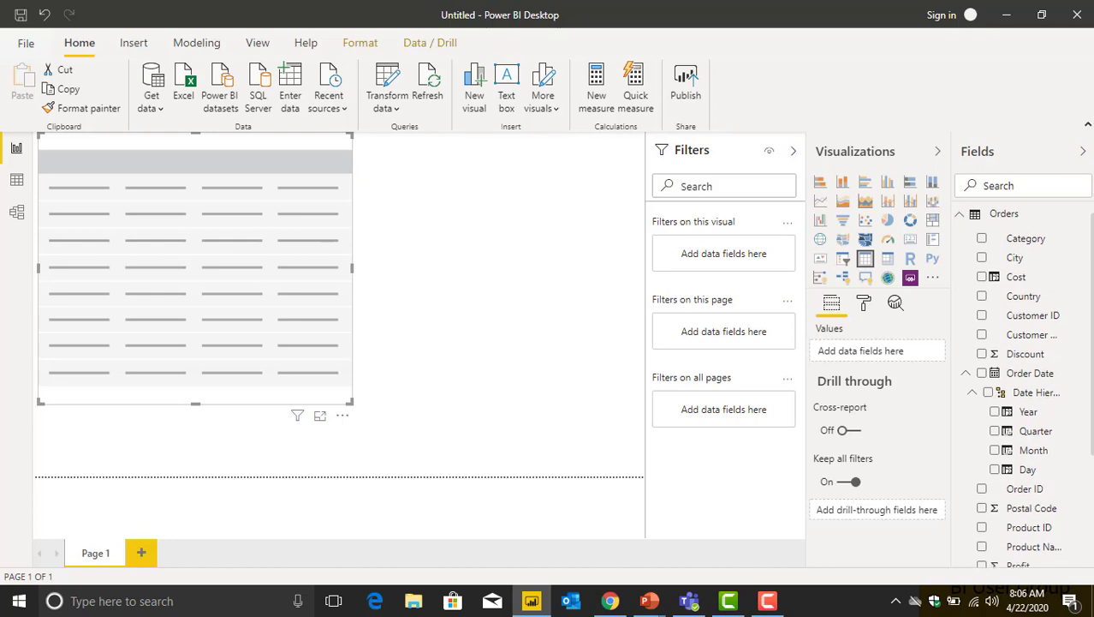
Add the Region and Cost fields from the Orders table to the empty table visual
scroll(1019, 385, "down", 3)
scroll(1028, 385, "down", 2)
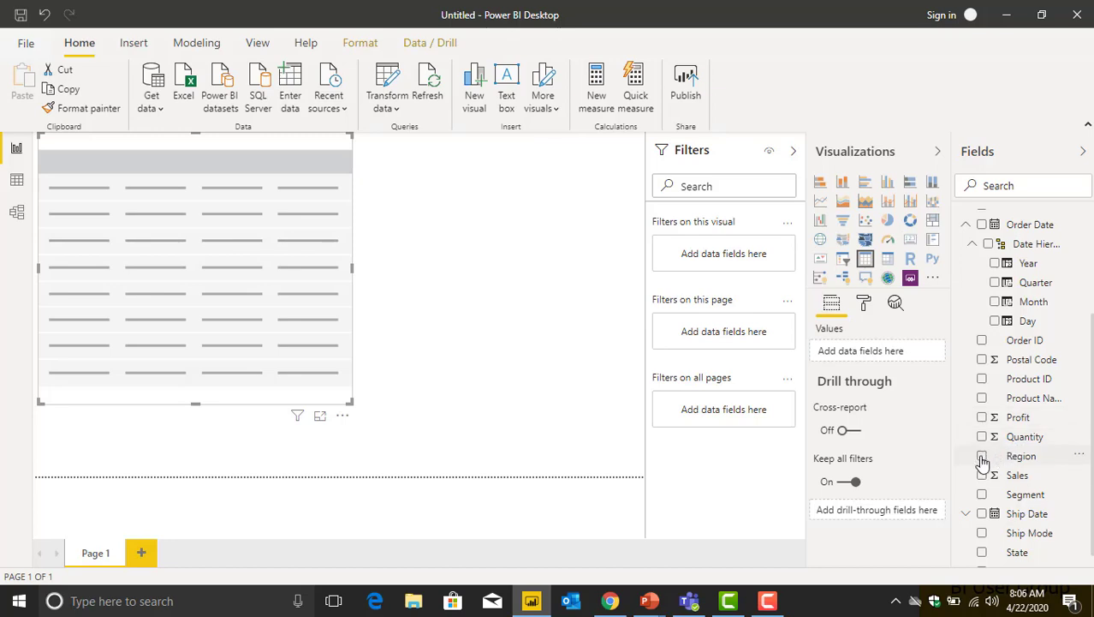
left_click(982, 456)
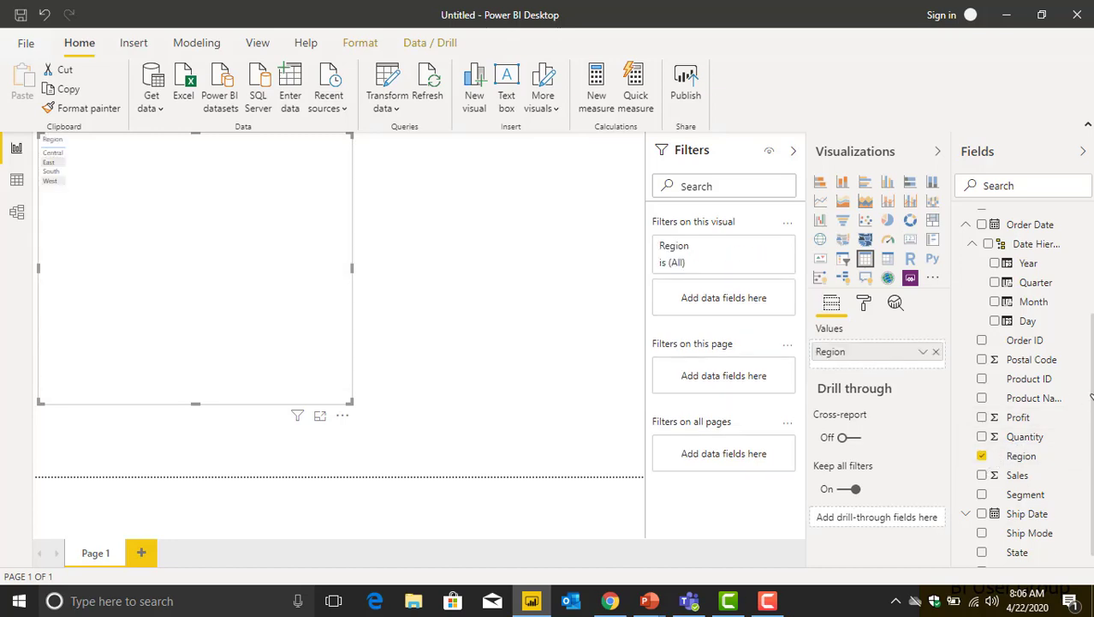
scroll(1034, 276, "up", 4)
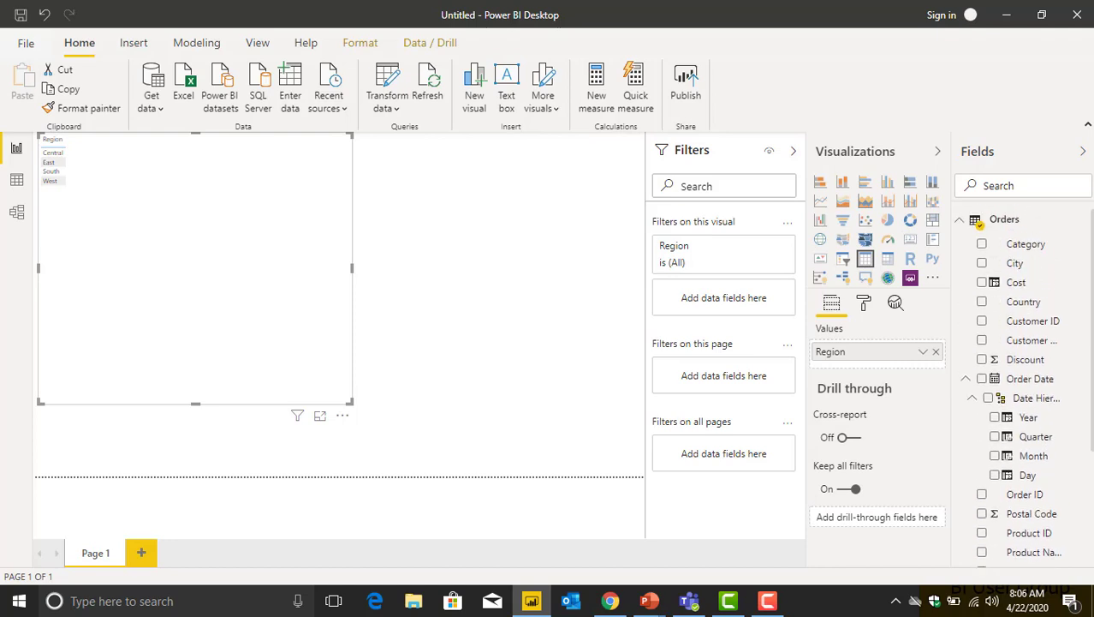
left_click(983, 282)
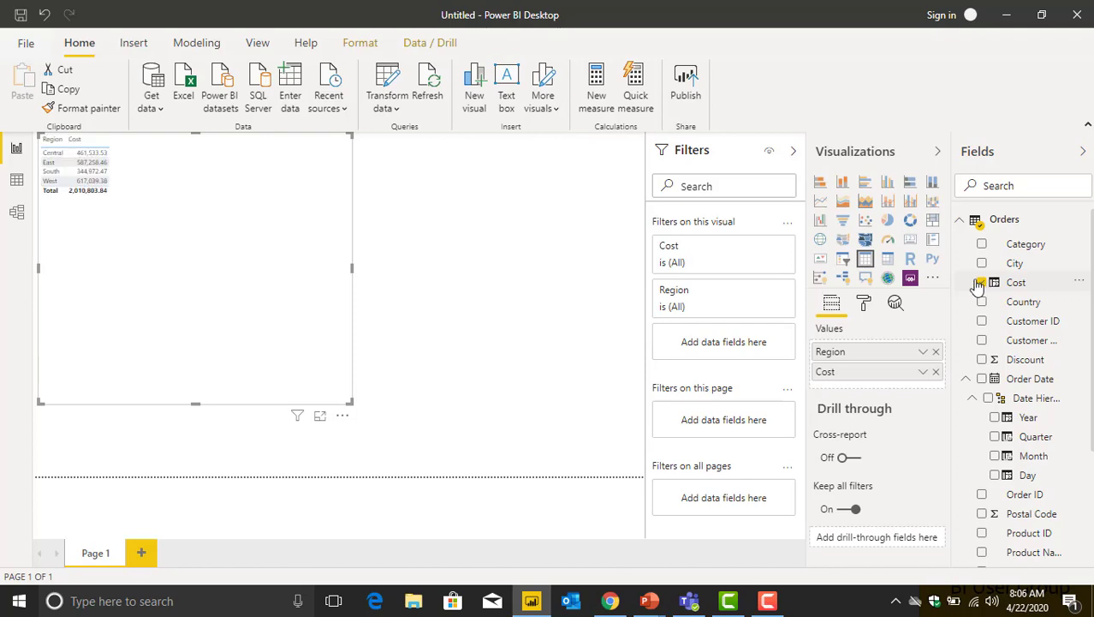
Set the grid text size of the table visual to 25 pt
left_click(866, 305)
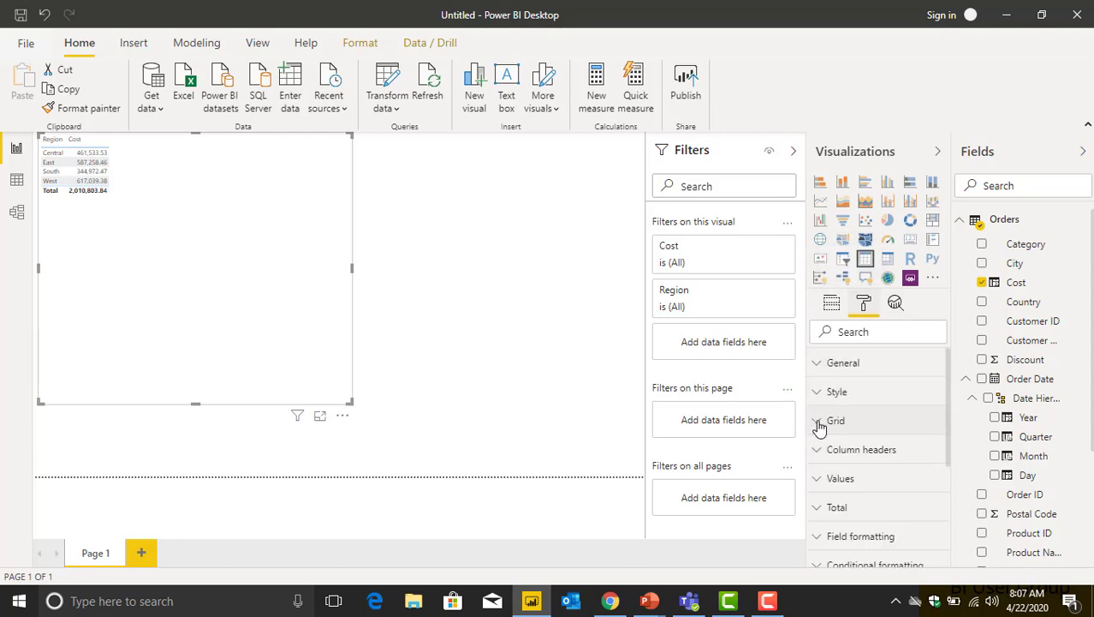
left_click(819, 423)
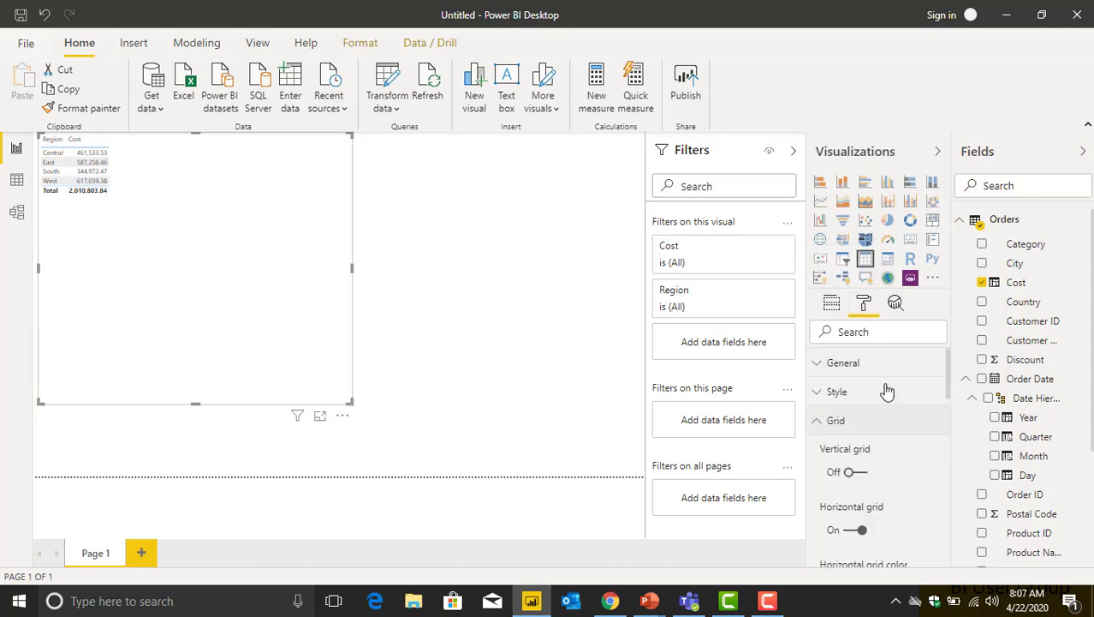
left_click_drag(949, 367, 948, 448)
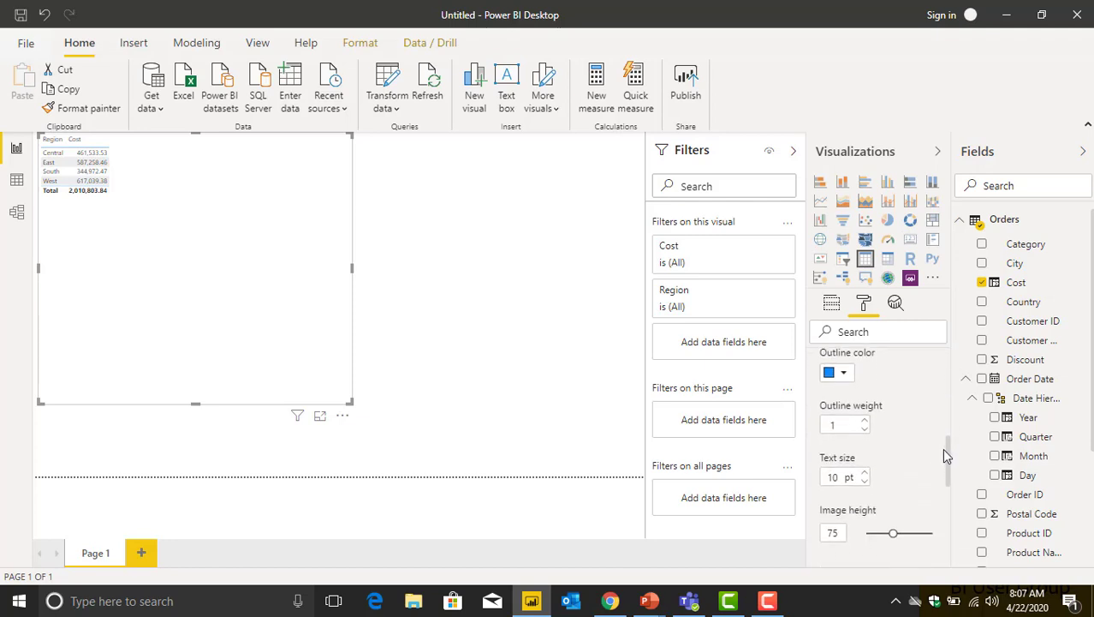
type("2")
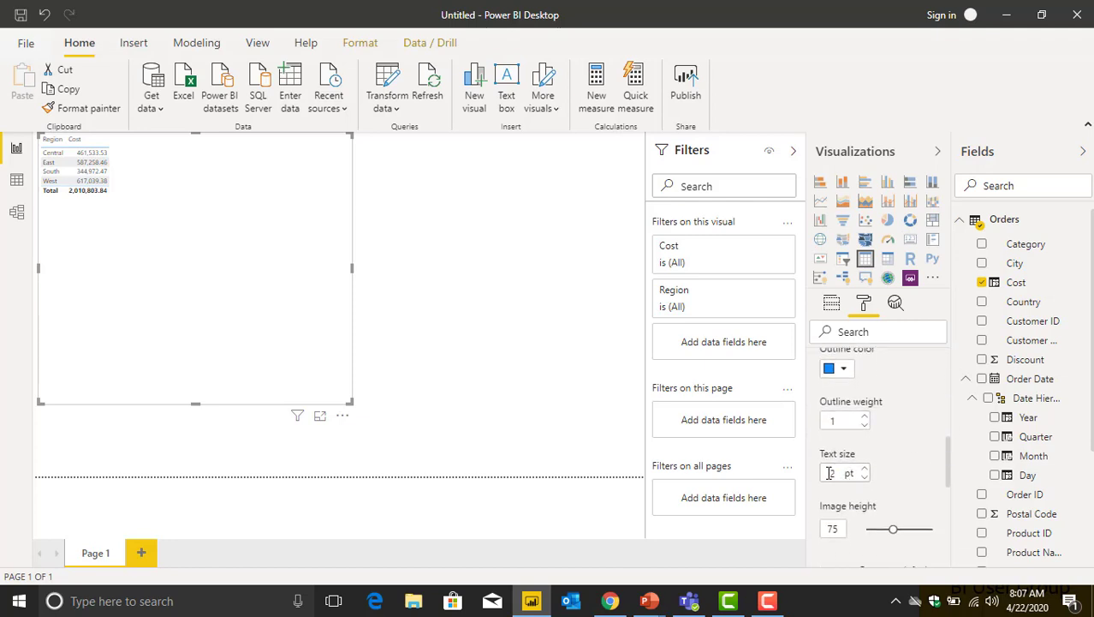
type("5")
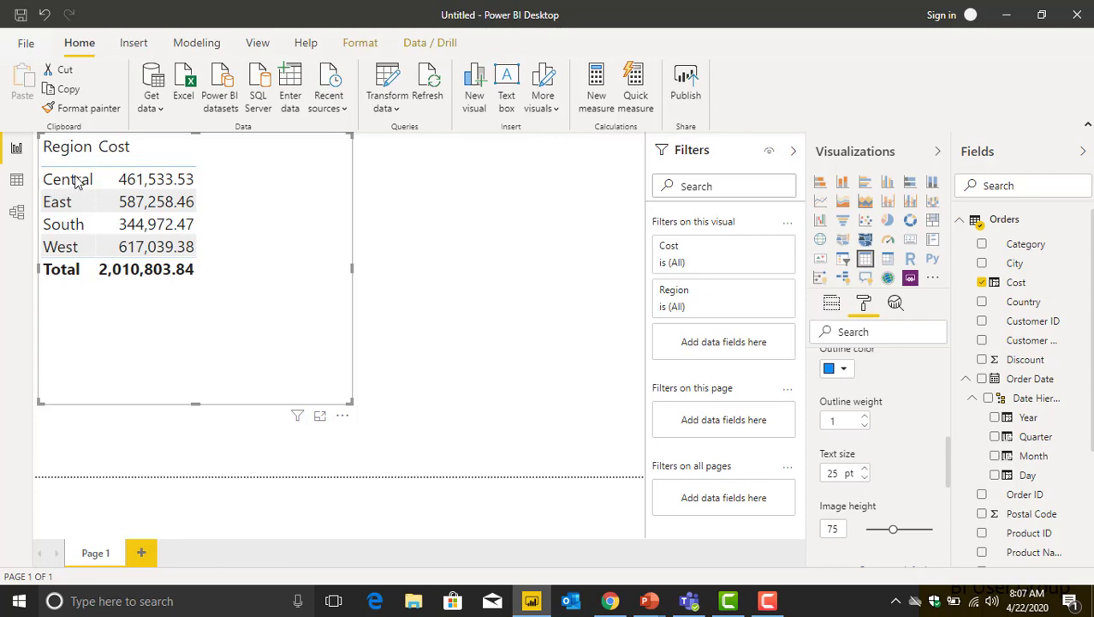
Examine the Cost values for the Central and South regions, and return to the table visual's field settings
left_click(154, 181)
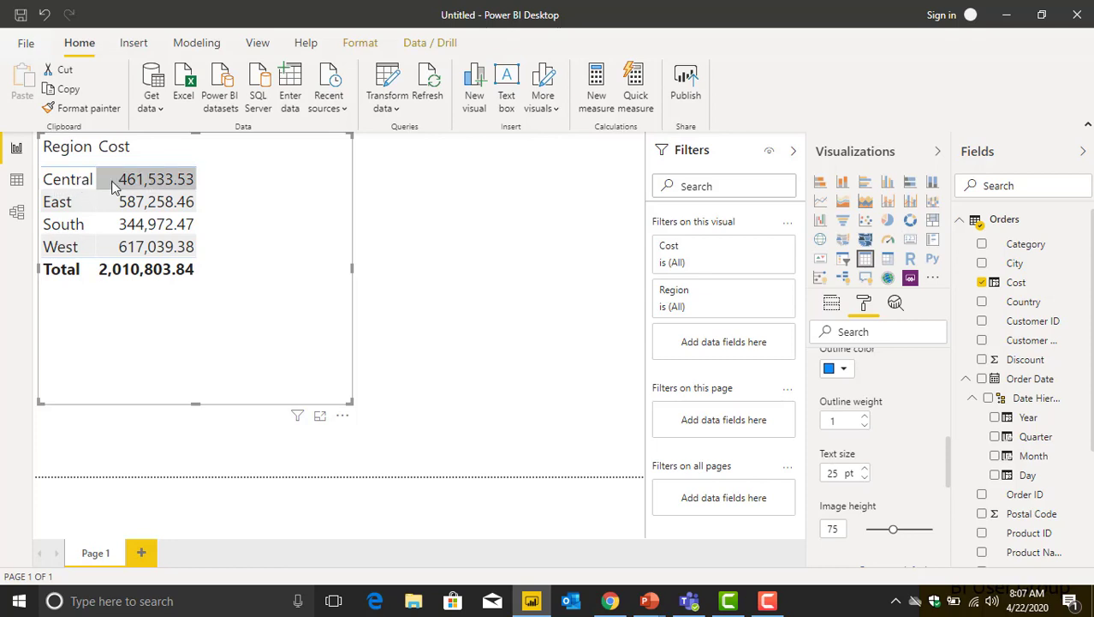
left_click(110, 224)
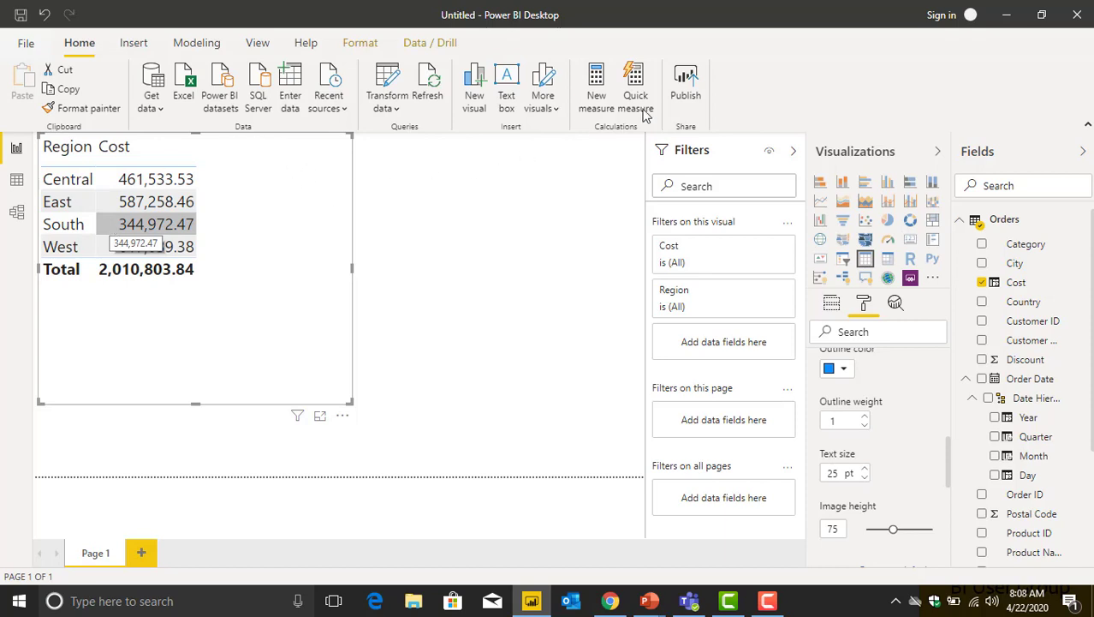
left_click(832, 306)
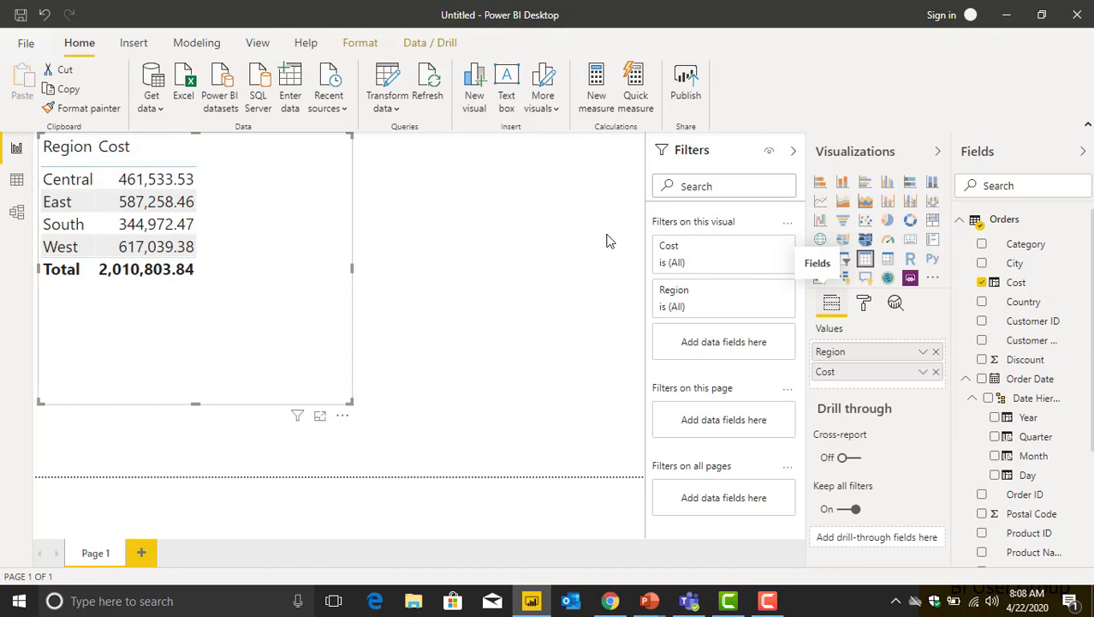
Try Average as the aggregation of the Cost field in the table visual, and restore it to Sum
left_click(923, 374)
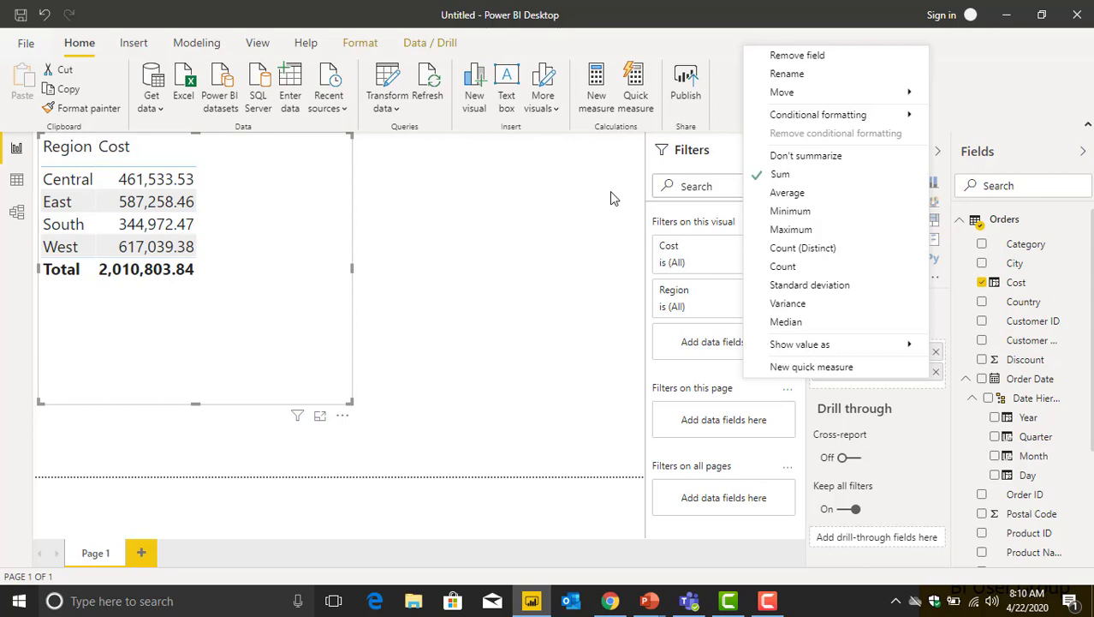
left_click(786, 193)
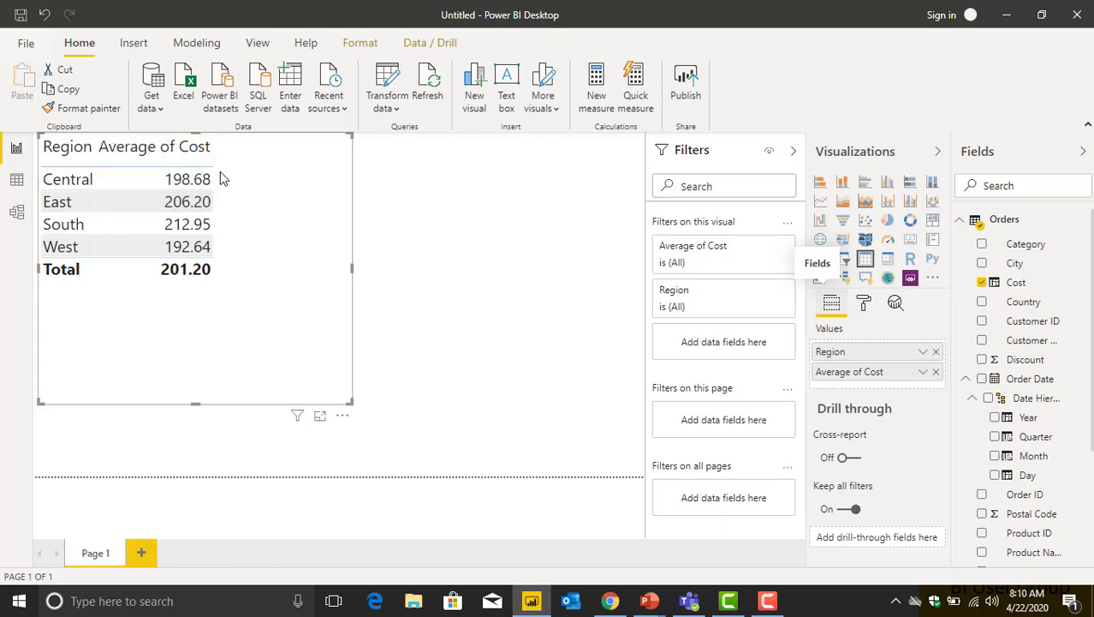
left_click(923, 376)
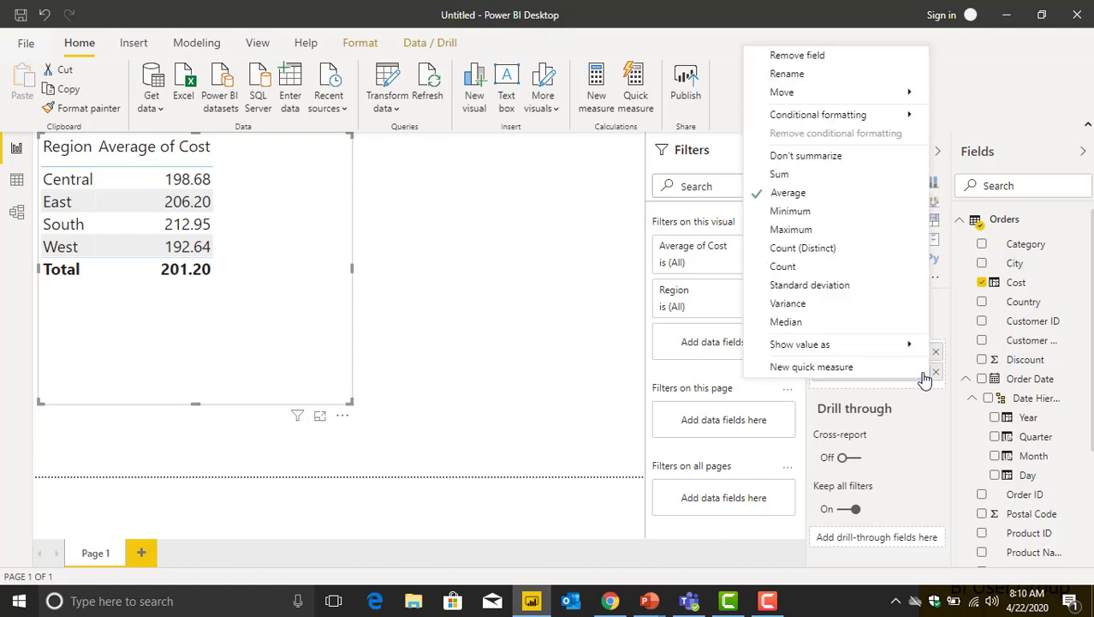
left_click(797, 177)
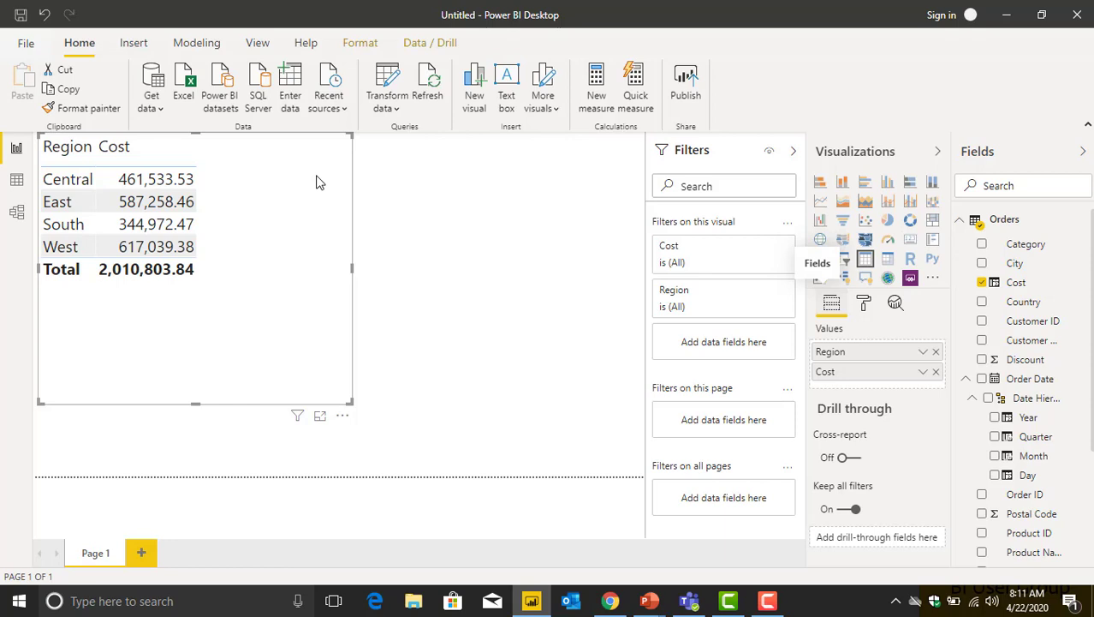
Start a new measure in the Orders table and name it Costs
left_click(196, 44)
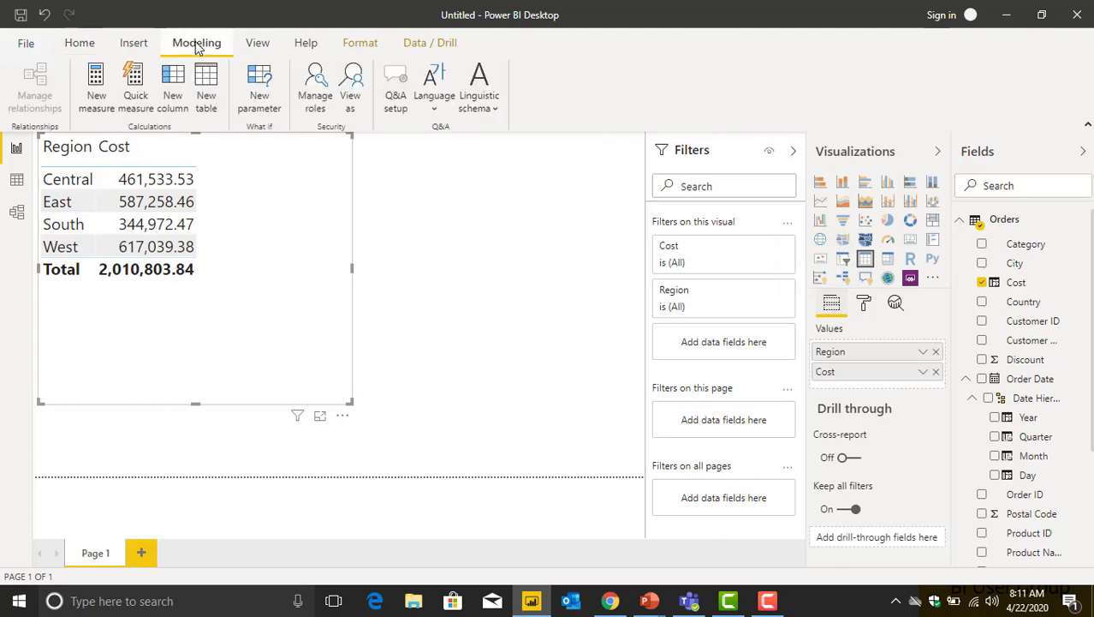
left_click(95, 85)
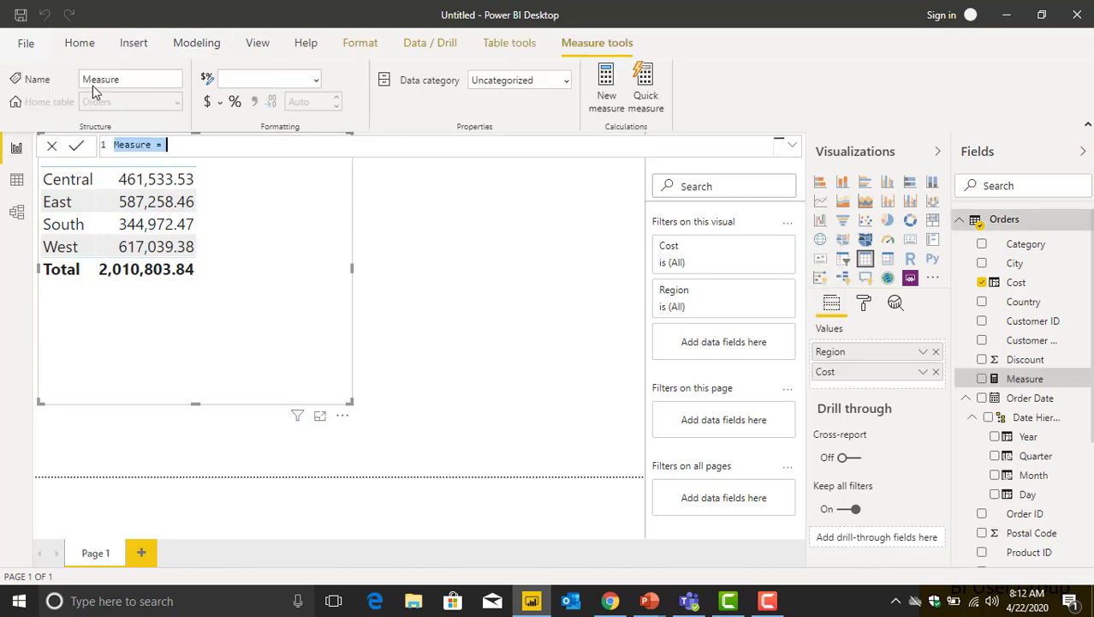
left_click(151, 145)
key("BackSpace")
key("BackSpace")
key("BackSpace")
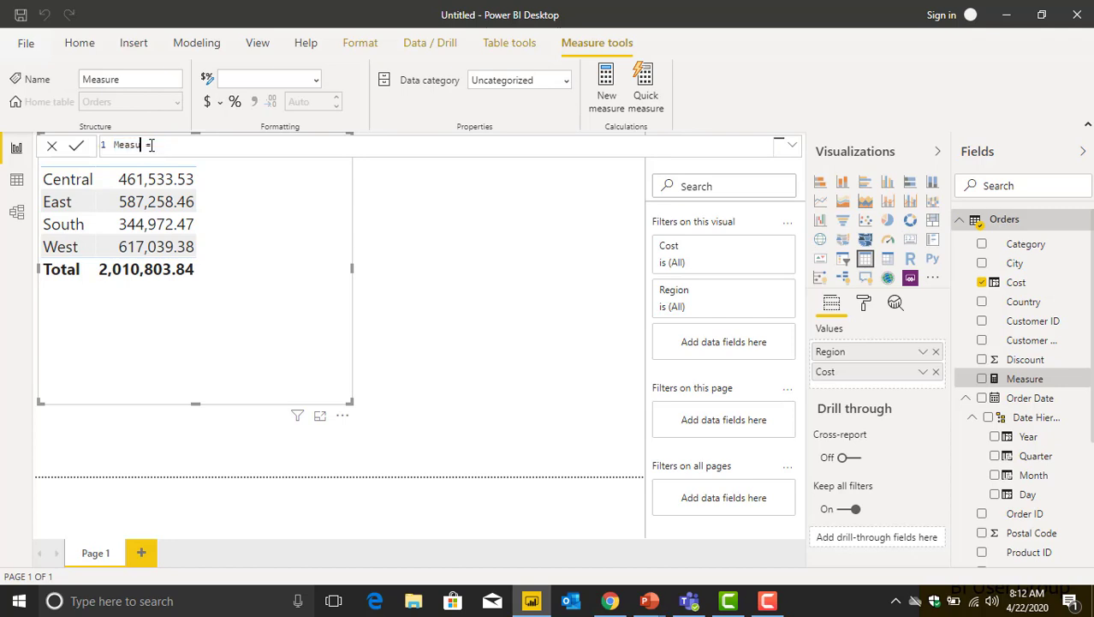
key("BackSpace")
key("BackSpace")
key("BackSpace")
key("BackSpace")
type("Costs =")
Define the Costs measure as SUM(Orders[Cost]) and commit the formula
type("sum")
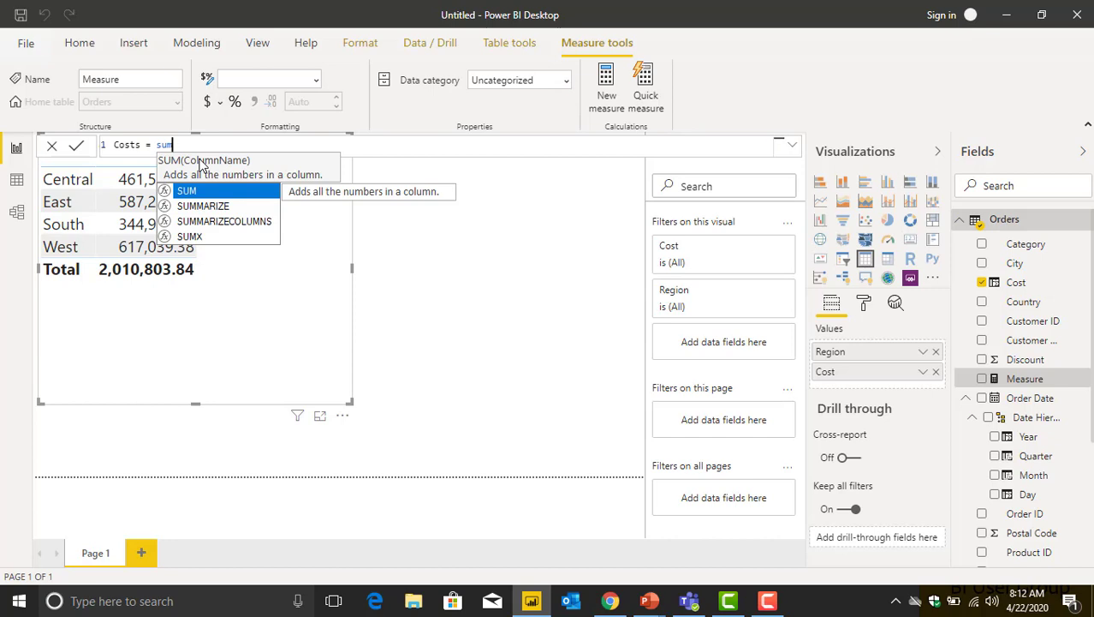
key("Tab")
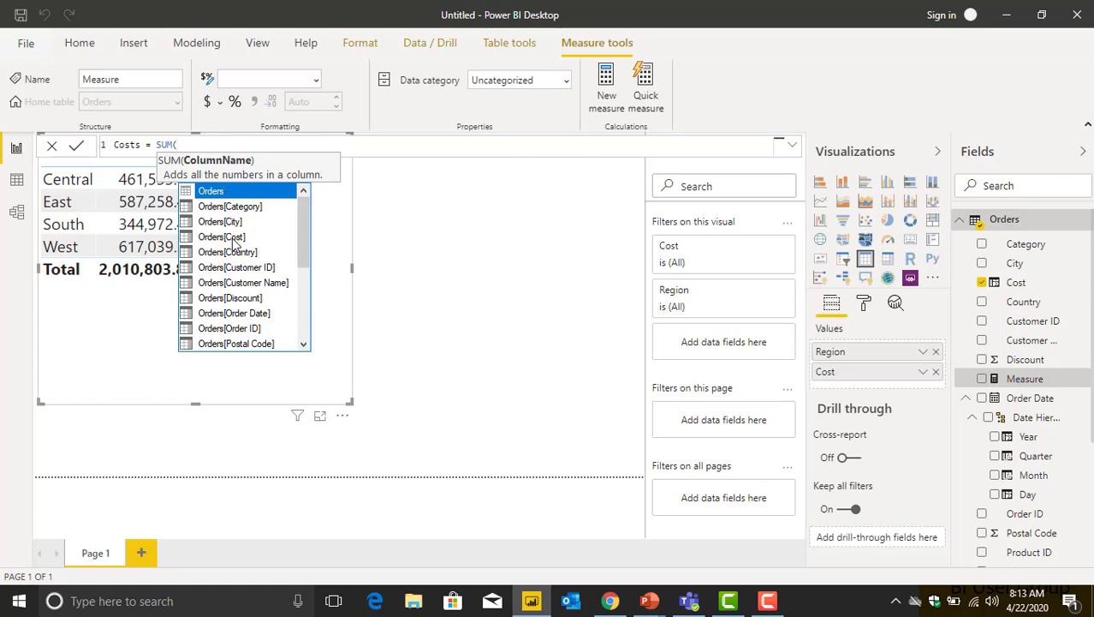
key("Down")
key("Down")
key("Down")
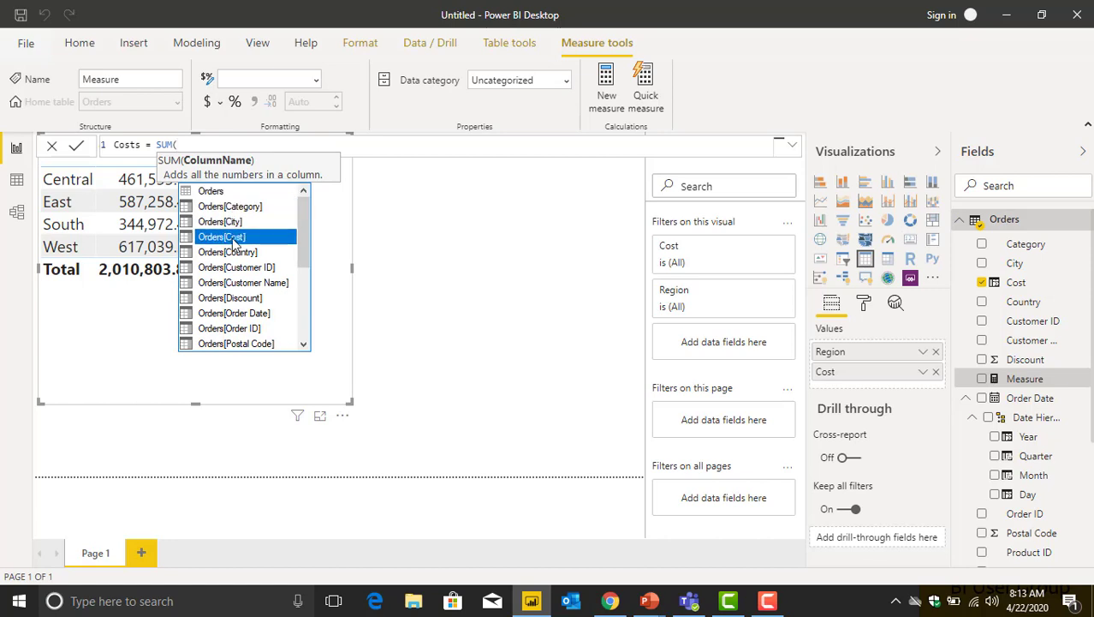
key("Tab")
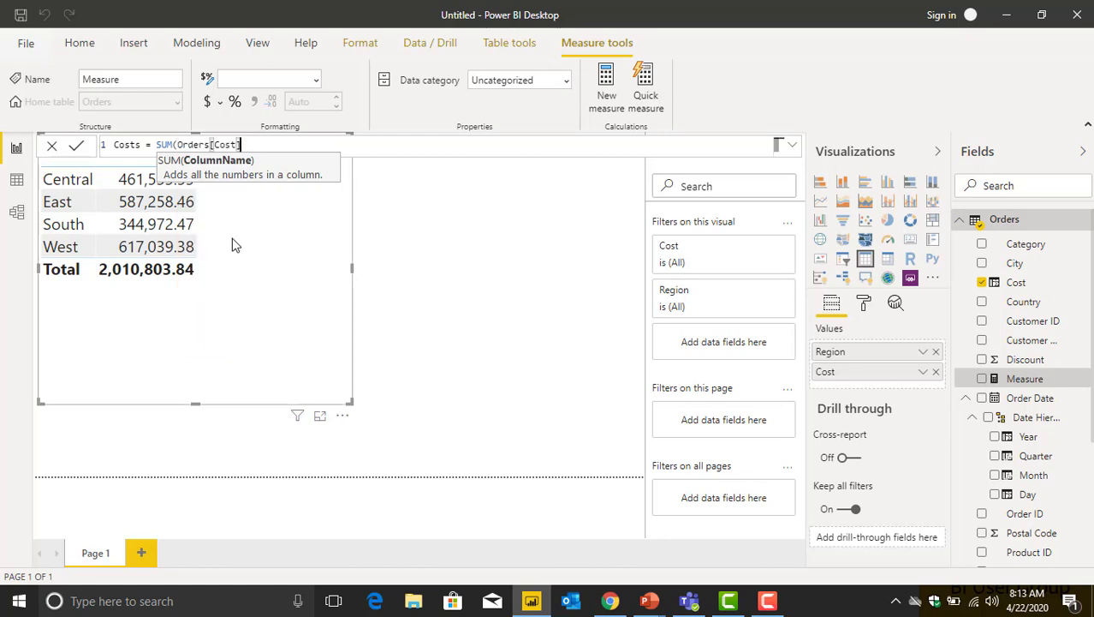
key("Return")
type(")")
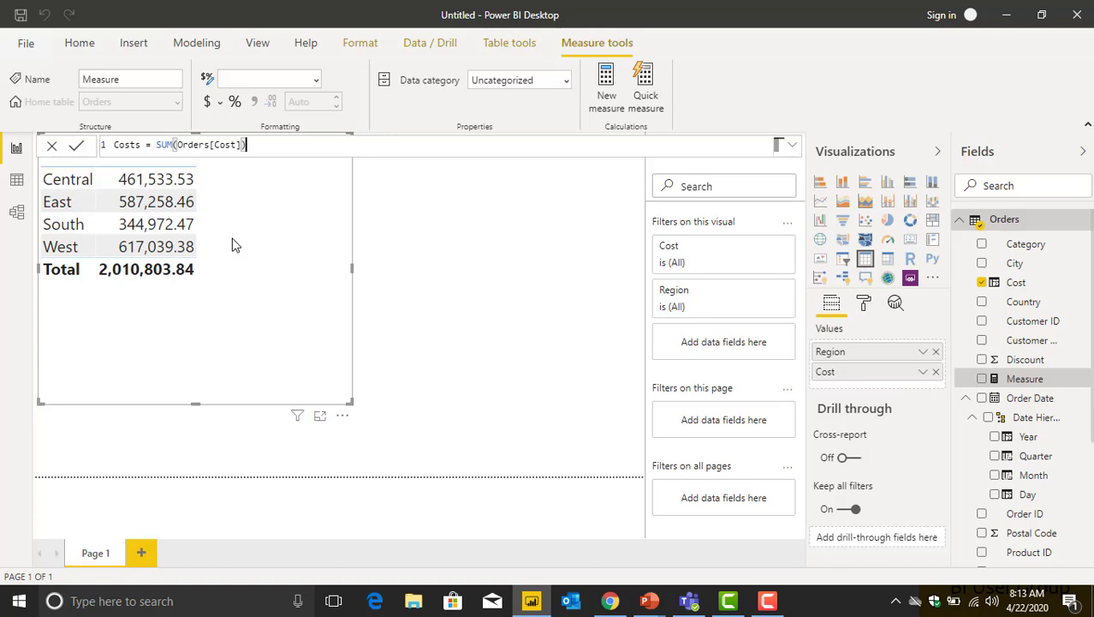
key("Return")
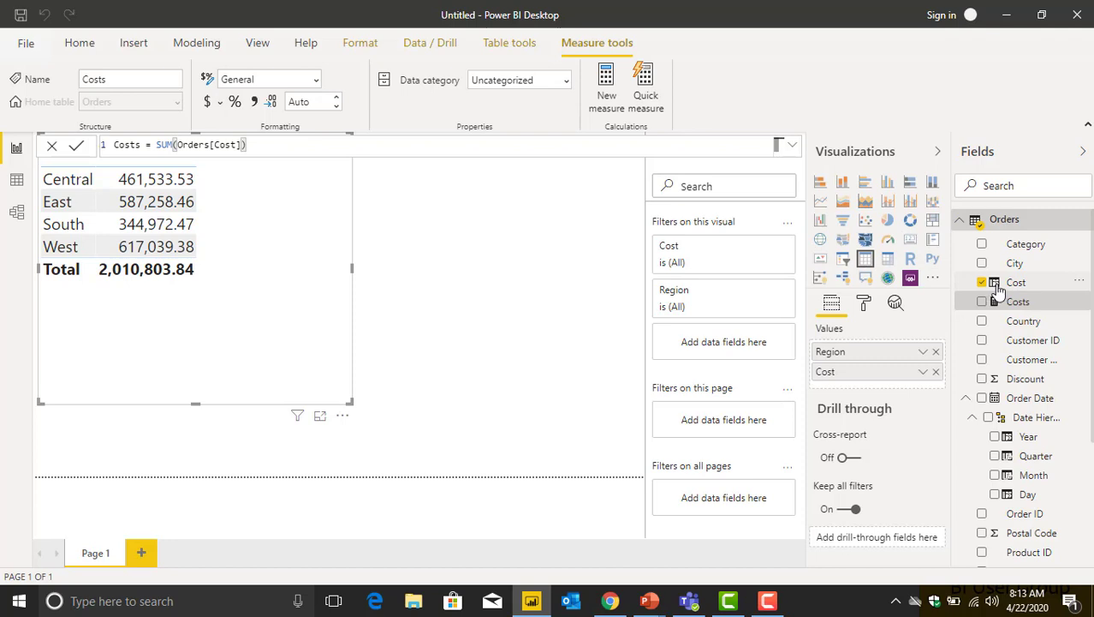
Add the Costs measure to the table visual and format it as dollar currency with 2 decimal places
left_click(983, 303)
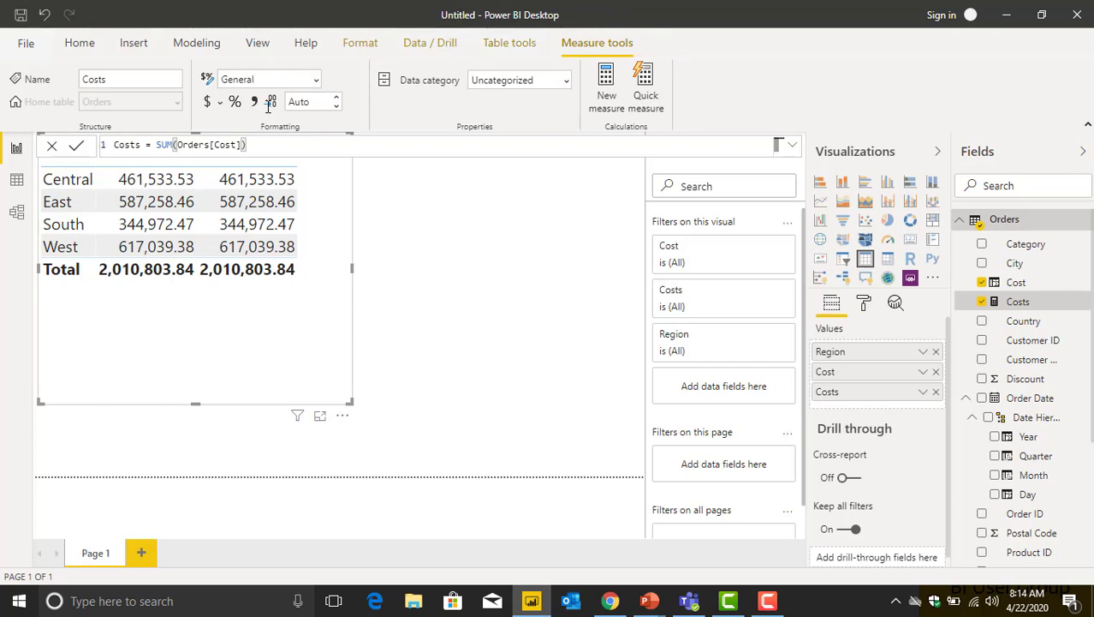
left_click(206, 104)
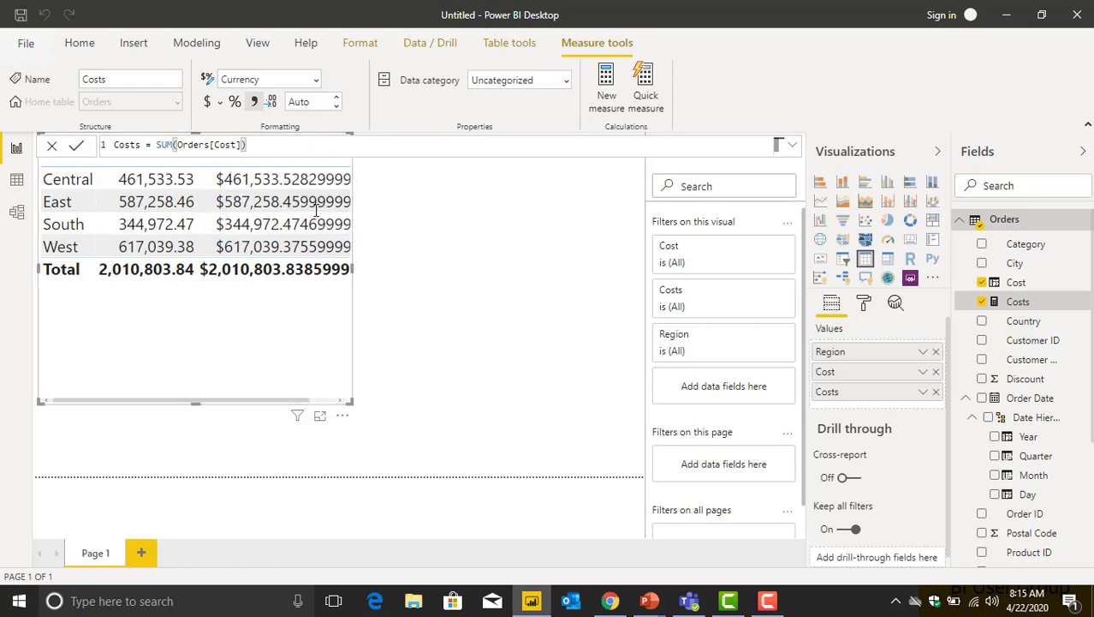
left_click(339, 101)
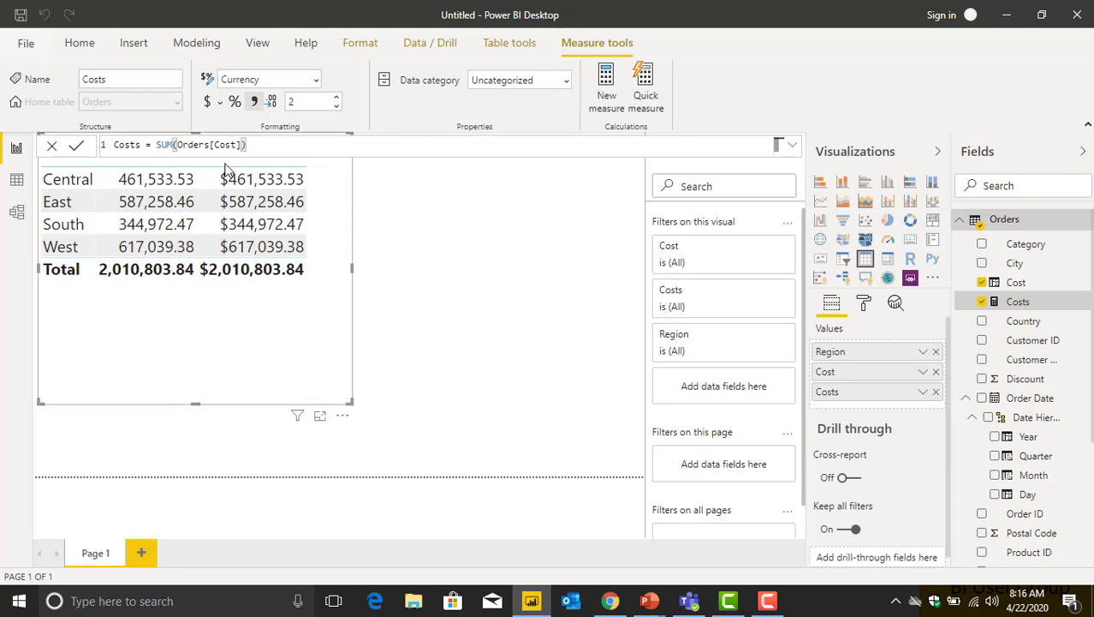
Switch to the PowerPoint presentation and advance to the slide introducing CALCULATE and DAX evaluation context
left_click(206, 51)
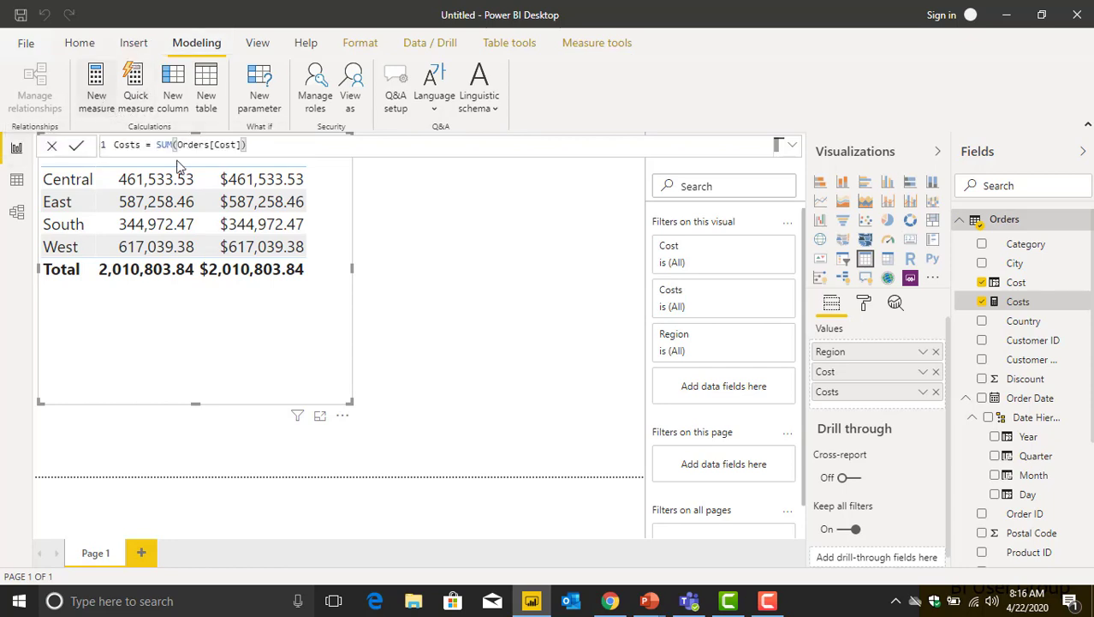
left_click(270, 204)
left_click(285, 354)
key("alt+Tab")
left_click(468, 250)
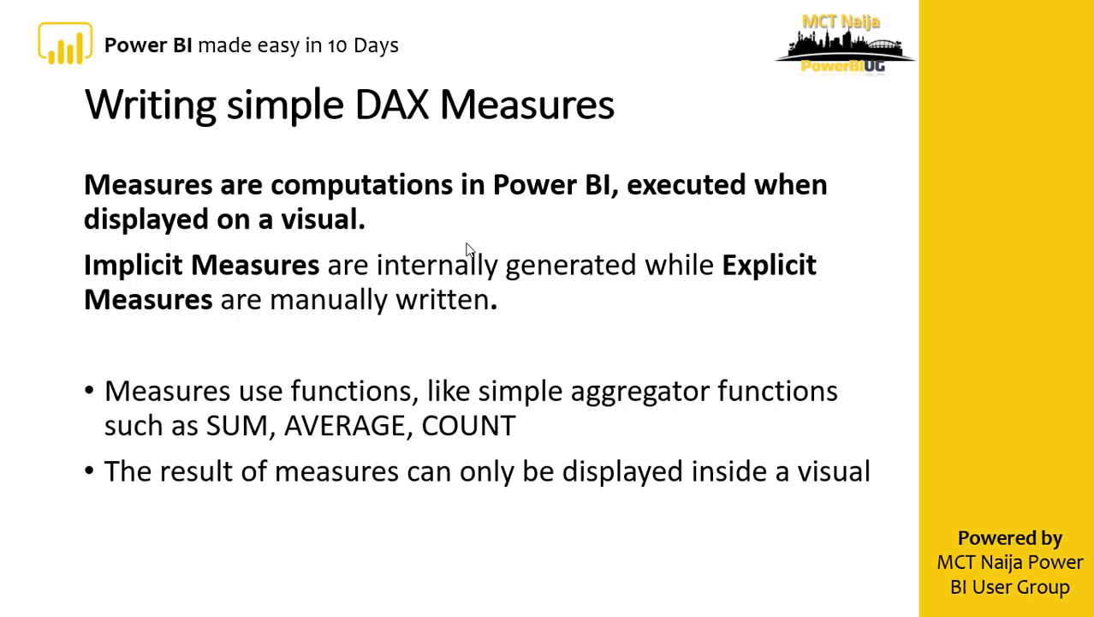
left_click(467, 245)
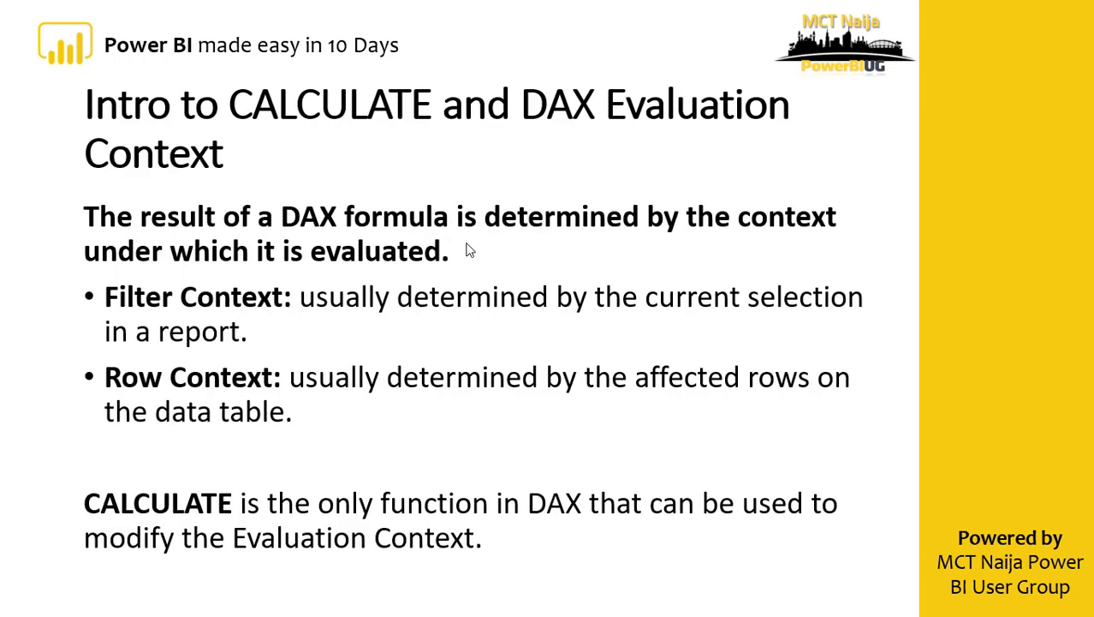
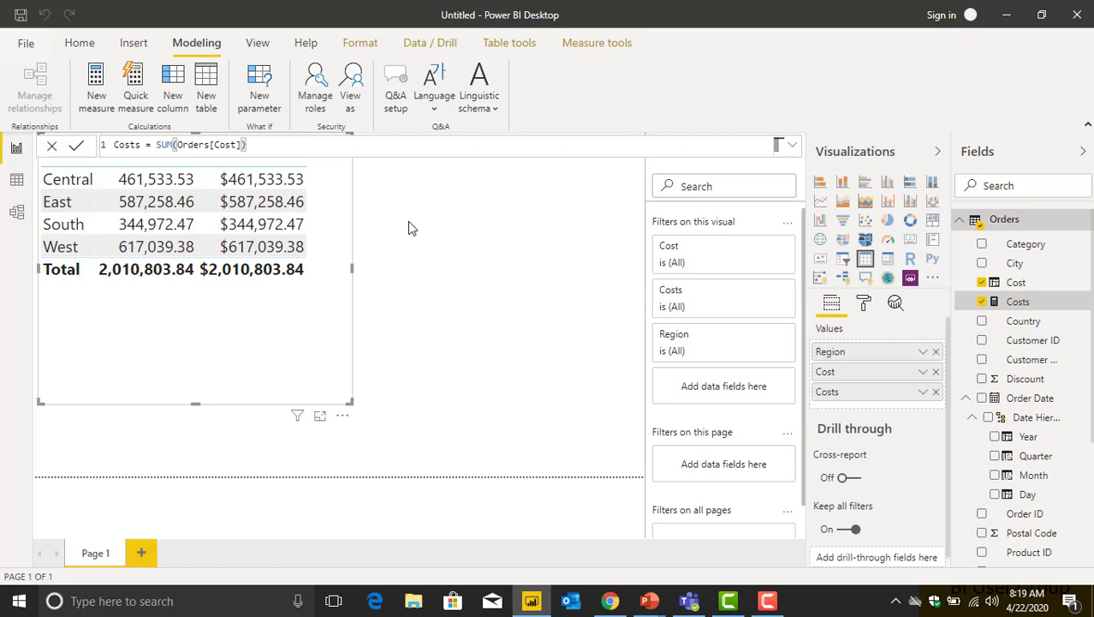
Add a slicer beside the table visual with the Category field from the Orders table, and view its formatting options
left_click(409, 221)
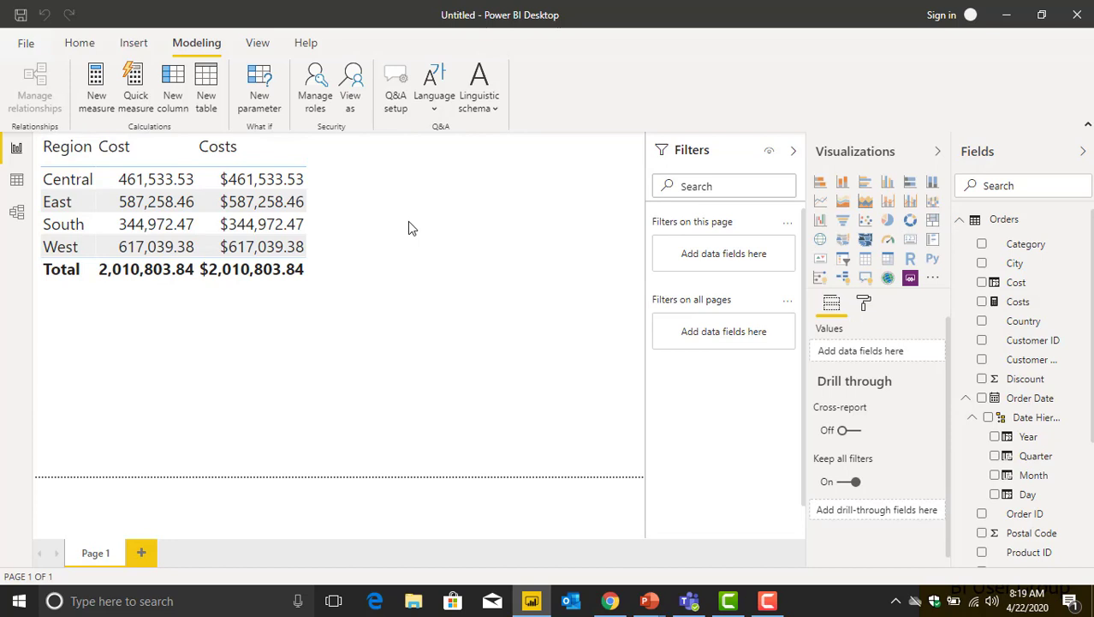
left_click(843, 260)
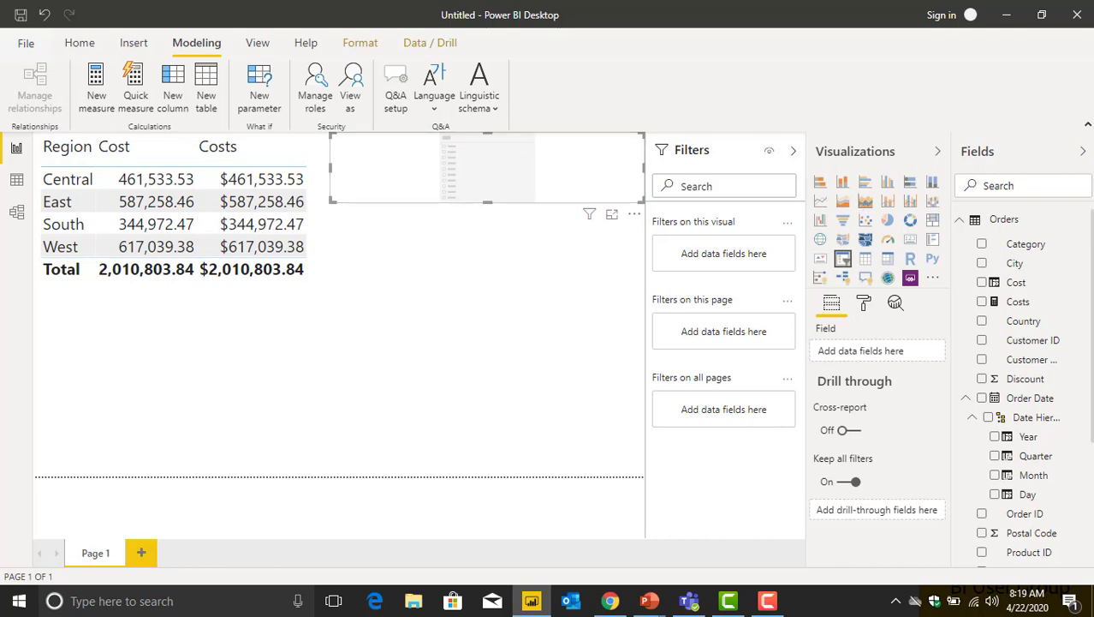
scroll(1024, 385, "down", 2)
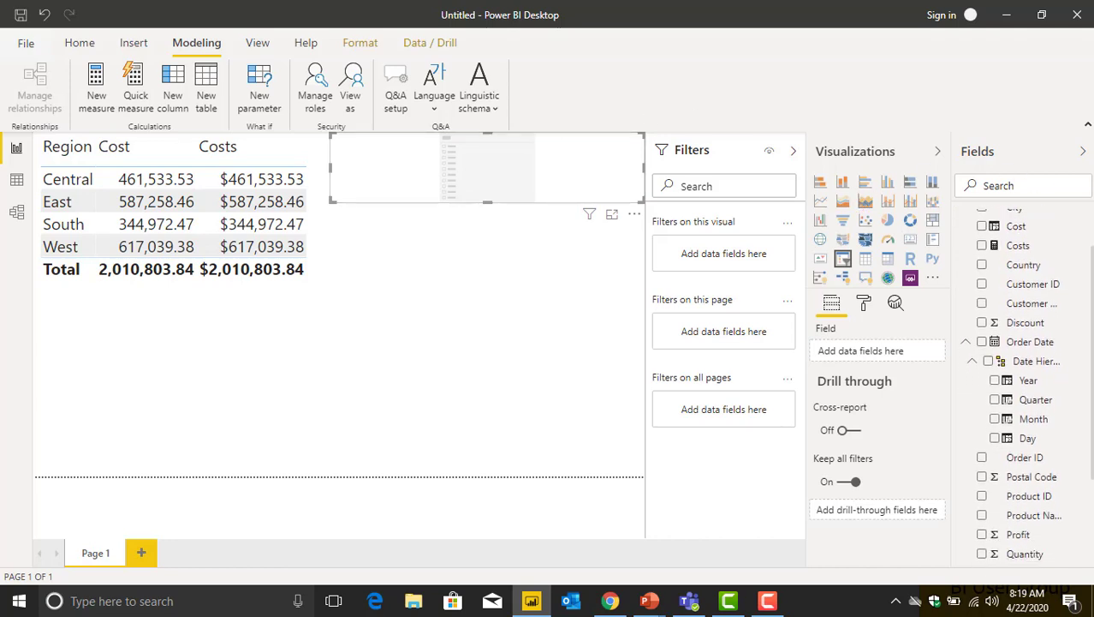
scroll(1024, 385, "down", 2)
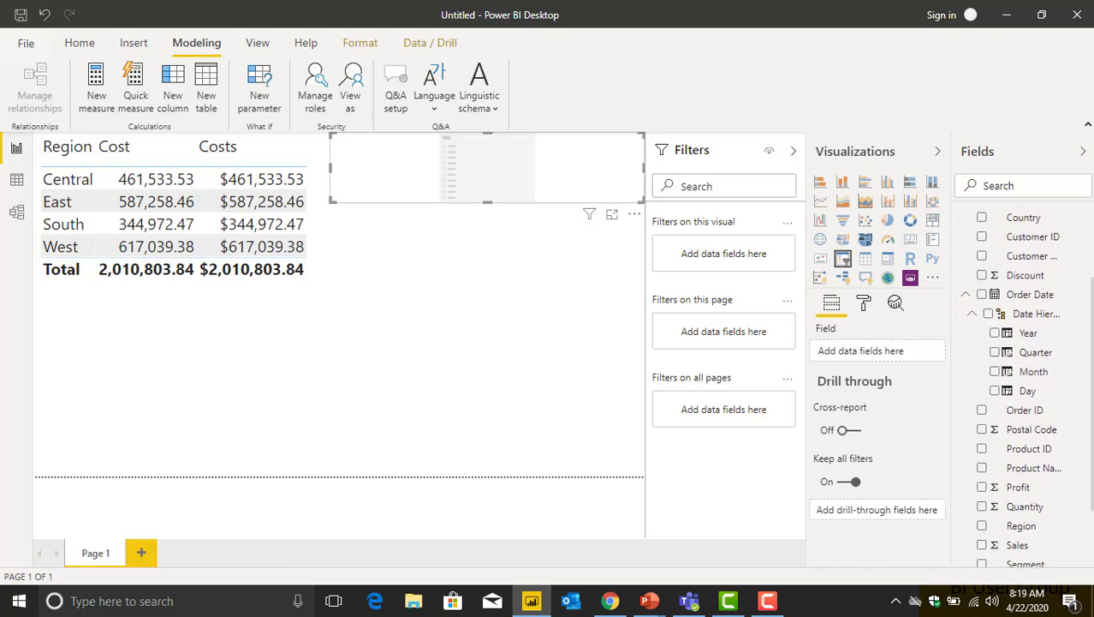
scroll(1023, 386, "down", 2)
scroll(1026, 388, "up", 4)
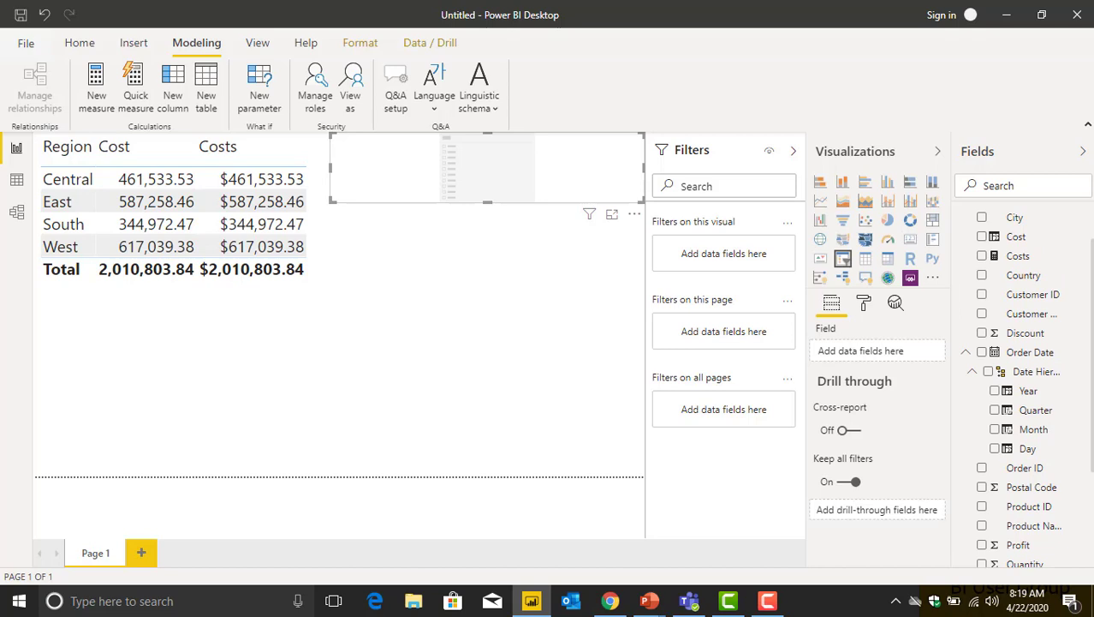
scroll(1023, 385, "down", 2)
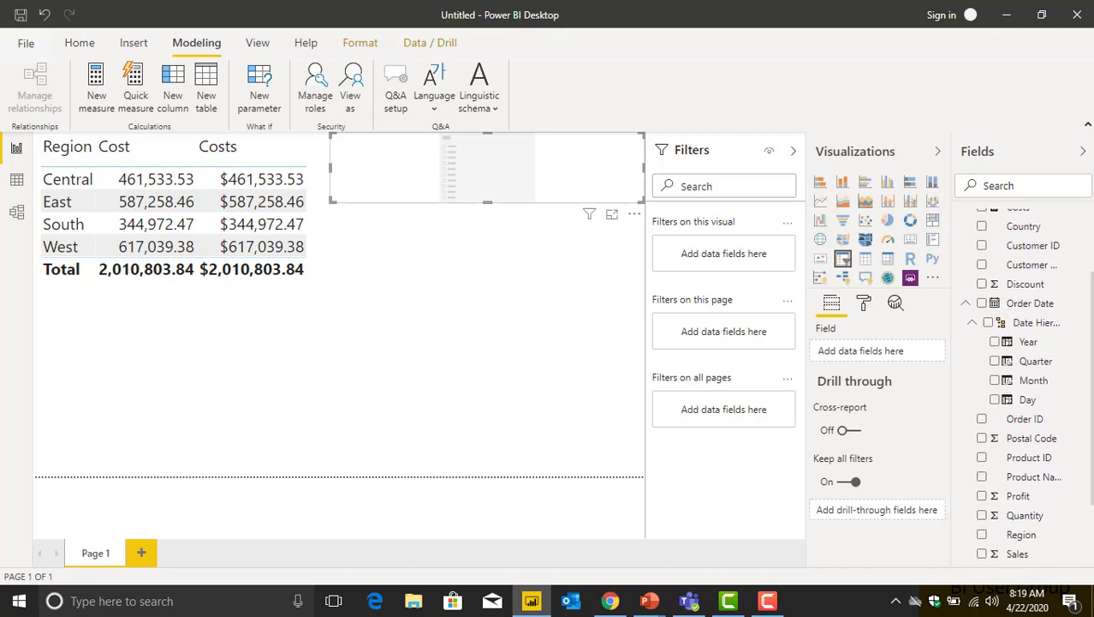
scroll(1024, 385, "down", 3)
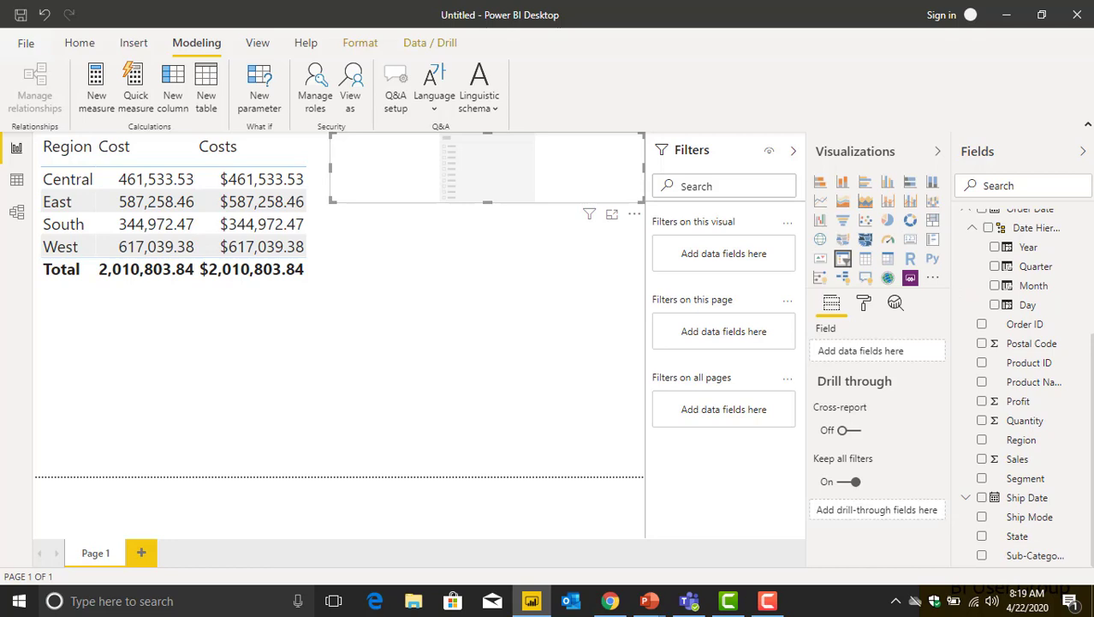
scroll(1023, 385, "up", 3)
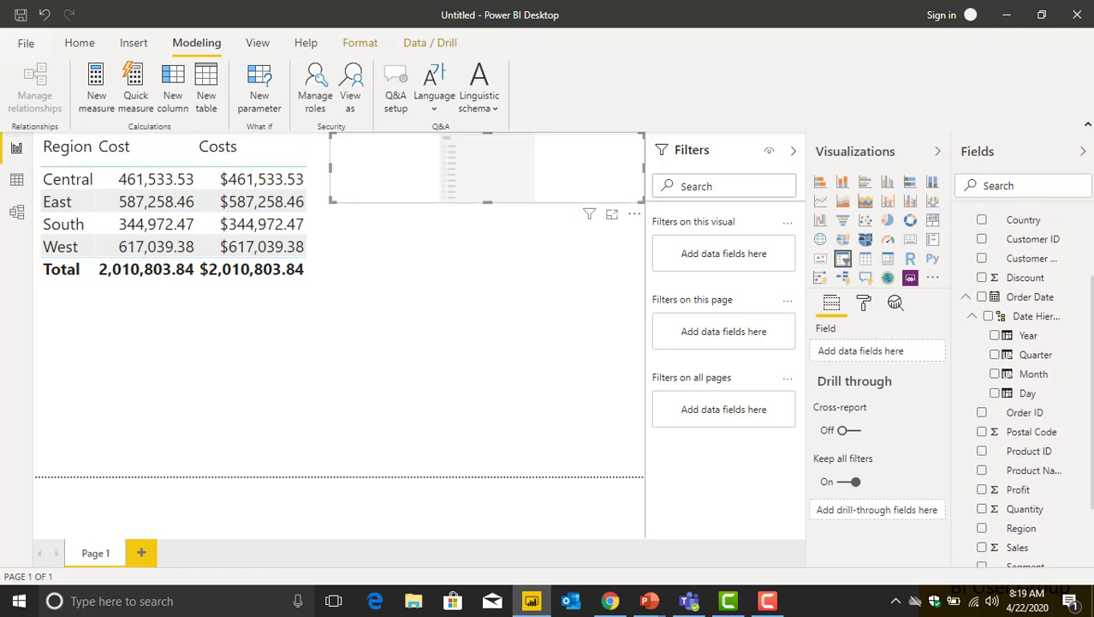
scroll(1023, 385, "up", 3)
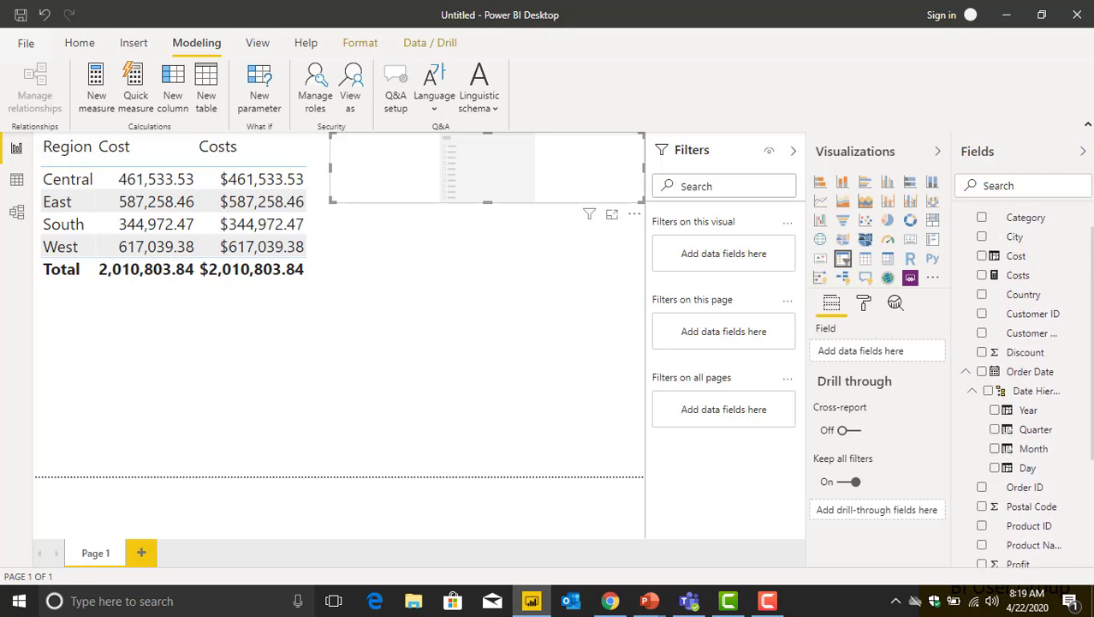
scroll(1006, 236, "up", 1)
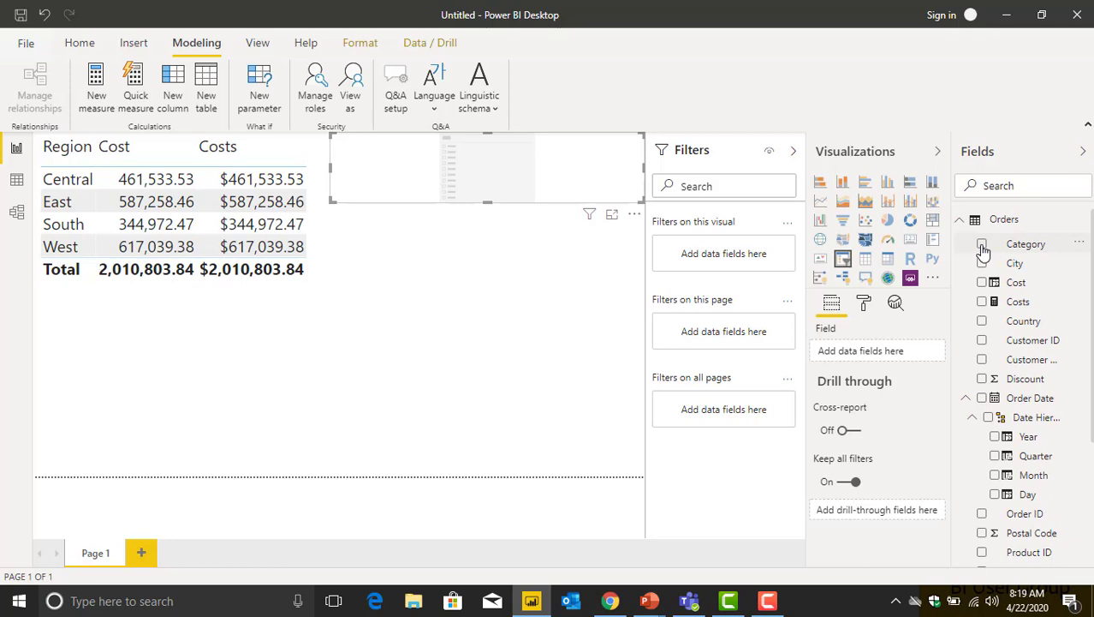
left_click(983, 245)
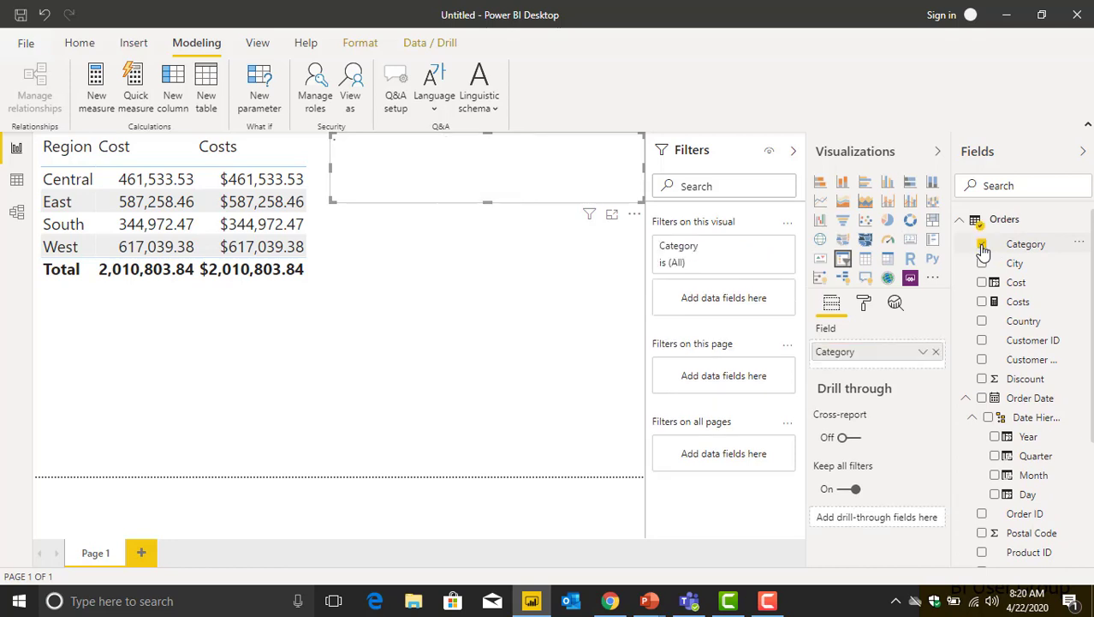
left_click(863, 302)
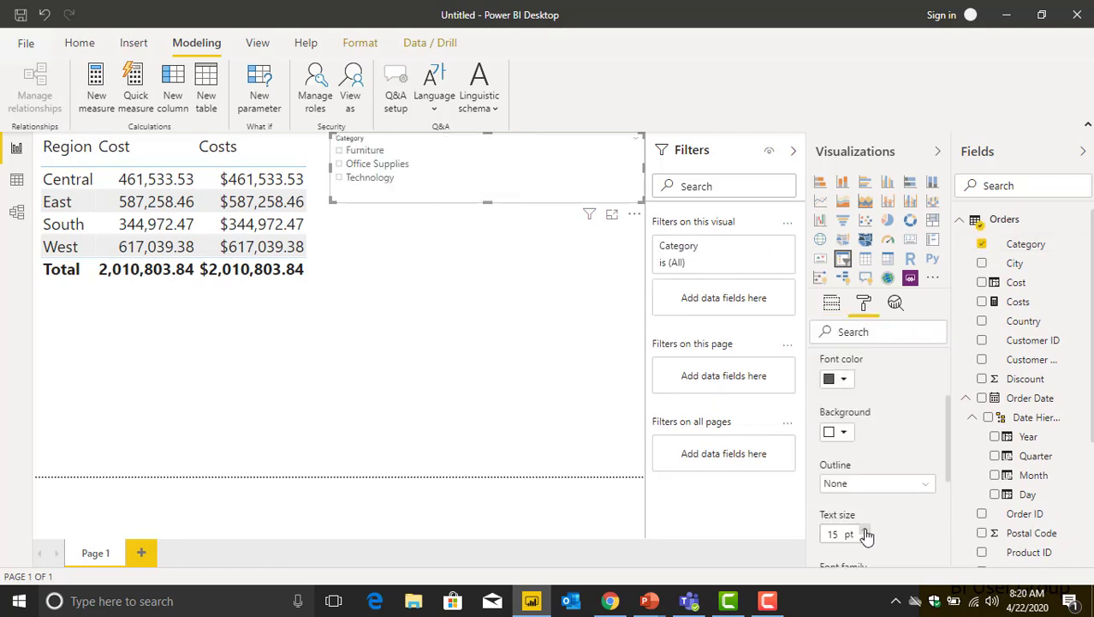
left_click(489, 292)
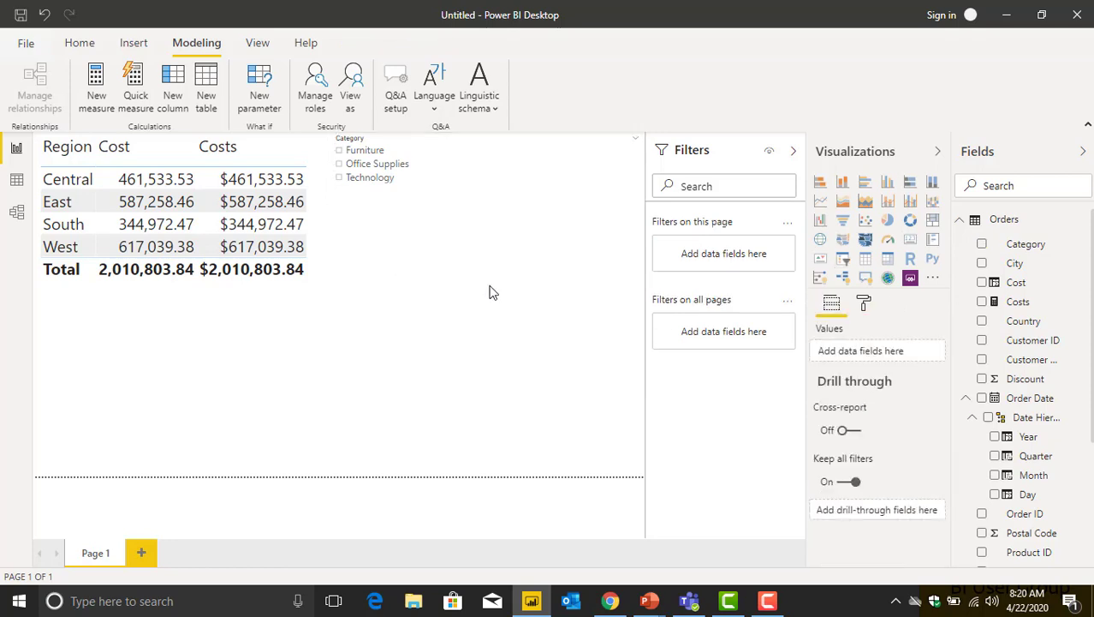
Filter the table visual by Technology and in turn by Office Supplies with the Category slicer, and narrow the slicer
left_click(339, 179)
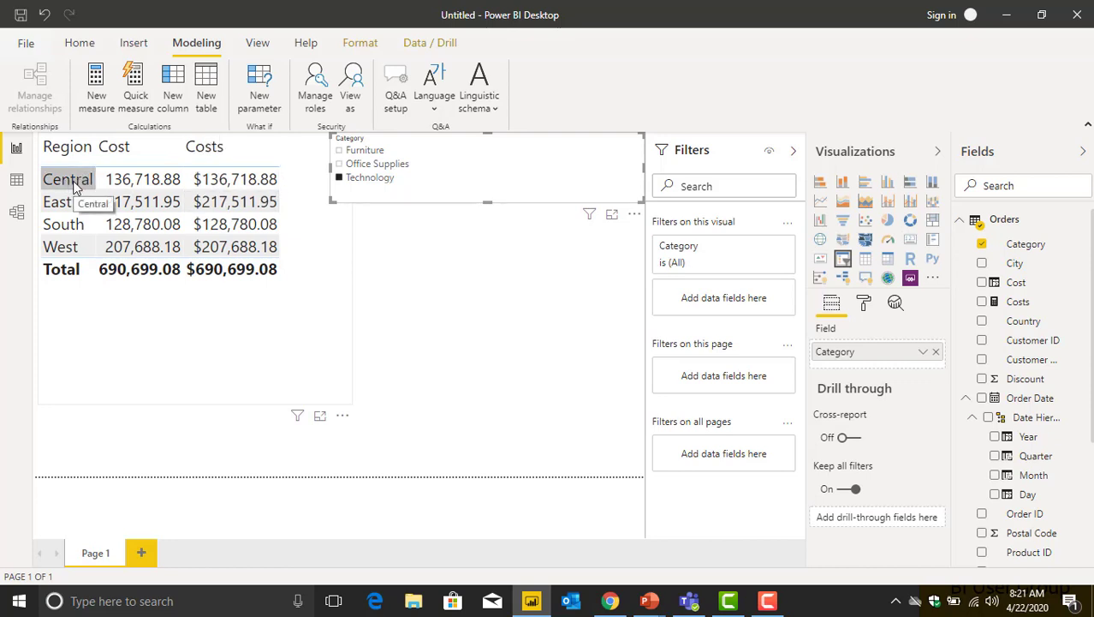
left_click(363, 171)
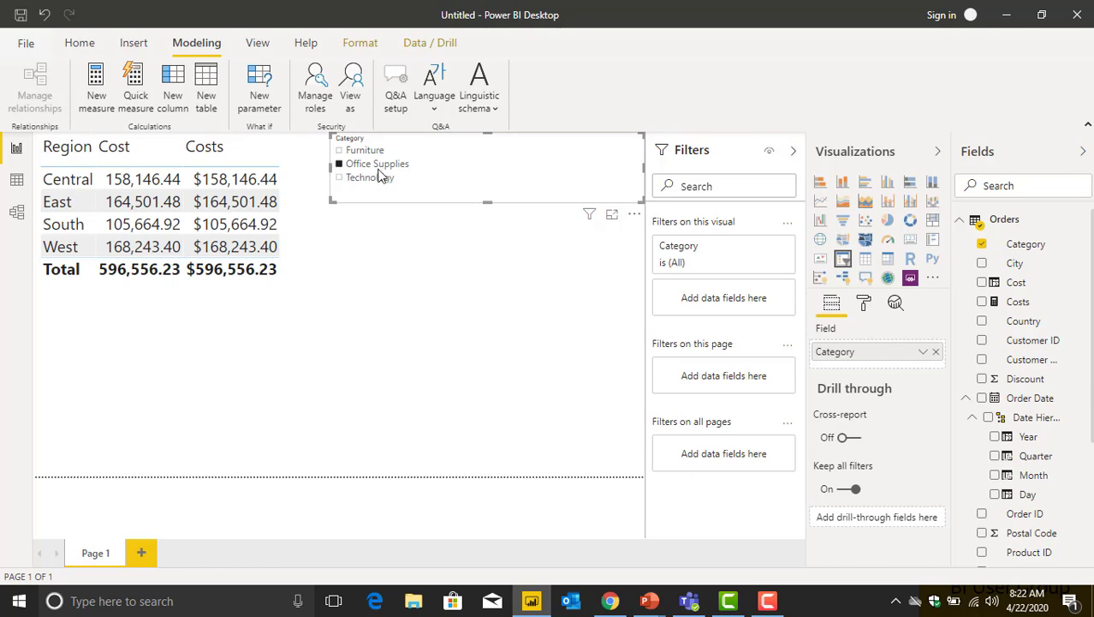
left_click_drag(331, 168, 461, 169)
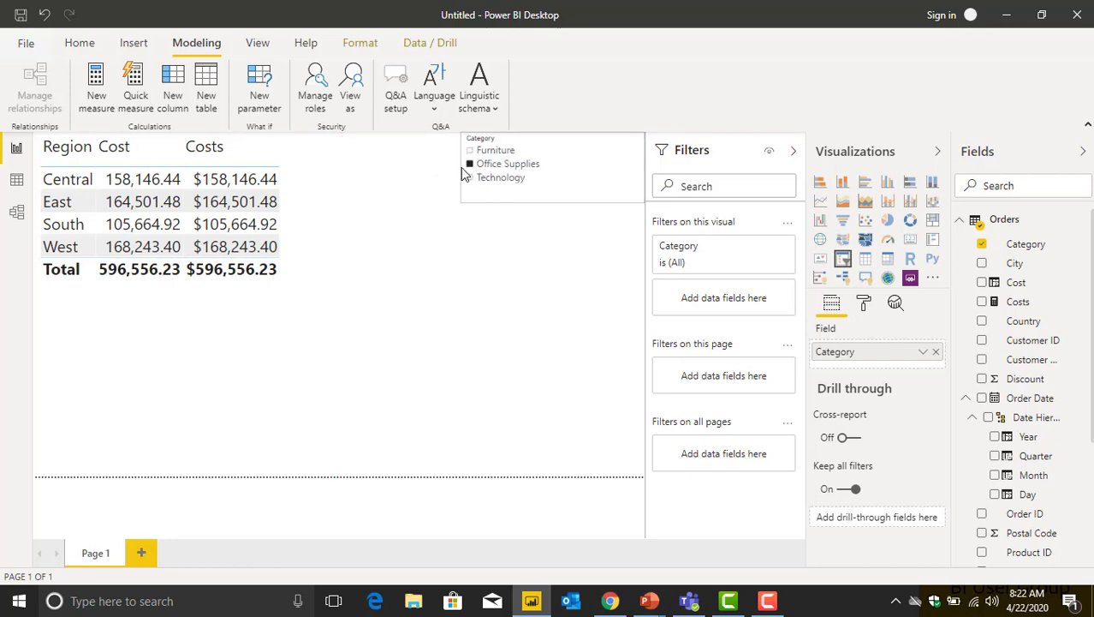
left_click(404, 150)
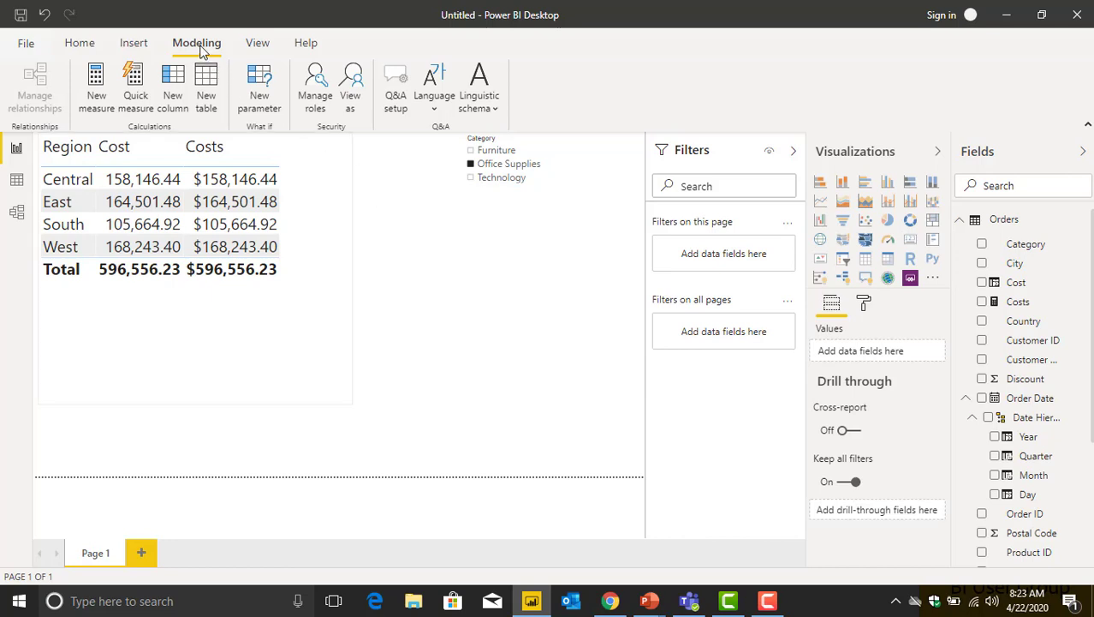
Start a new measure in the Orders table named South Cost, with CALCULATE taking the [Costs] measure as its expression
left_click(95, 81)
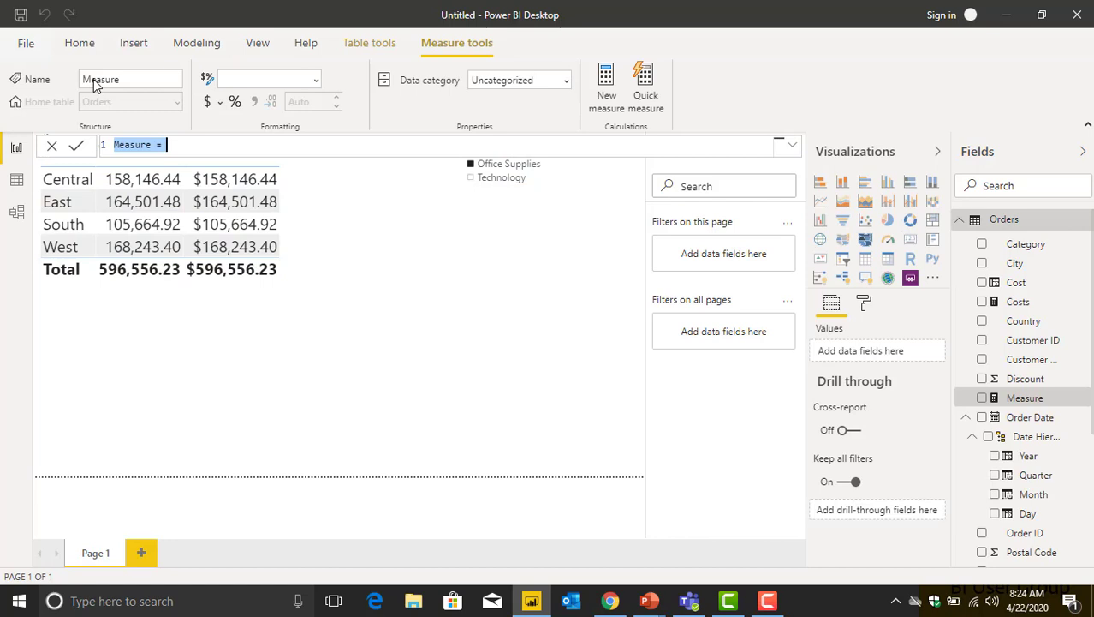
left_click(150, 146)
double_click(150, 146)
type("South ")
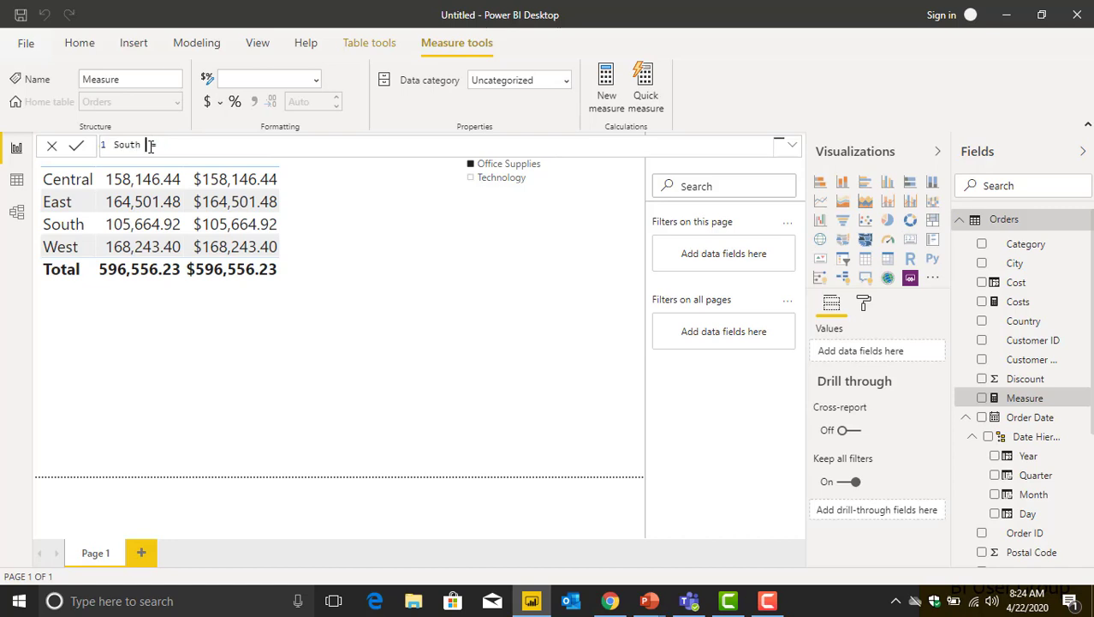
type("Cost")
left_click(199, 147)
type("cal")
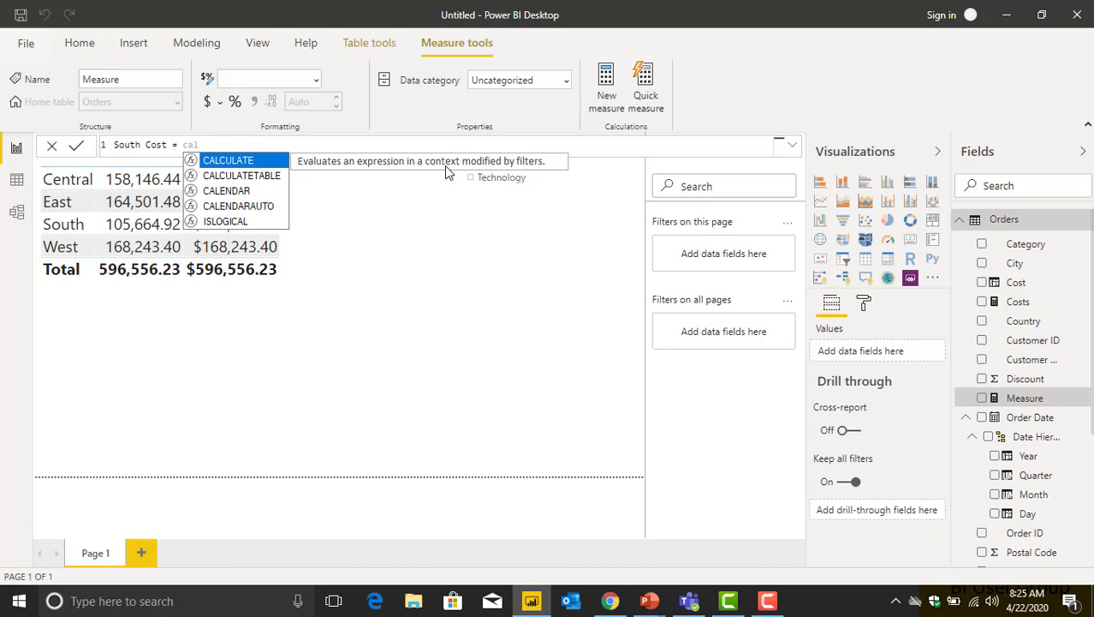
key("Tab")
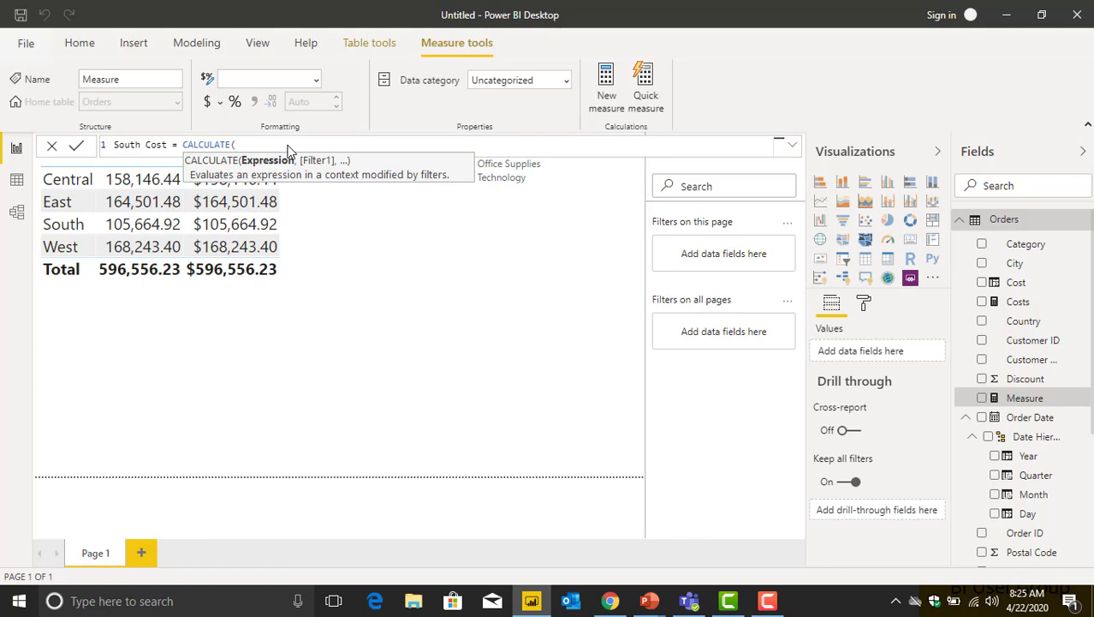
type("cost")
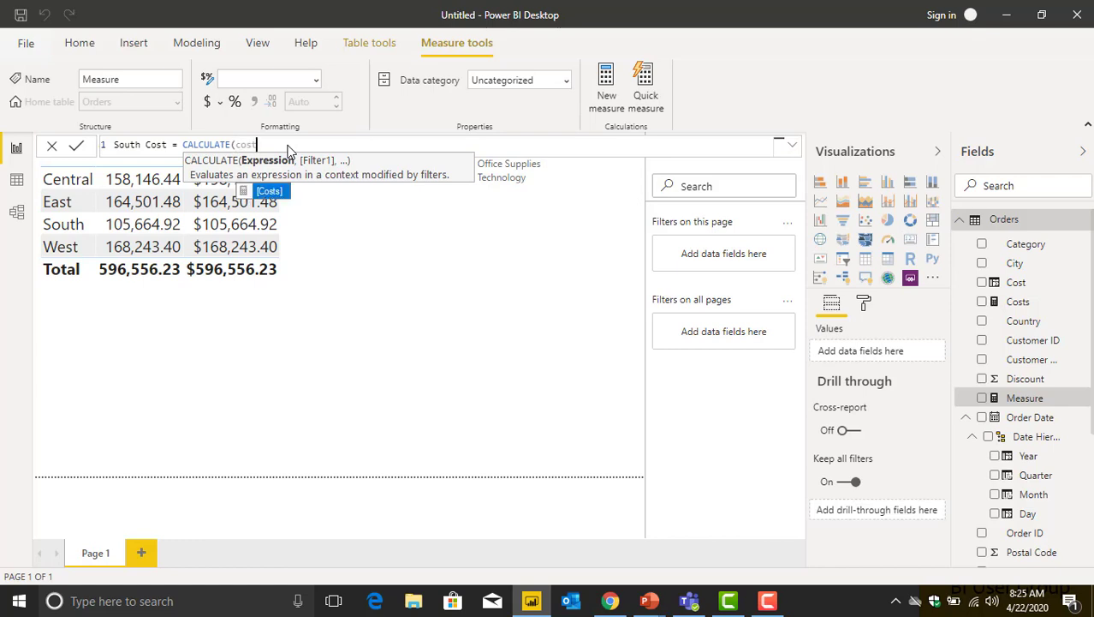
key("Tab")
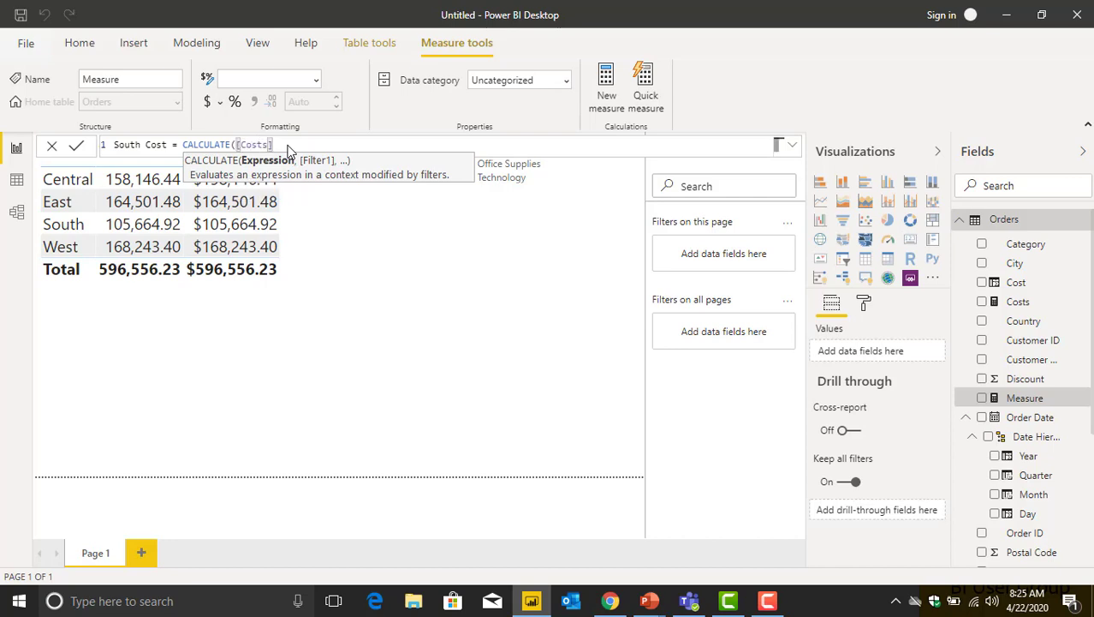
type(",")
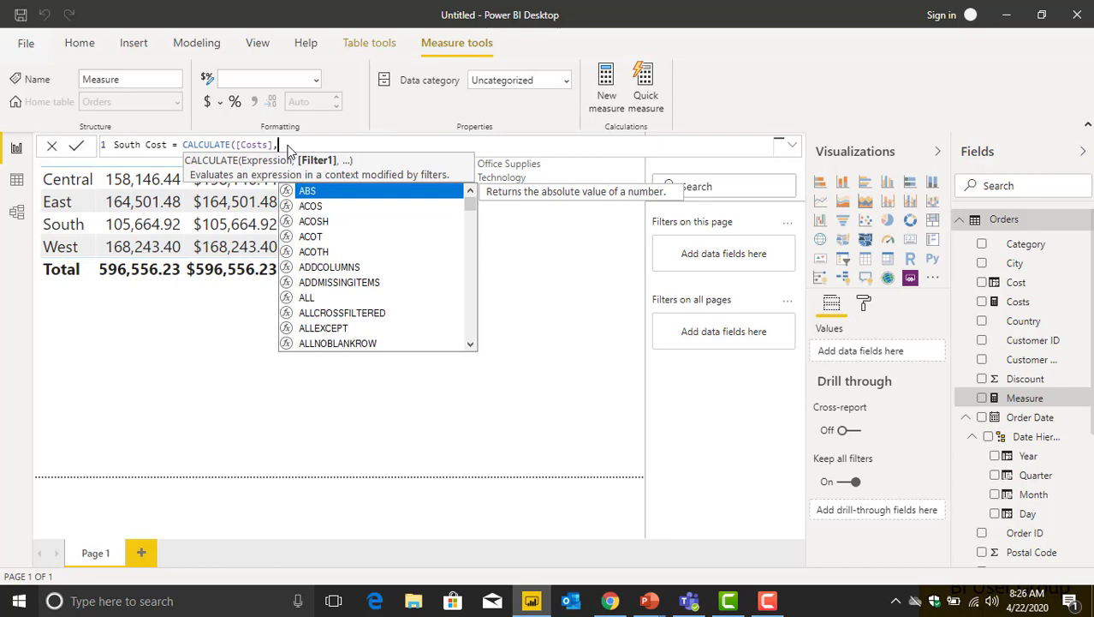
Complete the South Cost formula with the filter Orders[Region] = "South" and commit the measure
type("order")
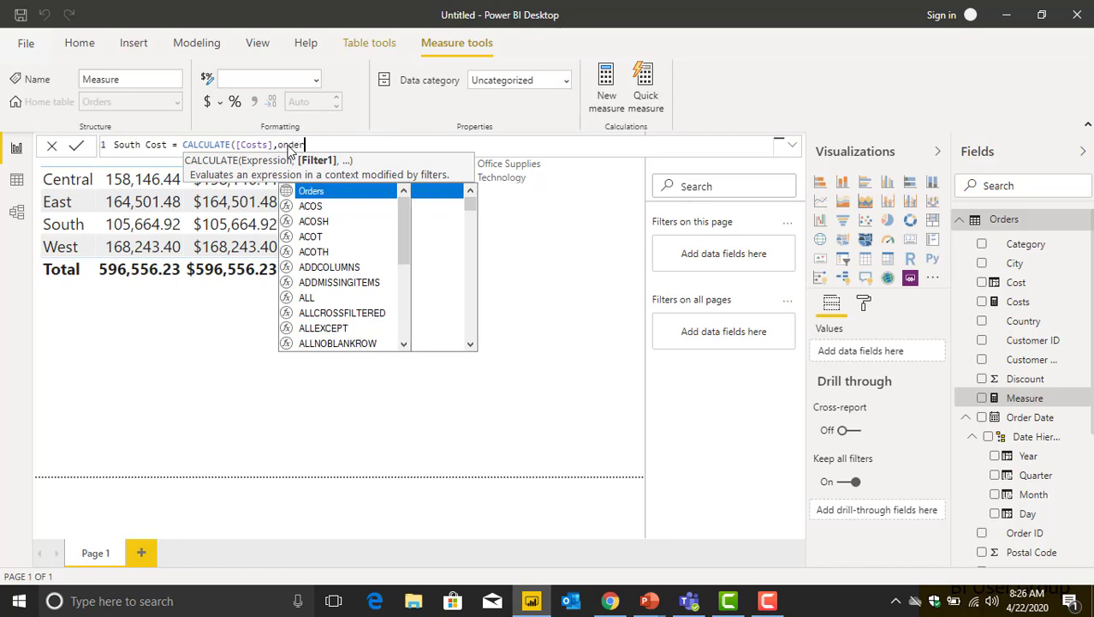
key("Down")
key("Down")
key("Down")
key("Down")
key("Down")
key("Down")
key("Down")
key("Down")
key("Down")
key("Down")
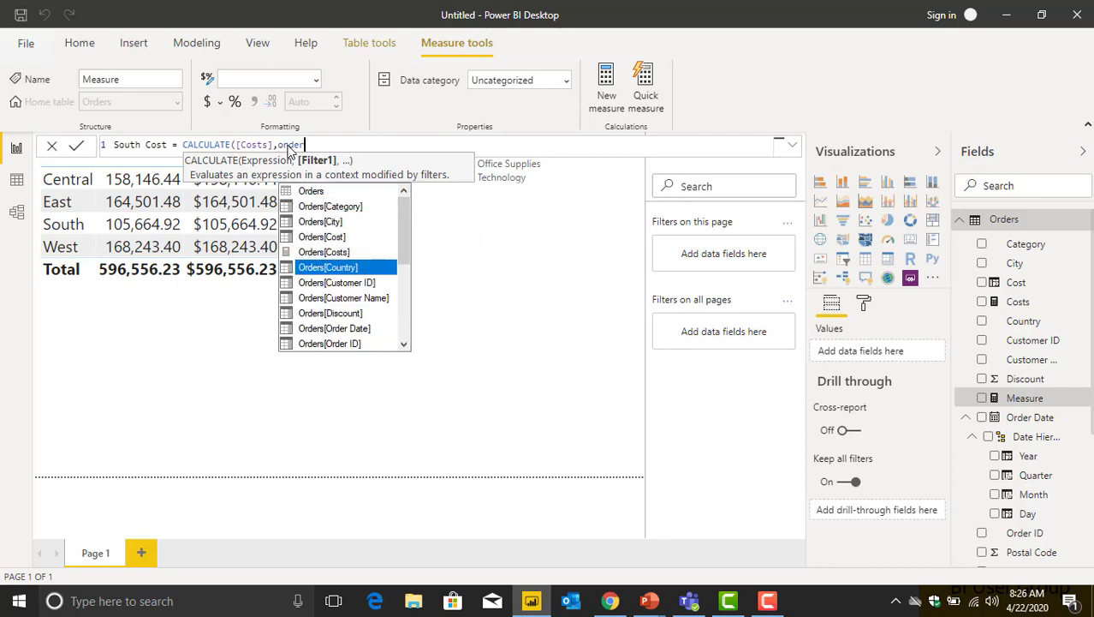
key("Down")
key("Down")
key("Down")
key("Down")
key("Down")
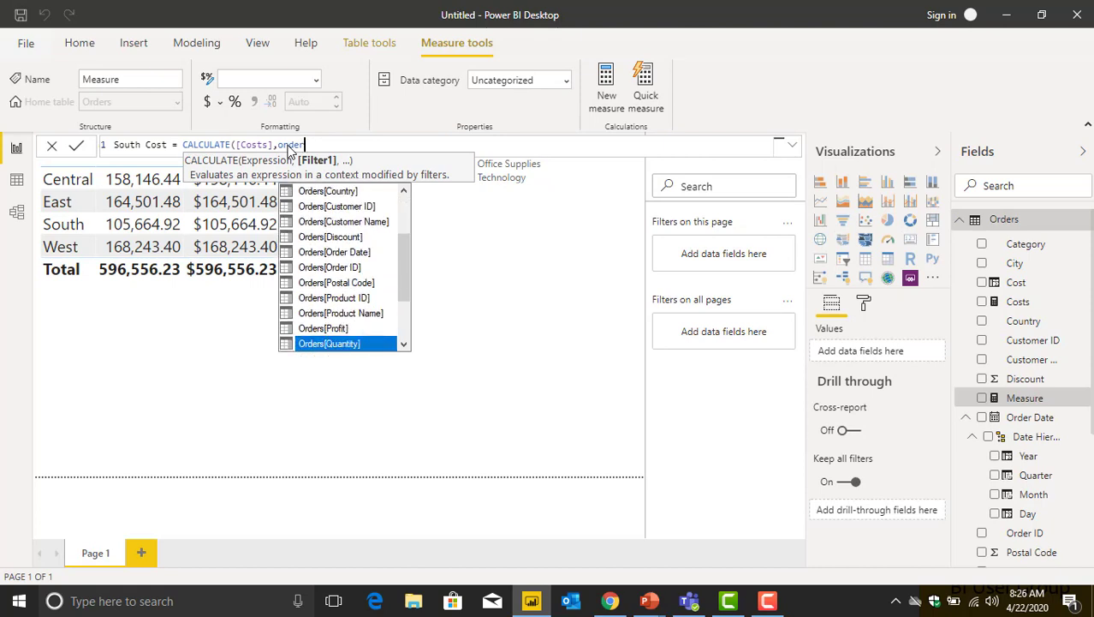
key("Down")
key("Down")
key("Tab")
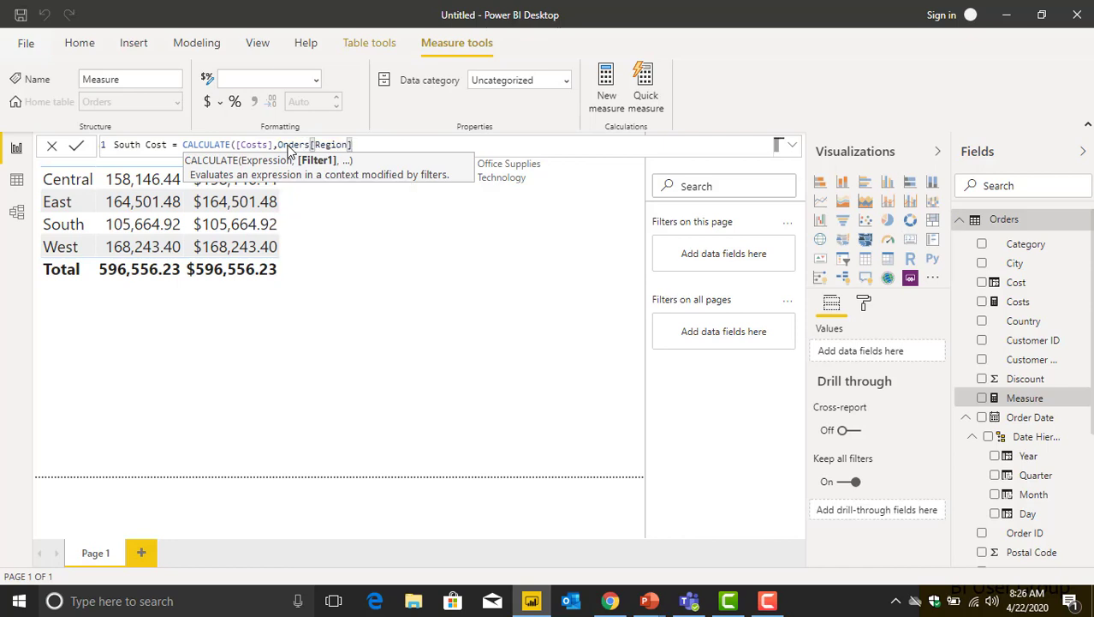
type("= \"")
type("South\")")
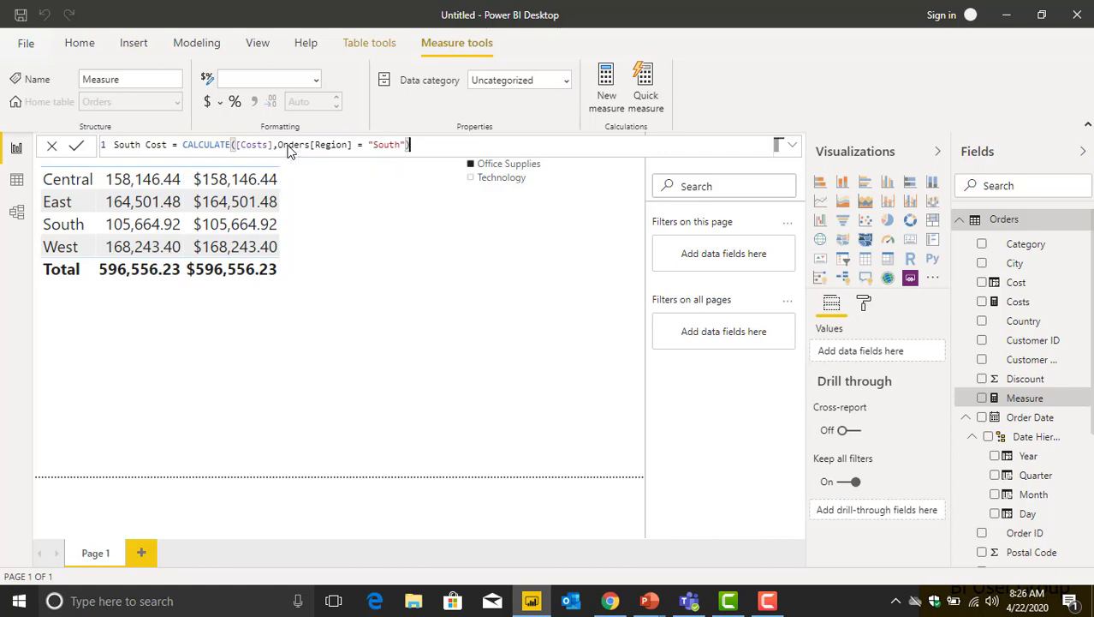
key("Return")
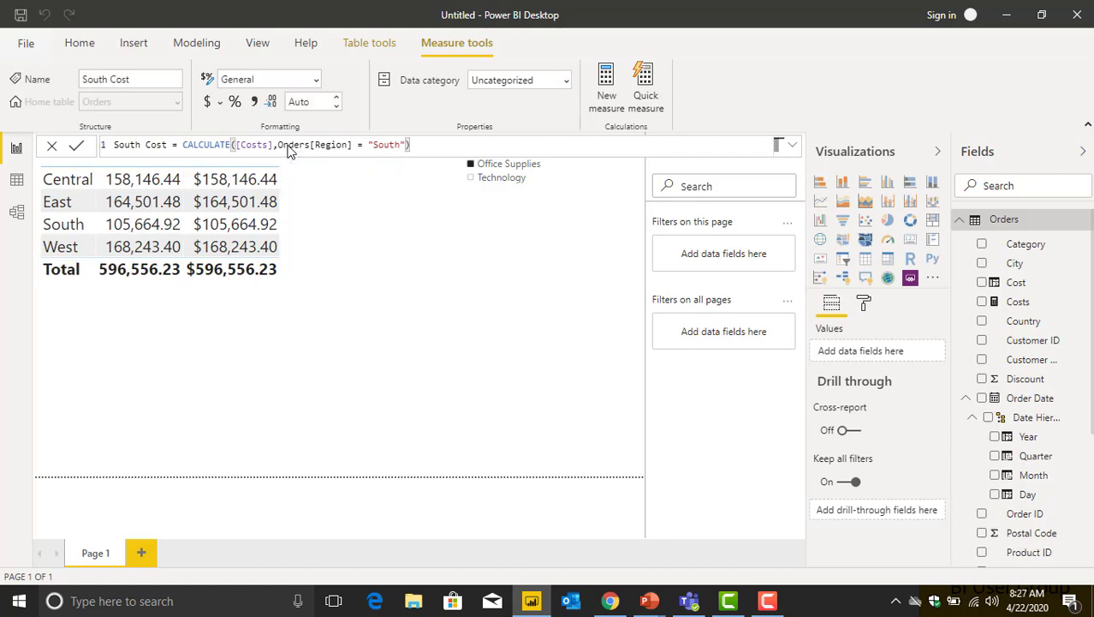
Add the South Cost measure to the table visual and widen the visual to fit the new column
left_click(337, 242)
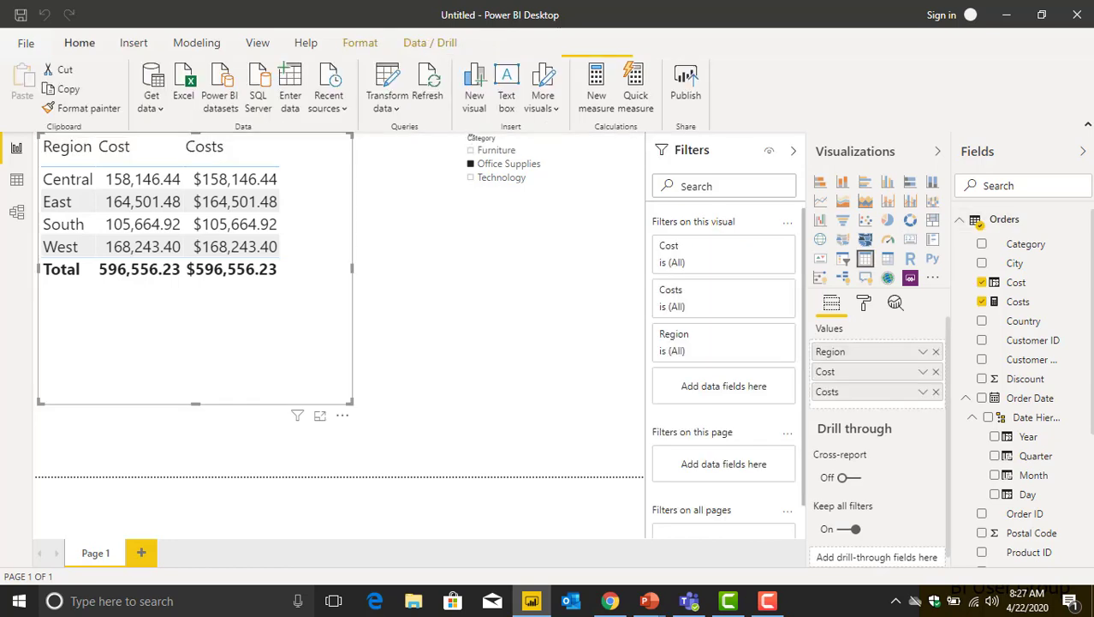
scroll(1023, 386, "down", 3)
scroll(1023, 385, "down", 1)
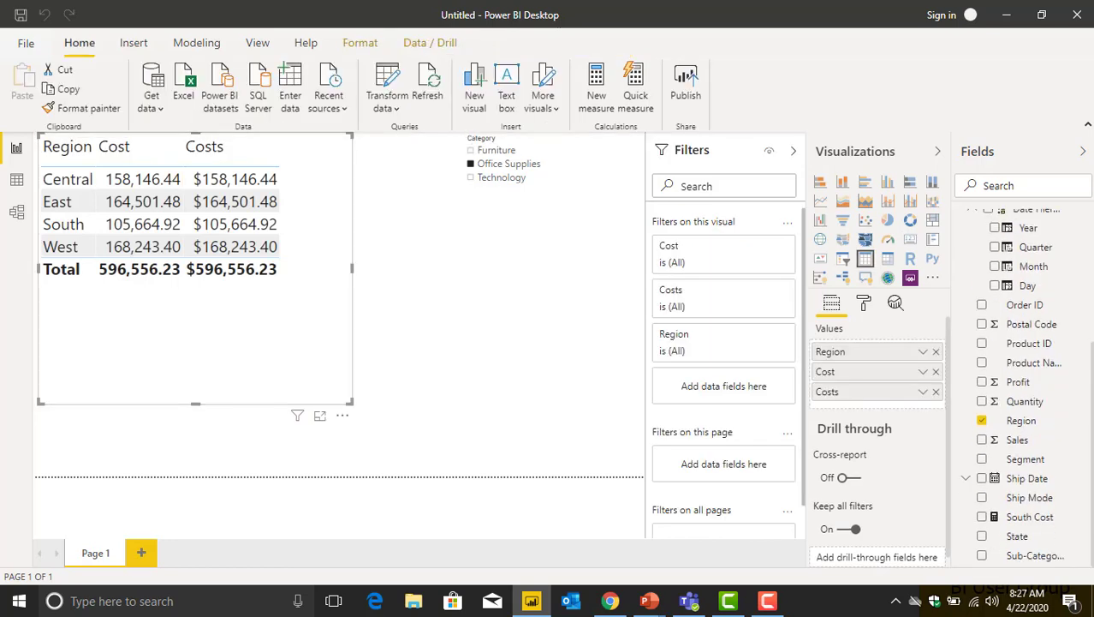
left_click(982, 517)
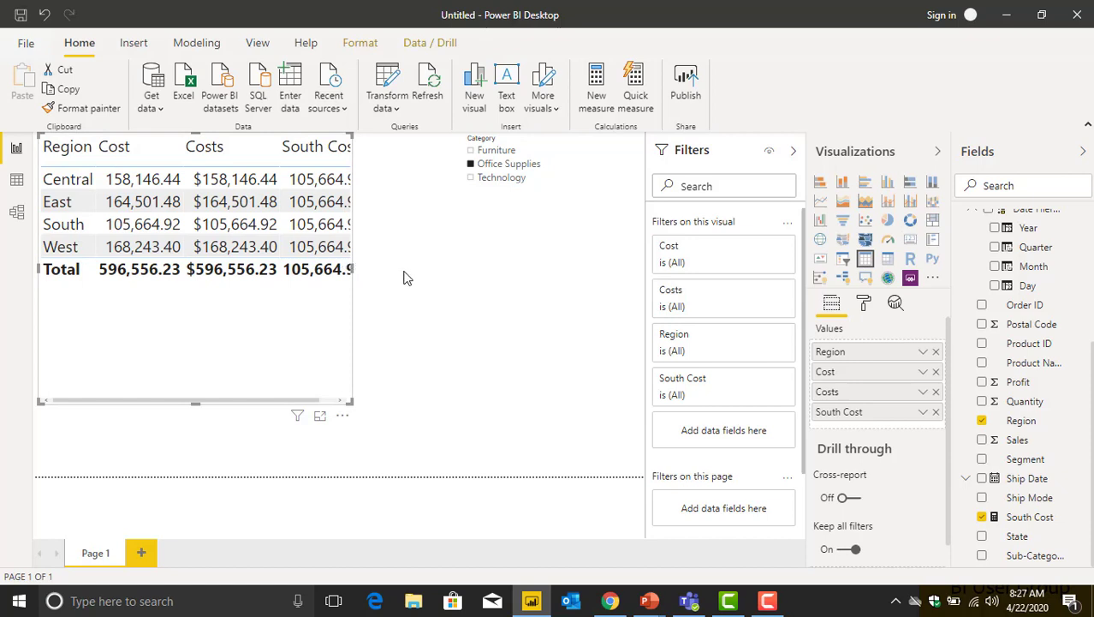
left_click_drag(405, 274, 424, 272)
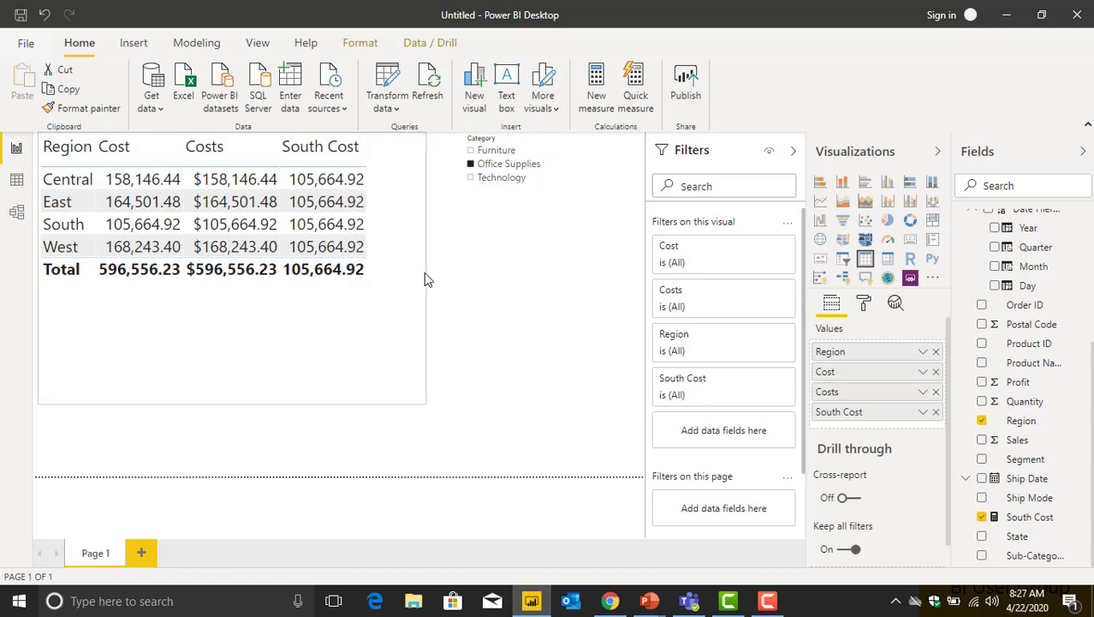
left_click(67, 146)
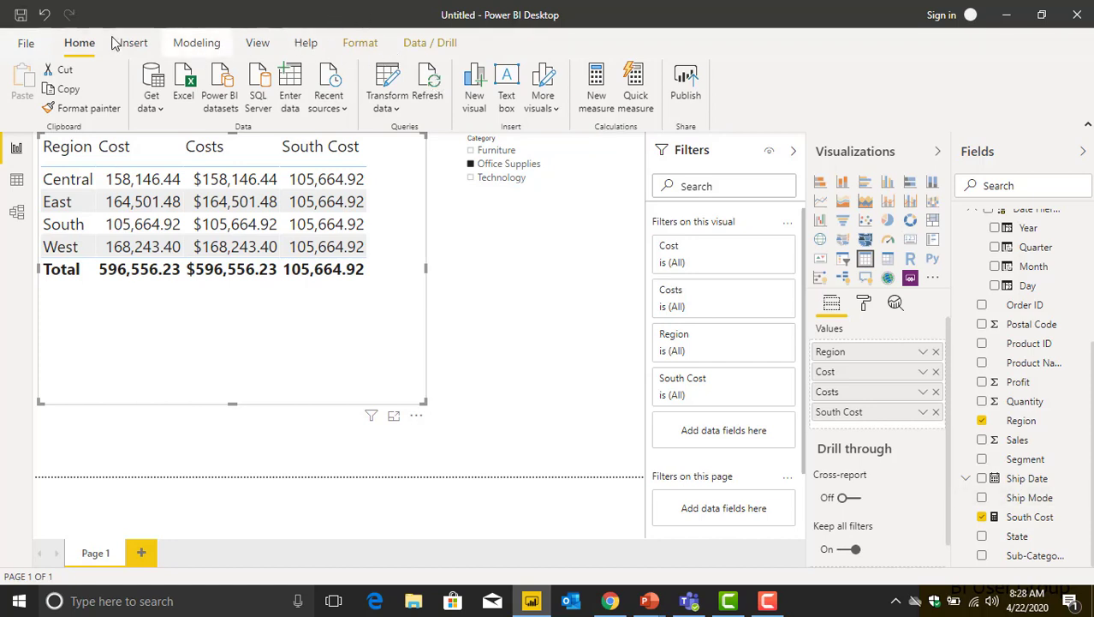
Start another new measure in the Orders table and name it Variance from south
left_click(194, 45)
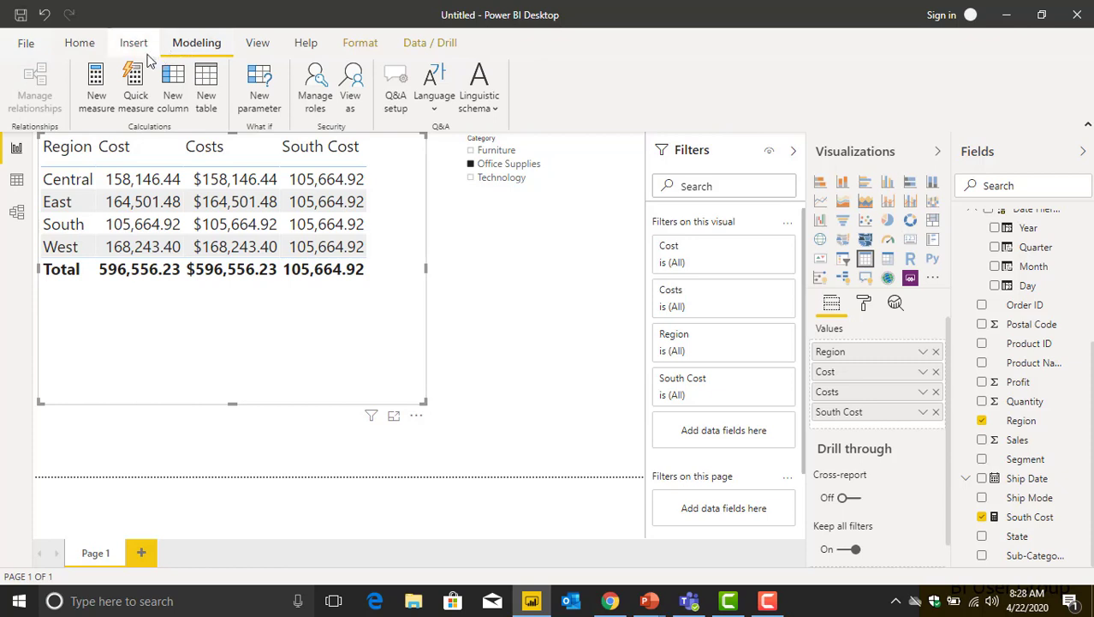
left_click(97, 86)
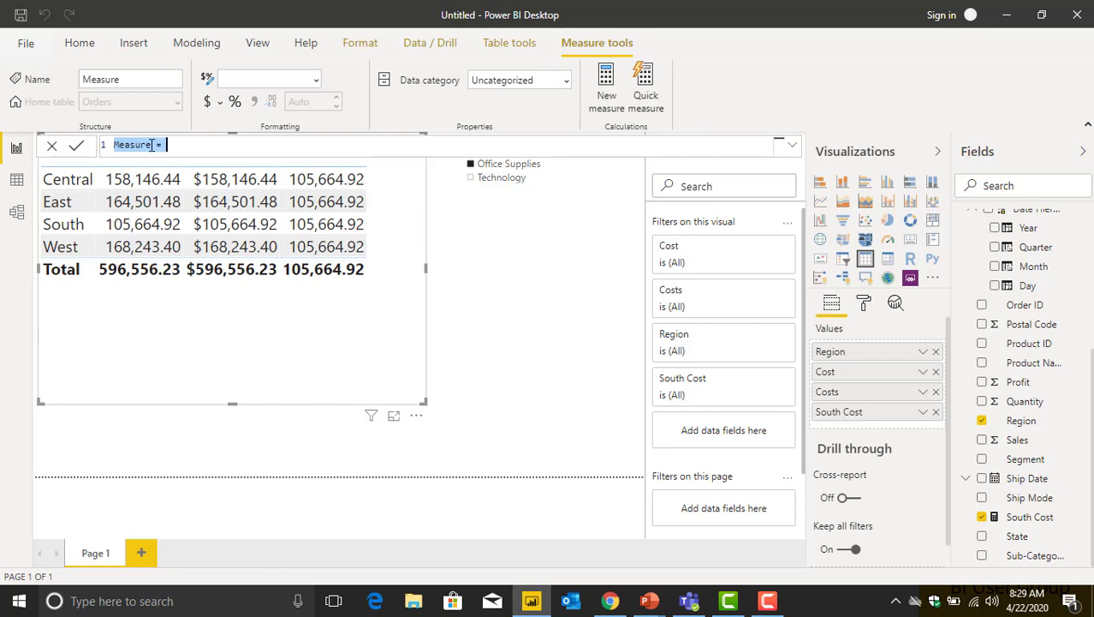
left_click(151, 145)
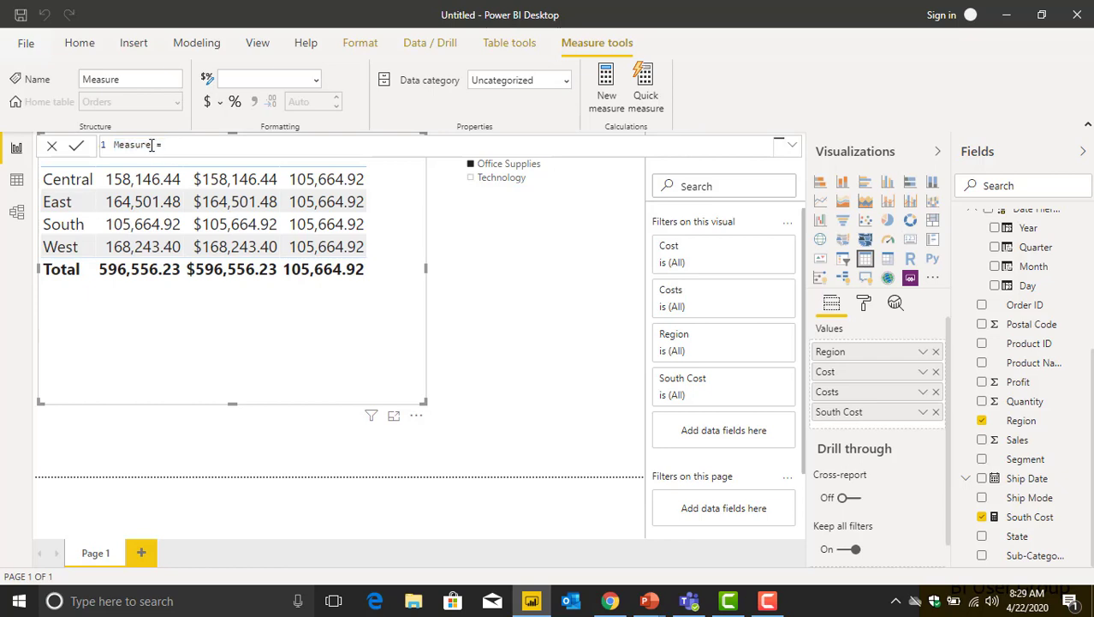
key("BackSpace")
key("BackSpace")
key("BackSpace")
key("BackSpace")
key("BackSpace")
key("BackSpace")
key("BackSpace")
type("Variance from south")
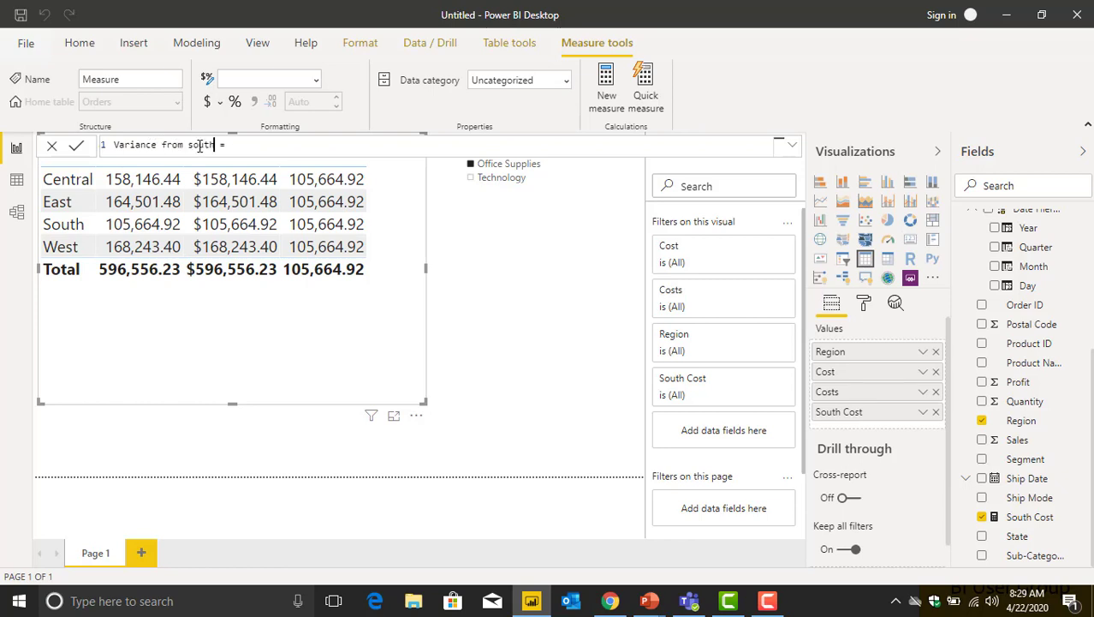
Define the Variance from south measure as [Costs] - [South Cost] and commit it
left_click(241, 146)
type("cost")
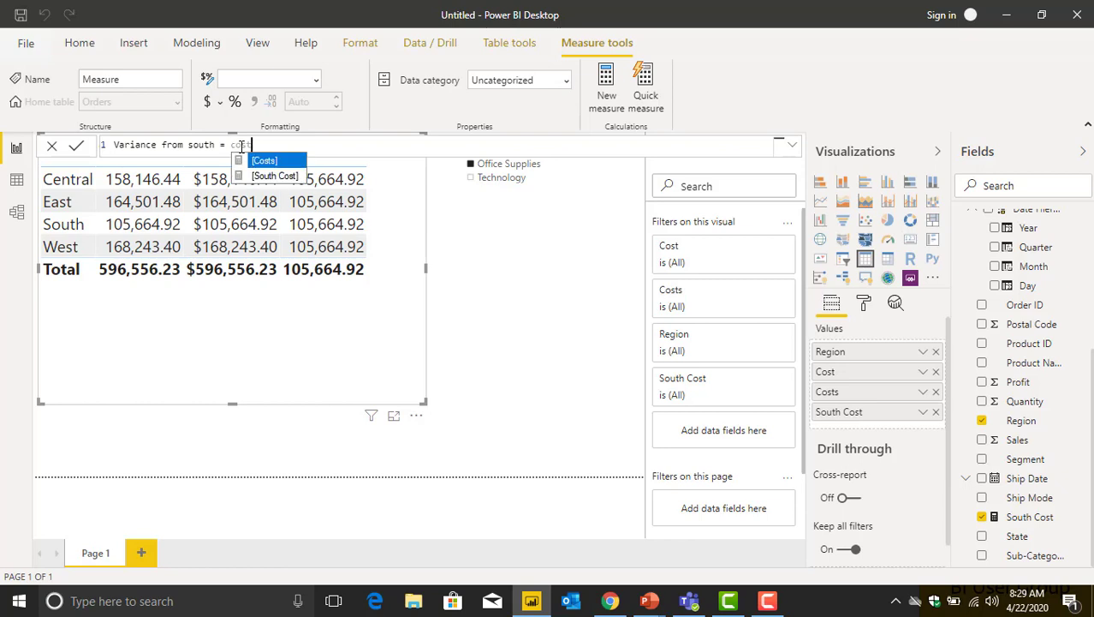
key("Tab")
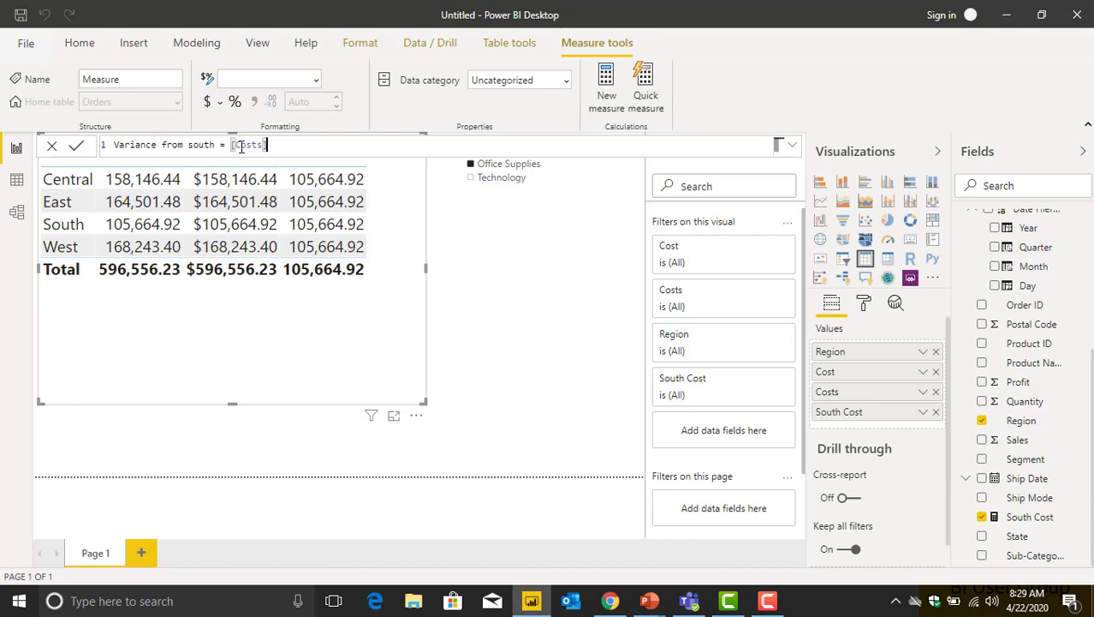
type("- sout")
key("Tab")
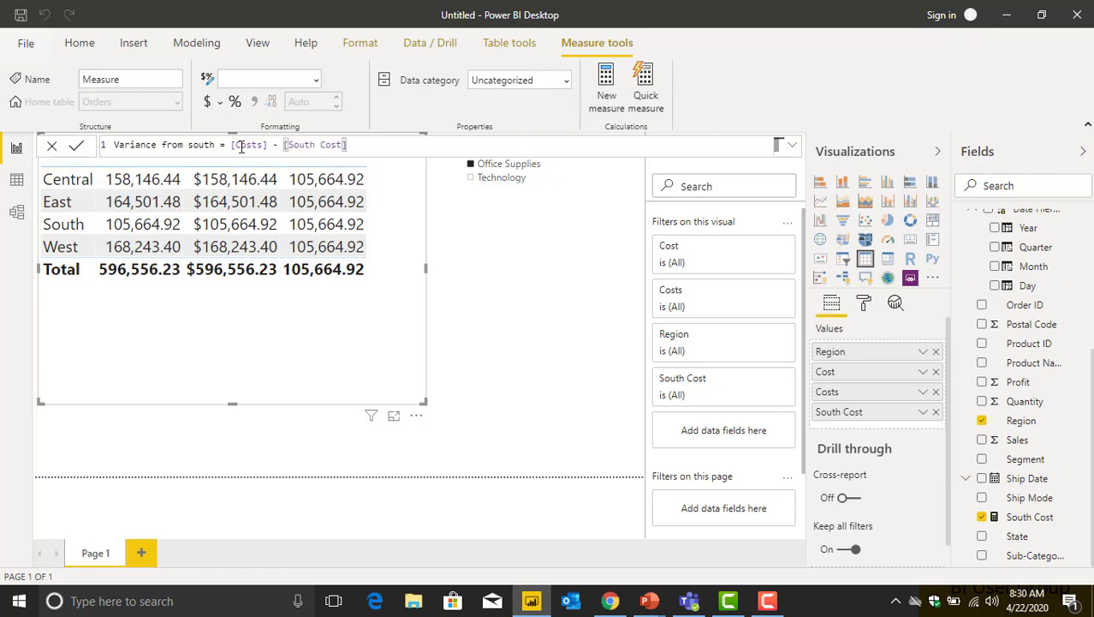
key("Return")
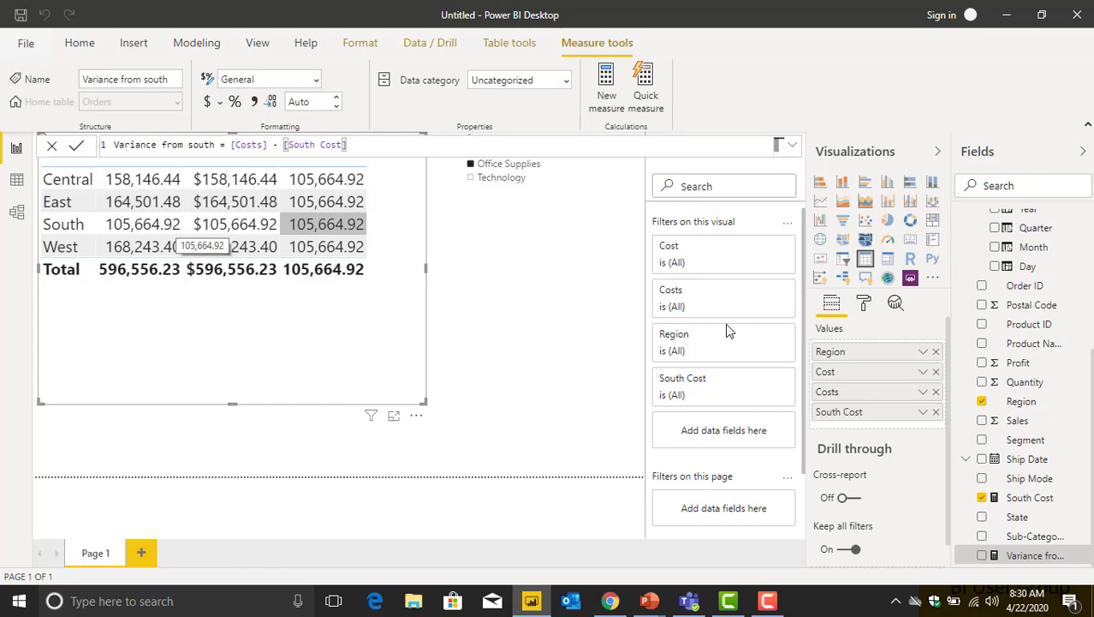
Replace the Cost column in the table visual with the Variance from south measure, and widen the visual to fit
left_click(938, 372)
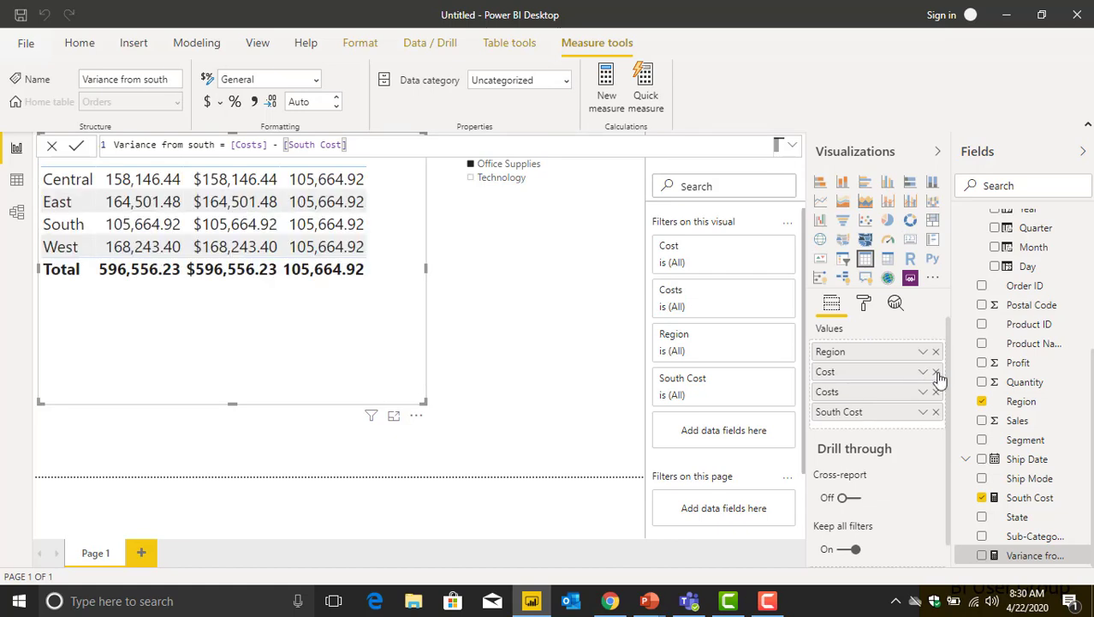
left_click(937, 372)
left_click(982, 555)
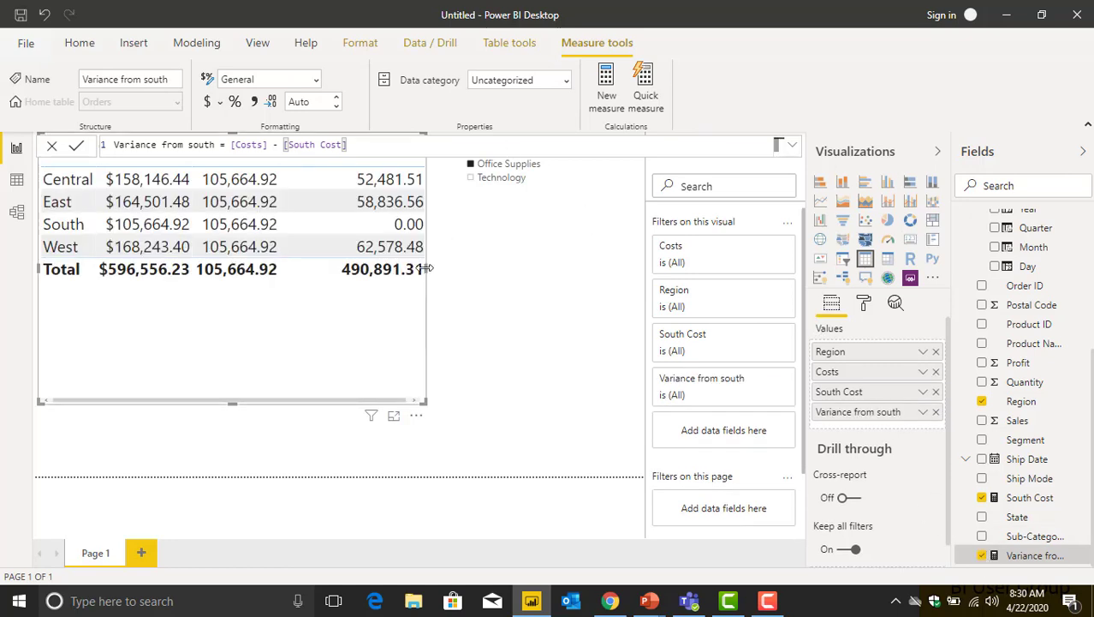
left_click_drag(434, 269, 454, 269)
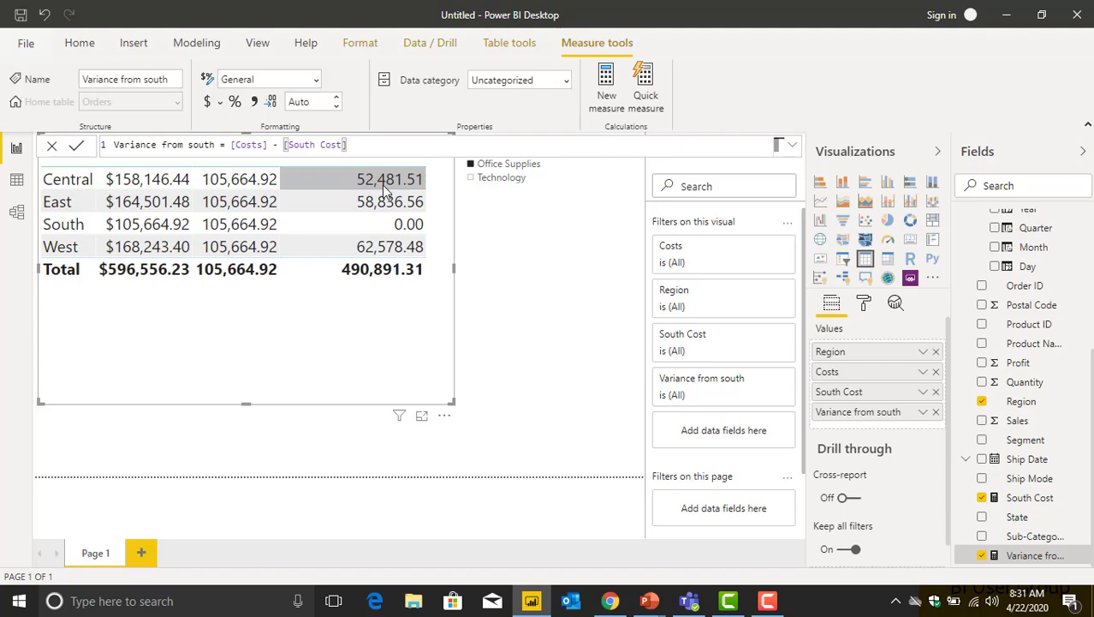
Switch to the PowerPoint slide on CALCULATE and DAX evaluation context
key("alt+Tab")
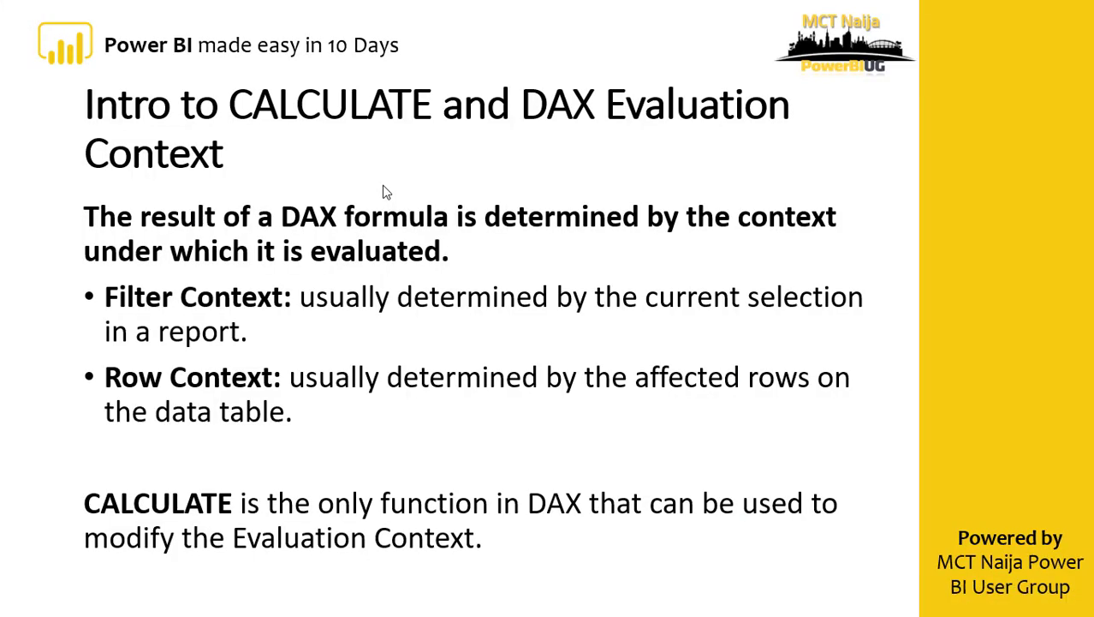
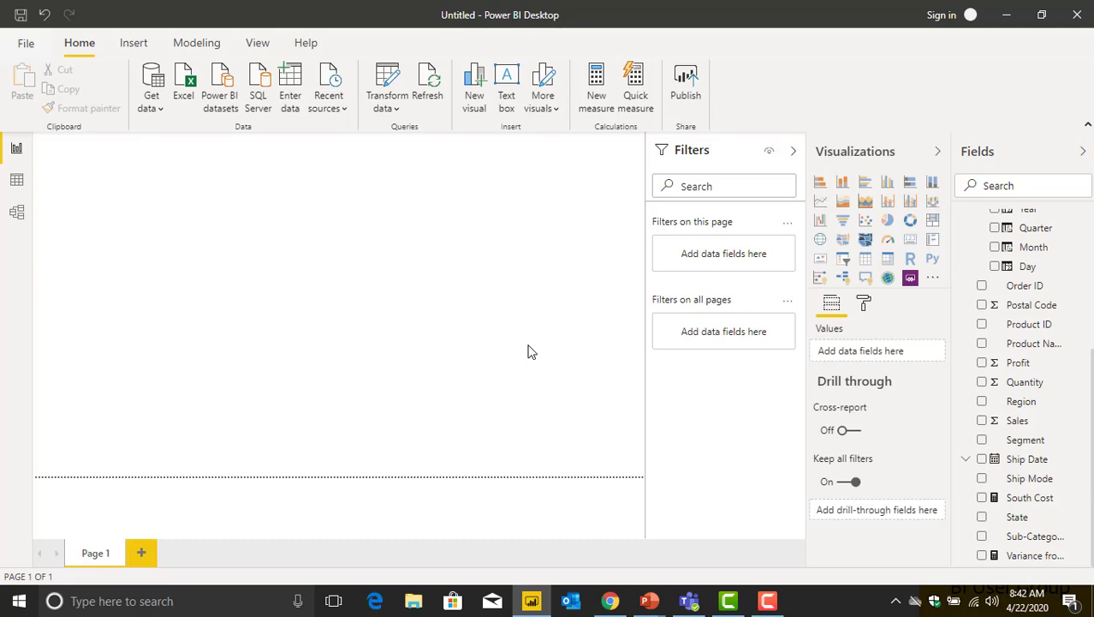
Show the Orders table's data in Power BI Desktop and sort it by Order Date in ascending order
left_click(18, 184)
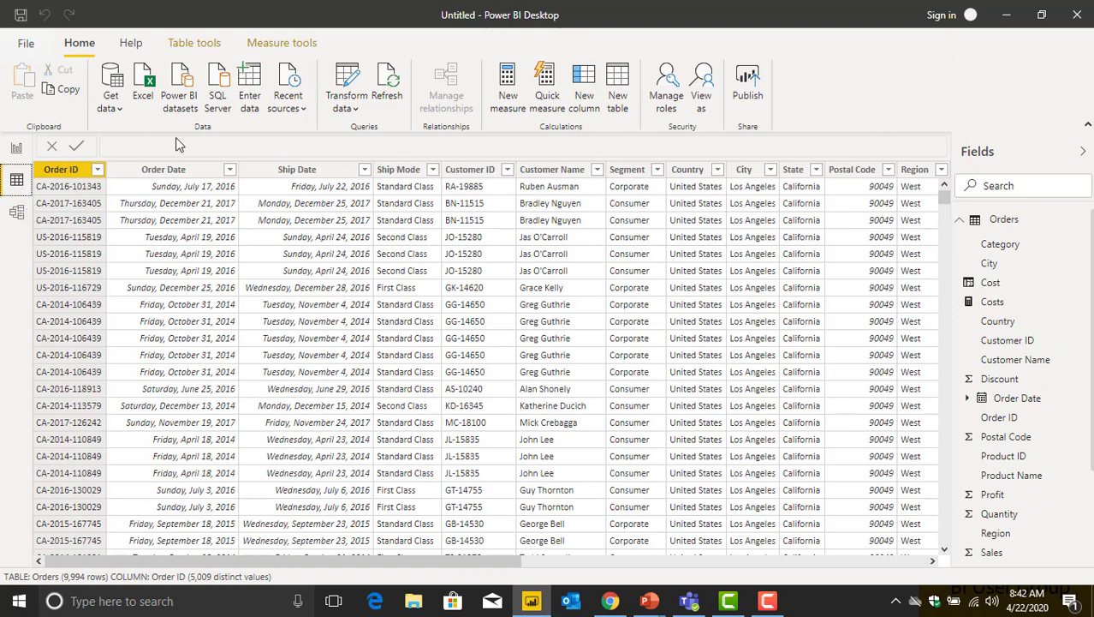
left_click(229, 173)
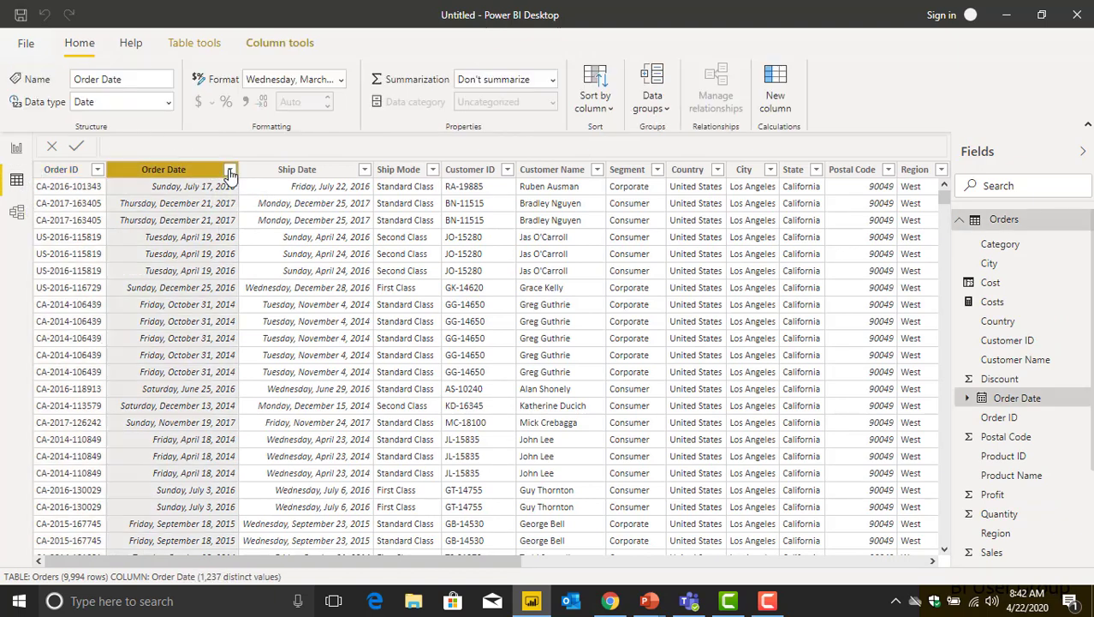
left_click(230, 172)
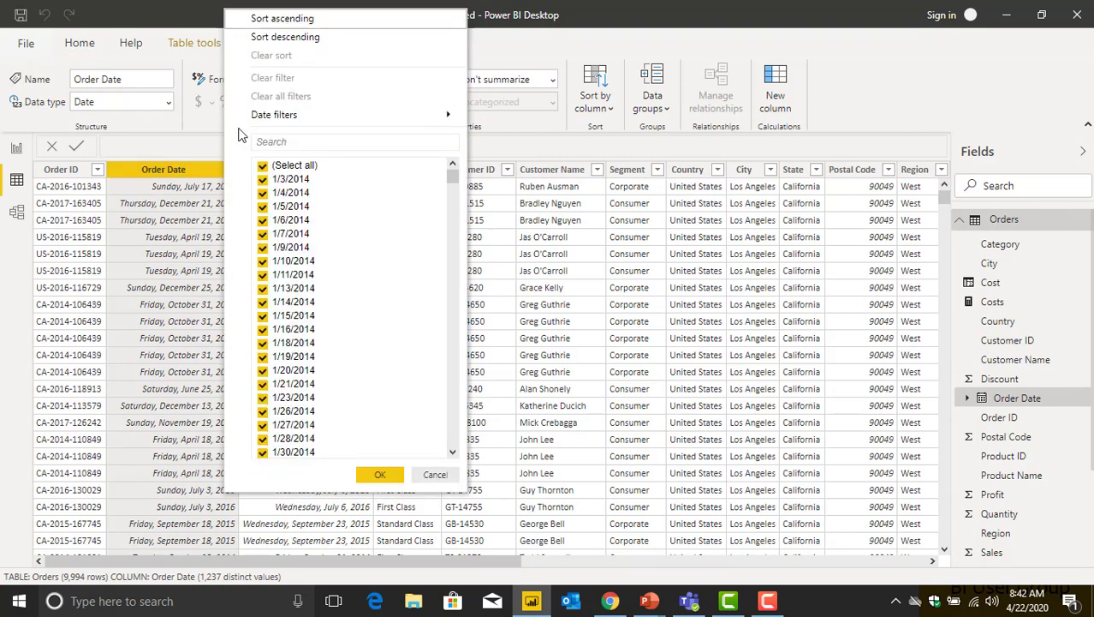
left_click(275, 22)
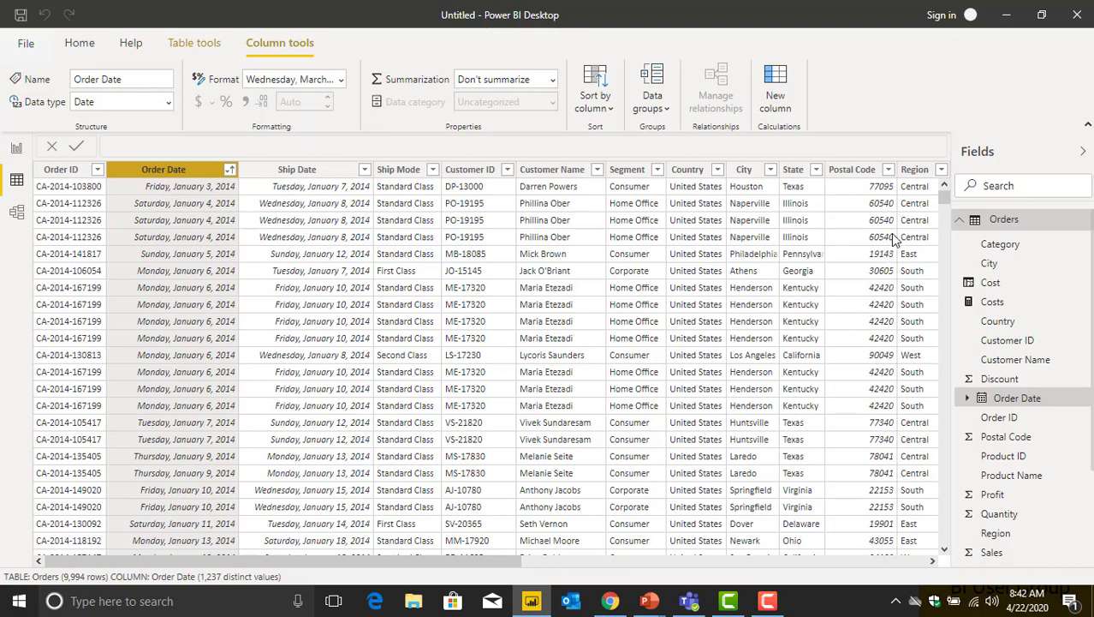
Examine the Order Date range in the Orders data, from the earliest rows to the latest and back
left_click_drag(942, 201, 941, 550)
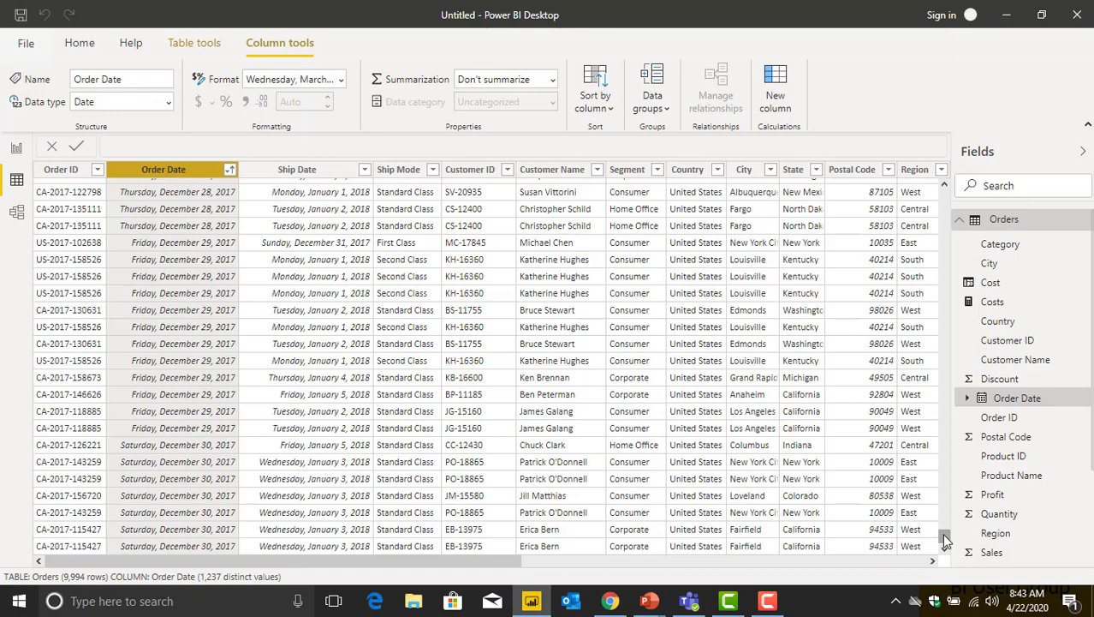
left_click(1002, 224)
left_click_drag(945, 537, 944, 190)
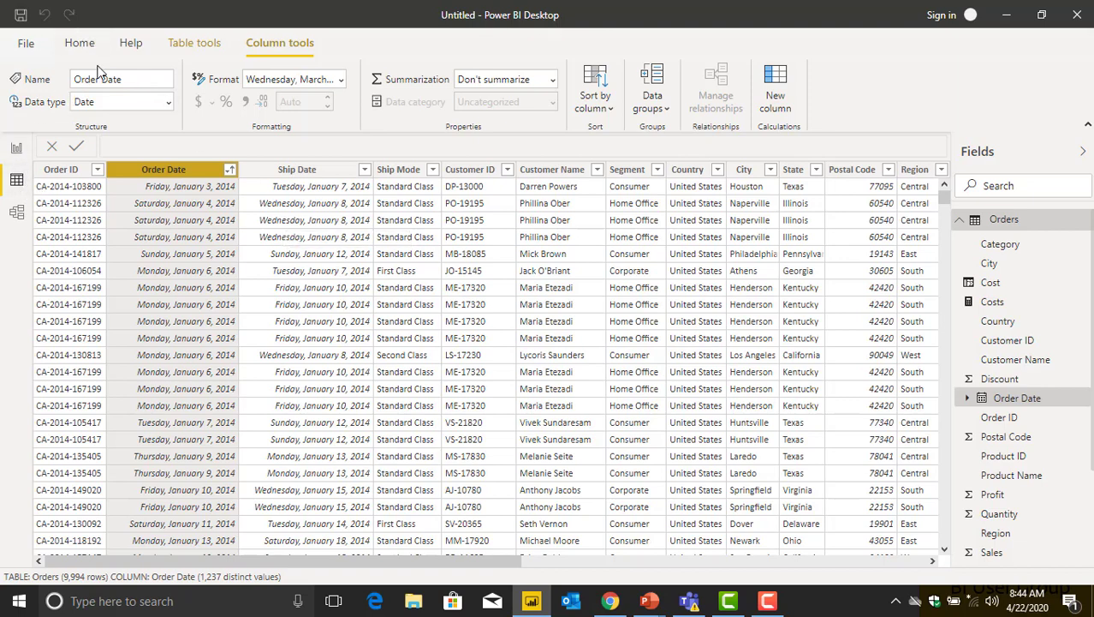
Start a new calculated table from the report view and name it Calendar
left_click(17, 149)
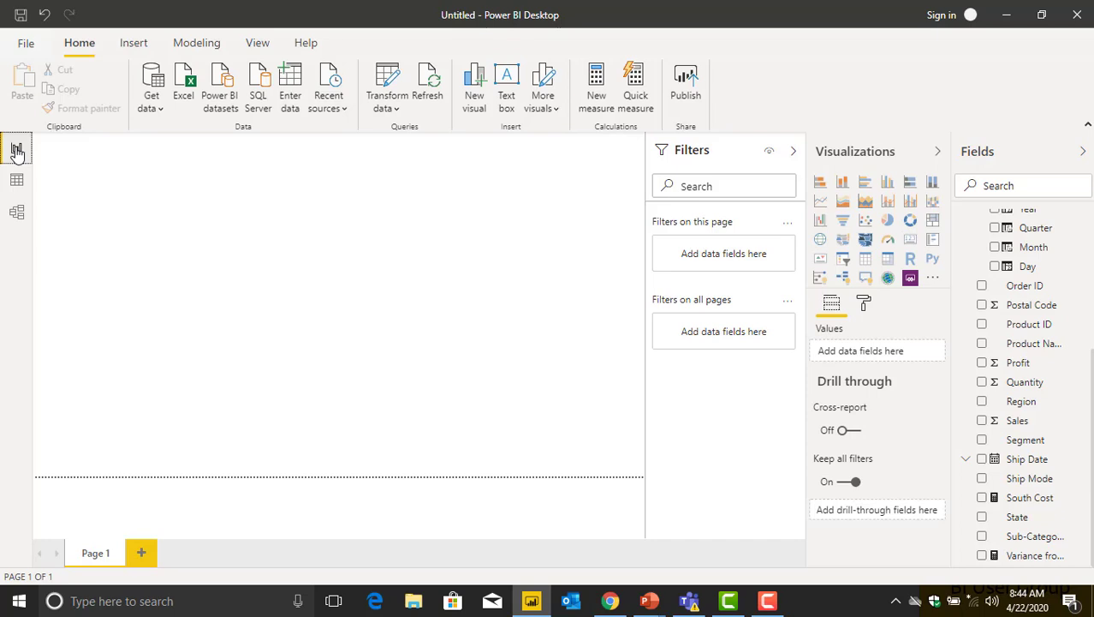
left_click(180, 47)
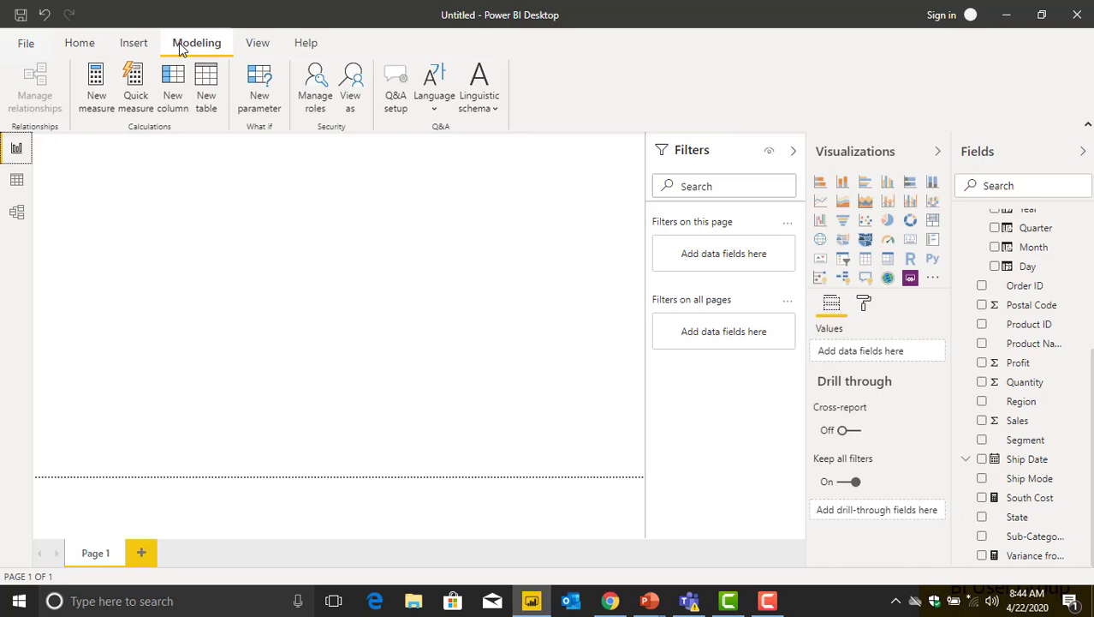
left_click(206, 98)
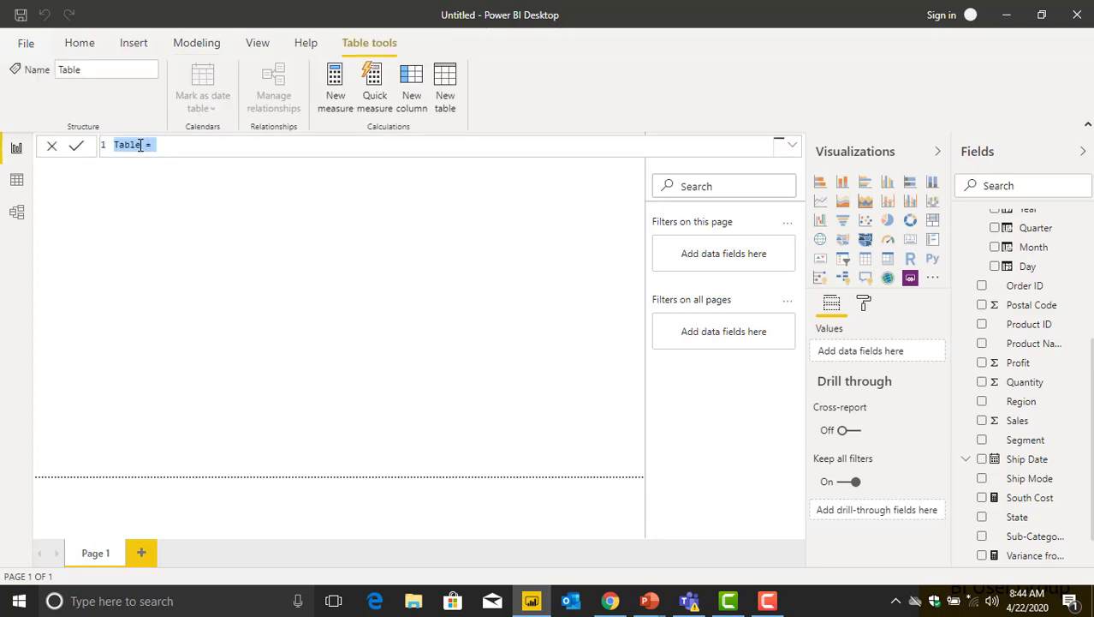
left_click(139, 145)
key("BackSpace")
key("BackSpace")
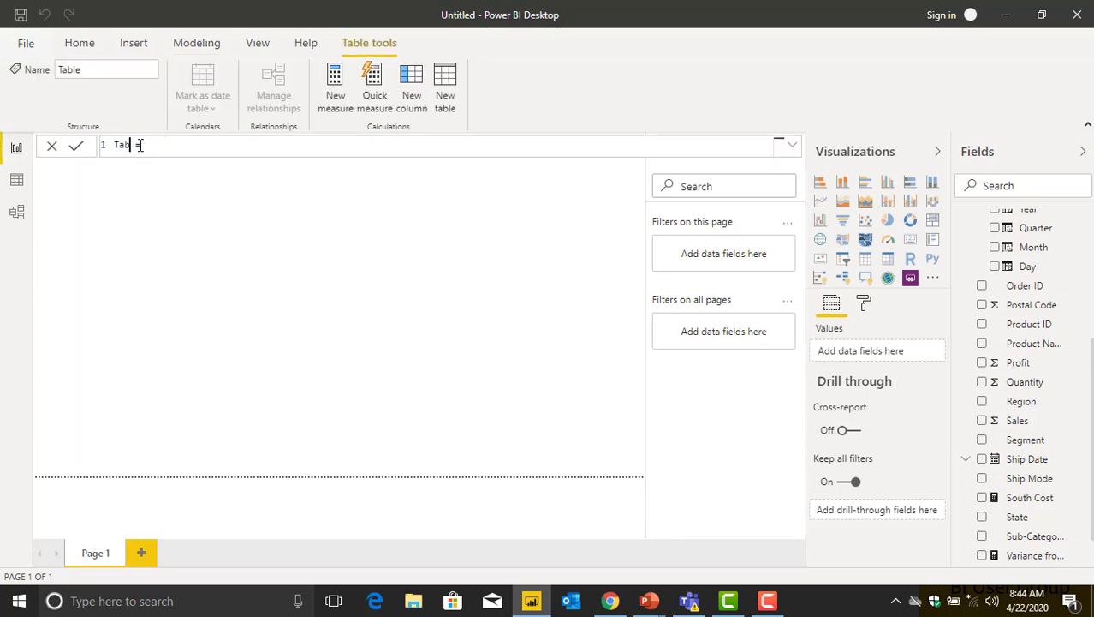
key("BackSpace")
key("BackSpace")
key("BackSpace")
type("Calendar")
Define the Calendar table with CALENDARAUTO() and commit the formula
left_click(190, 147)
type("ca")
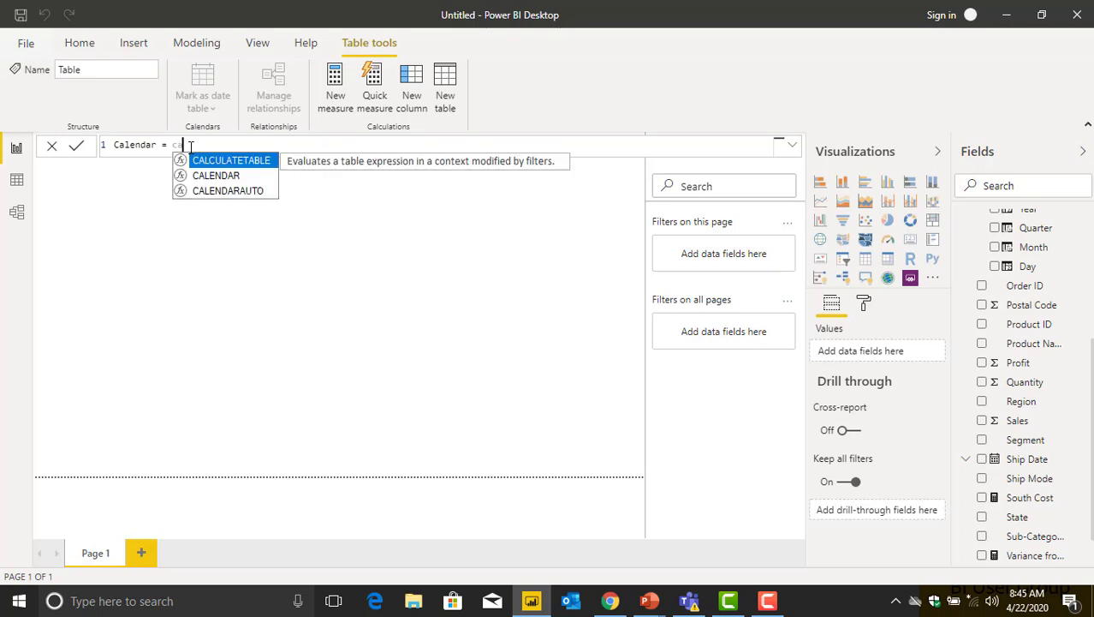
type("l")
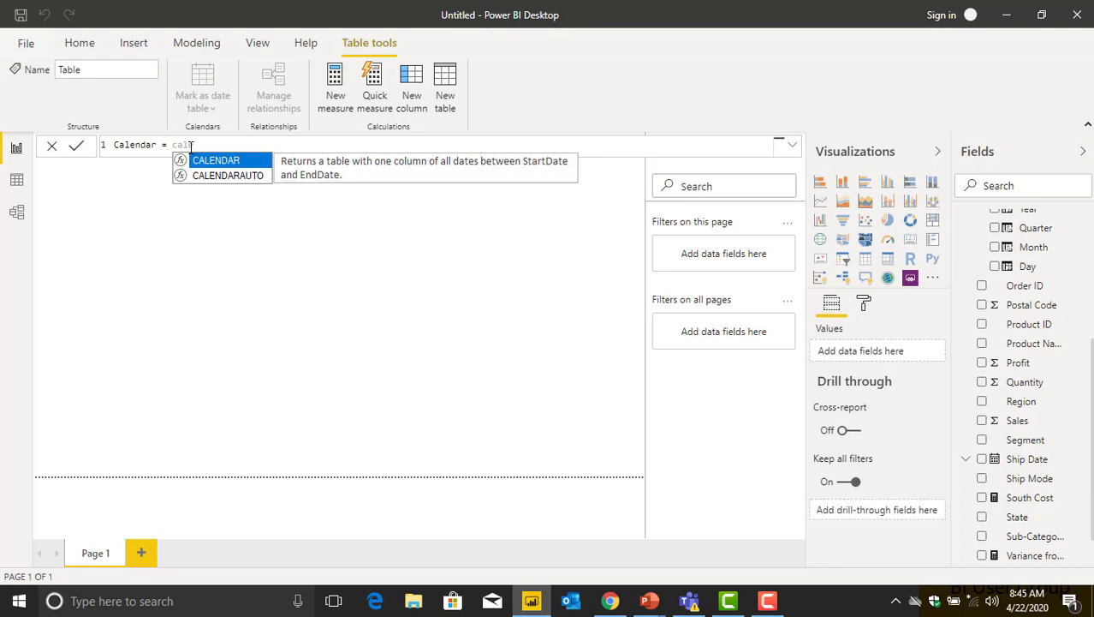
key("Down")
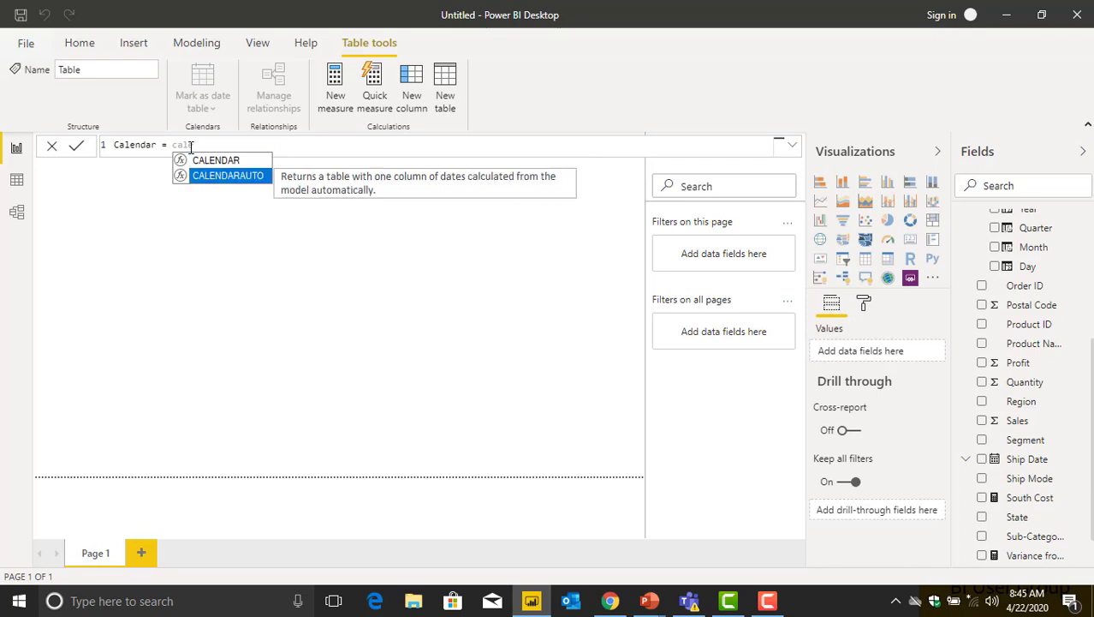
key("Tab")
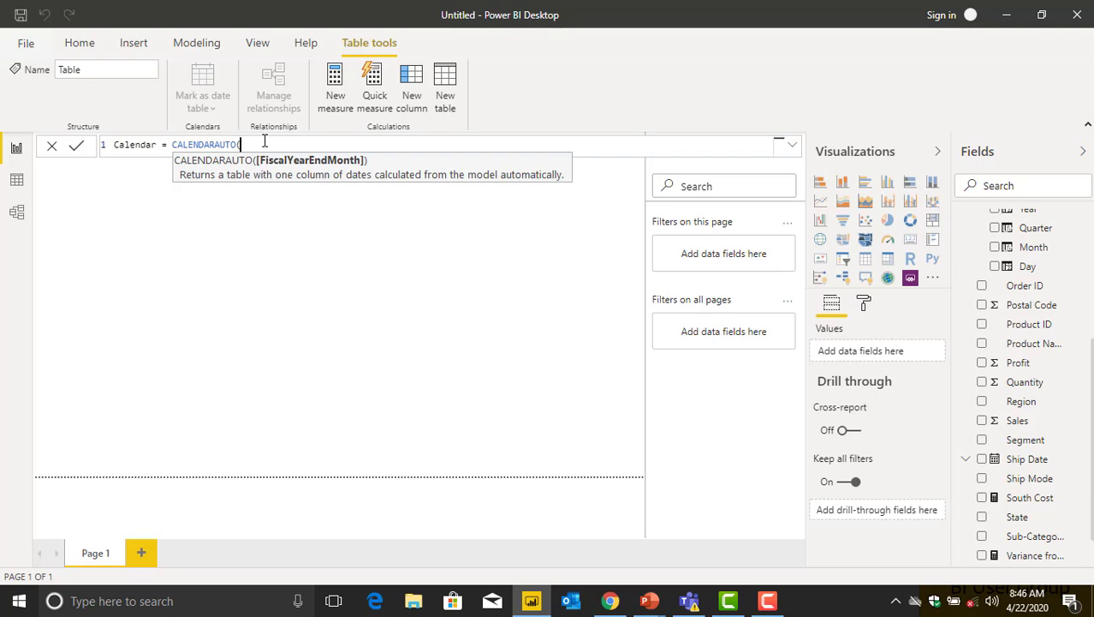
type(")")
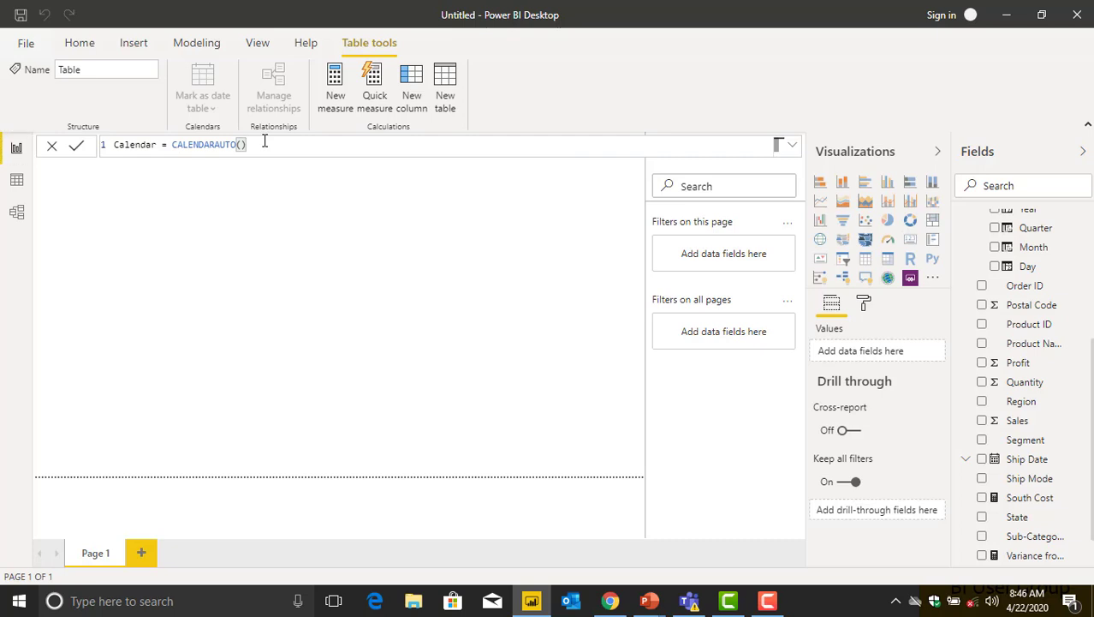
key("Return")
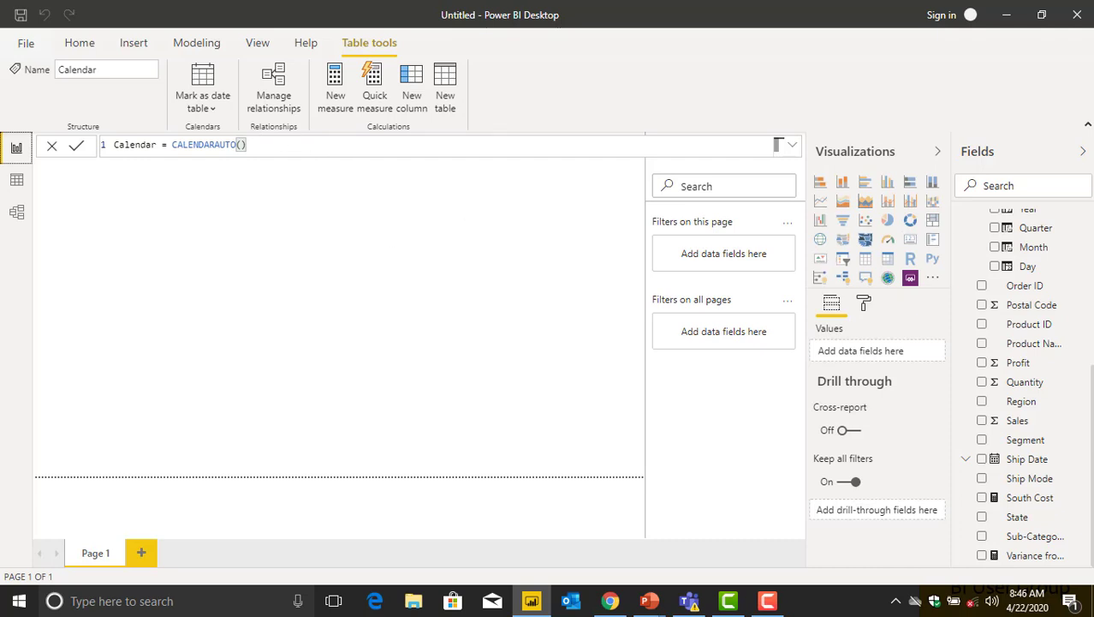
Mark the Calendar table as a date table, using Date as its date column
scroll(1023, 385, "up", 6)
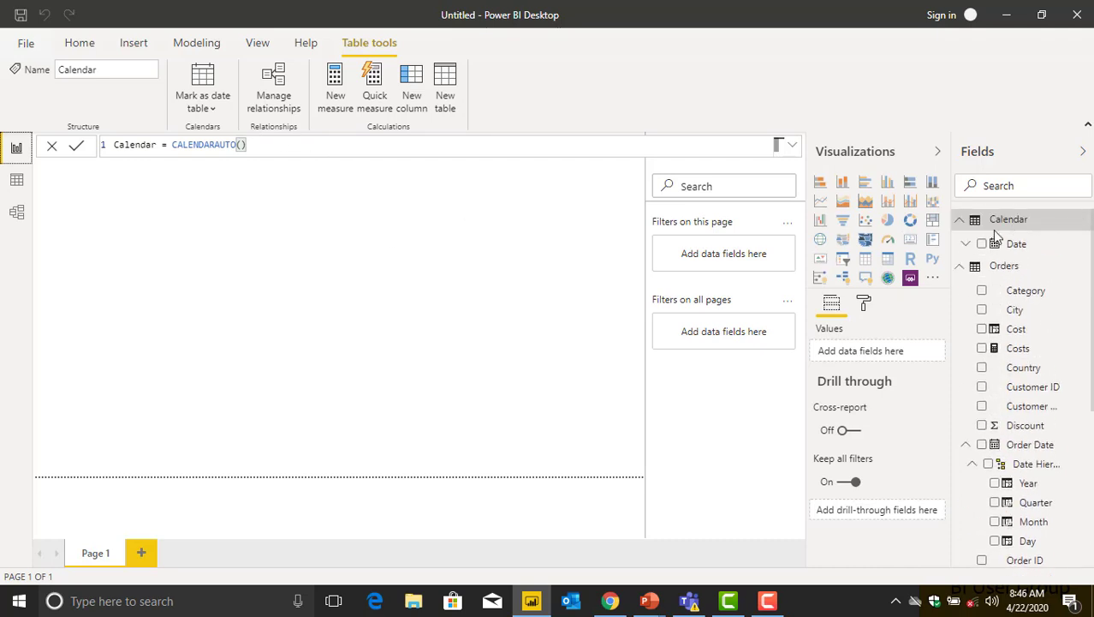
left_click(994, 229)
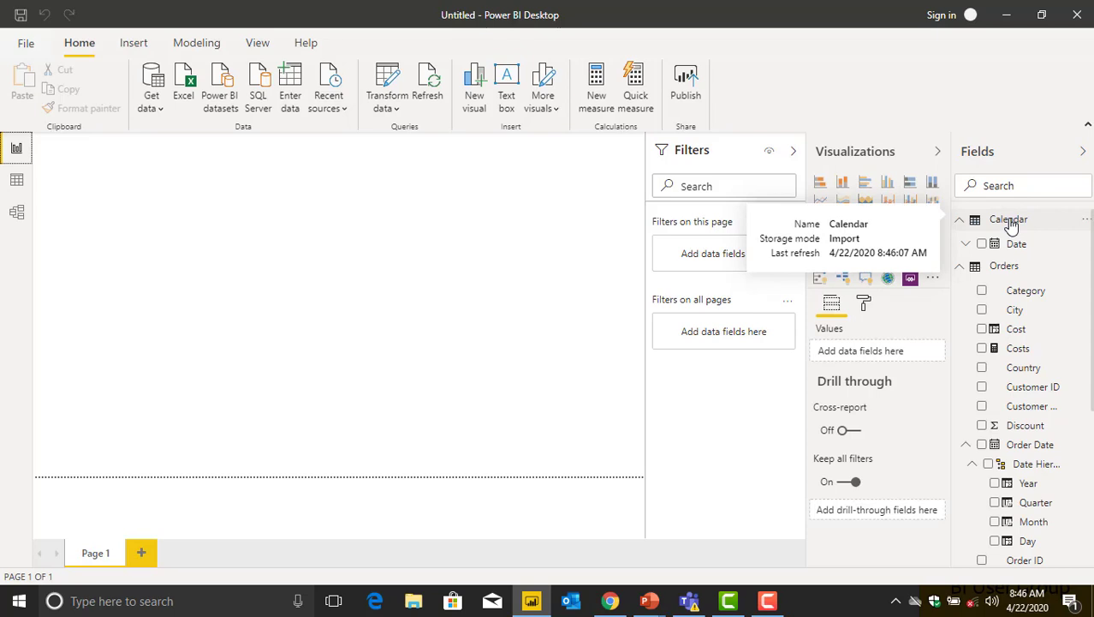
left_click(1011, 221)
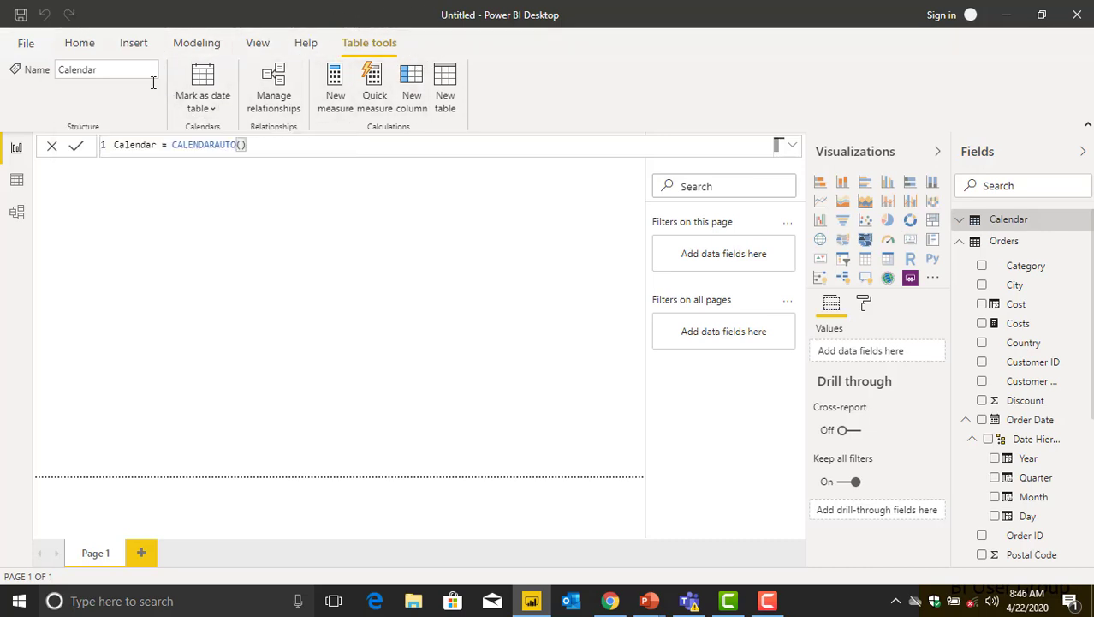
left_click(212, 109)
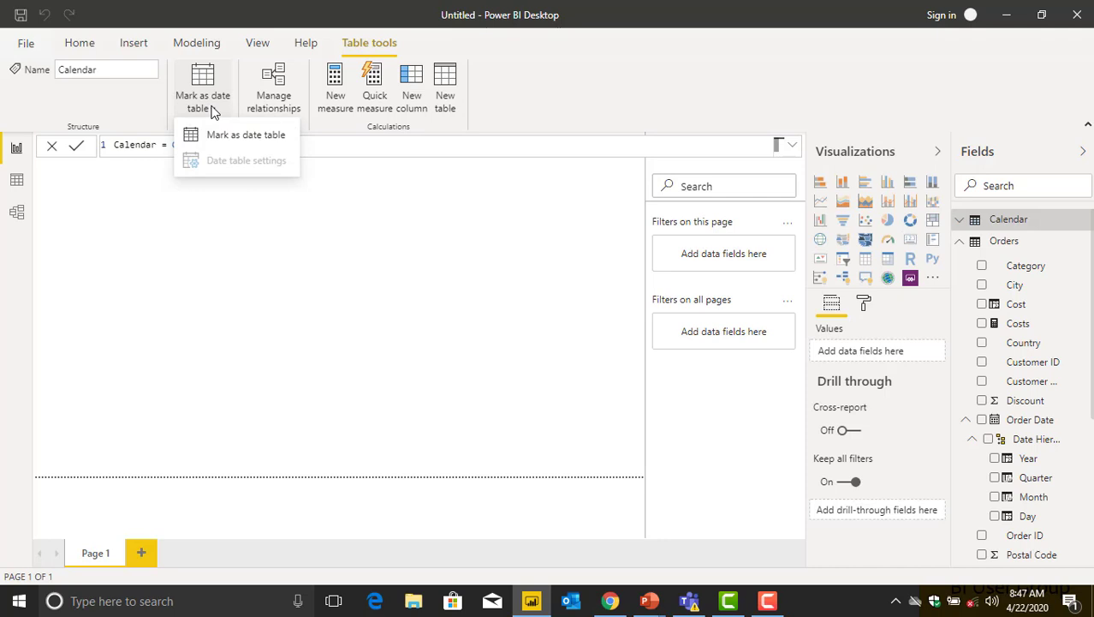
left_click(234, 137)
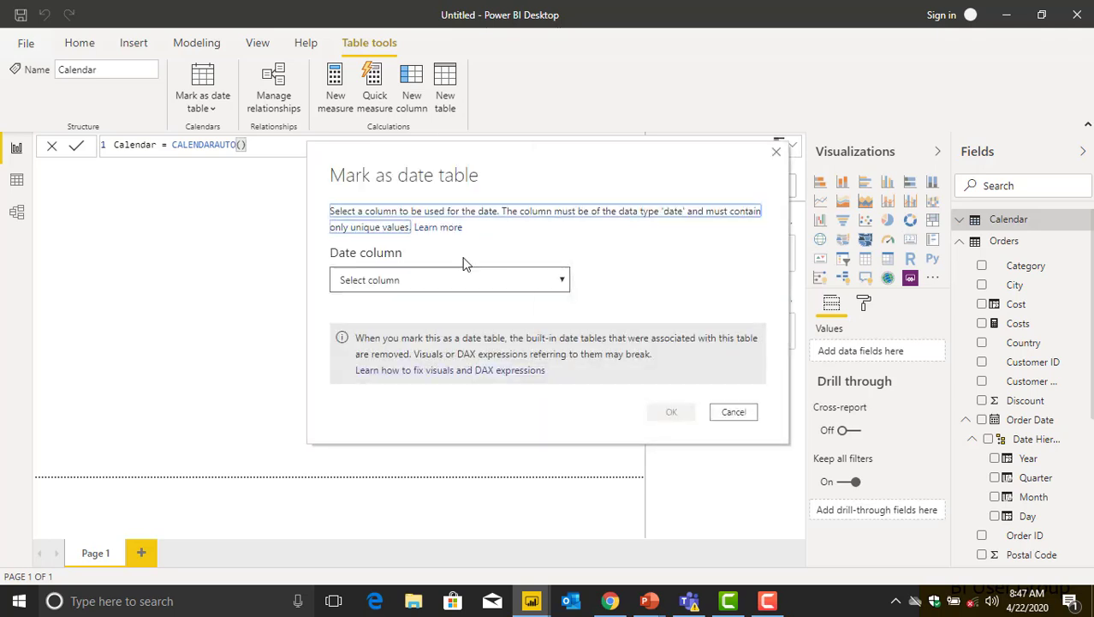
left_click(549, 289)
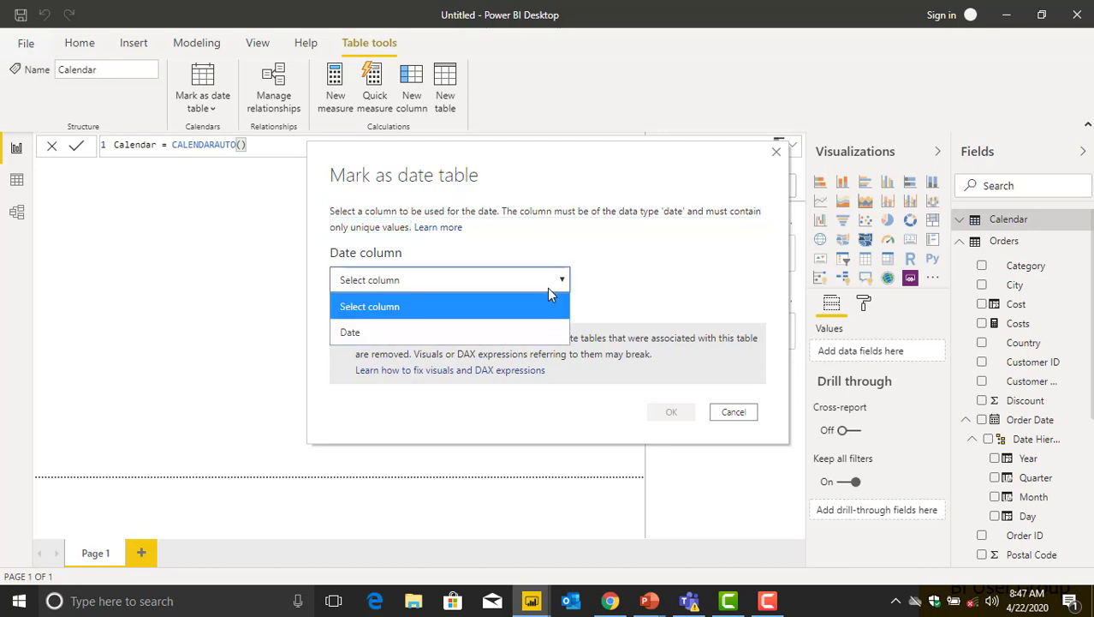
left_click(426, 333)
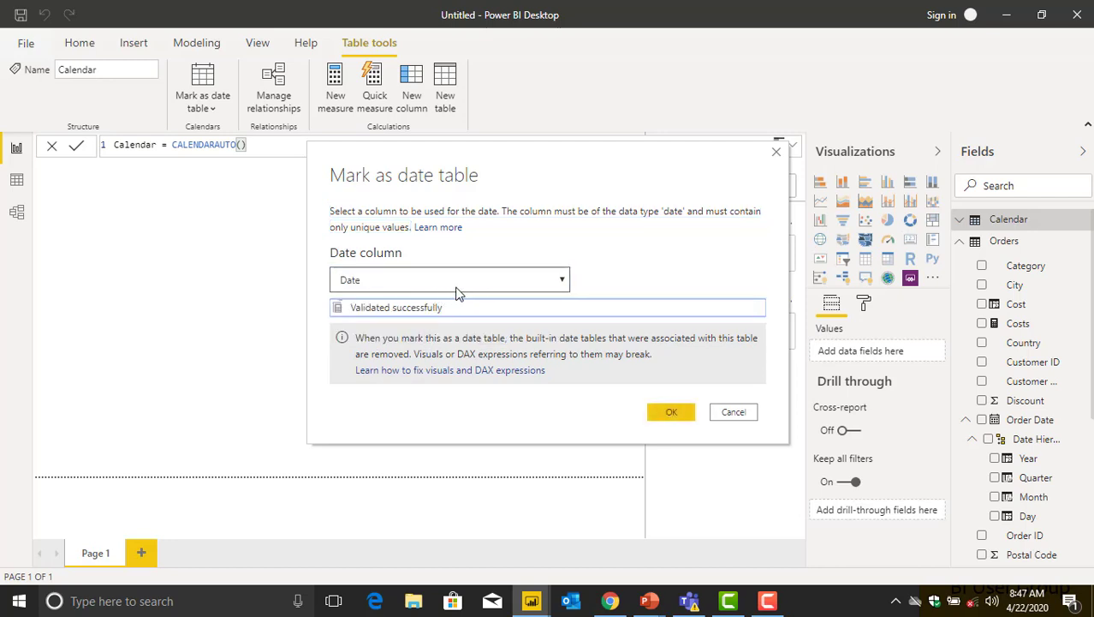
left_click(666, 412)
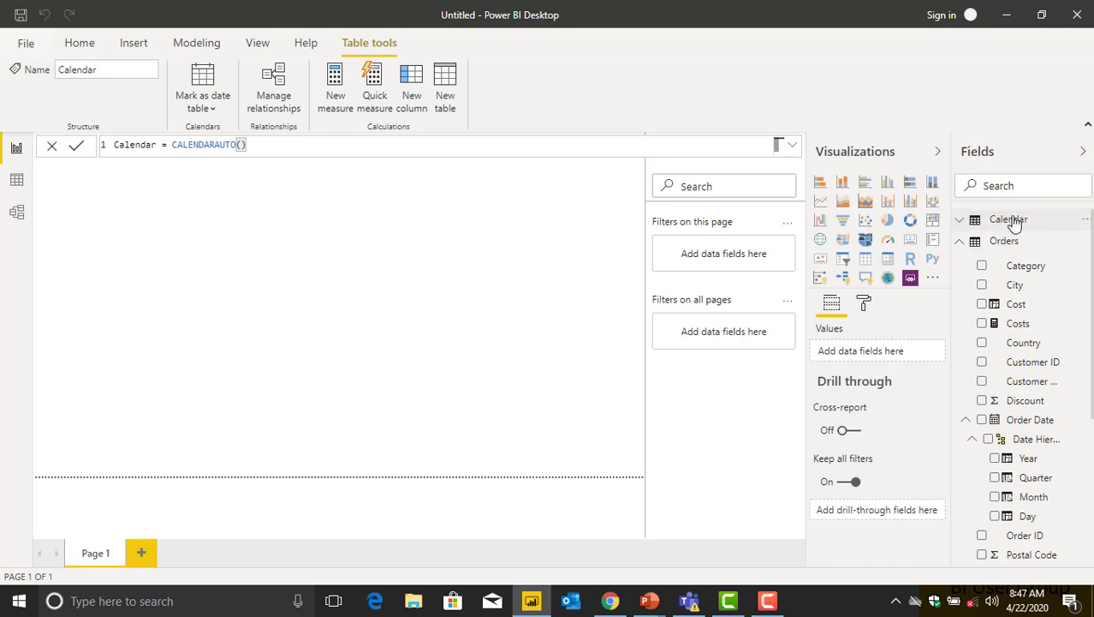
Show the Calendar table's data and select its Date column
left_click(17, 183)
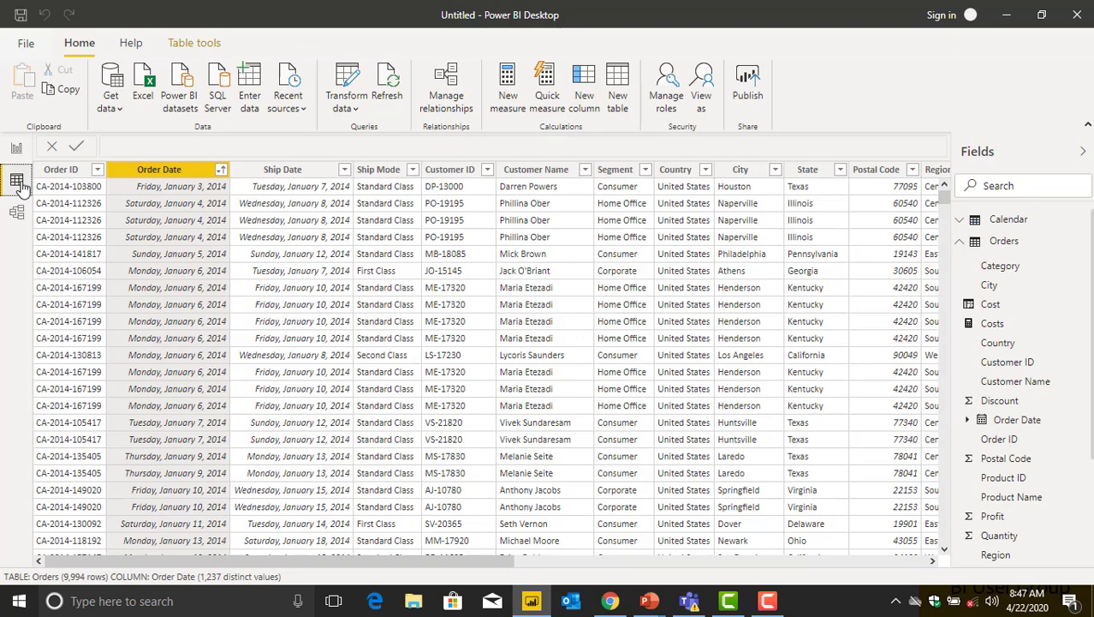
left_click(1007, 221)
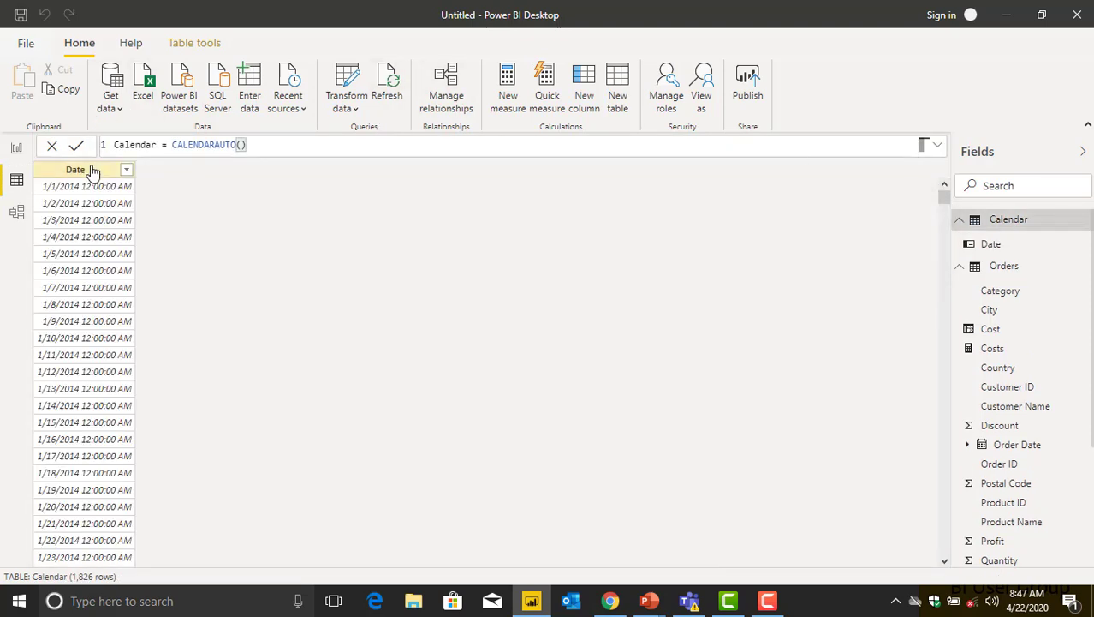
left_click(94, 170)
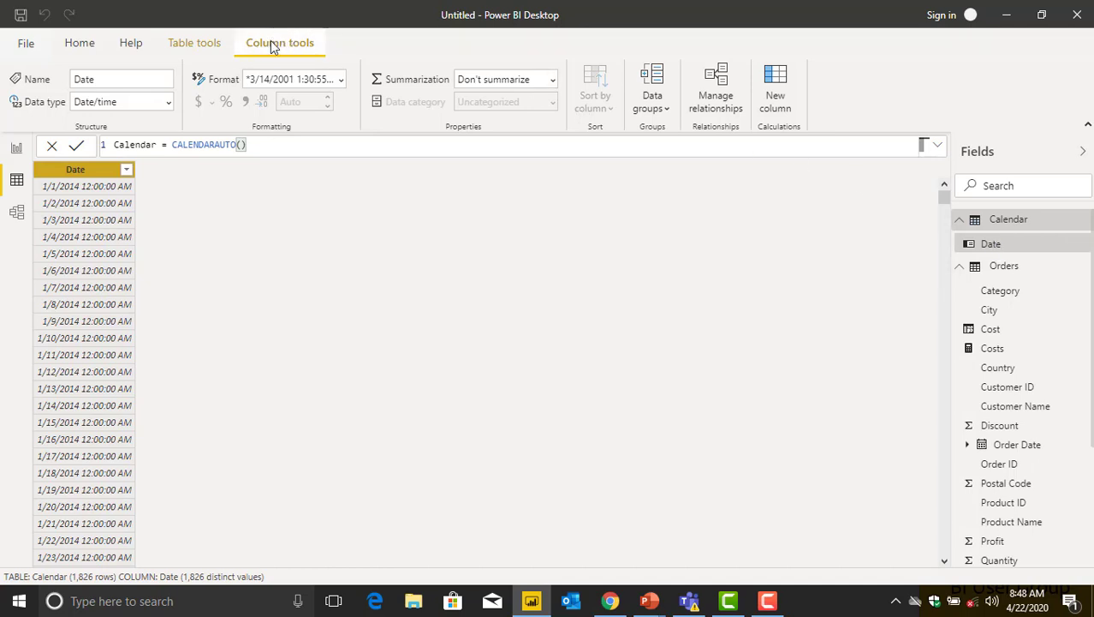
Add a new calculated column to the Calendar table and name it Month
left_click(773, 95)
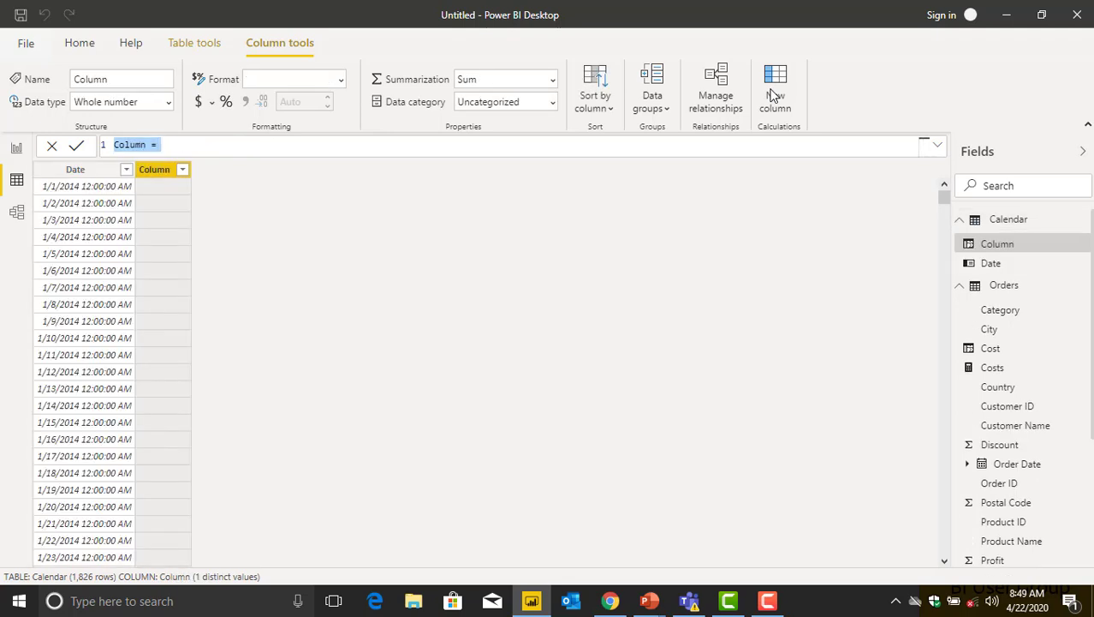
left_click(152, 145)
key("BackSpace")
key("BackSpace")
key("BackSpace")
key("BackSpace")
key("BackSpace")
key("BackSpace")
key("BackSpace")
key("BackSpace")
type("Month")
Define the Month column as FORMAT('Calendar'[Date], "mmmm") and commit it
left_click(168, 145)
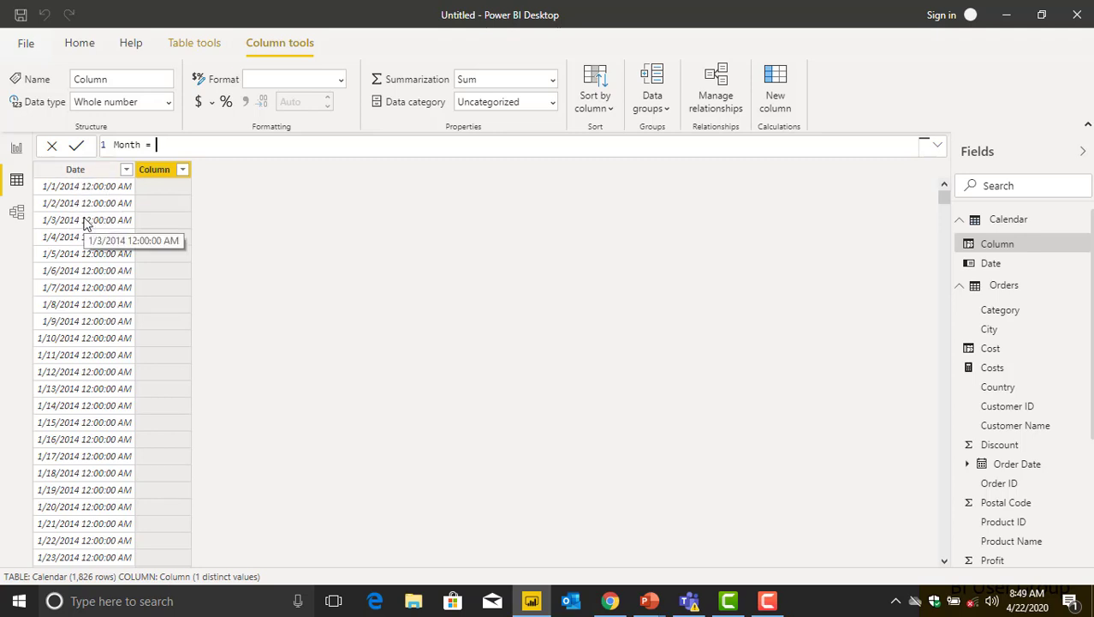
type("for")
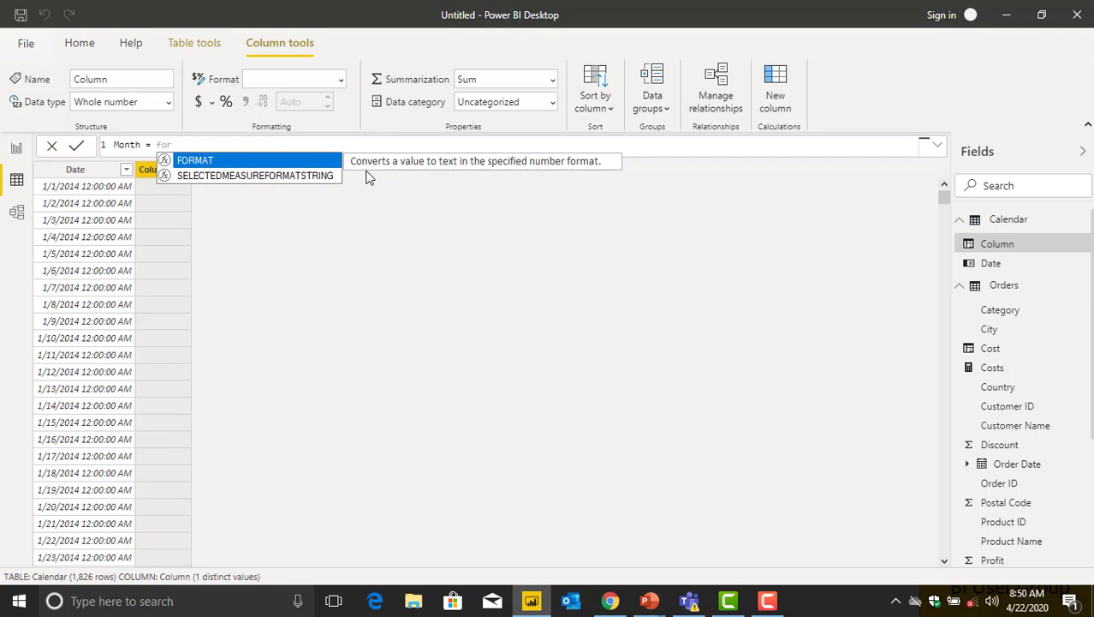
key("Tab")
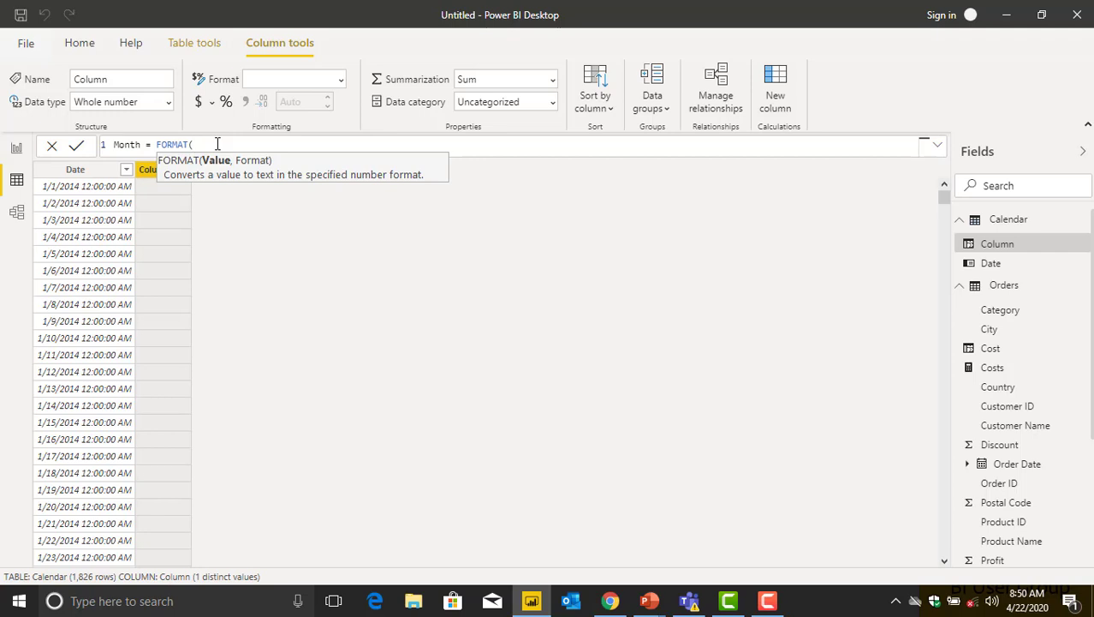
type("cale")
key("Down")
key("Down")
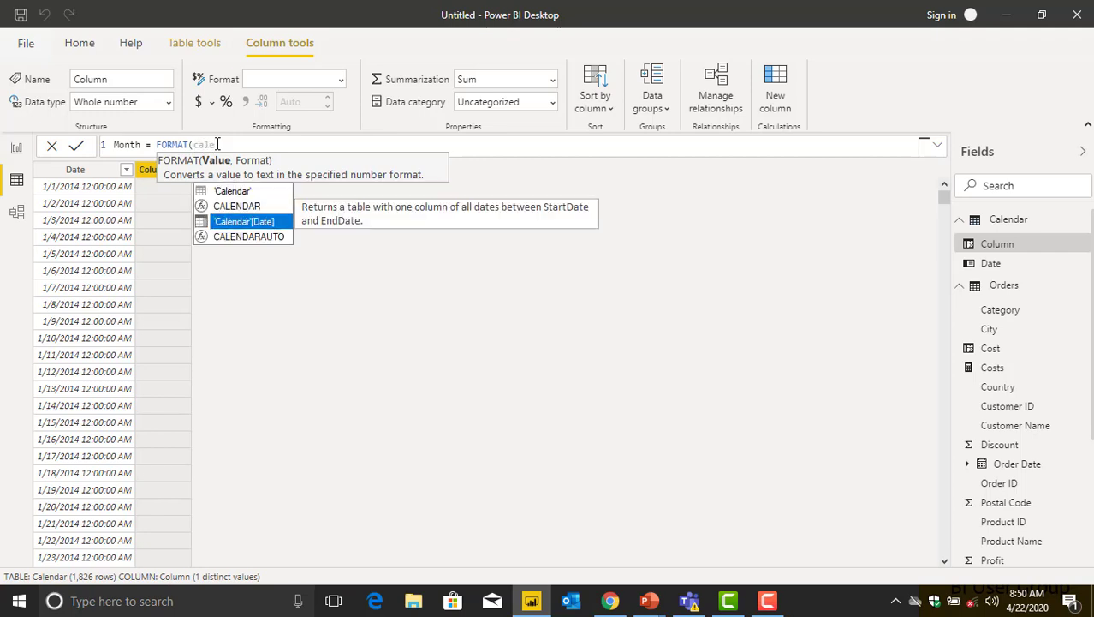
key("Tab")
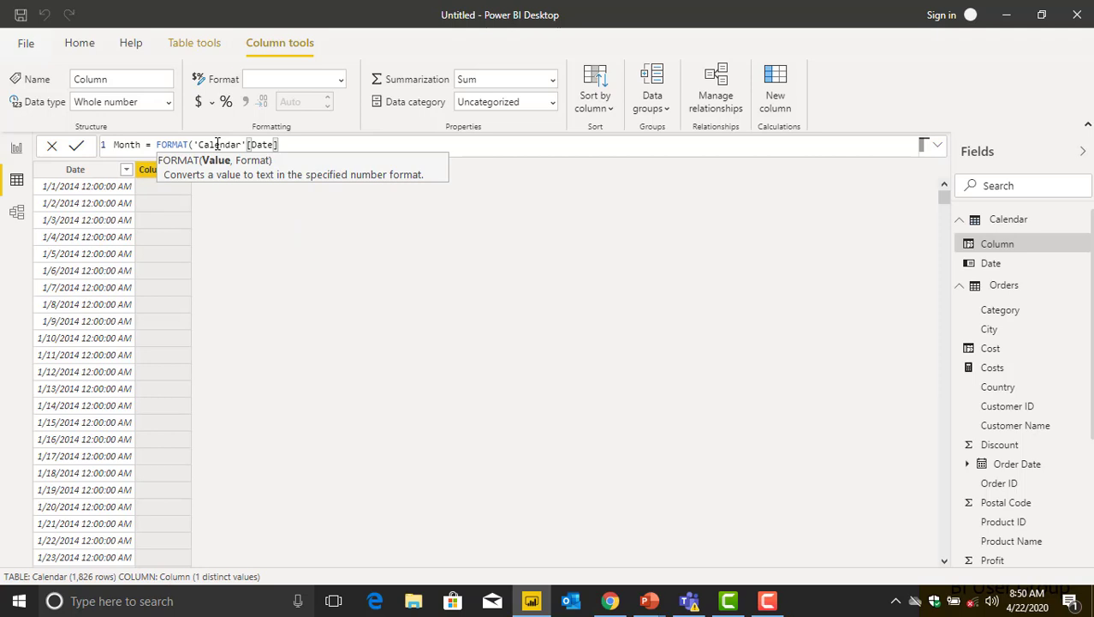
type(",")
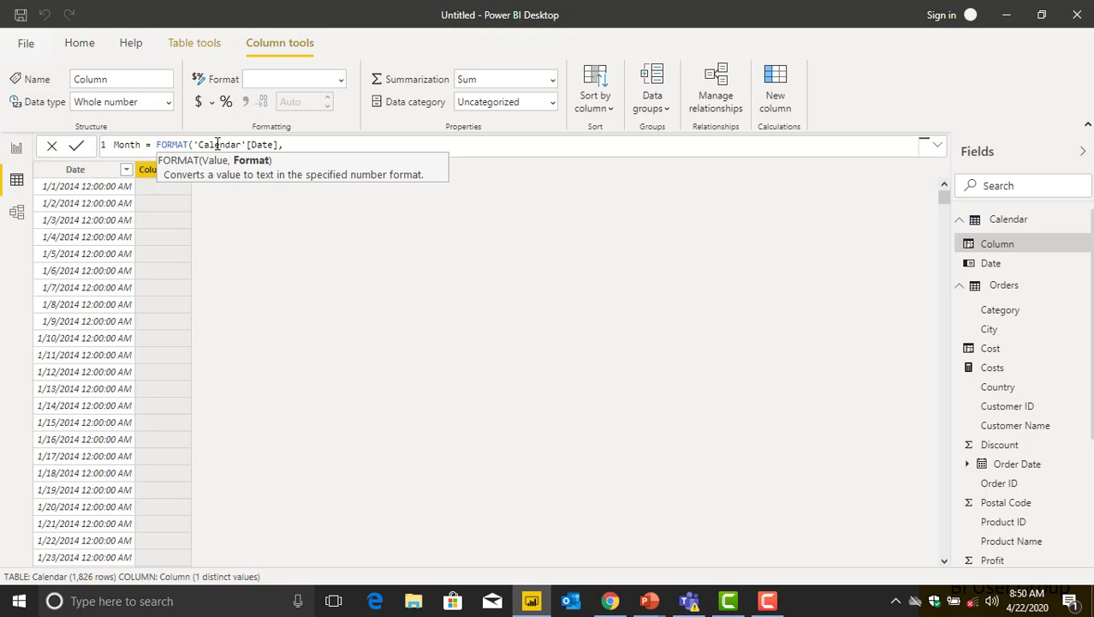
type("\"mmmm\")")
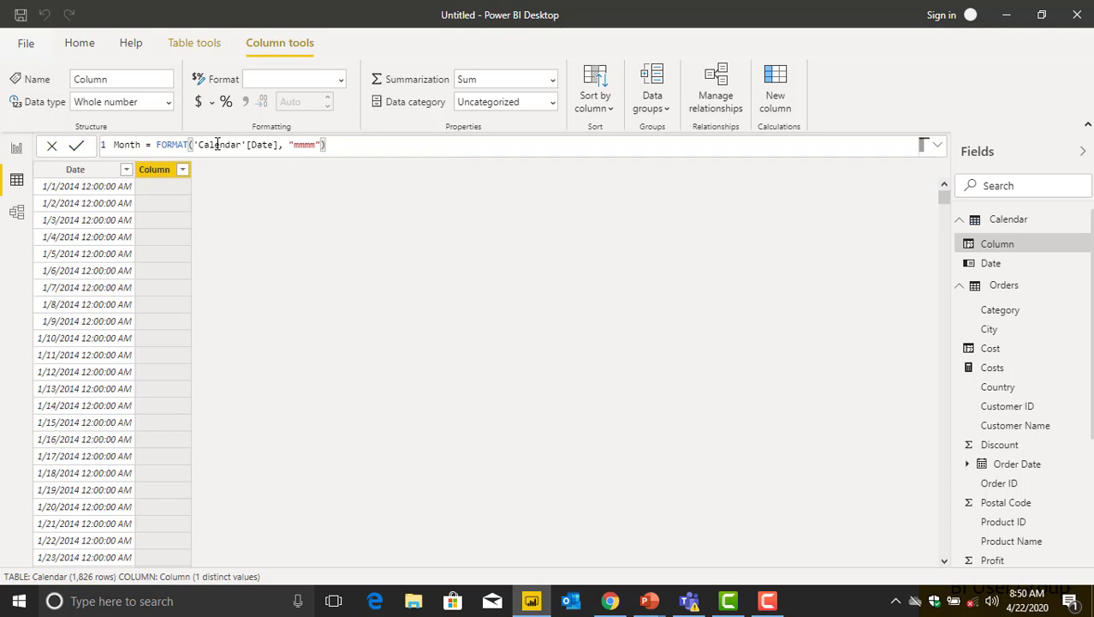
key("Return")
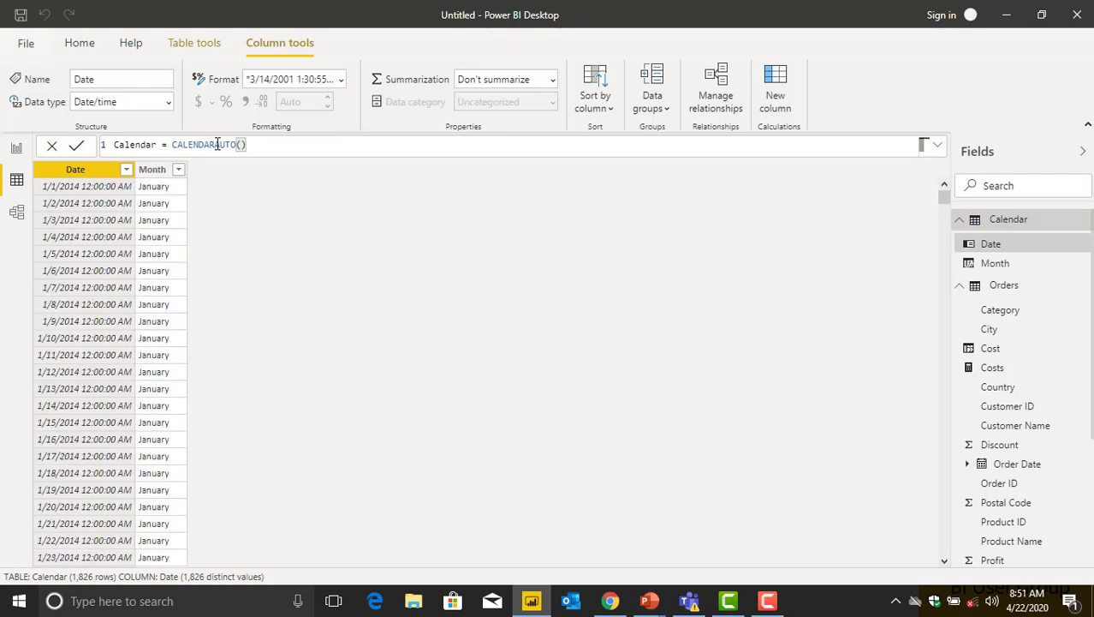
Select the Calendar table's Month column and open the "mmmm" format string in its formula
left_click(158, 175)
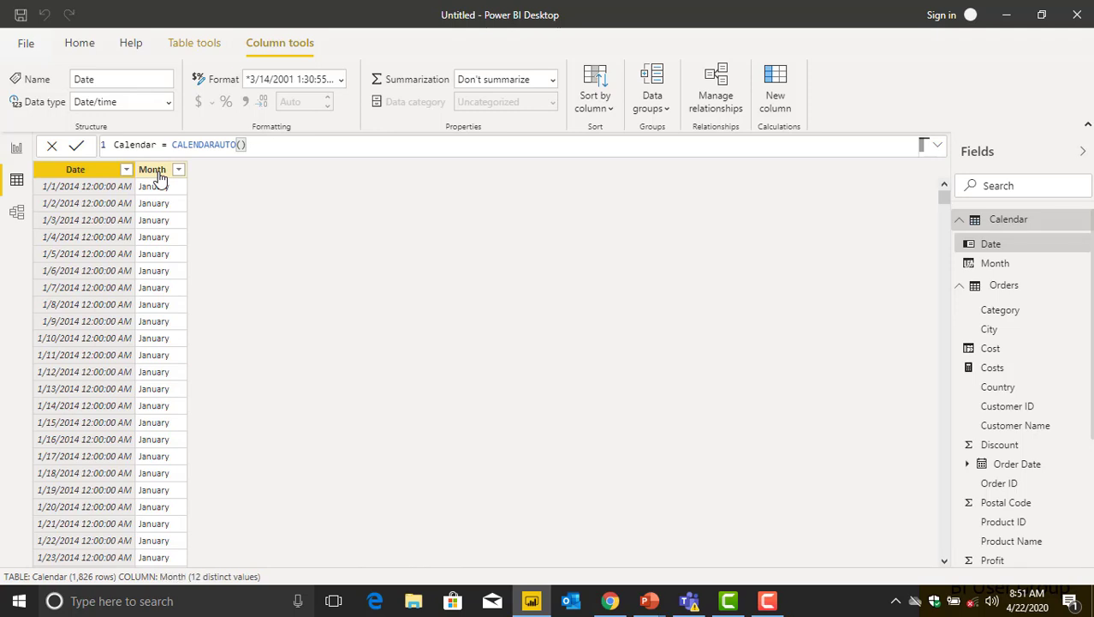
left_click(158, 176)
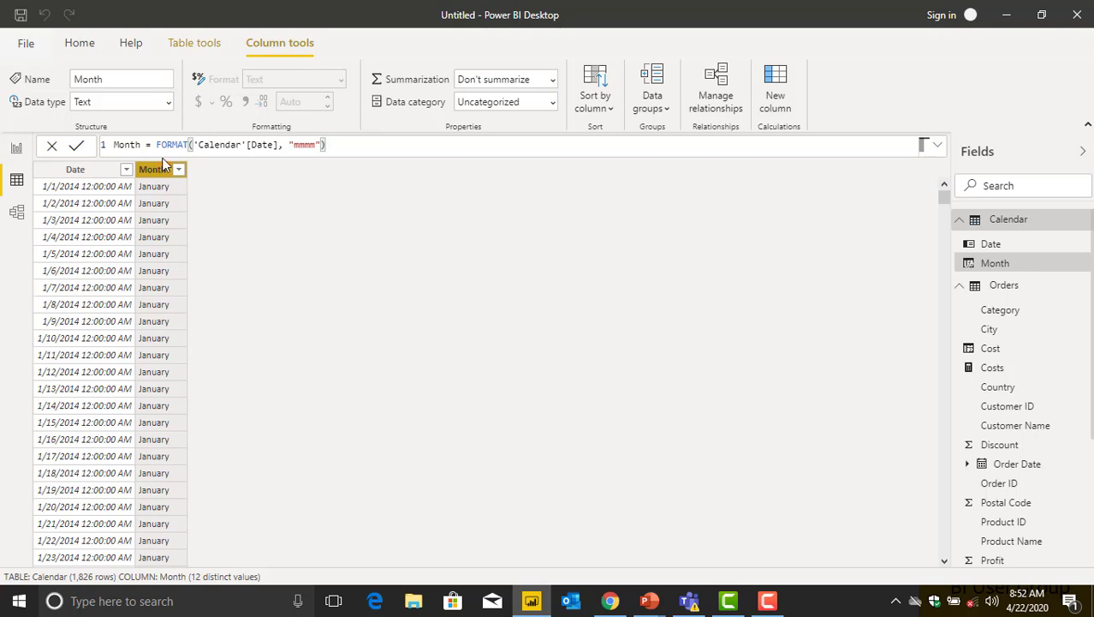
left_click(314, 146)
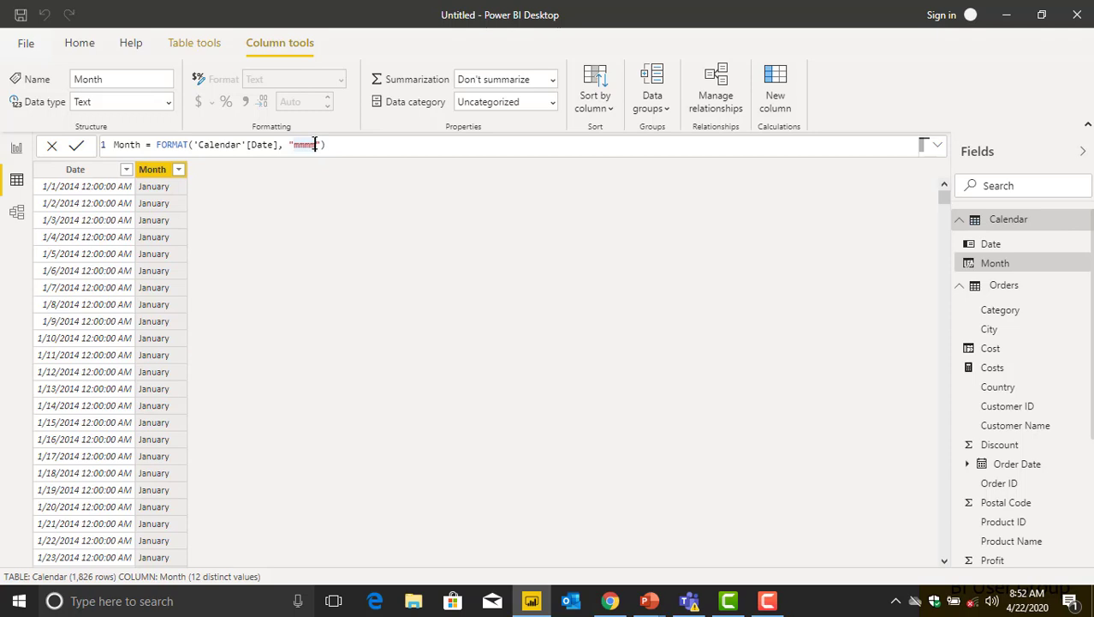
Change the format string in the Calendar table's Month column formula to "mmm" and commit it
key("BackSpace")
left_click(328, 144)
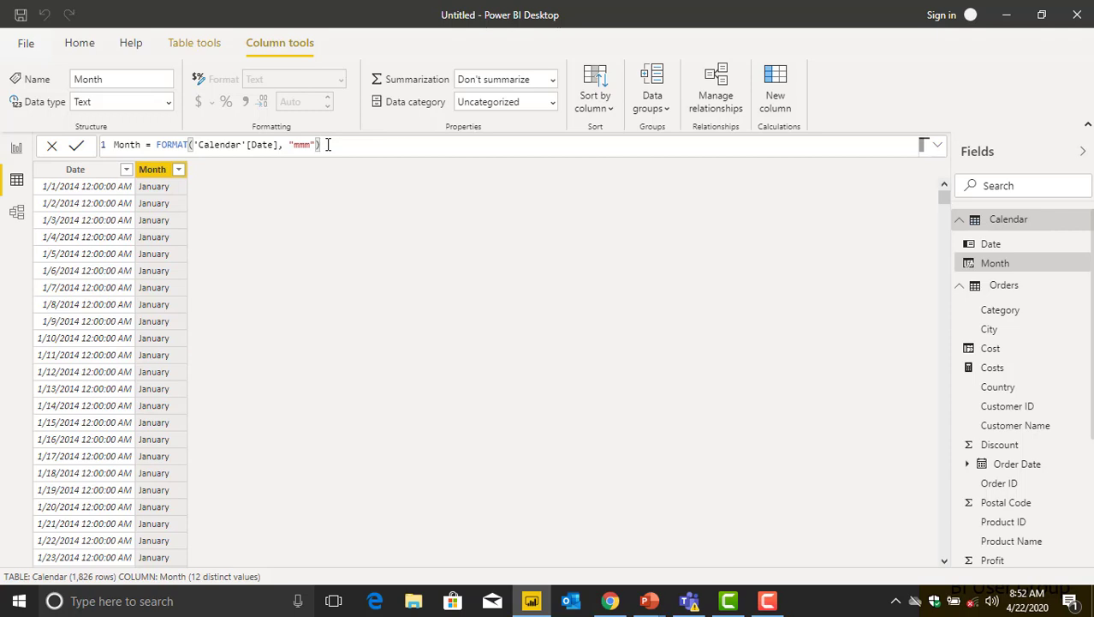
key("Return")
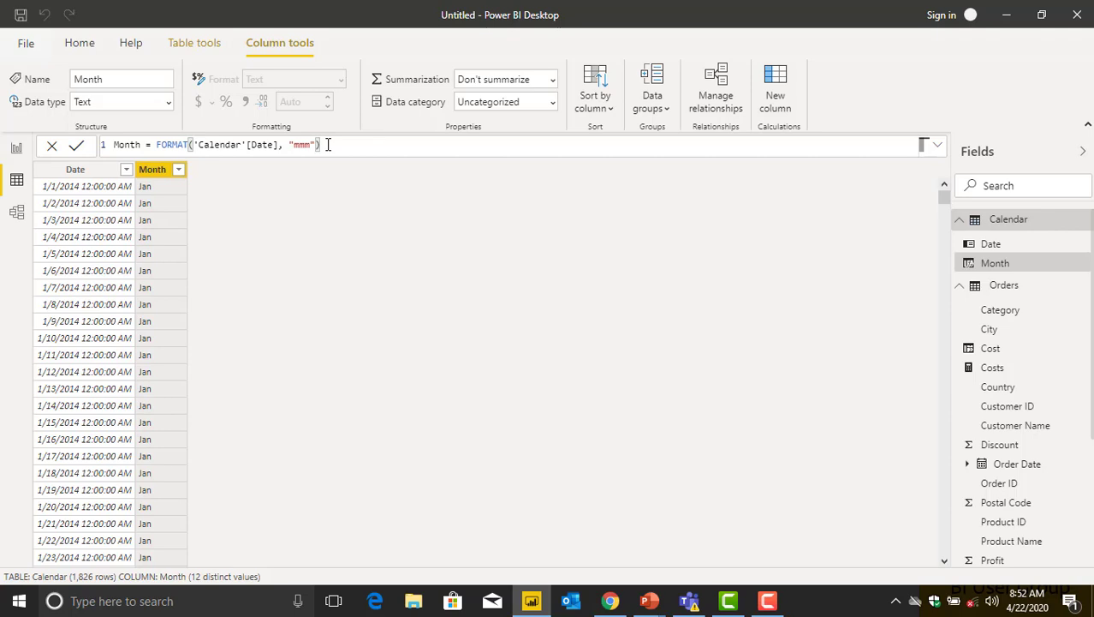
Add another calculated column to the Calendar table and name it Year
left_click(775, 94)
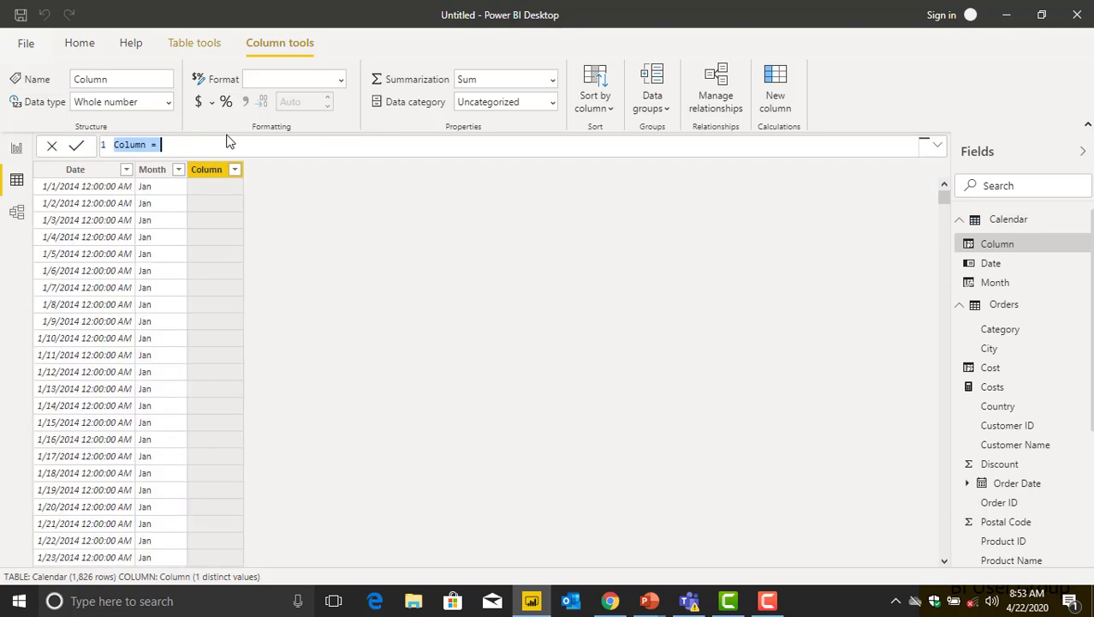
left_click(146, 145)
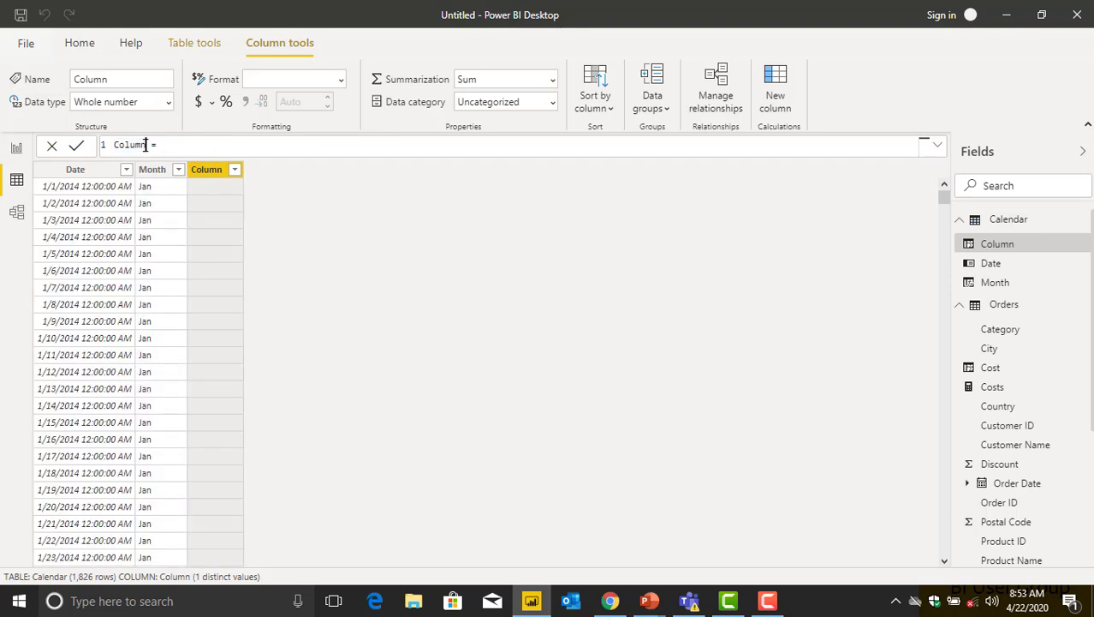
key("BackSpace")
key("BackSpace")
key("BackSpace")
key("BackSpace")
key("BackSpace")
key("BackSpace")
type("Year")
Define the Year column as FORMAT('Calendar'[Date], "yyy") and commit it
left_click(164, 143)
type("form")
key("Tab")
type("(calen")
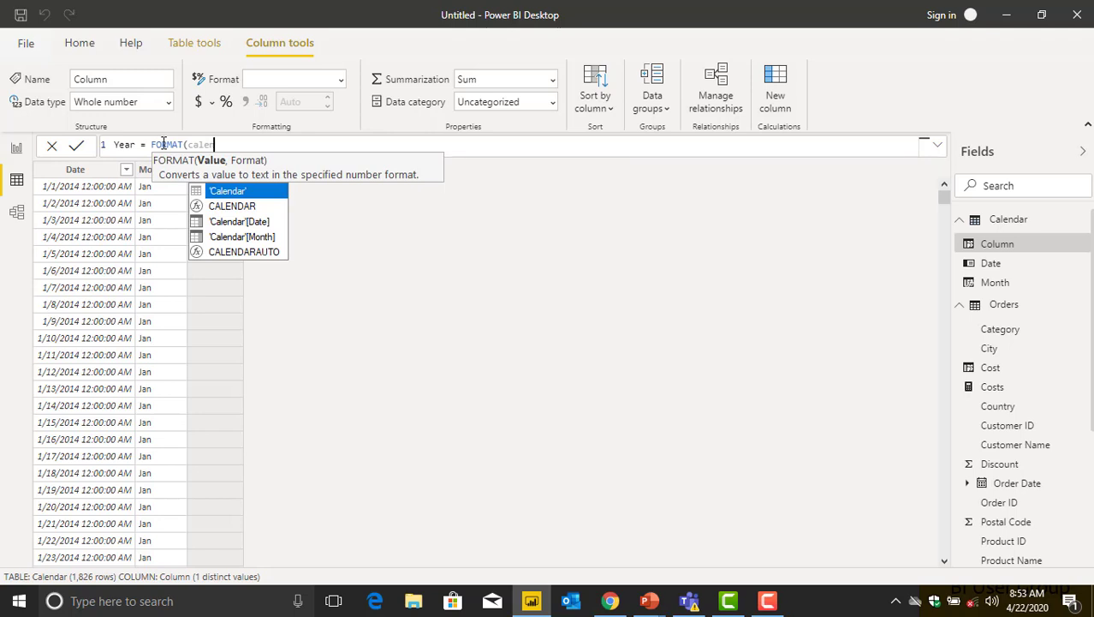
key("Down")
key("Down")
key("Tab")
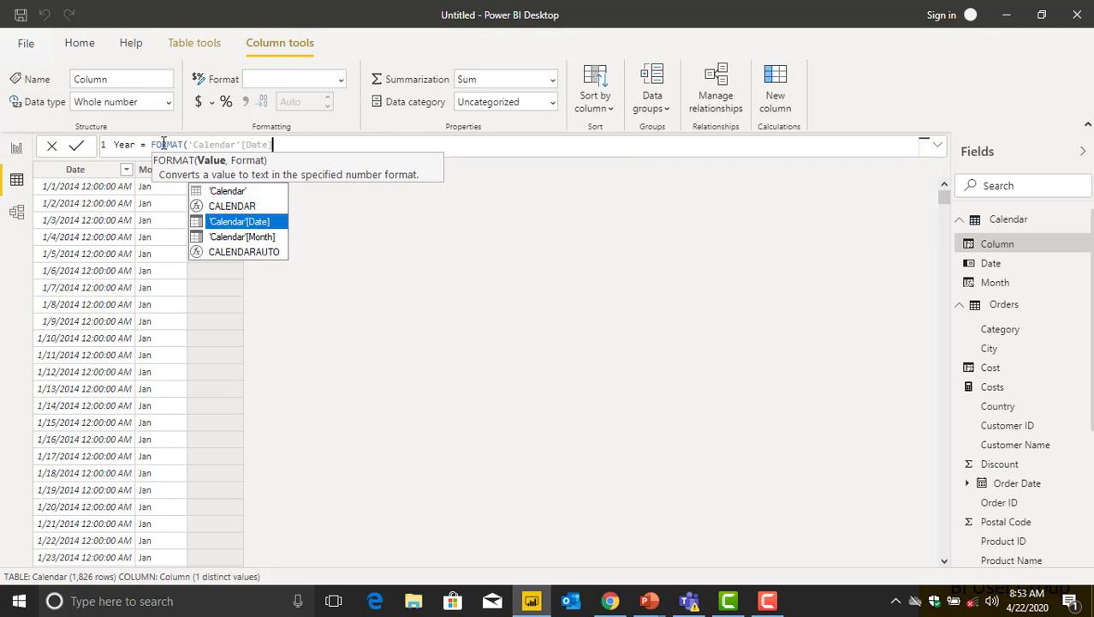
type(",")
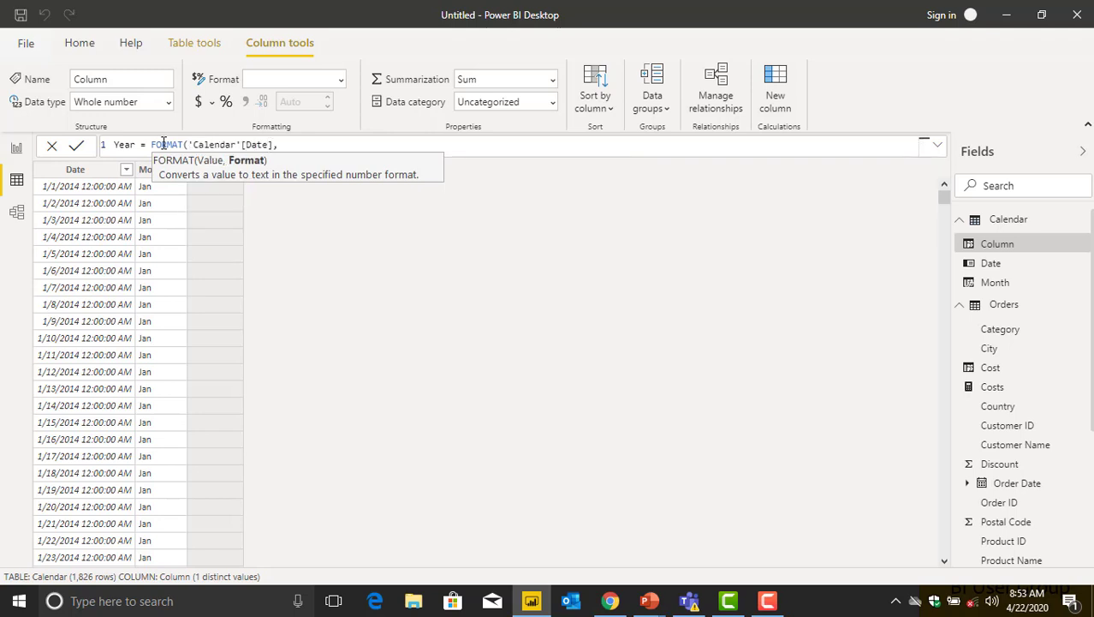
type(" \"yyy")
type("\")")
key("Return")
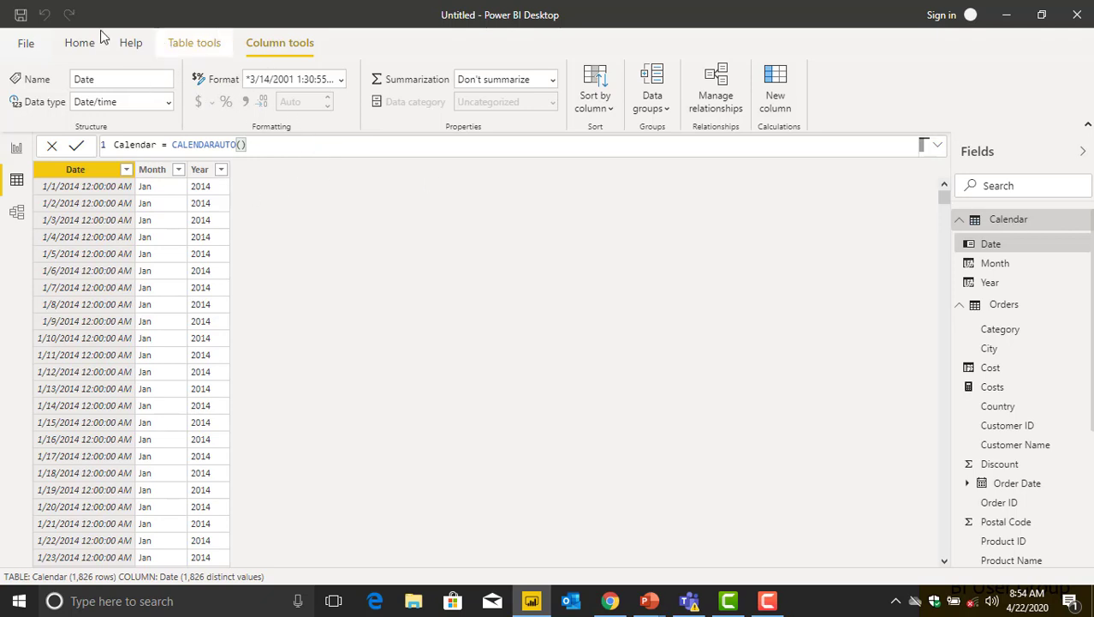
Add a calculated column named Quarter to the Calendar table and begin its formula with the FORMAT function
left_click(780, 94)
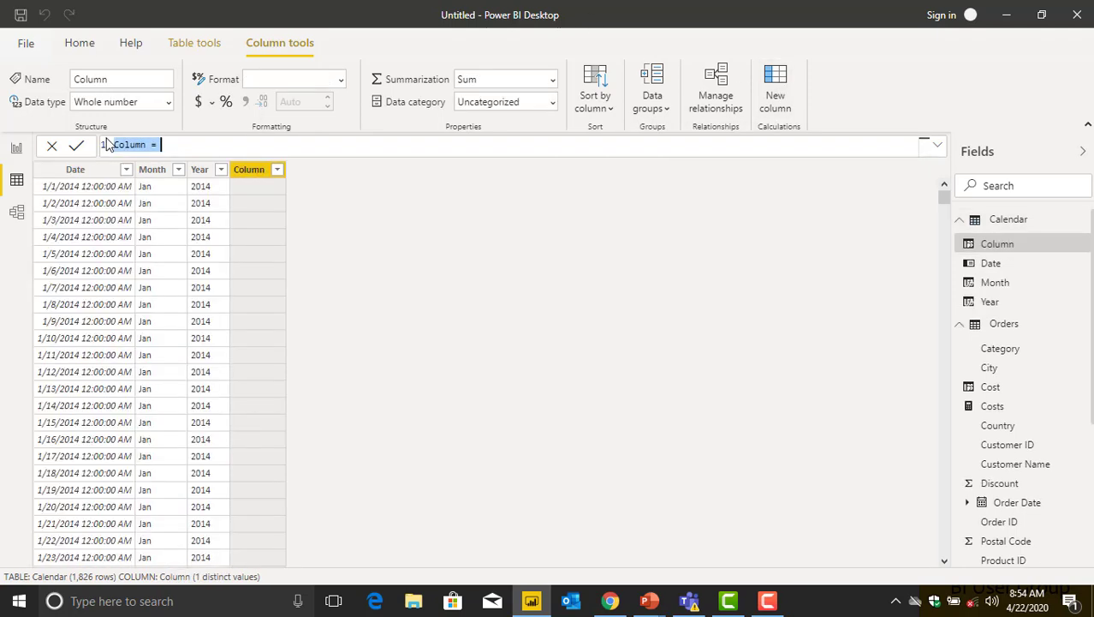
left_click(147, 144)
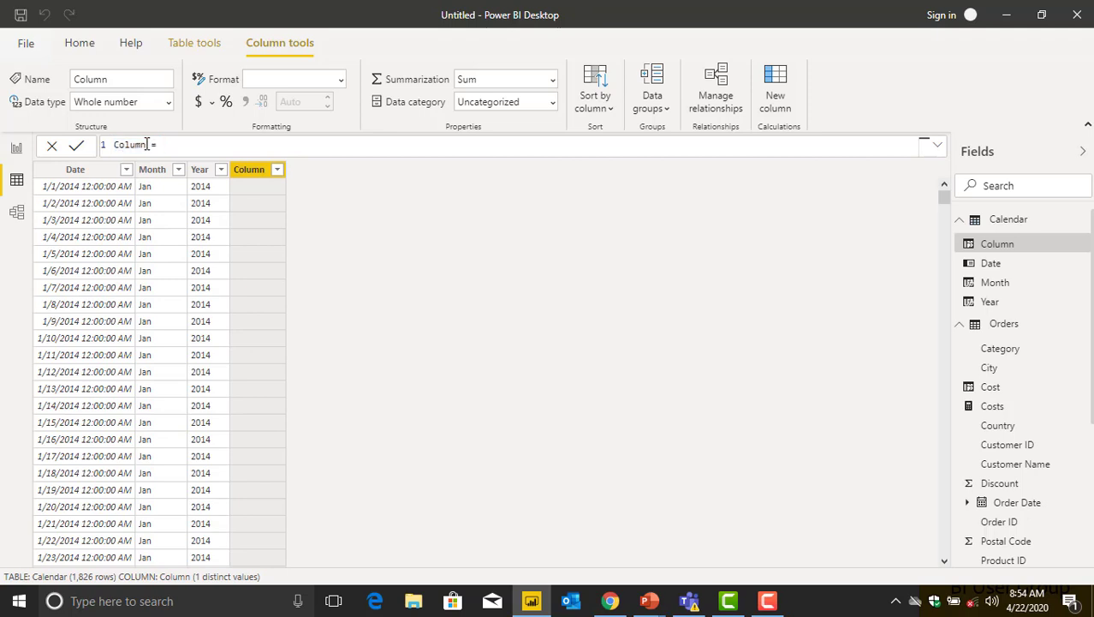
key("BackSpace")
key("BackSpace")
key("BackSpace")
key("BackSpace")
key("BackSpace")
key("BackSpace")
type("Quarterform")
Complete the Quarter column as FORMAT('Calendar'[Date], "Q"), commit it, and check the column's distinct values
key("Tab")
type("cale")
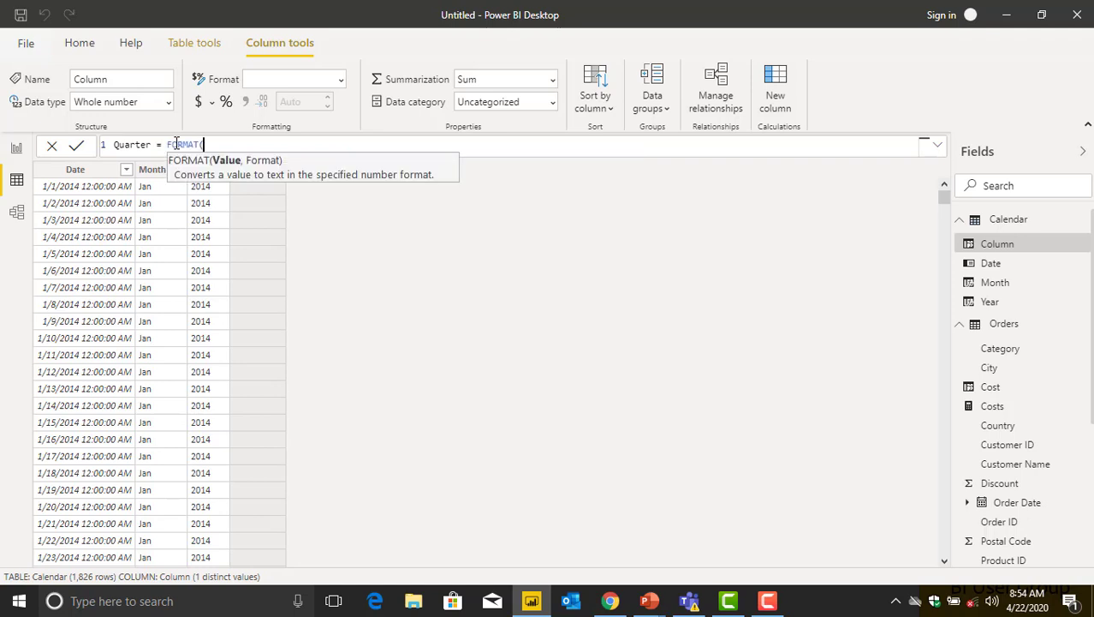
key("Down")
key("Down")
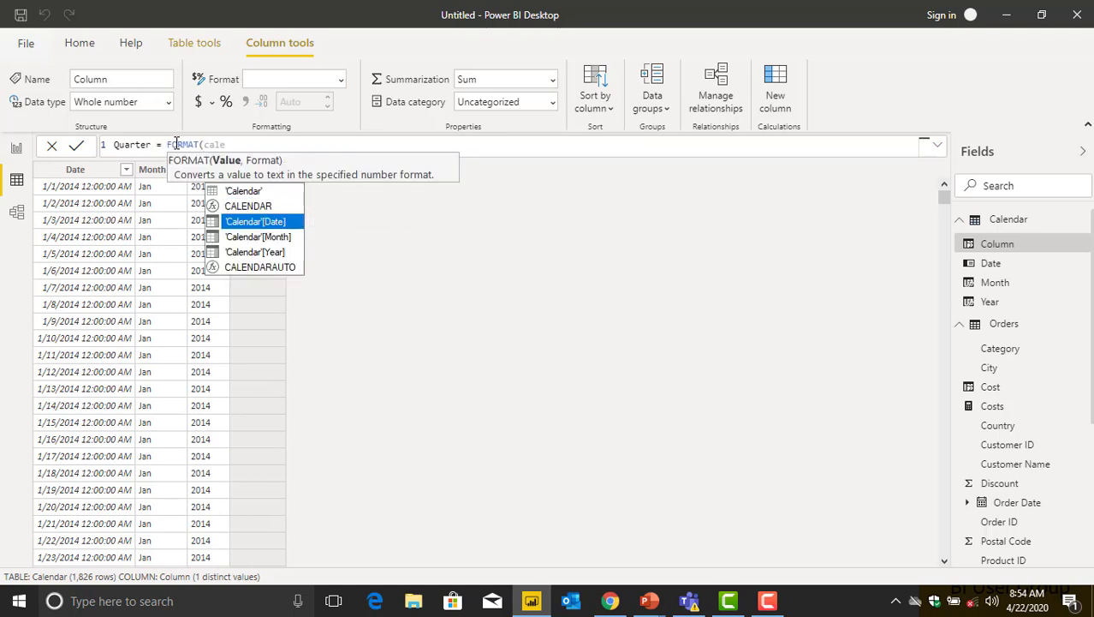
key("Tab")
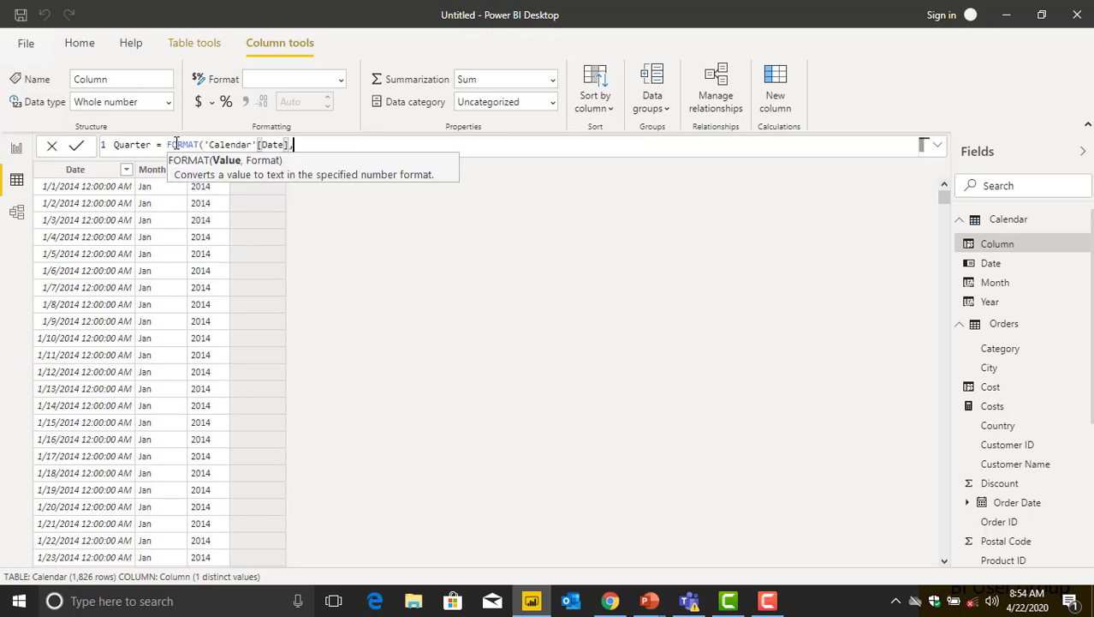
type(", \"")
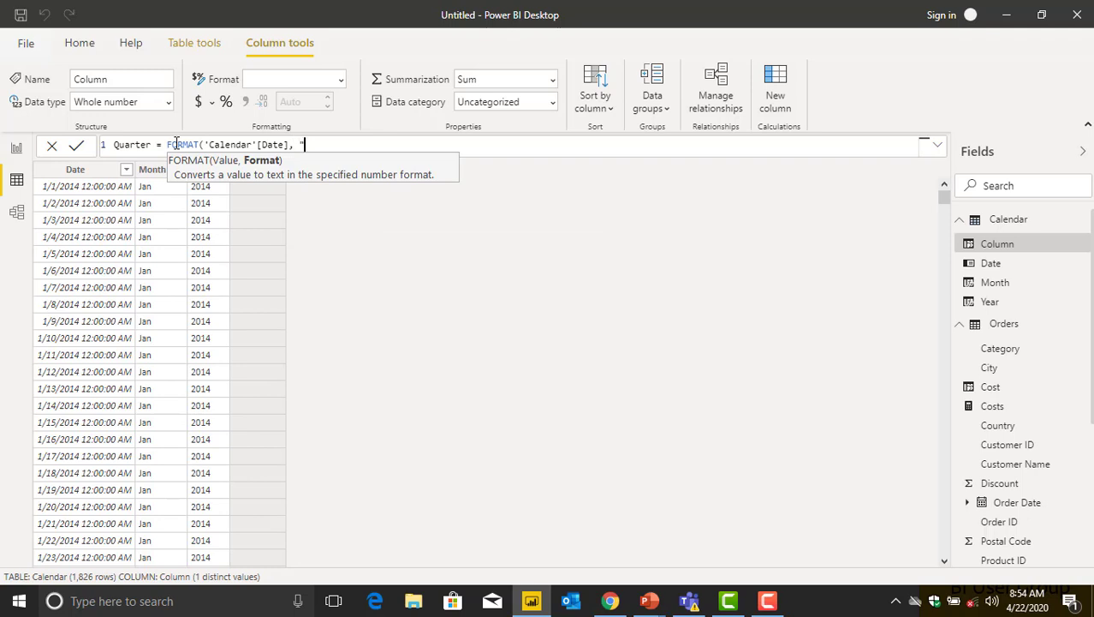
type("Q\")")
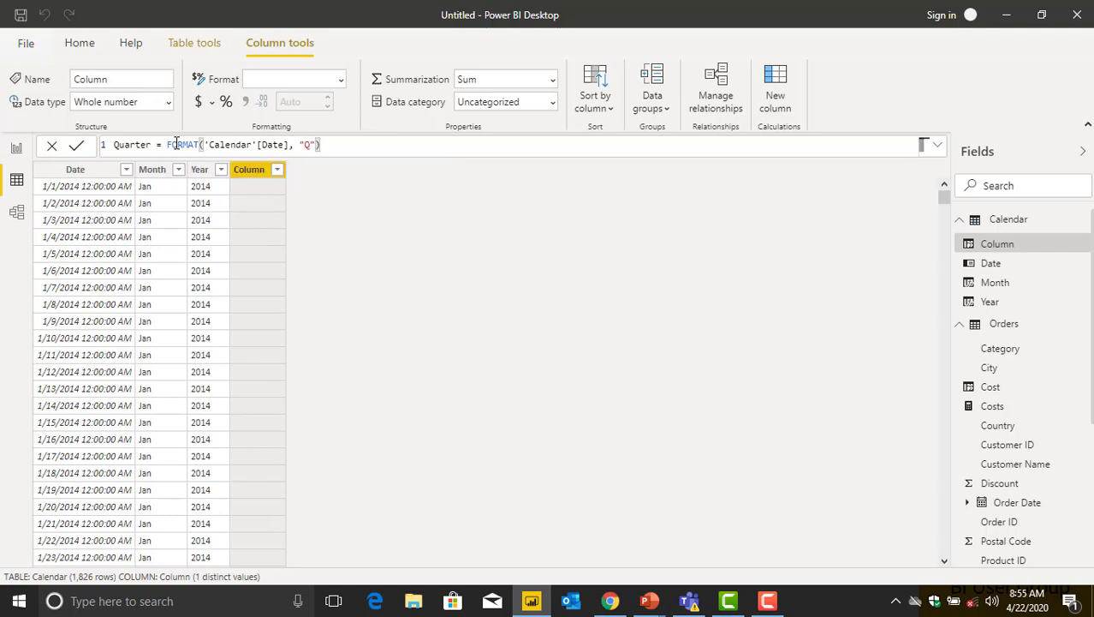
key("Return")
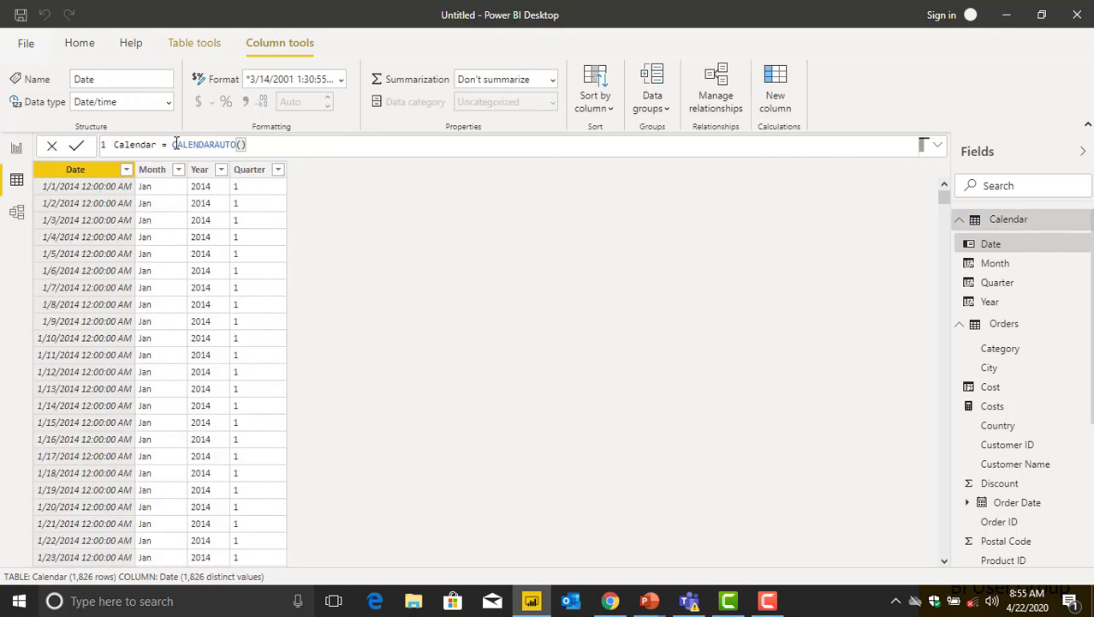
left_click(279, 172)
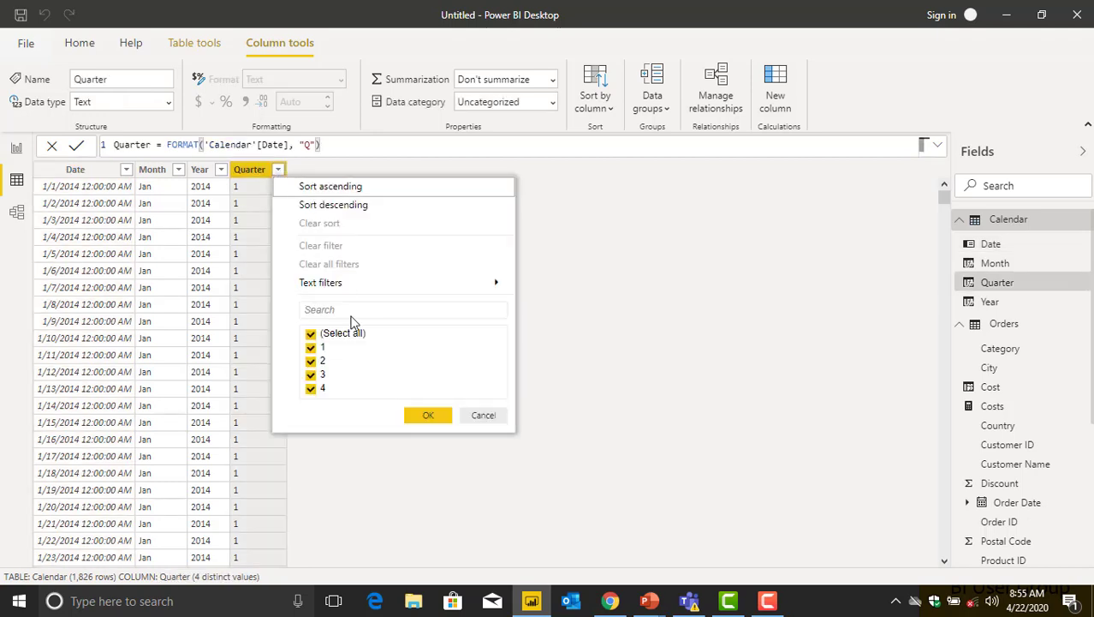
left_click(481, 416)
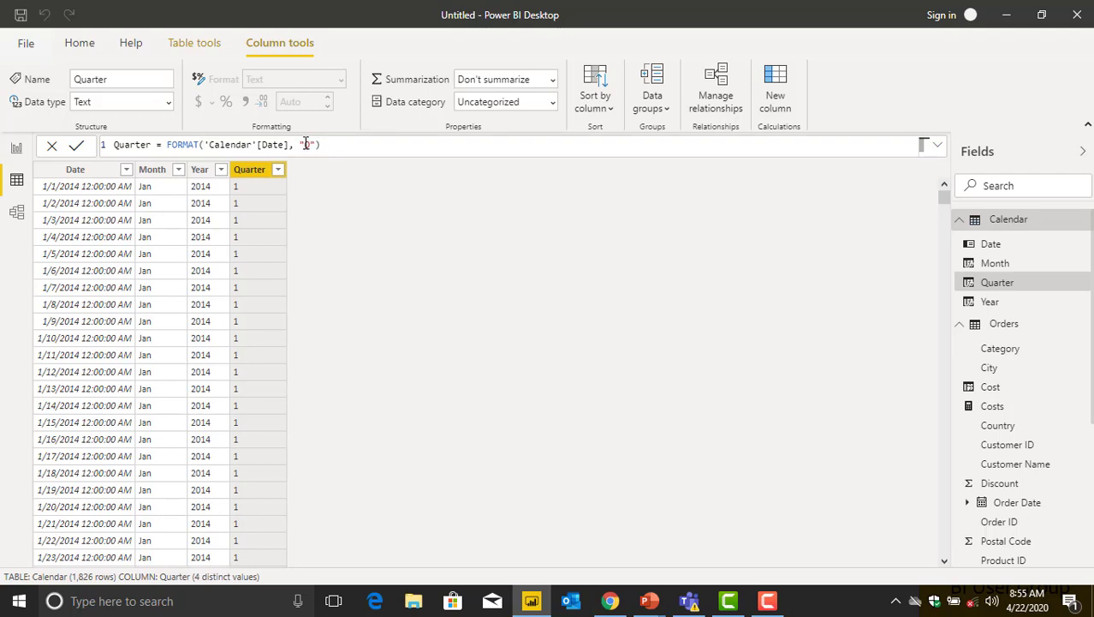
Change the Quarter column's format string to "\QQ", commit it, and check the column's distinct values
type("Q")
type("\\Q")
left_click(334, 145)
key("Return")
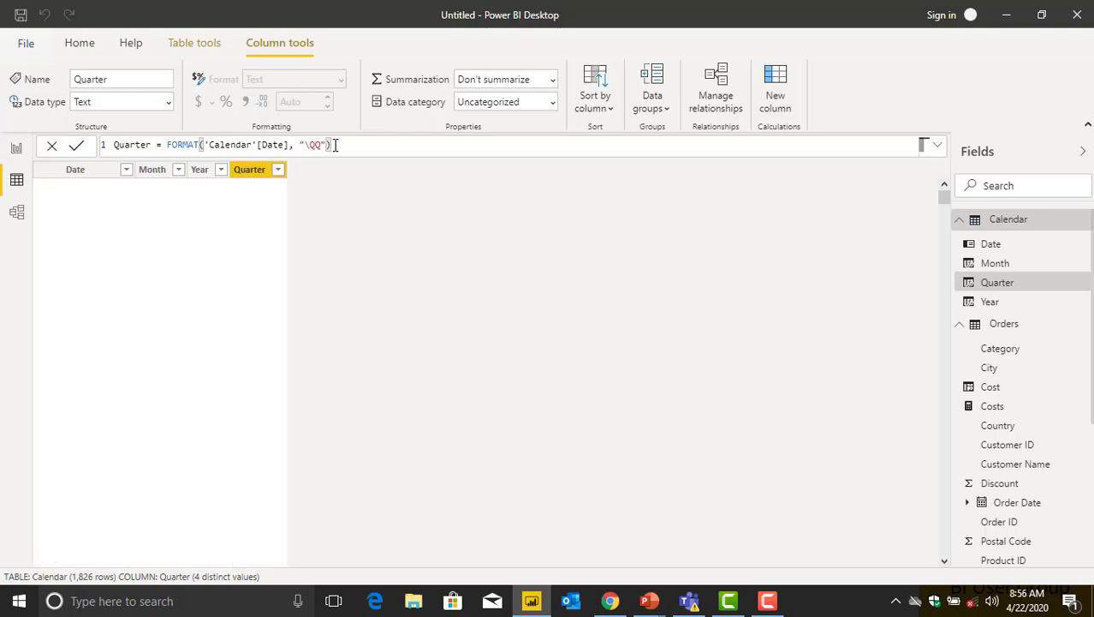
left_click(278, 171)
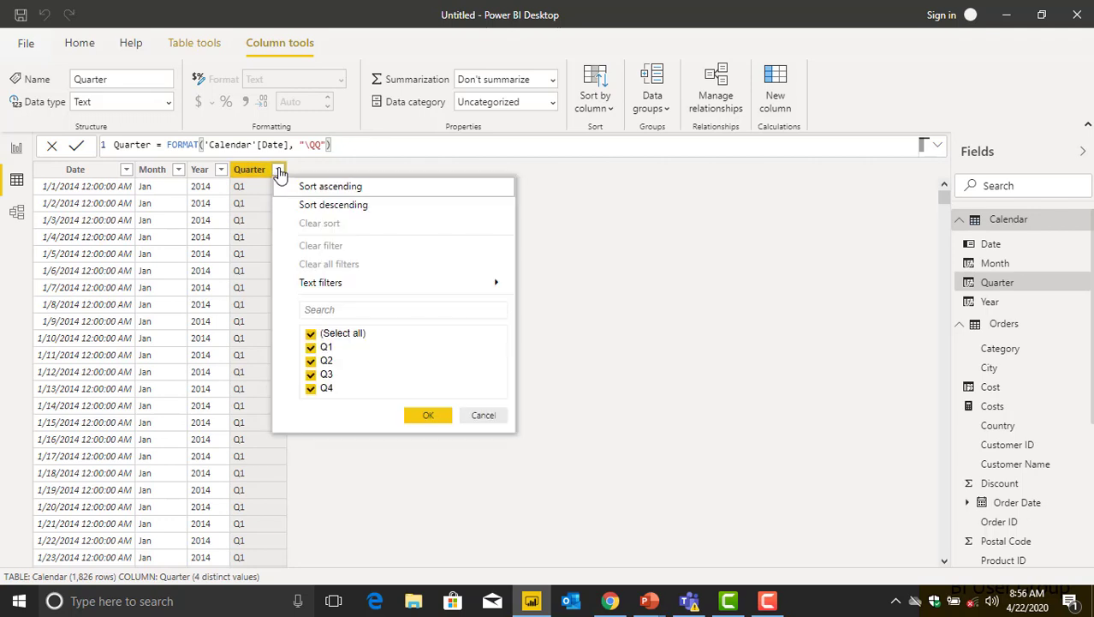
left_click(485, 415)
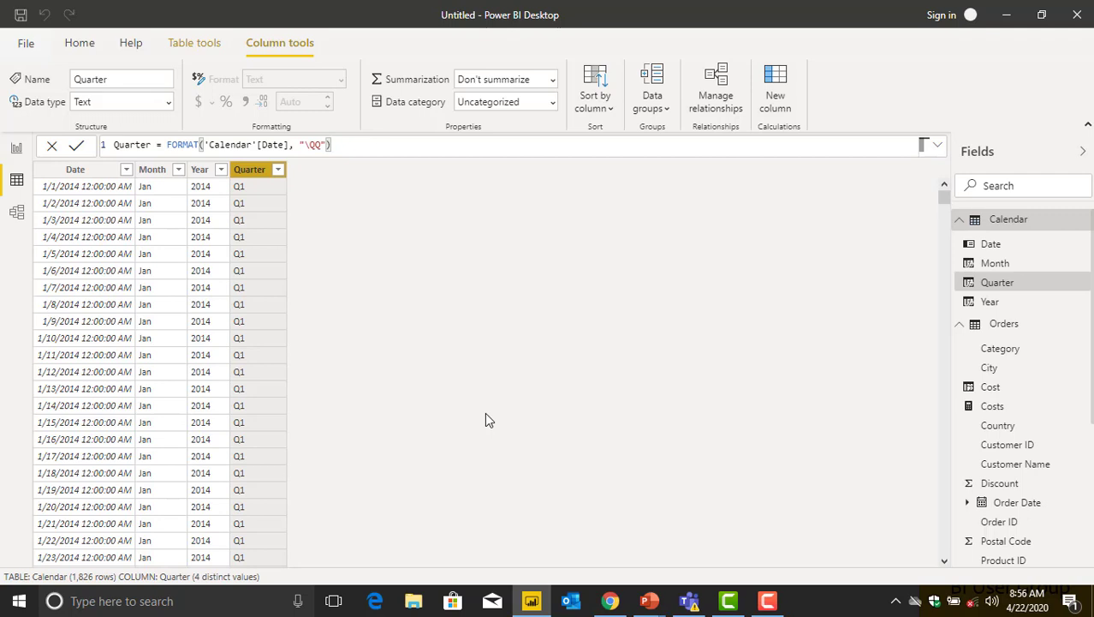
Insert an enlarged matrix visual on the report page with the Calendar table's Year and Month as rows
left_click(15, 149)
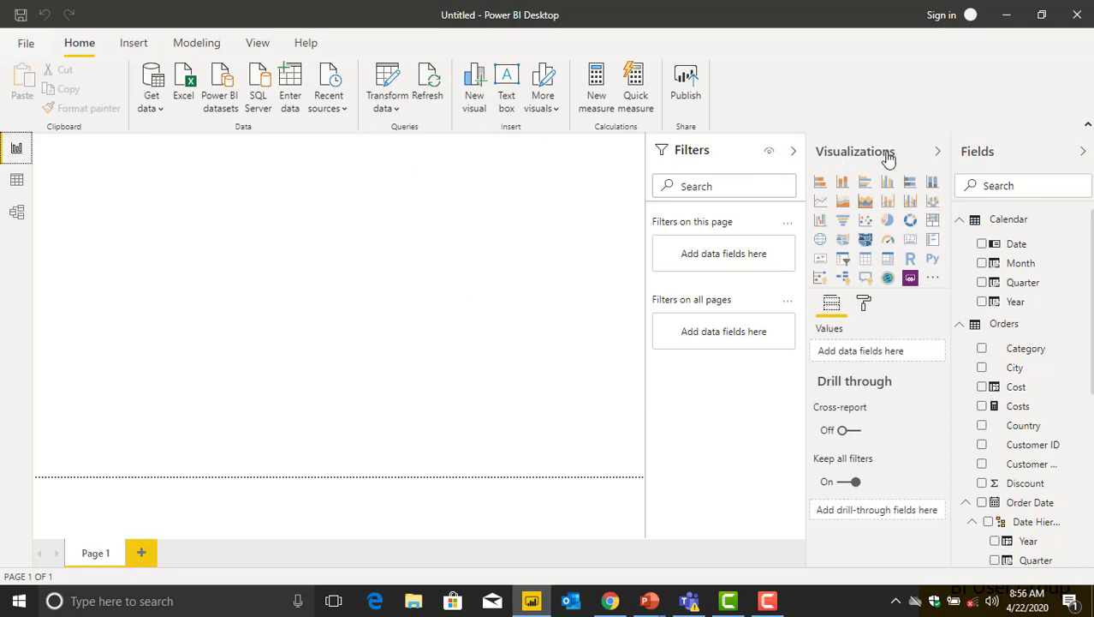
left_click(889, 261)
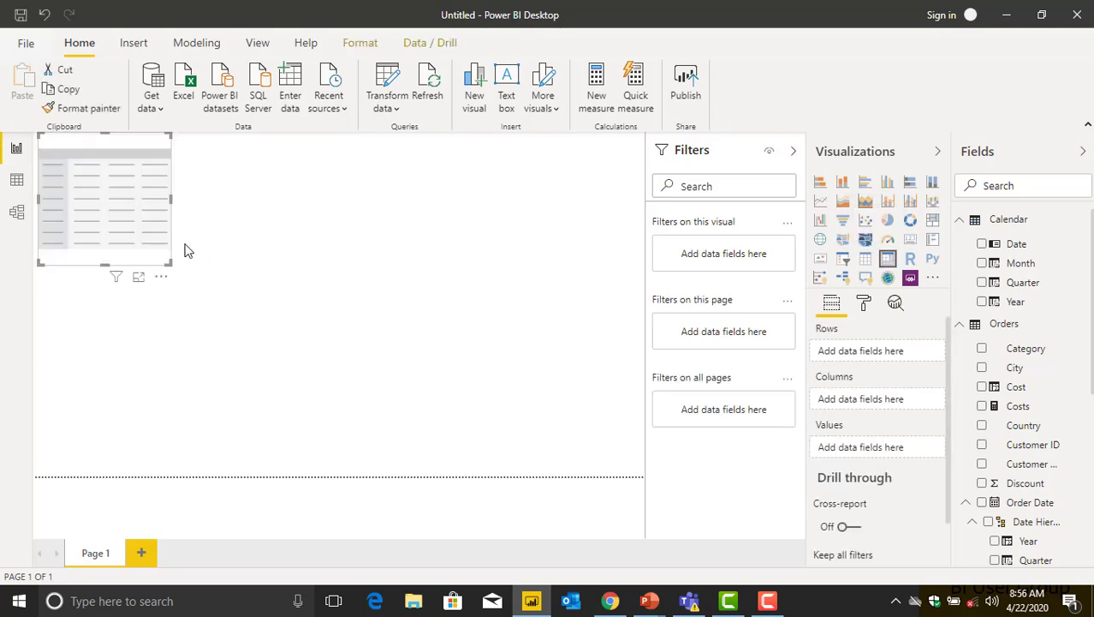
left_click_drag(170, 264, 237, 316)
left_click_drag(269, 359, 367, 441)
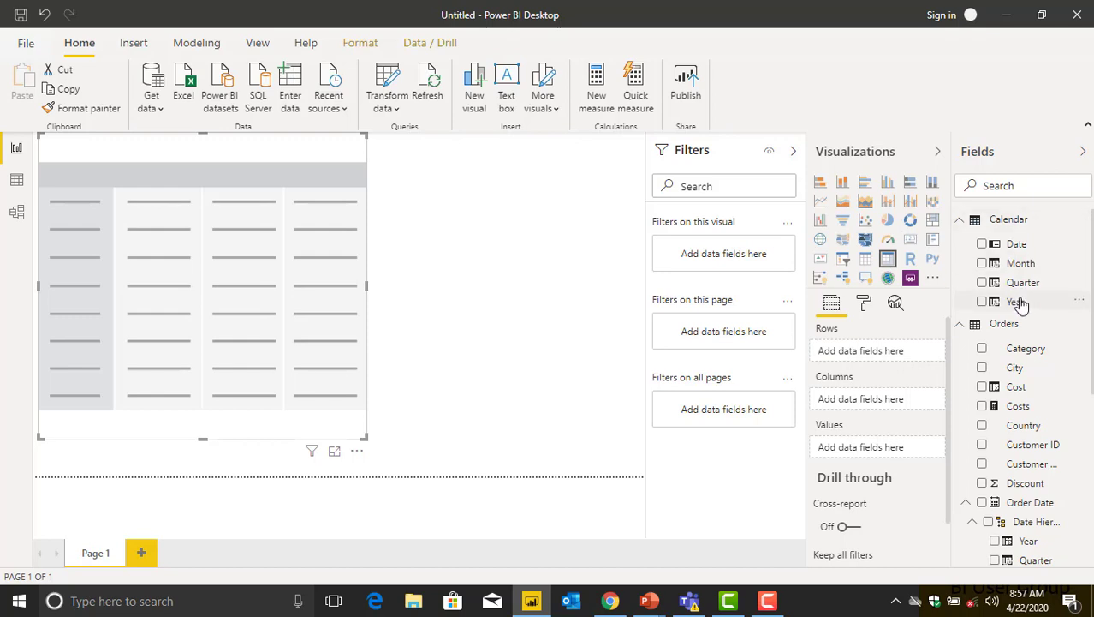
left_click_drag(1015, 307, 864, 350)
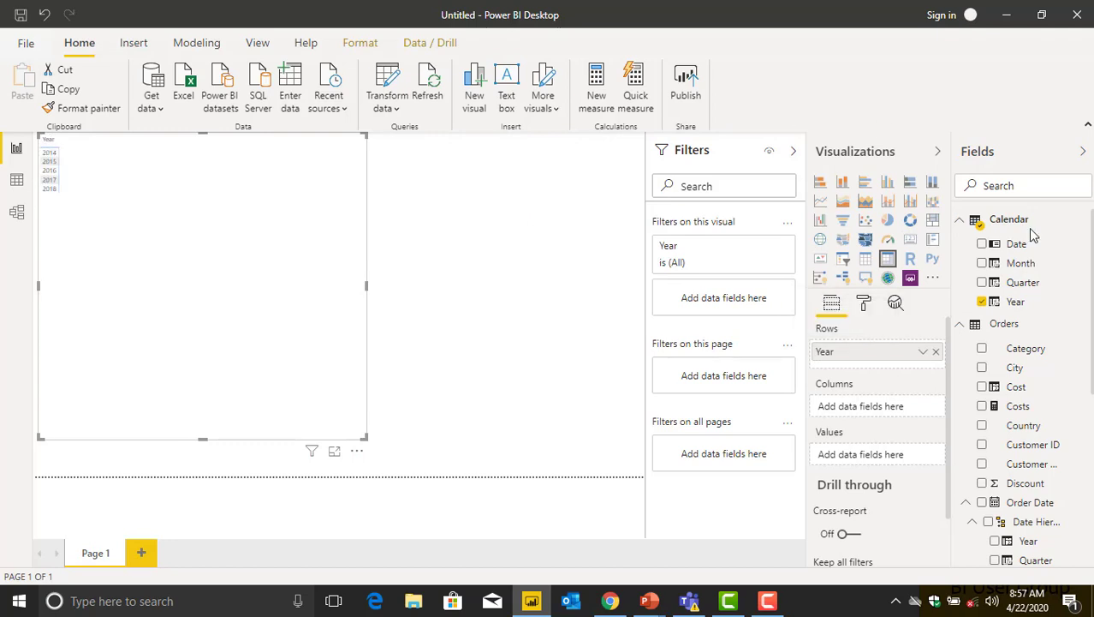
left_click_drag(1026, 267, 848, 372)
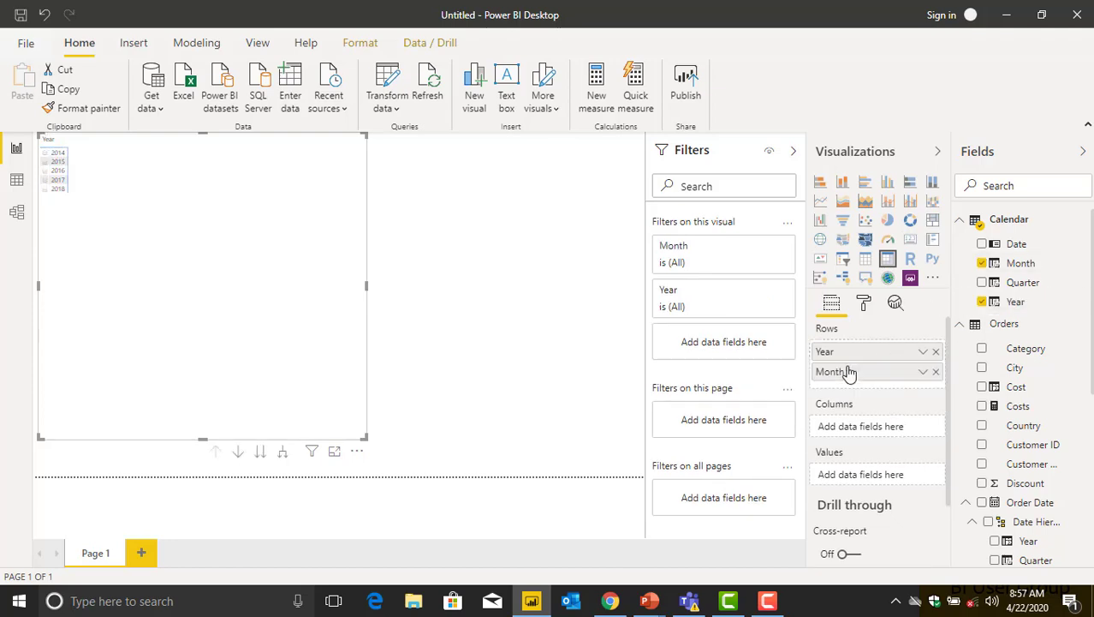
Find the matrix's size formatting options and set the grid text size to 18 pt
left_click(865, 304)
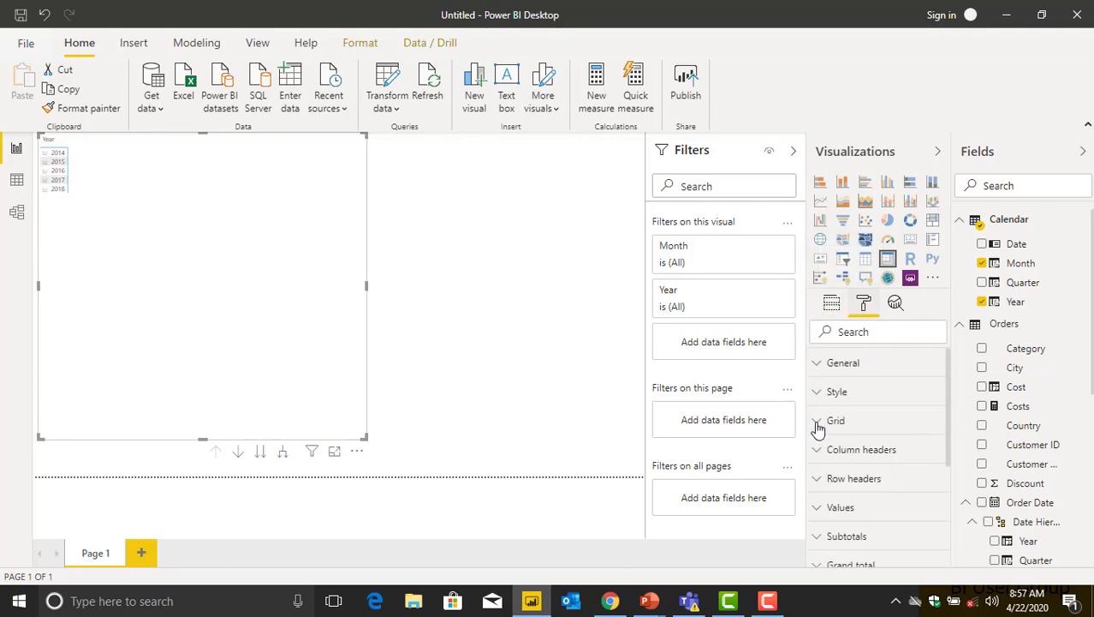
left_click(867, 332)
type("size")
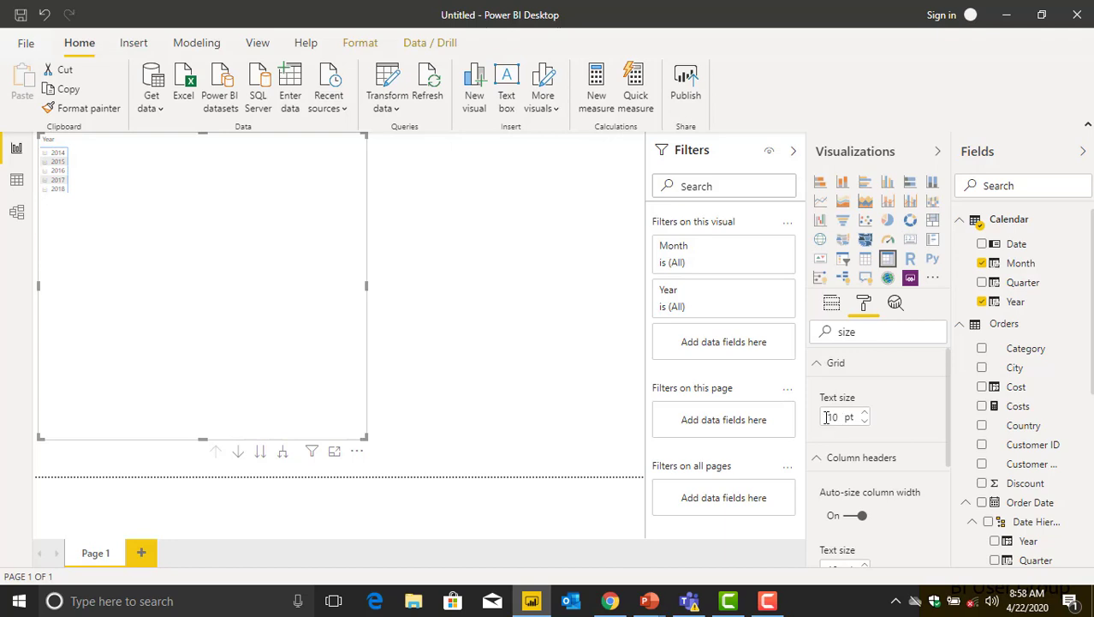
left_click(864, 413)
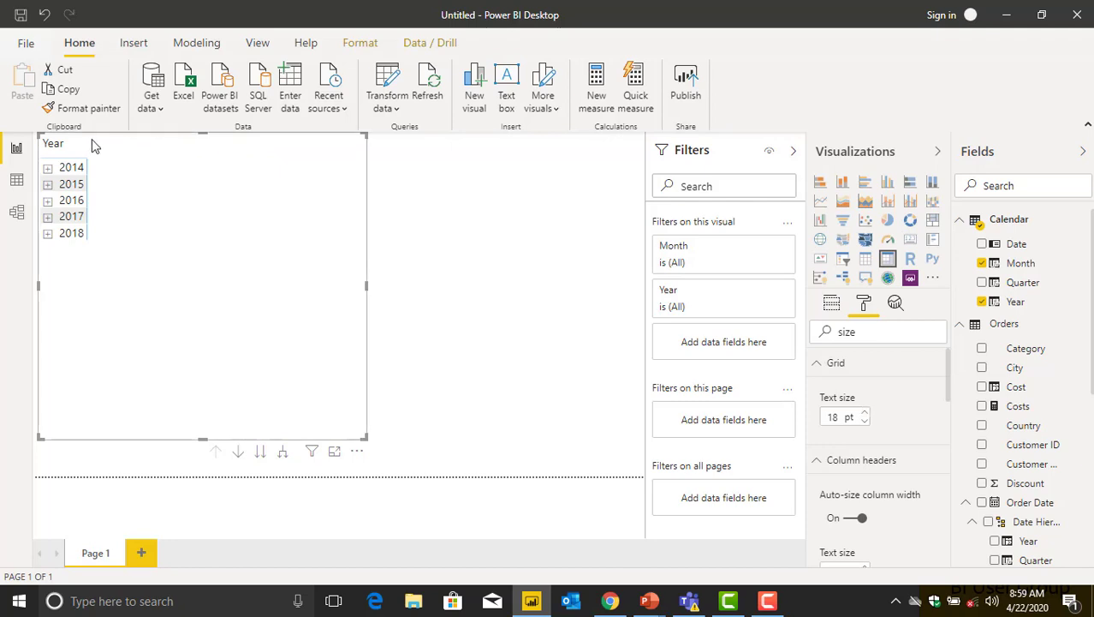
Expand the 2014 row of the matrix to its months and examine their order
left_click(54, 144)
left_click(59, 168)
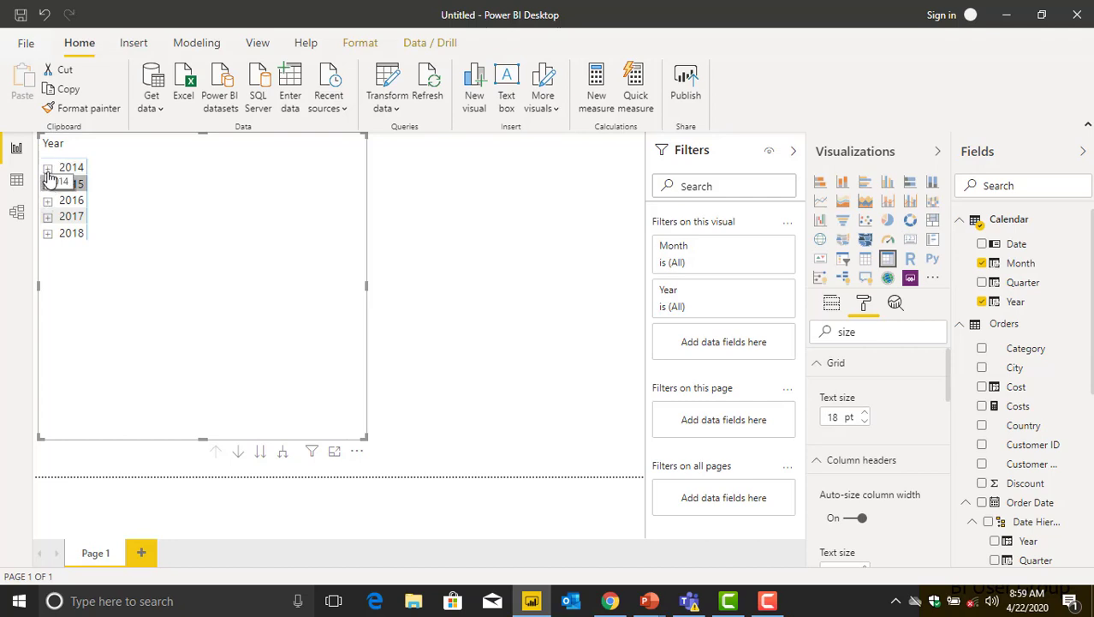
left_click(49, 170)
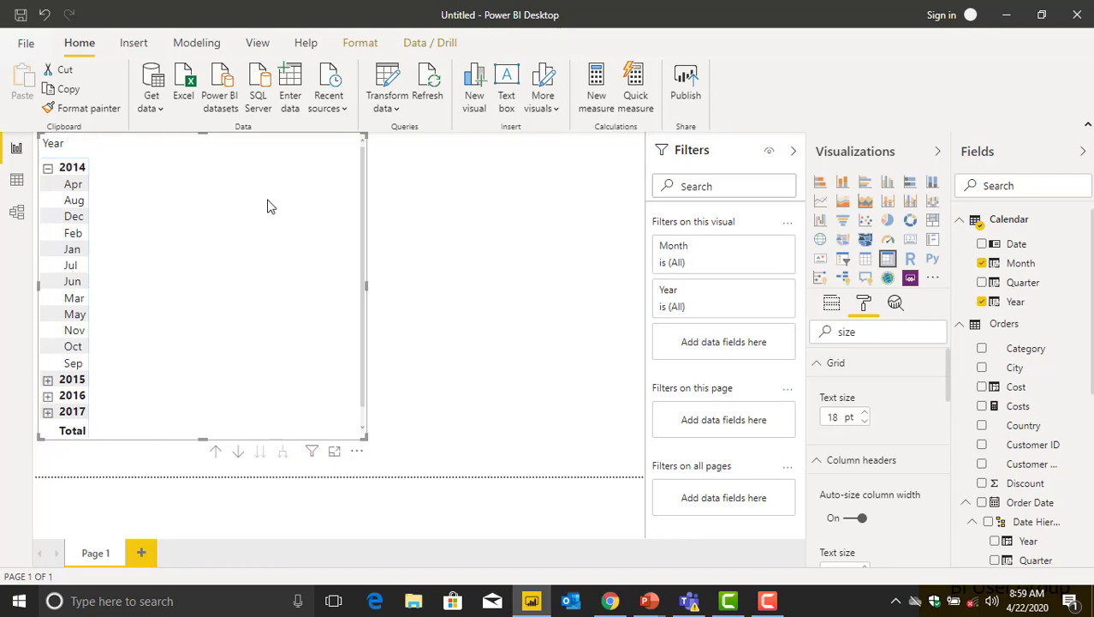
left_click(74, 200)
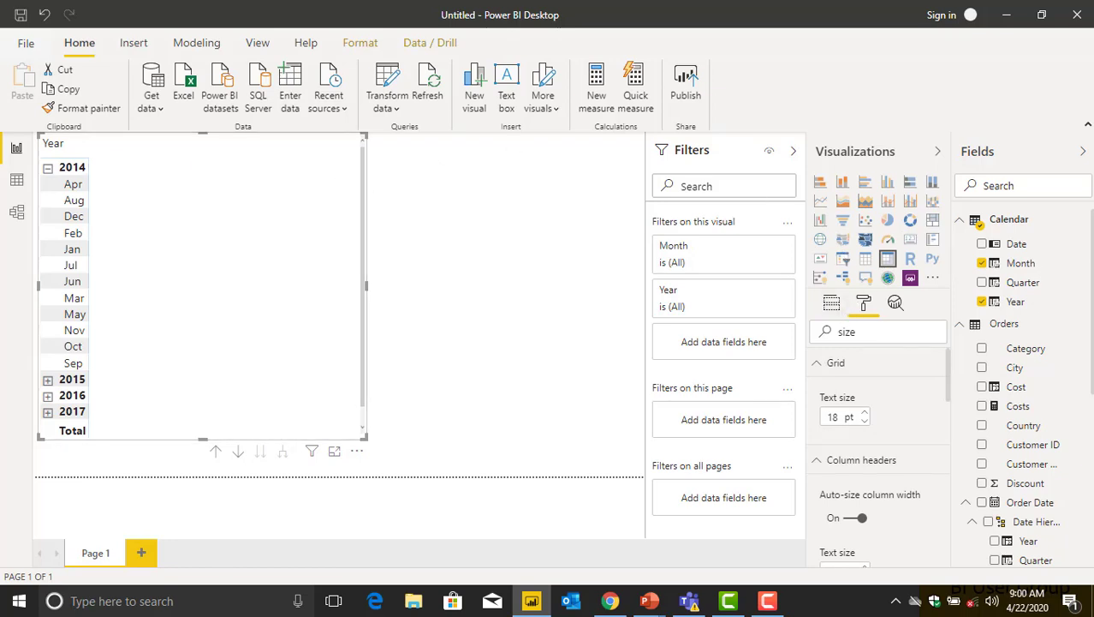
Add the Orders table's Costs measure to the matrix as its values
scroll(1070, 281, "down", 1)
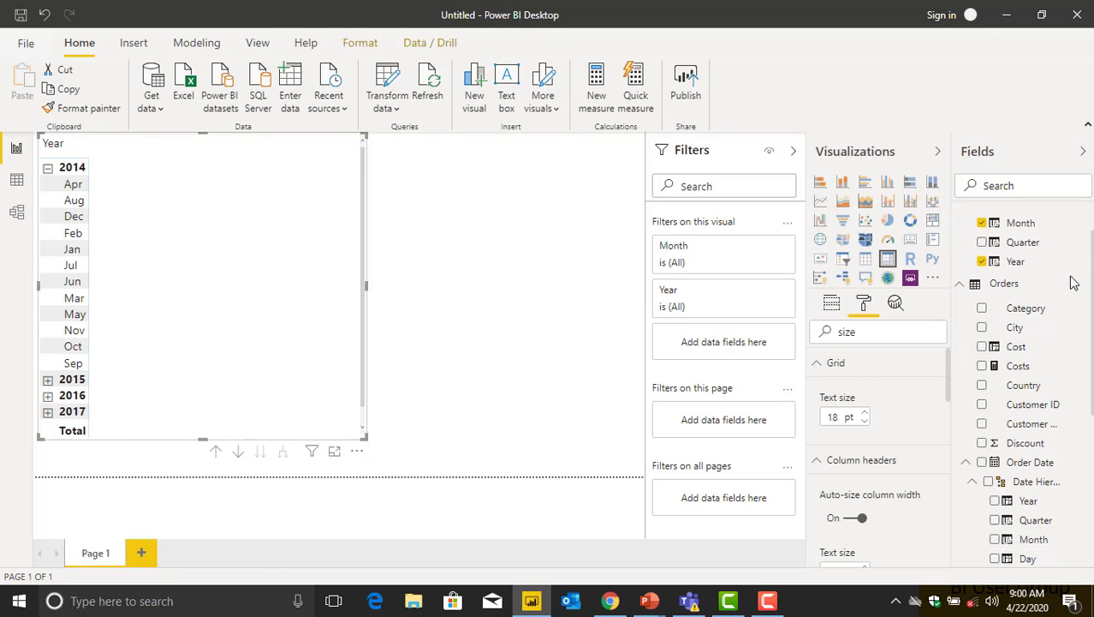
left_click(983, 366)
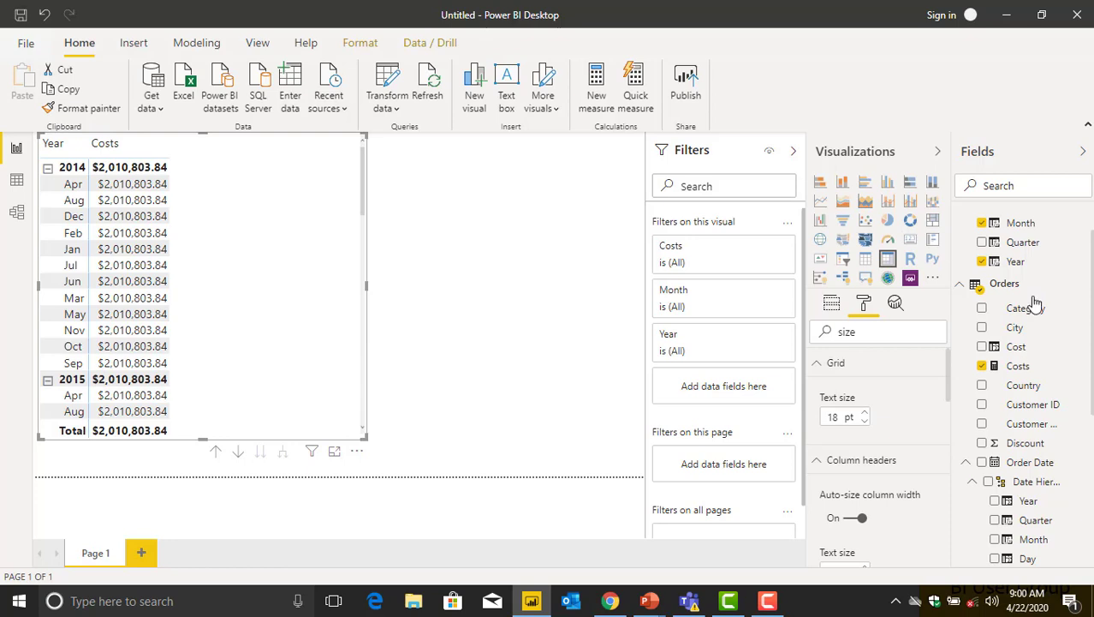
scroll(1023, 387, "up", 1)
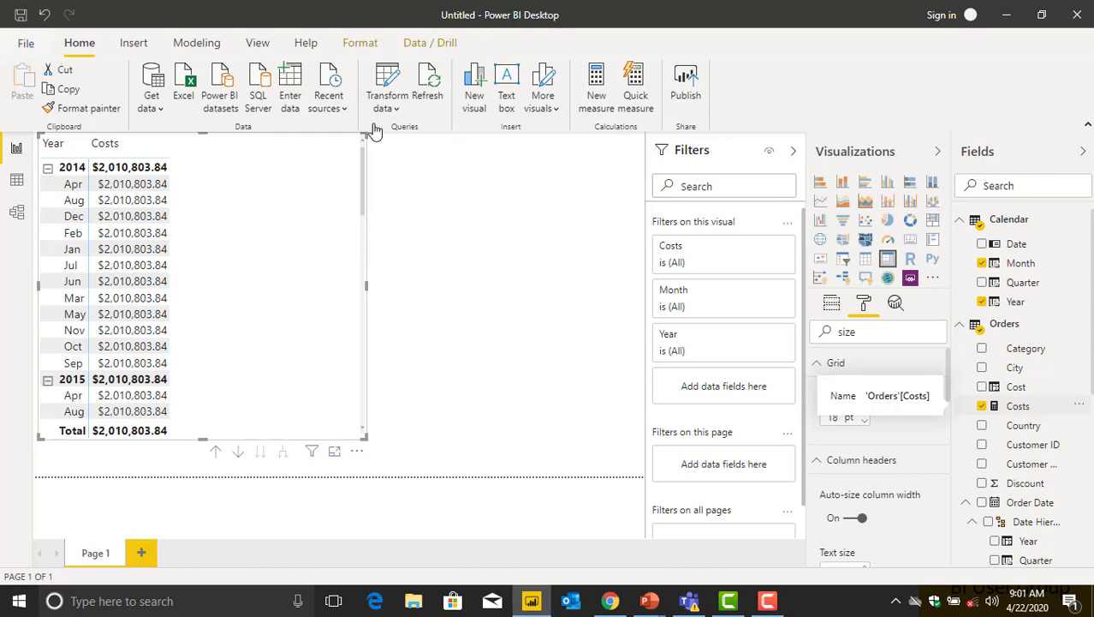
Relate the Orders table's Order Date to the Calendar table's Date in the model, and return to the report page
left_click(17, 214)
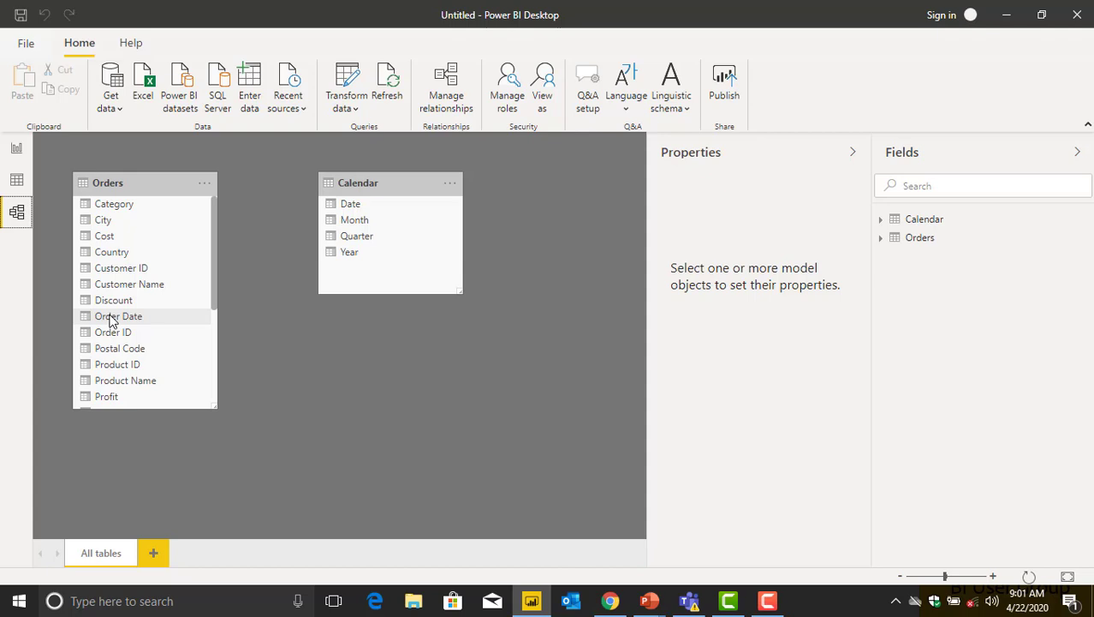
left_click_drag(111, 320, 357, 208)
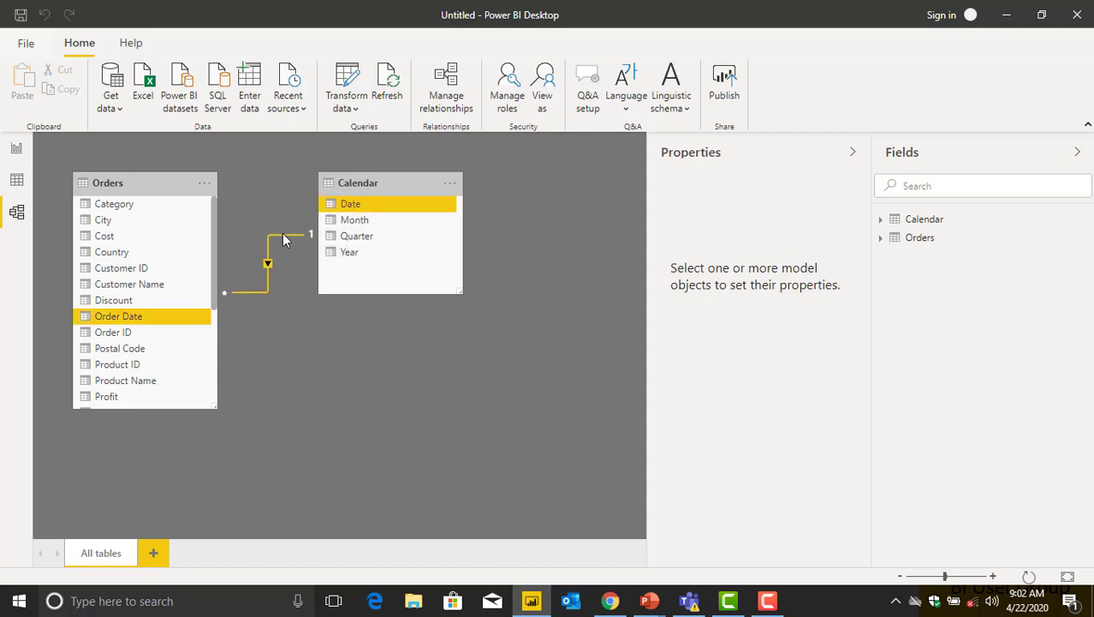
left_click(17, 149)
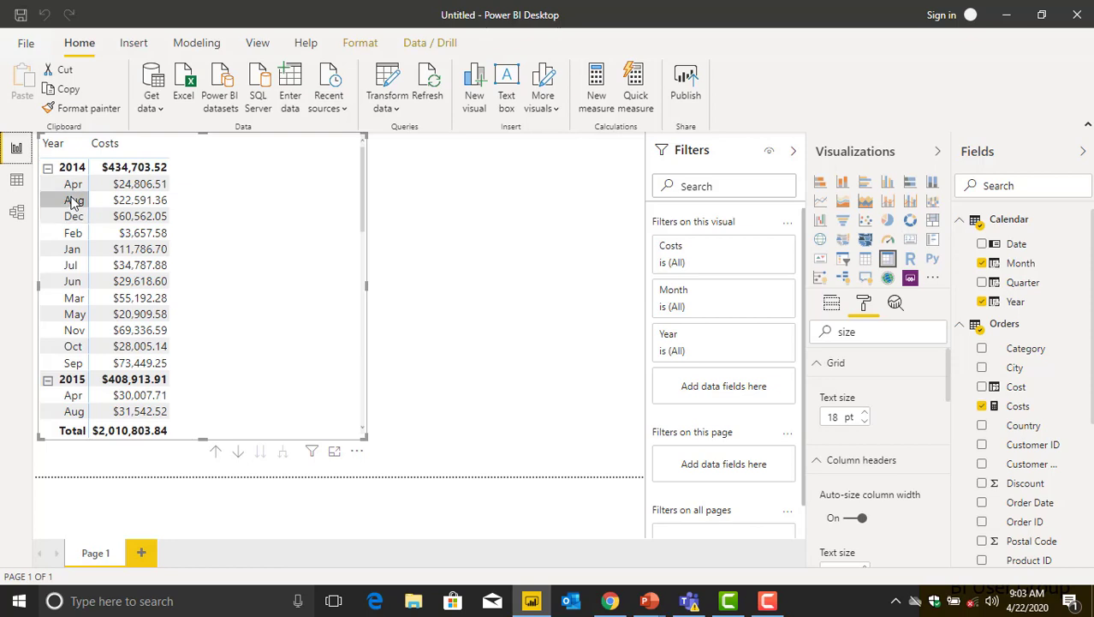
Add a new calculated column named Month NO to the Calendar table
left_click(16, 183)
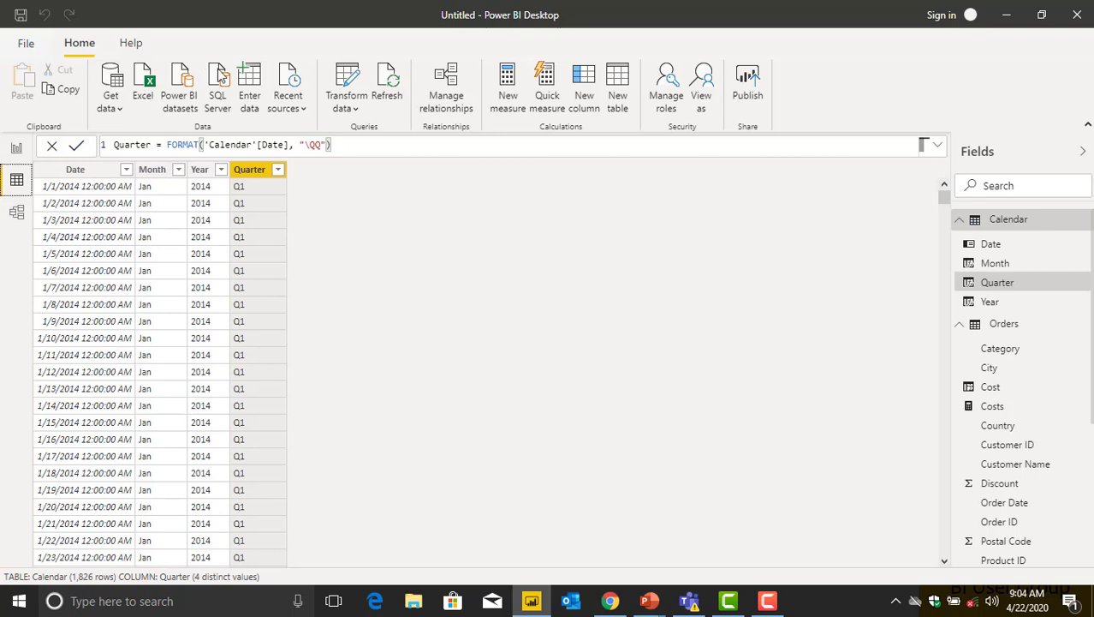
left_click(257, 173)
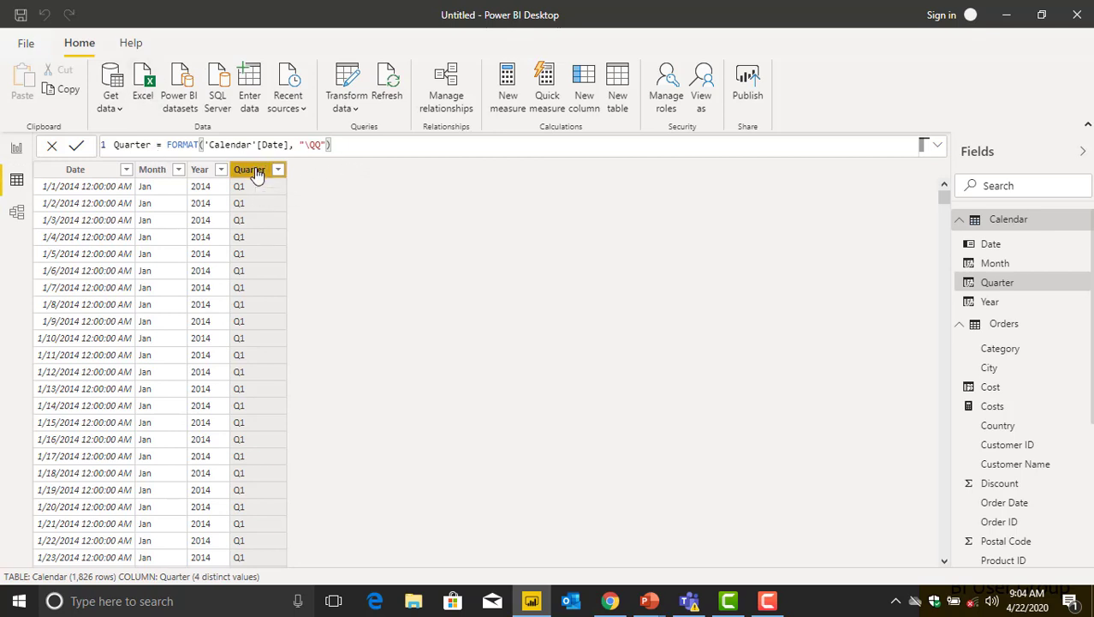
left_click(583, 83)
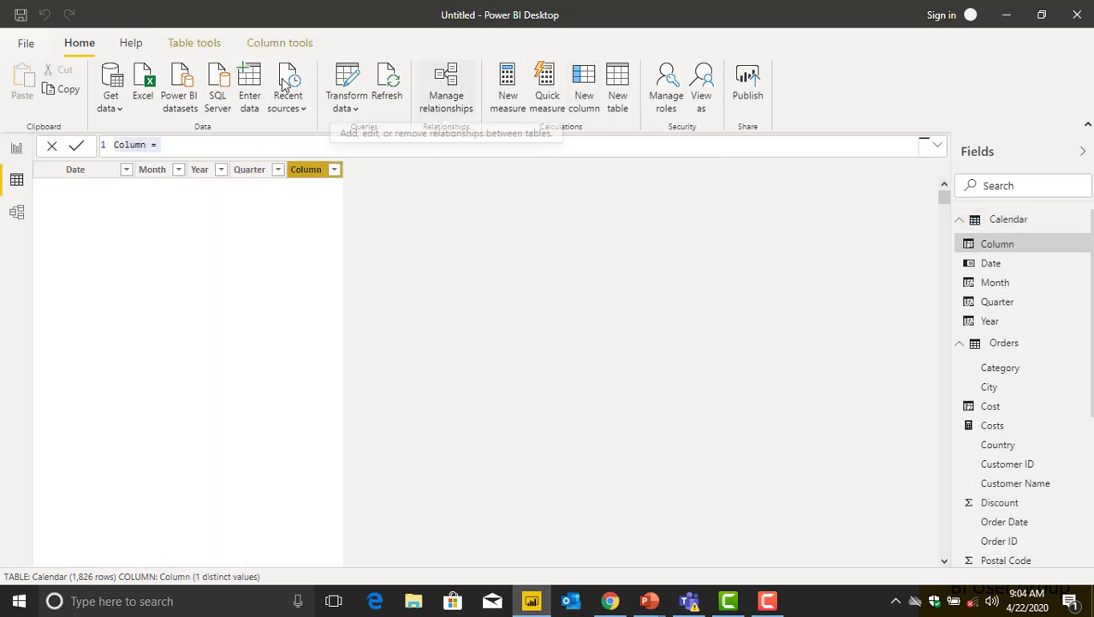
left_click(146, 144)
key("BackSpace")
key("BackSpace")
key("BackSpace")
key("BackSpace")
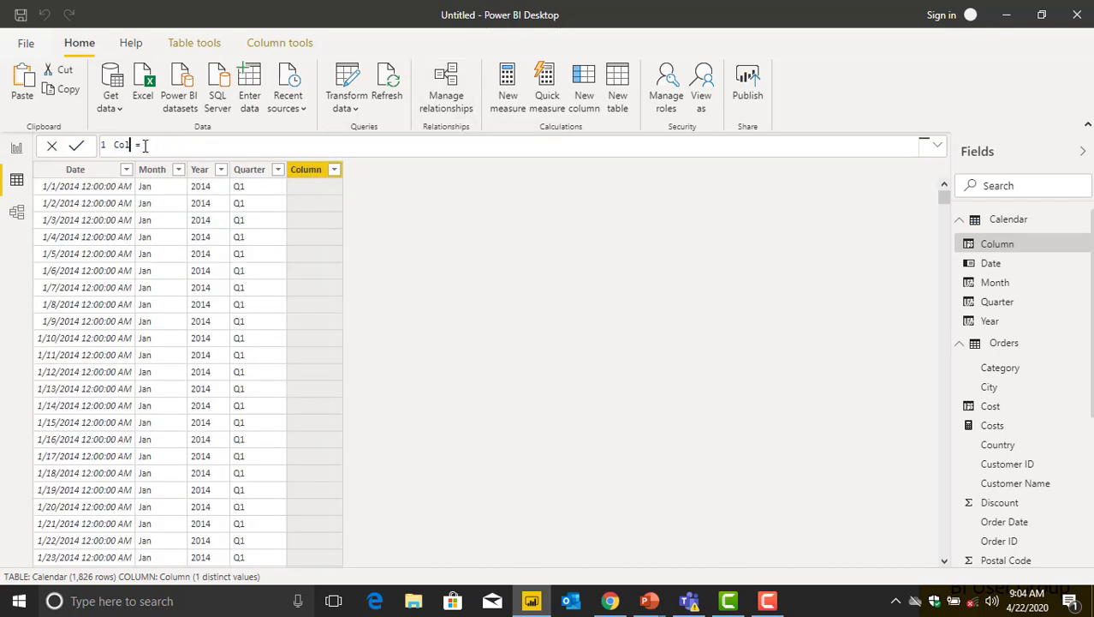
key("BackSpace")
key("BackSpace")
type("Month NO")
Define the Month NO column with the formula MONTH('Calendar'[Date]) and commit it
left_click(181, 144)
type("mont")
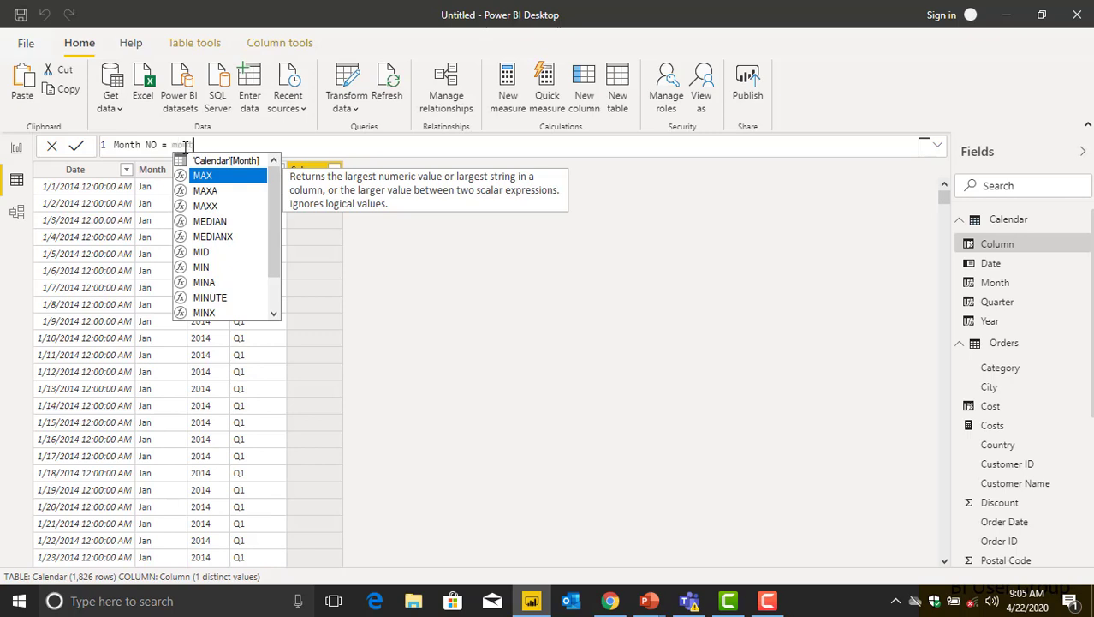
type("h")
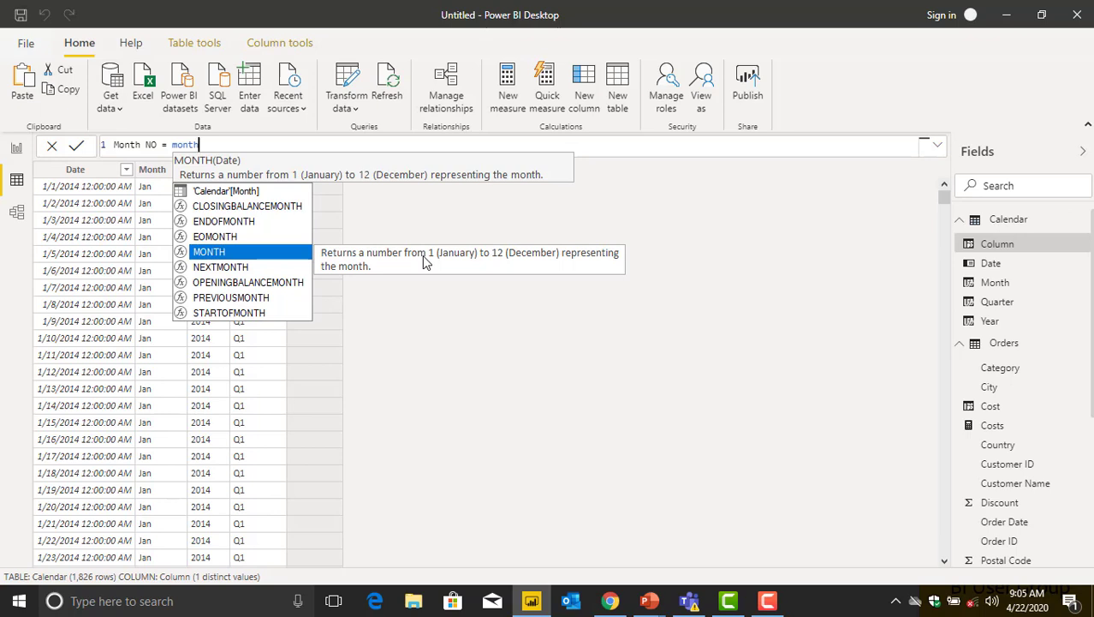
key("Tab")
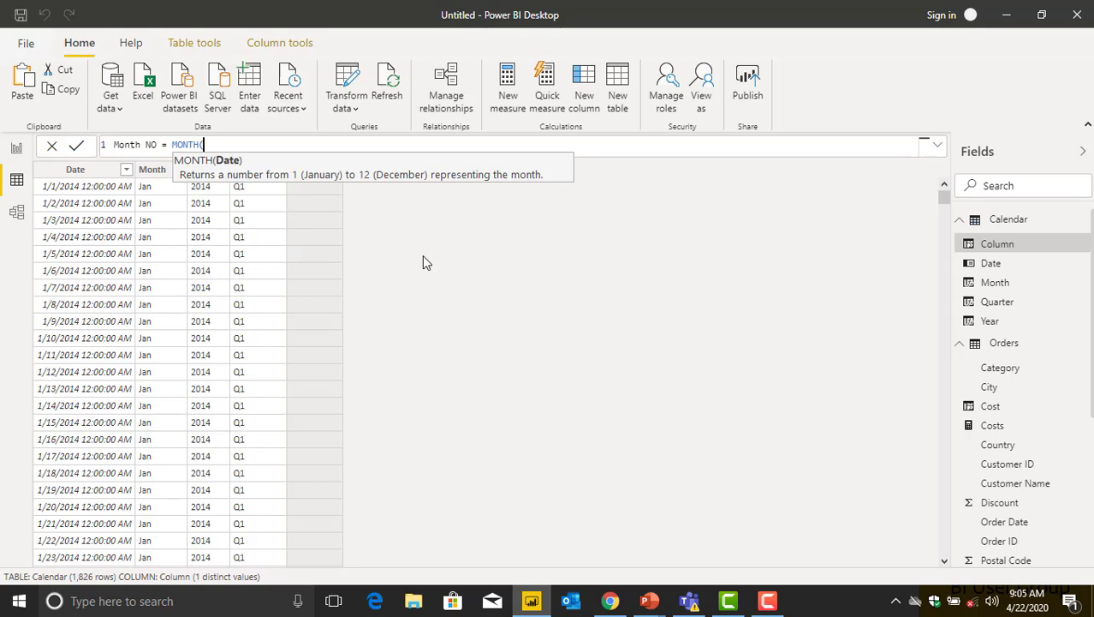
type("calen")
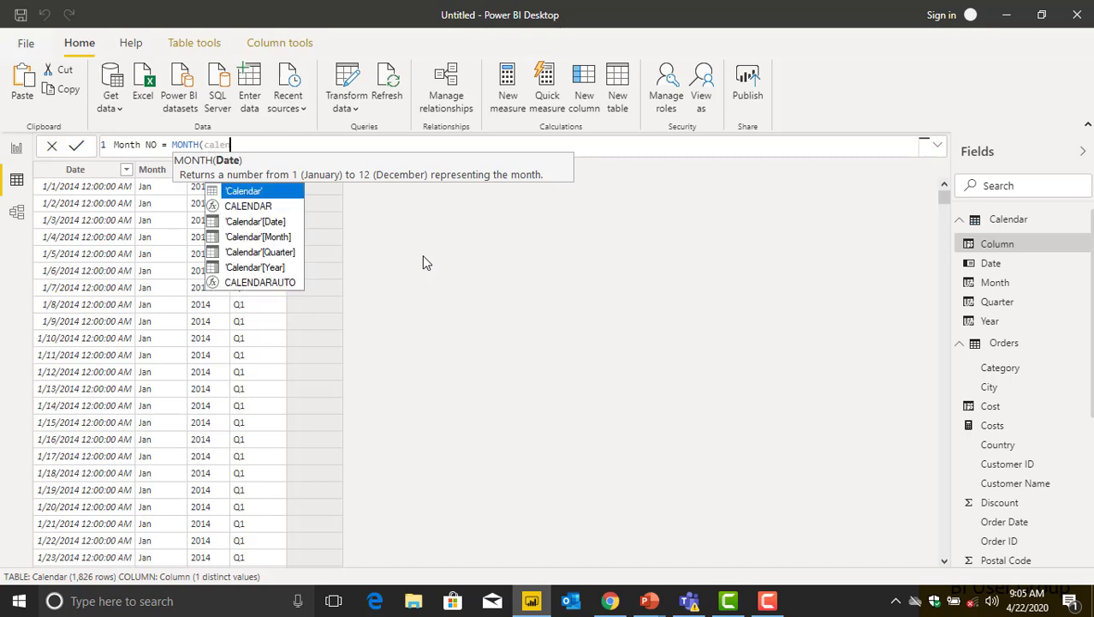
key("Down")
key("Down")
key("Tab")
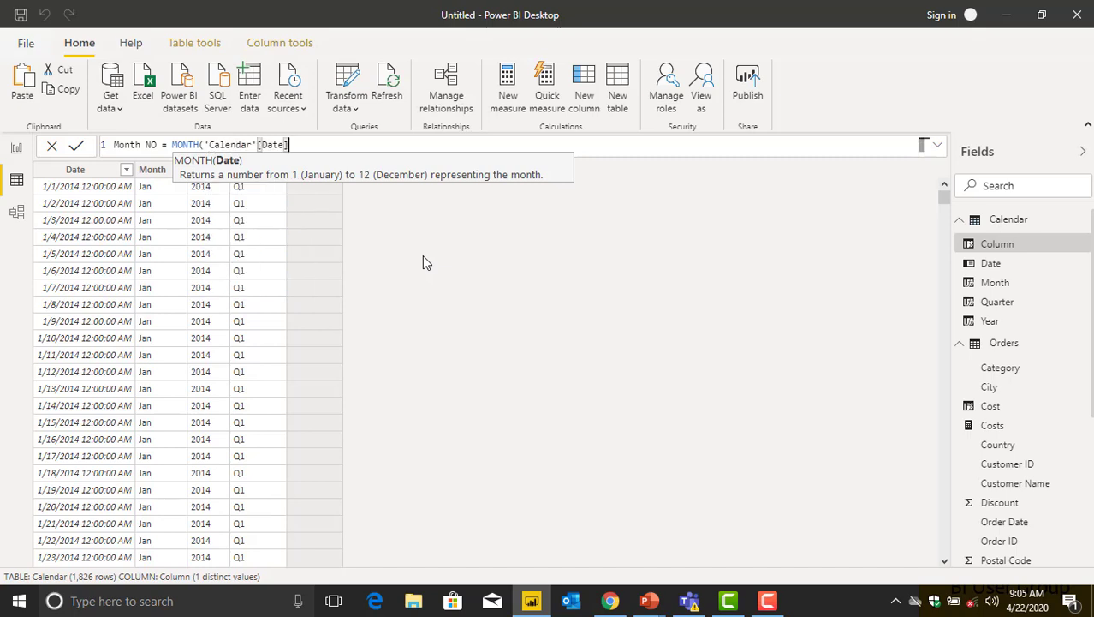
type(")")
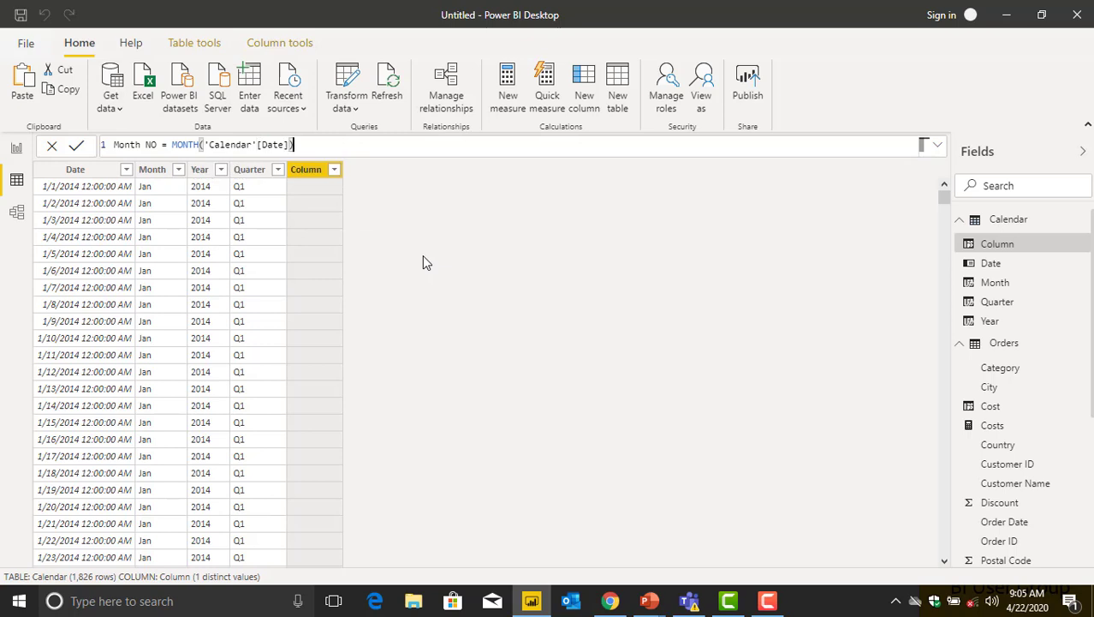
key("Return")
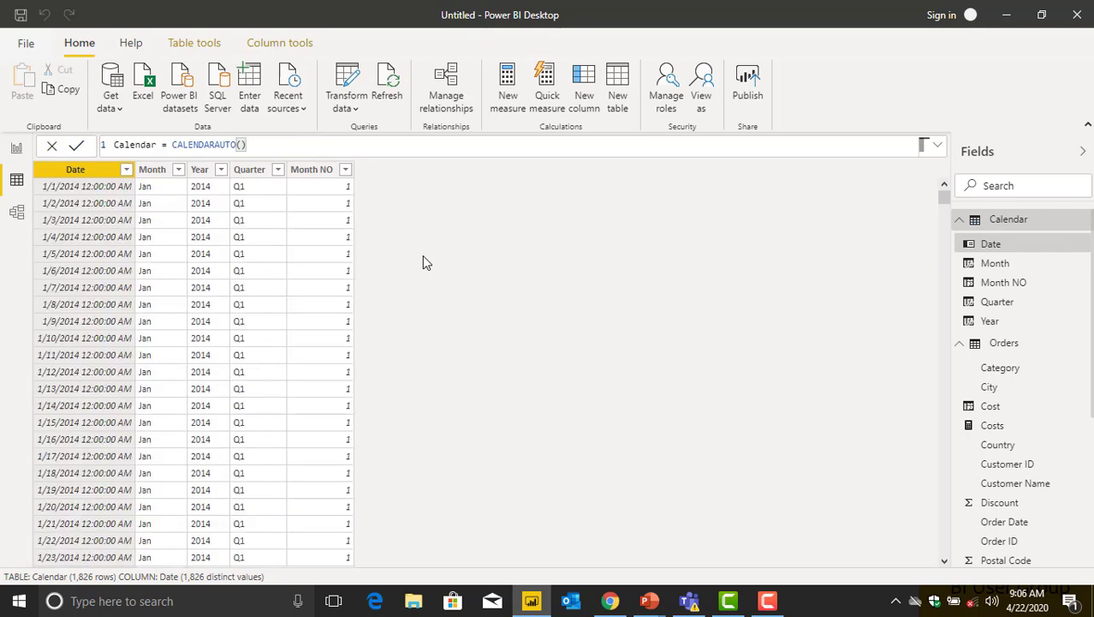
Sort the Calendar table's Month column by Month NO and check the month order in the report matrix
left_click(318, 172)
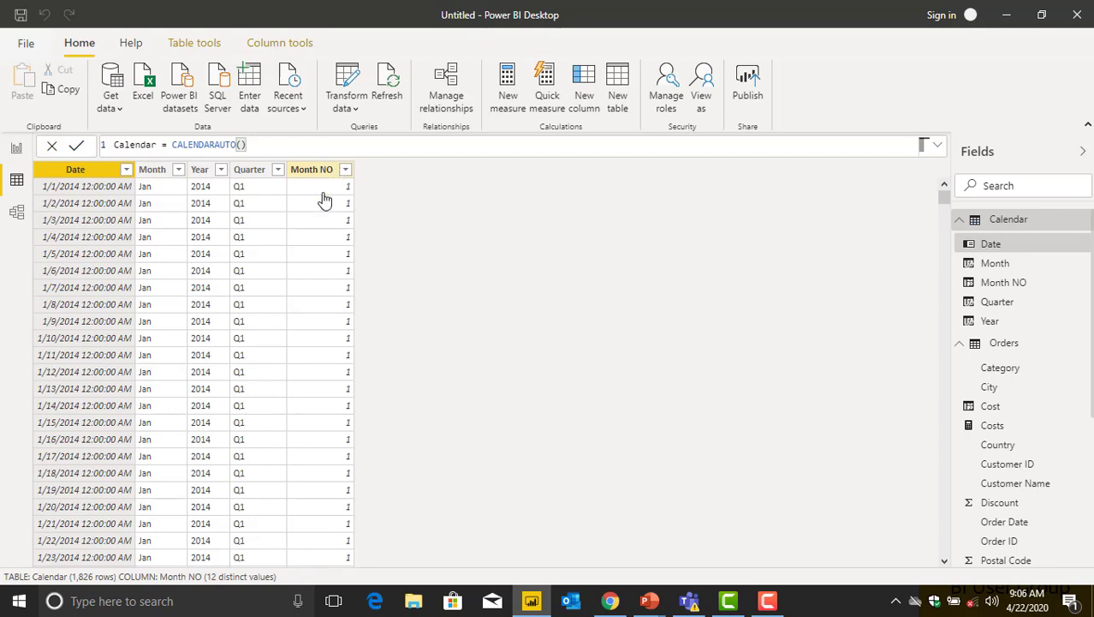
left_click(319, 170)
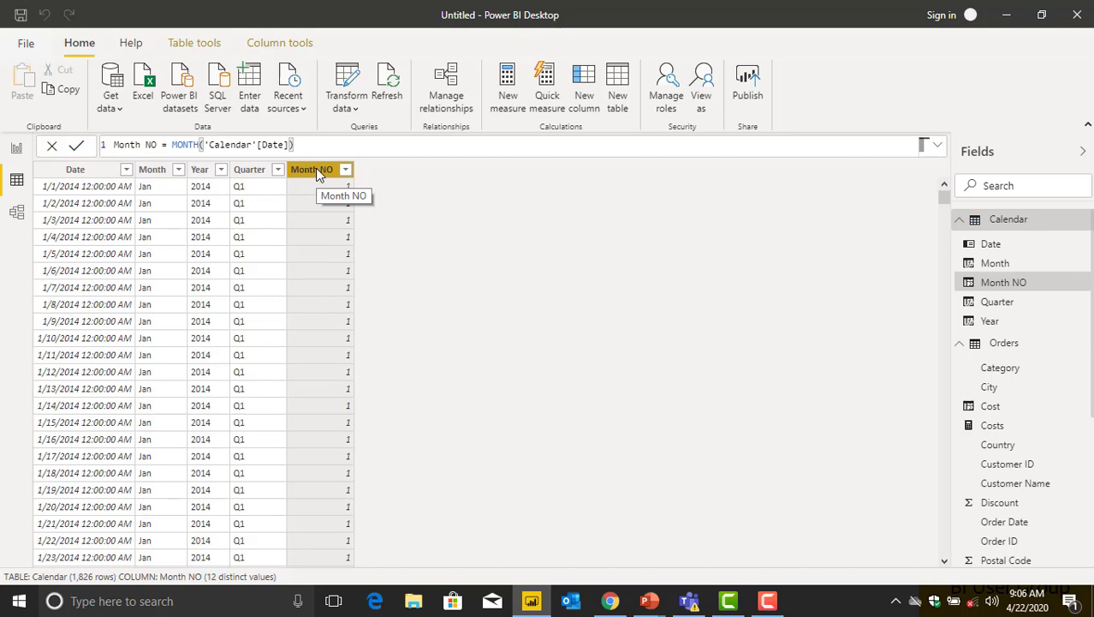
left_click(152, 170)
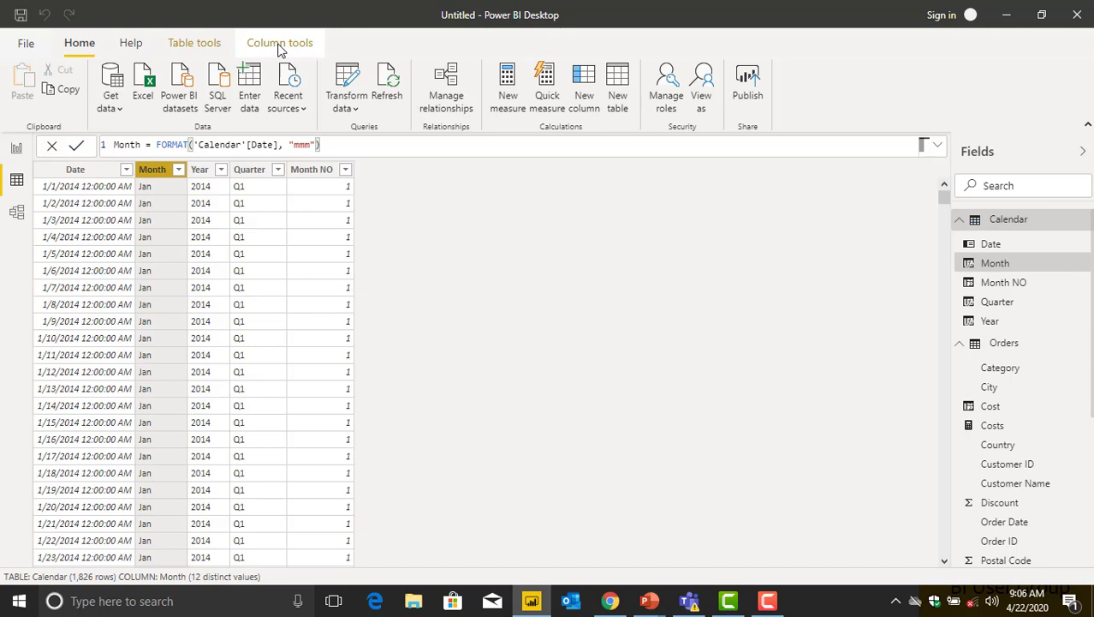
left_click(280, 44)
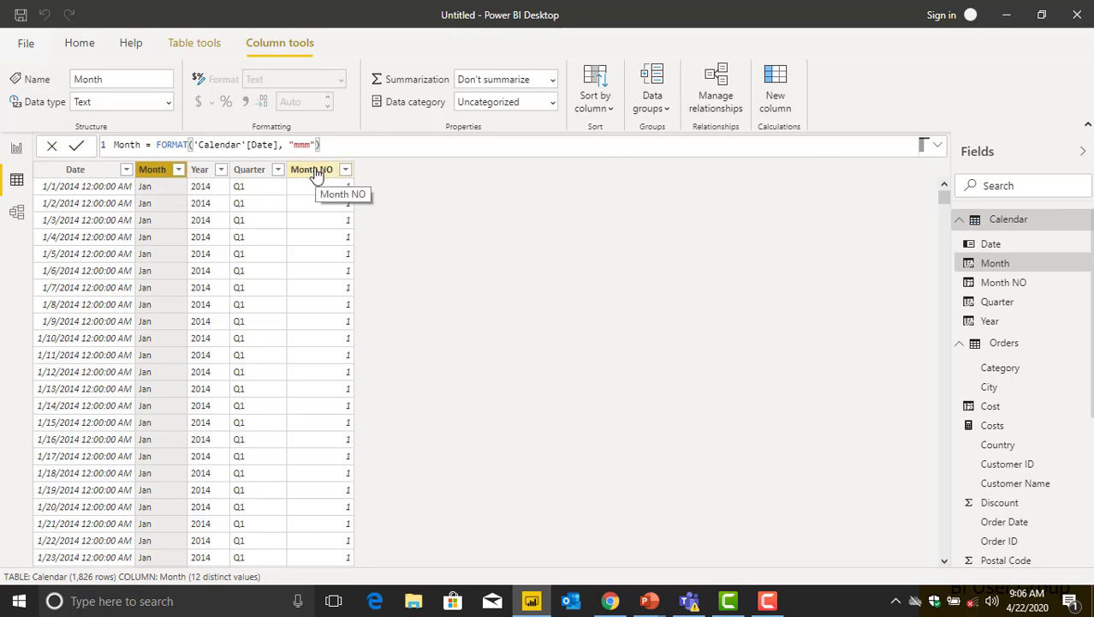
left_click(609, 112)
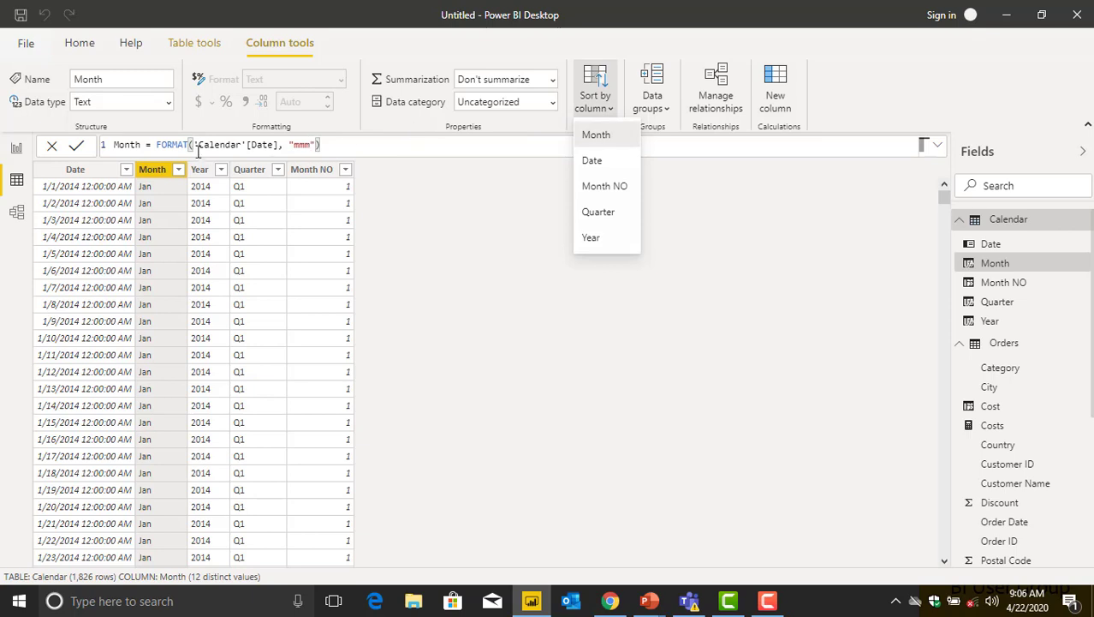
left_click(592, 189)
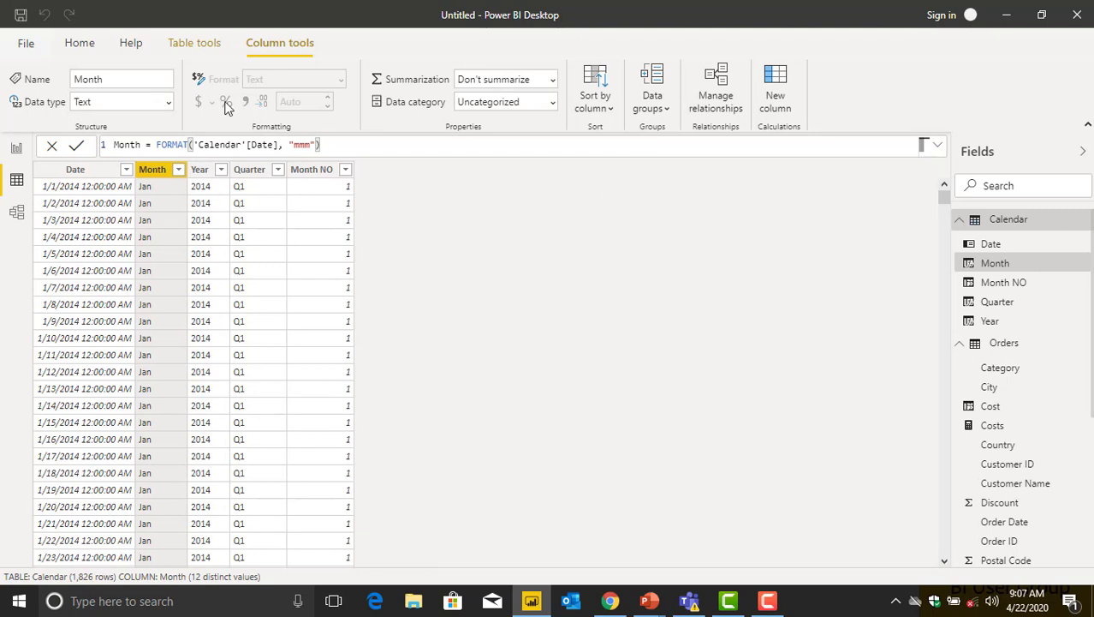
left_click(14, 150)
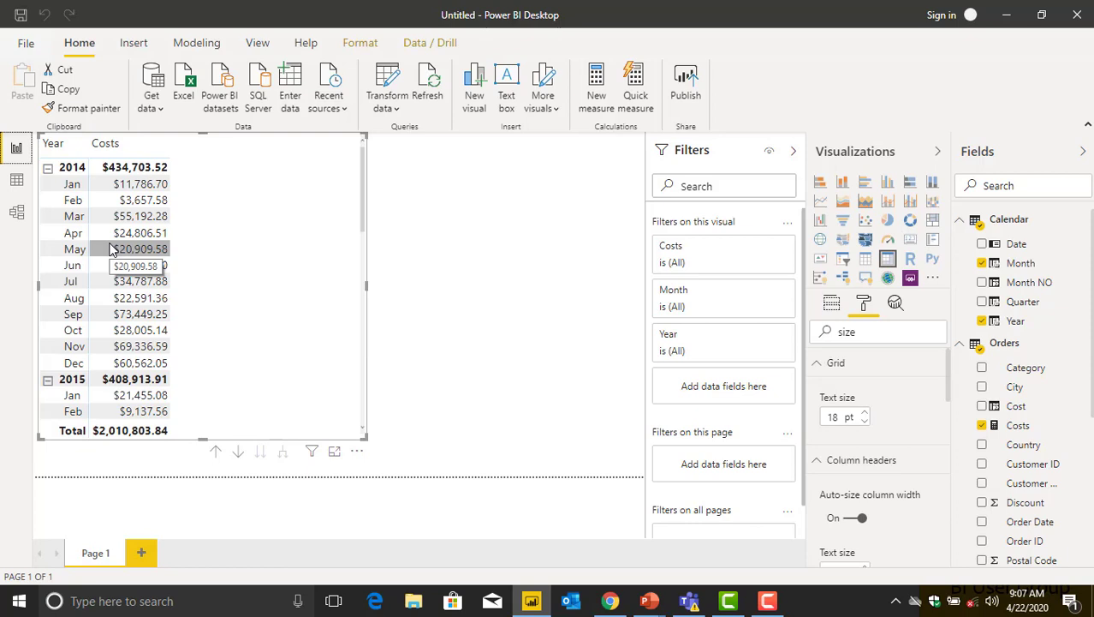
Create a new measure in the Orders table and name it PM Cost
left_click(366, 177)
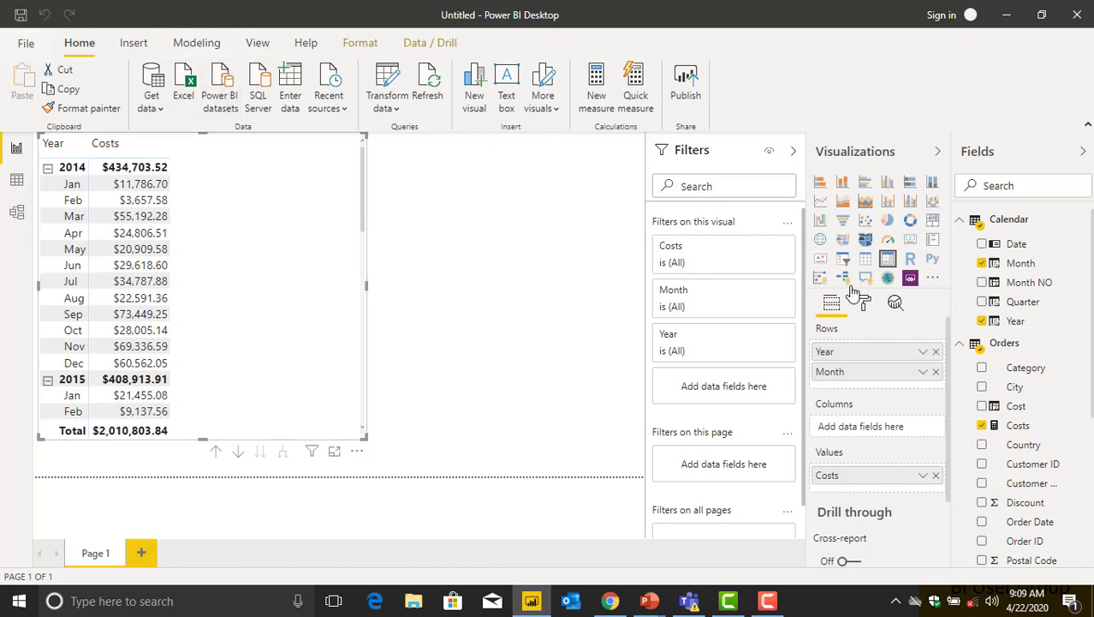
right_click(1004, 347)
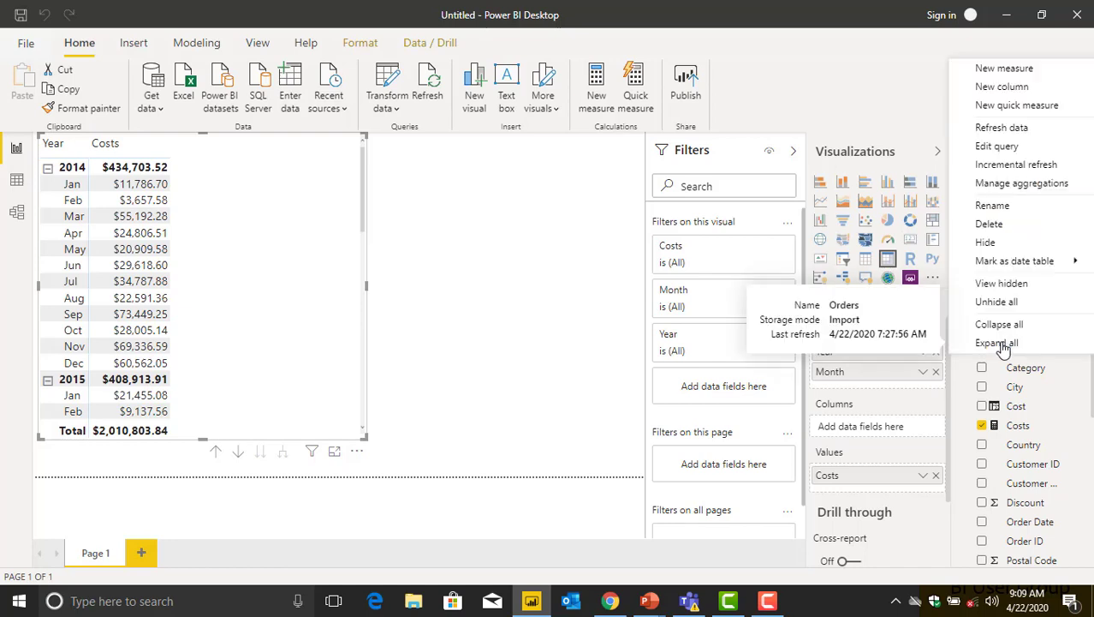
left_click(1000, 72)
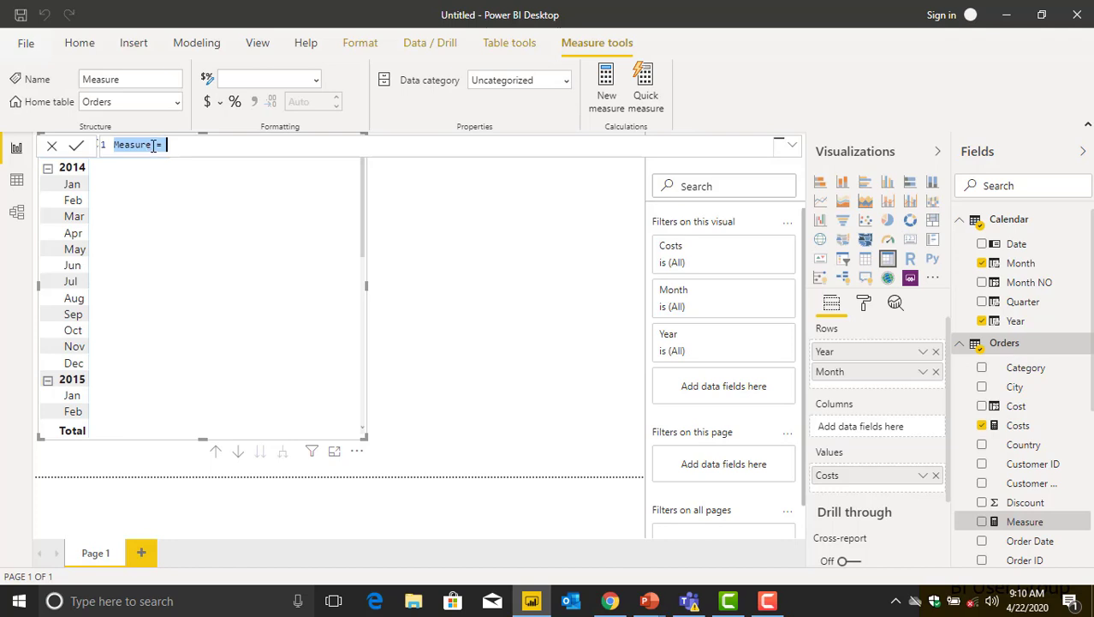
left_click(153, 145)
key("BackSpace")
key("BackSpace")
key("BackSpace")
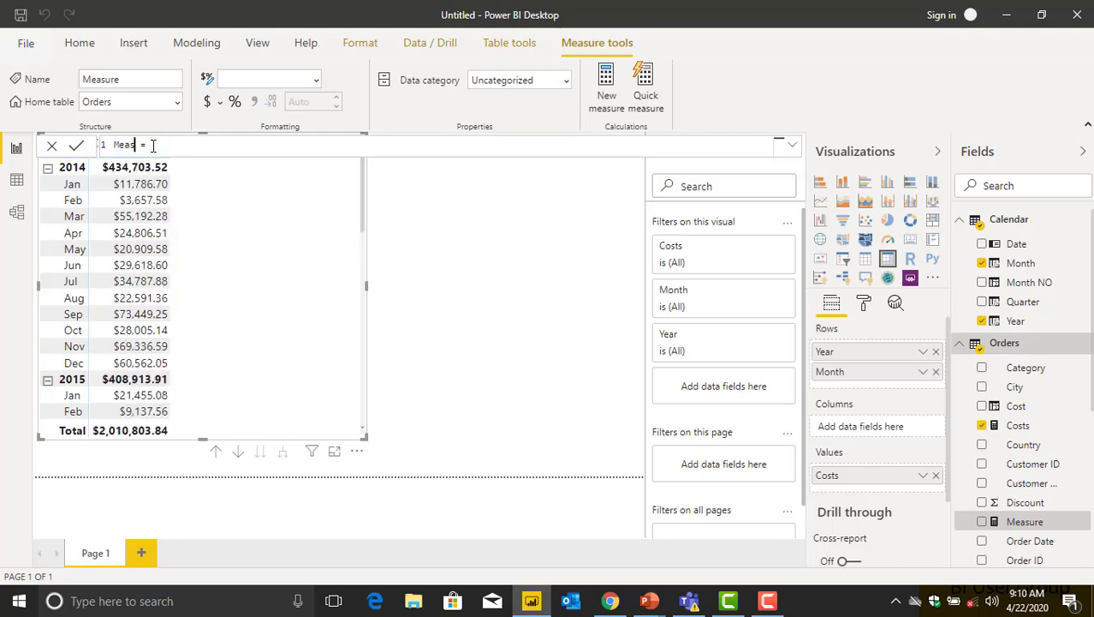
key("BackSpace")
key("BackSpace")
key("BackSpace")
key("BackSpace")
type("PM Cost")
Begin the PM Cost formula with CALCULATE, using the Costs measure as its expression
left_click(171, 147)
type("cal")
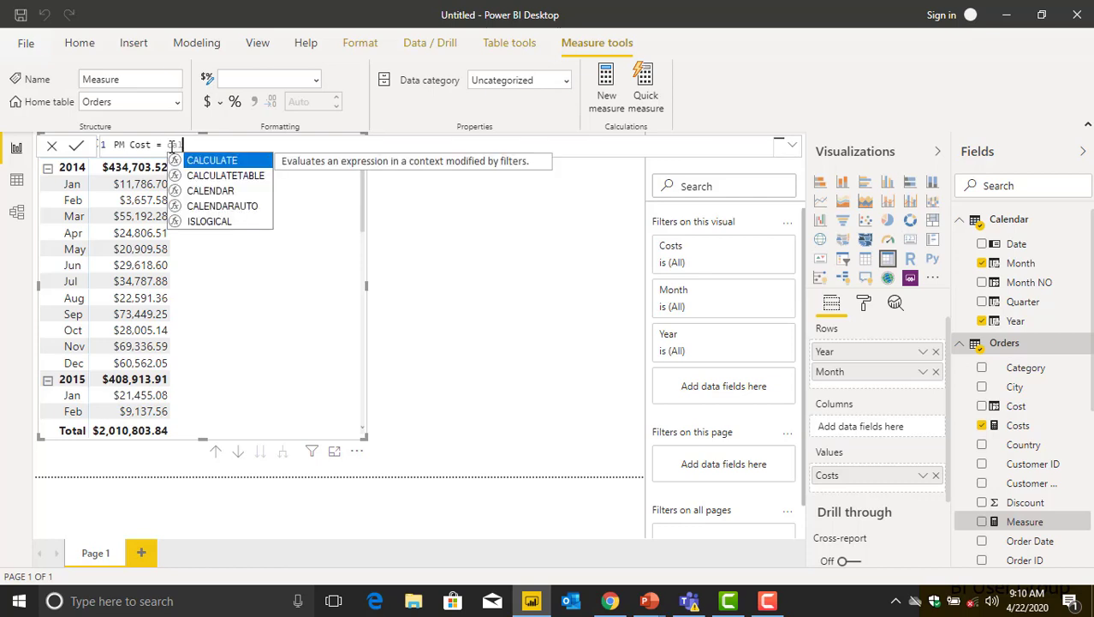
key("Tab")
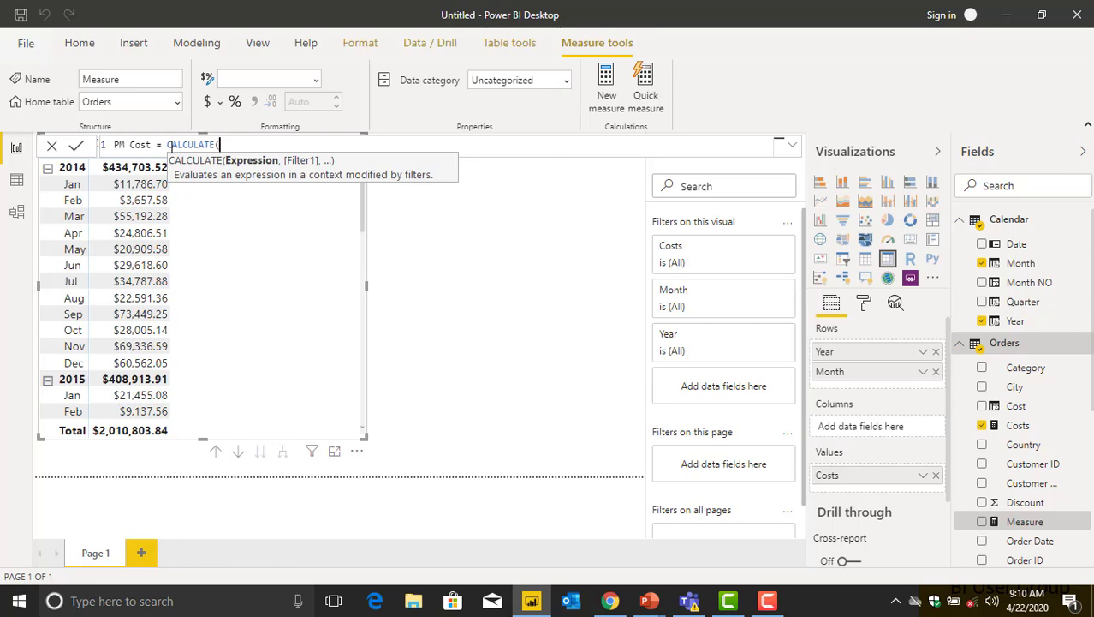
type("cost")
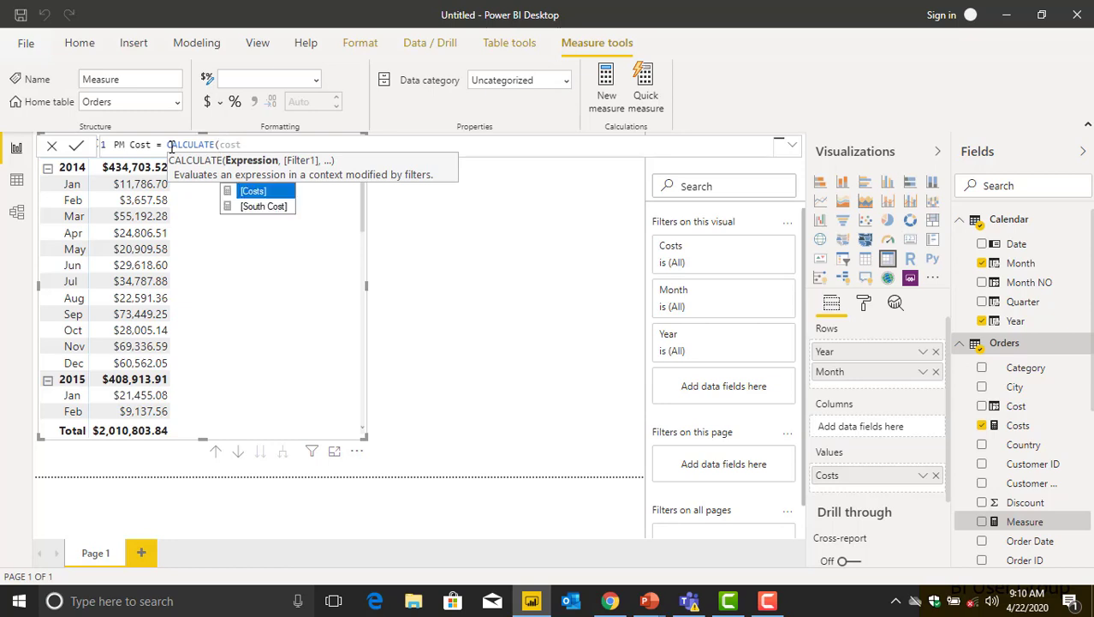
key("Tab")
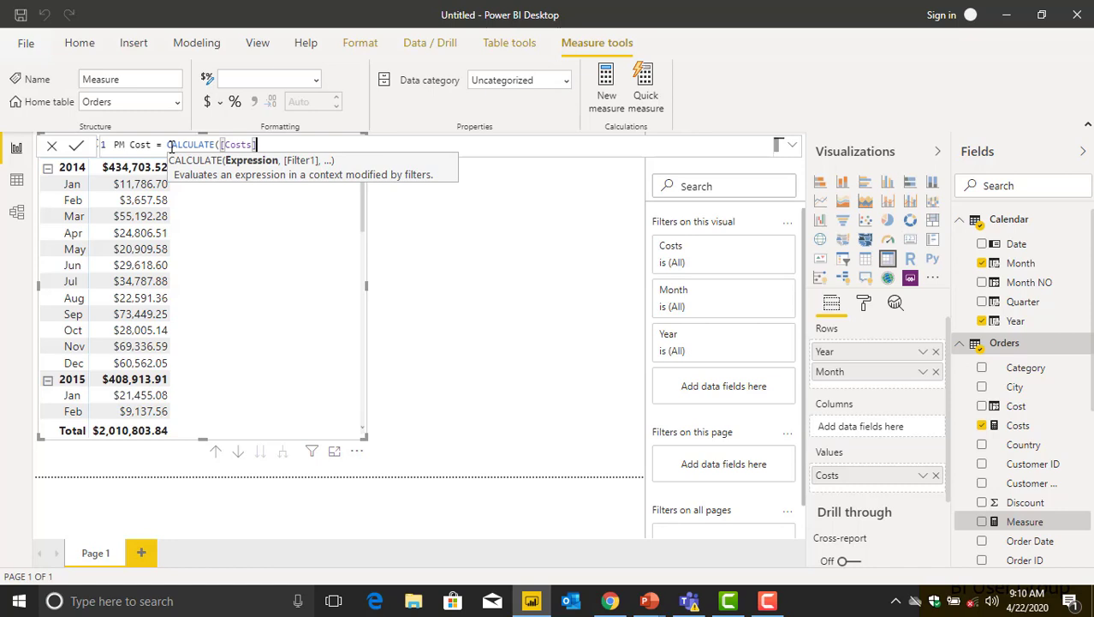
type(",")
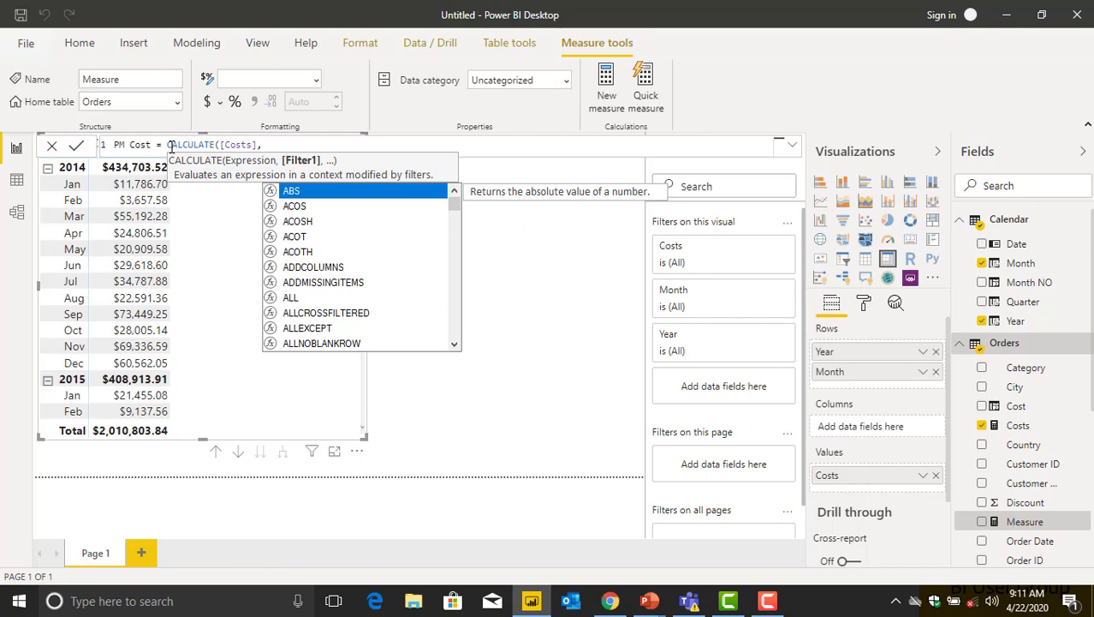
Add PREVIOUSMONTH over 'Calendar'[Date] as the filter argument of the PM Cost formula
type("previo")
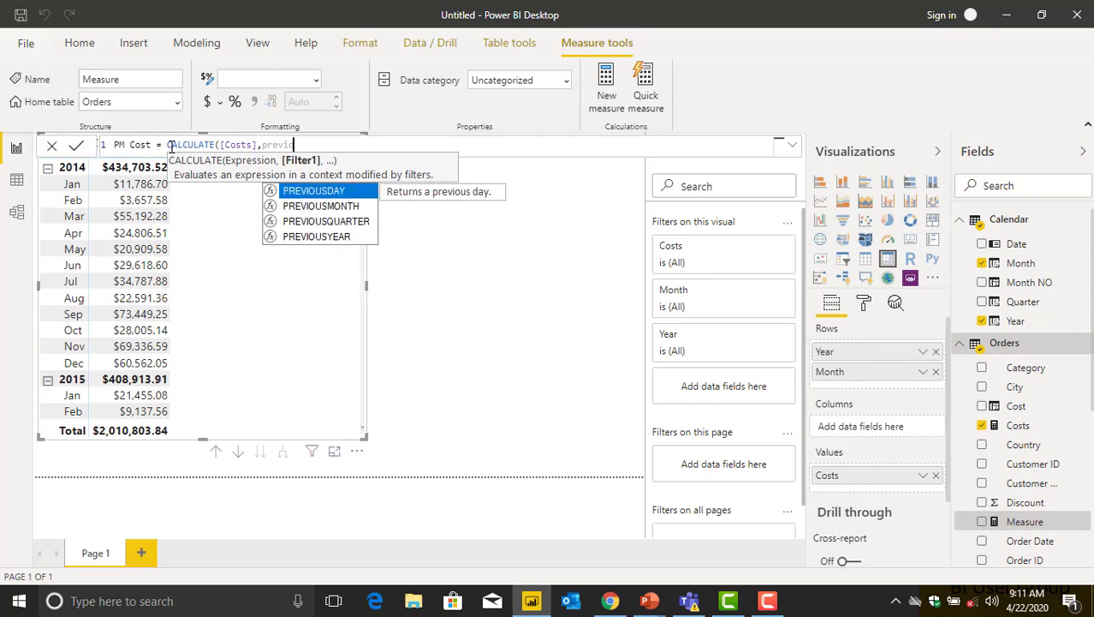
key("Down")
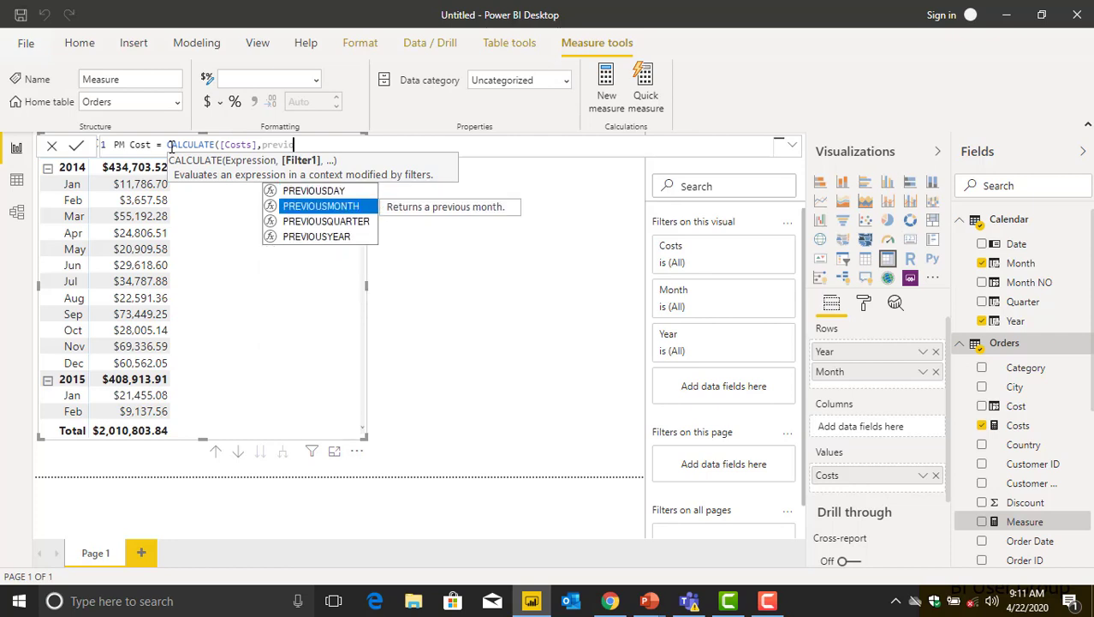
key("Tab")
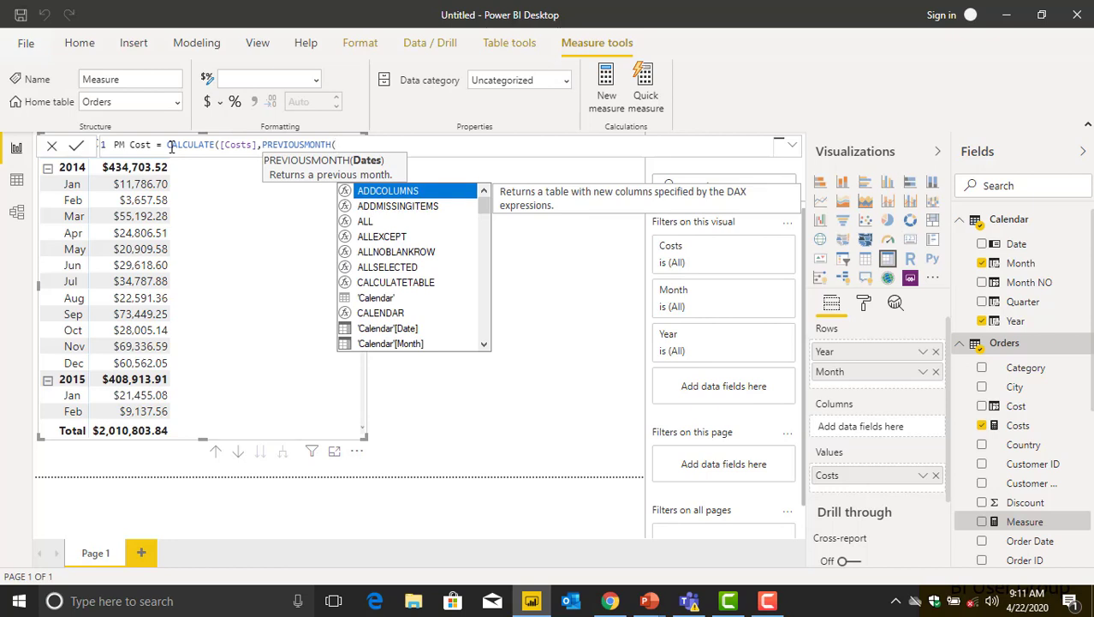
type("ca")
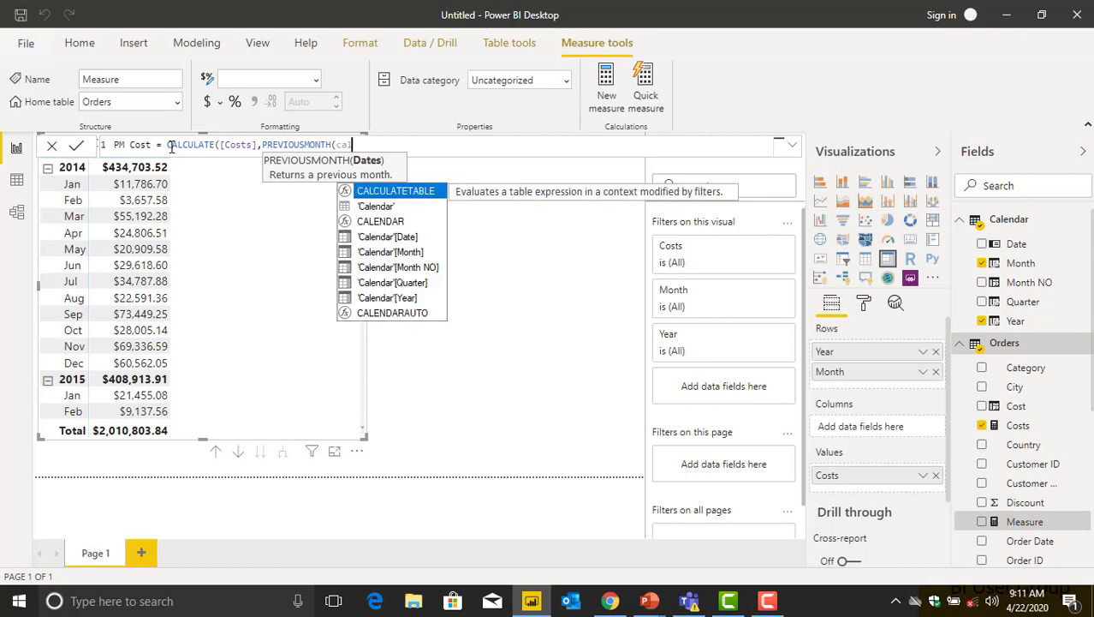
type("l")
key("Down")
key("Down")
key("Down")
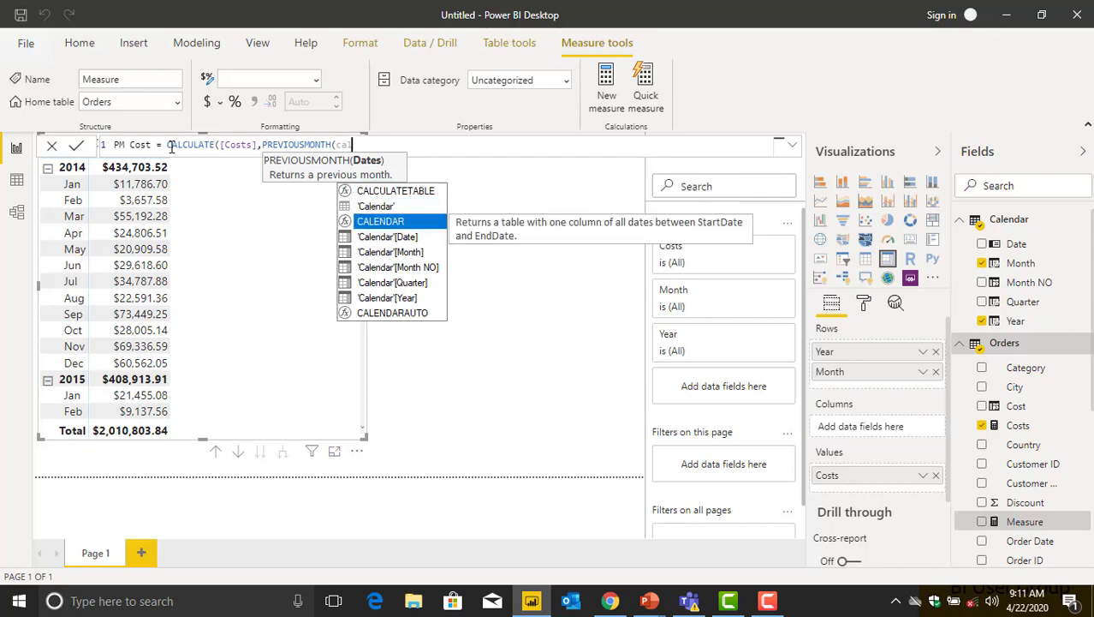
key("Tab")
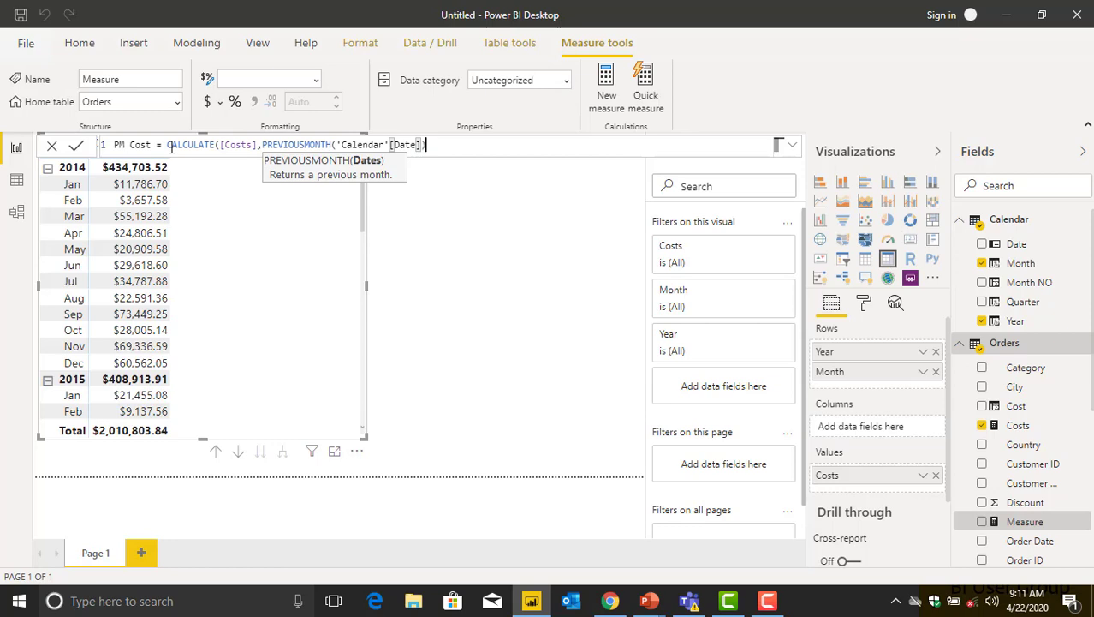
Close and commit the PM Cost formula, and add the measure to the matrix values beside Costs
type(")")
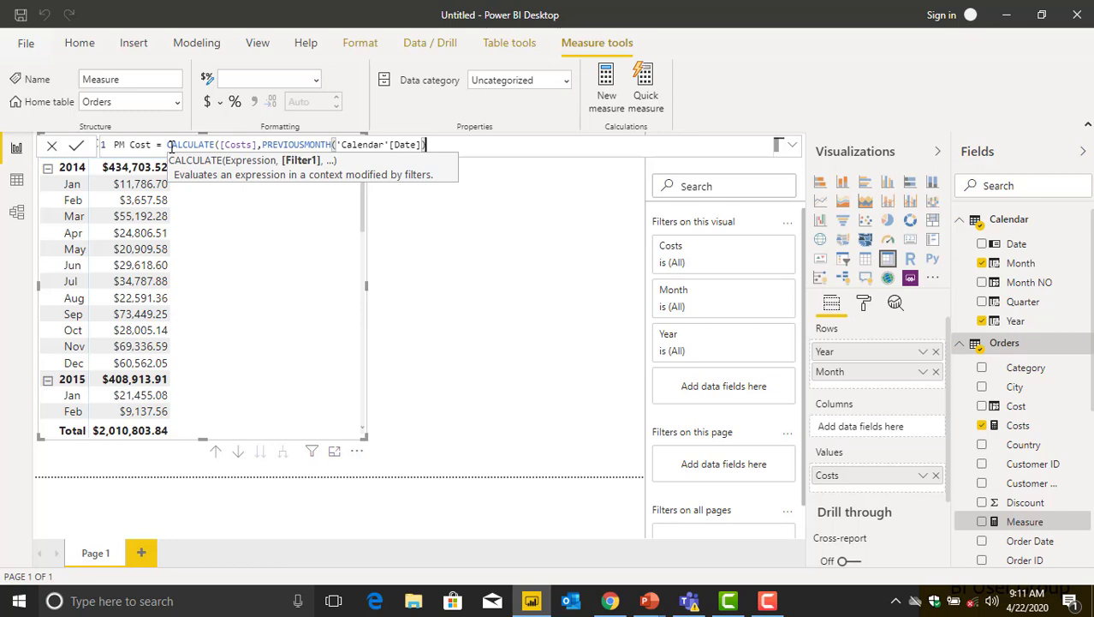
type(")")
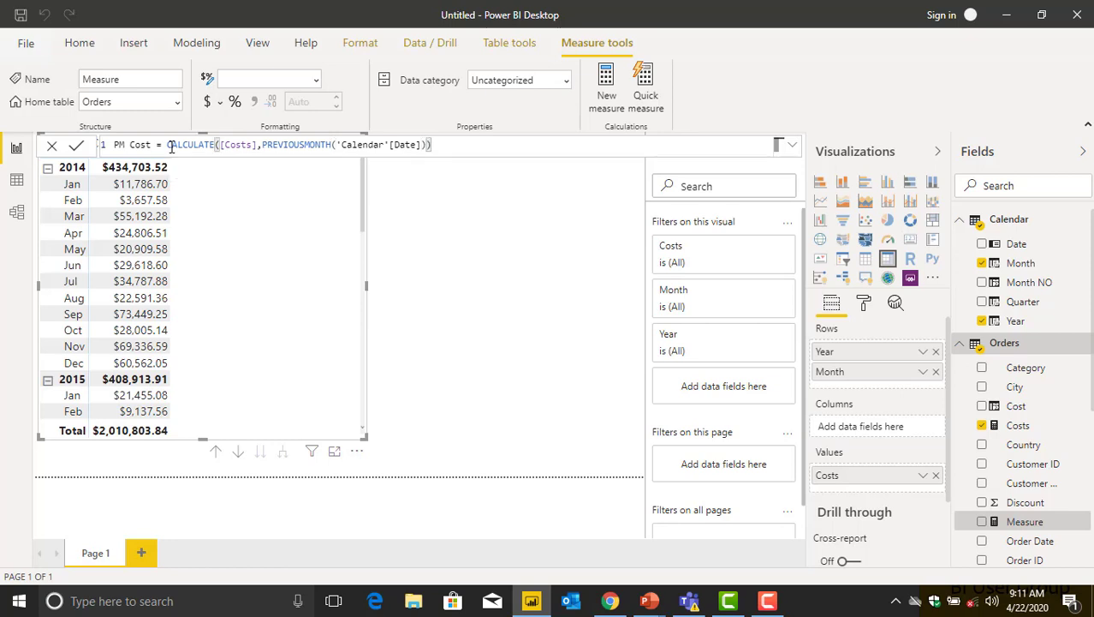
key("Return")
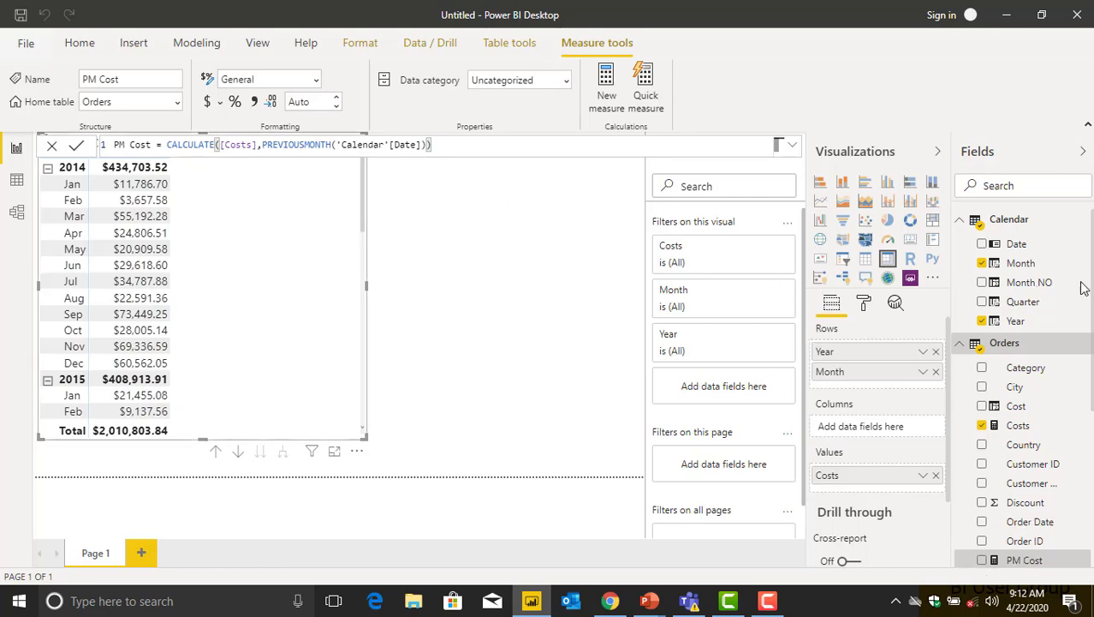
left_click(982, 560)
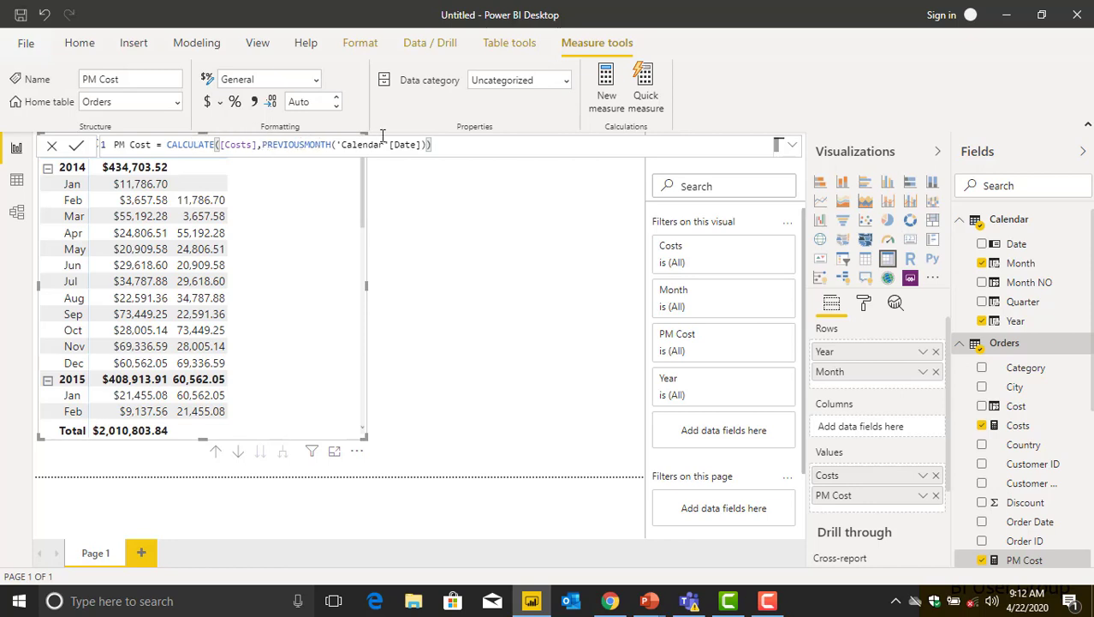
left_click_drag(262, 144, 445, 144)
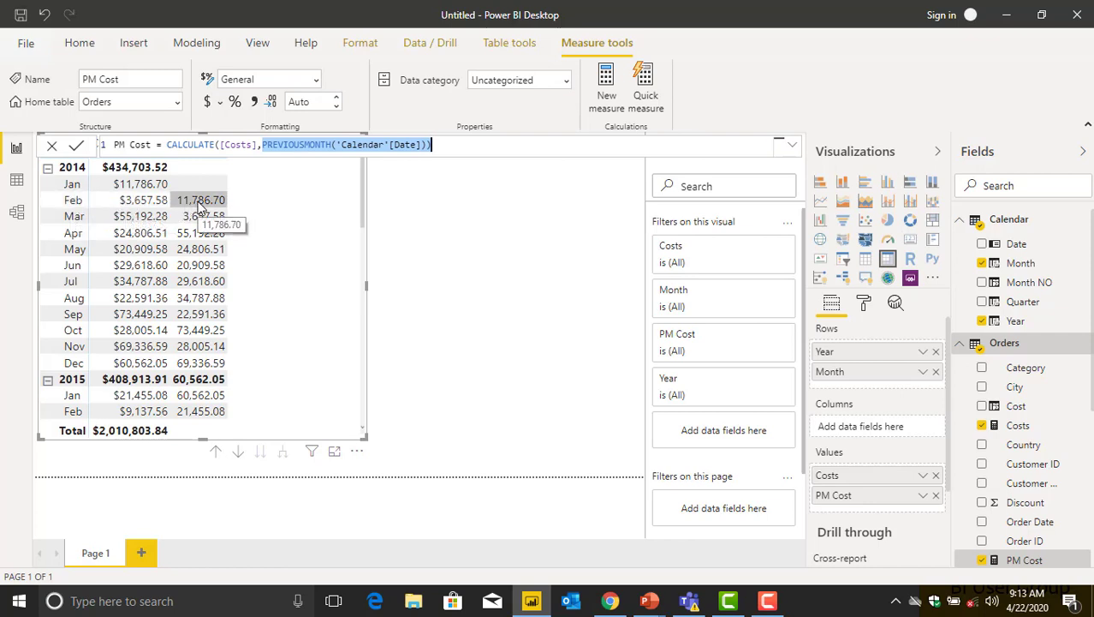
Create a new measure in the Orders table and name it MOM Cost Variance
right_click(1006, 347)
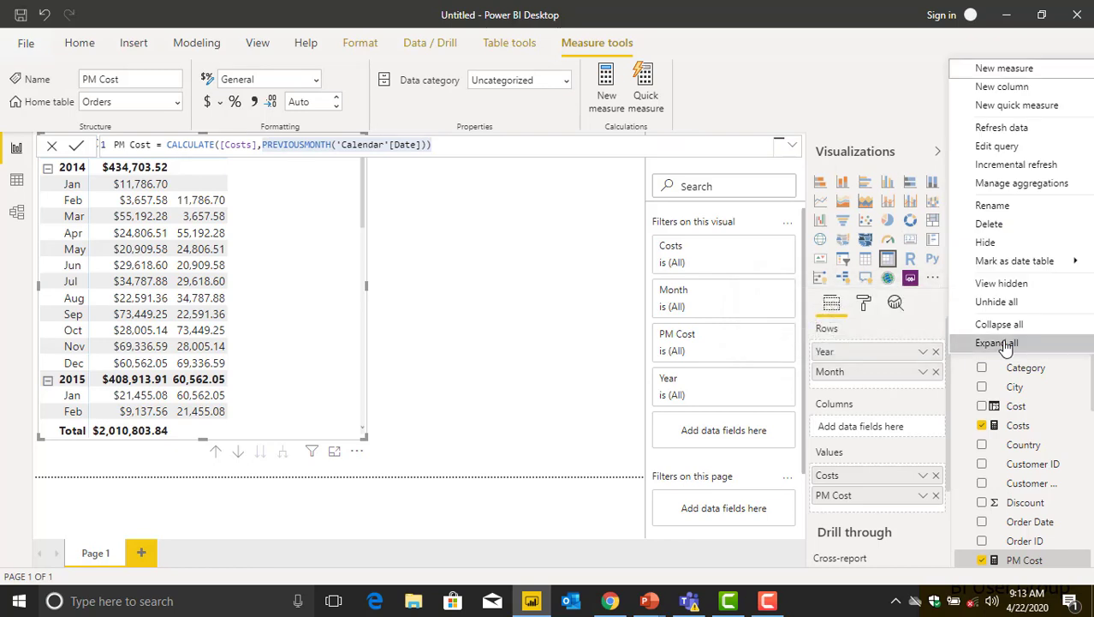
left_click(992, 67)
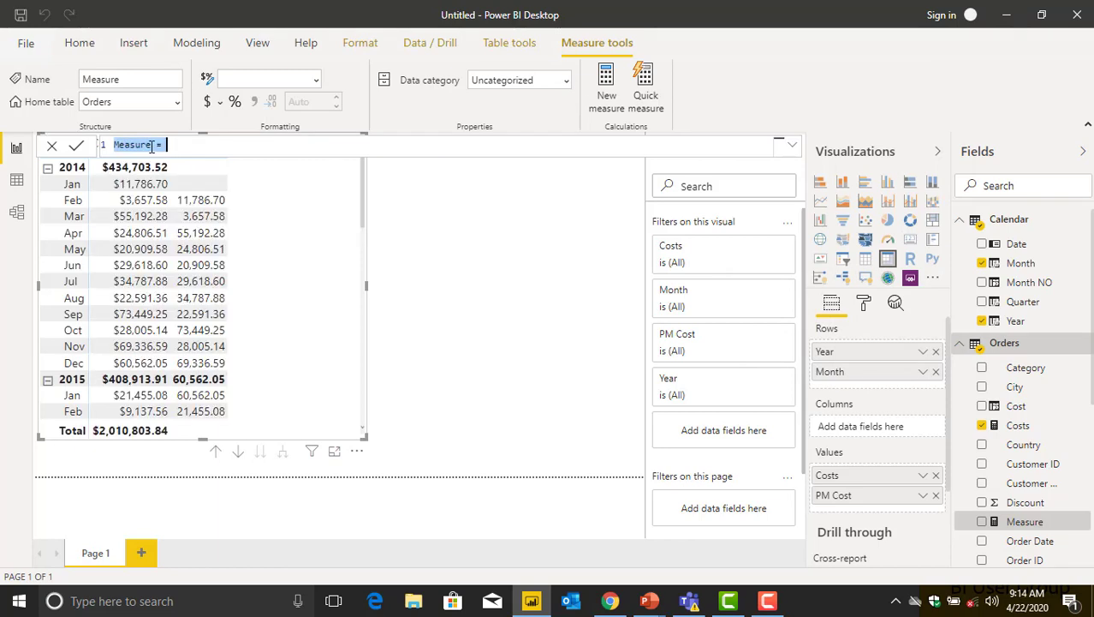
left_click(152, 146)
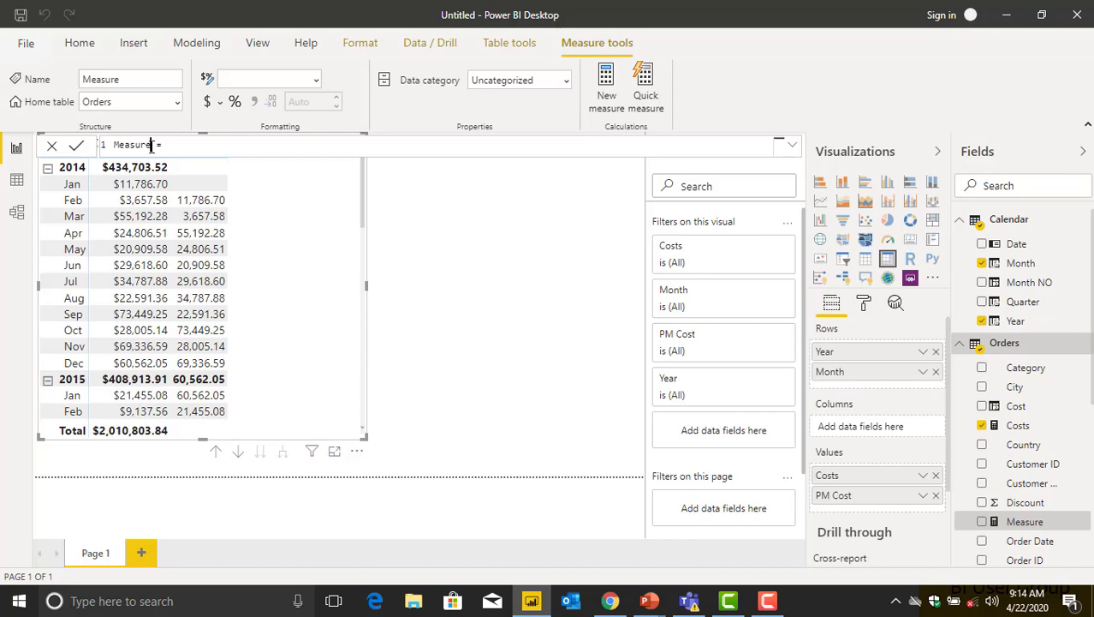
key("BackSpace")
key("BackSpace")
key("BackSpace")
key("BackSpace")
key("BackSpace")
key("BackSpace")
type("OM")
type("Cost Variance")
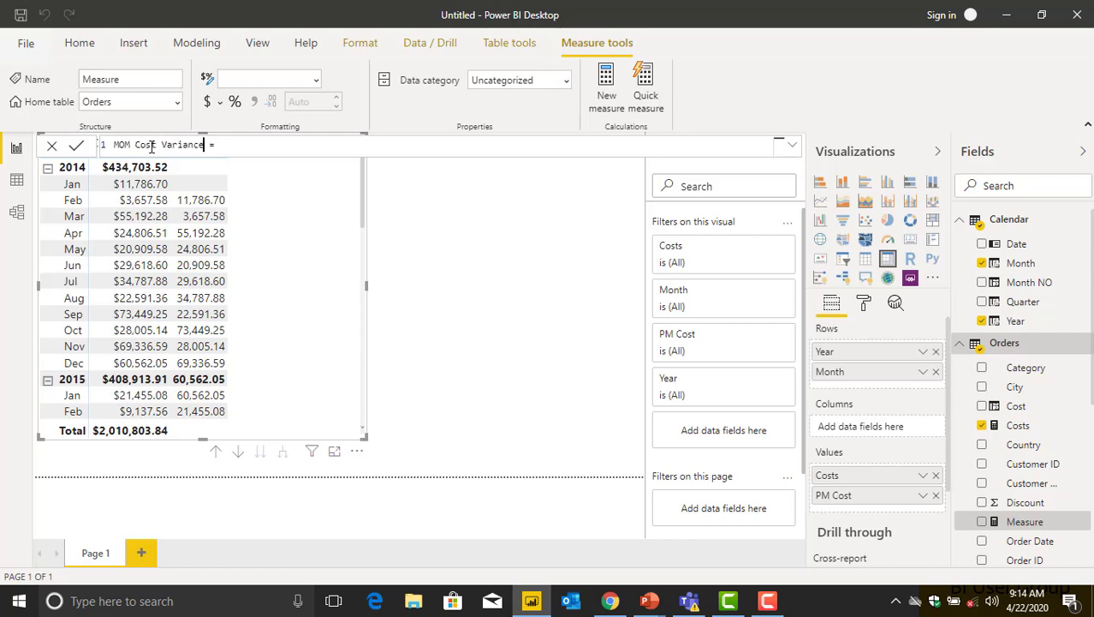
Define MOM Cost Variance as [Costs] - [PM Cost] and add the measure to the matrix values
left_click(232, 147)
type("cost")
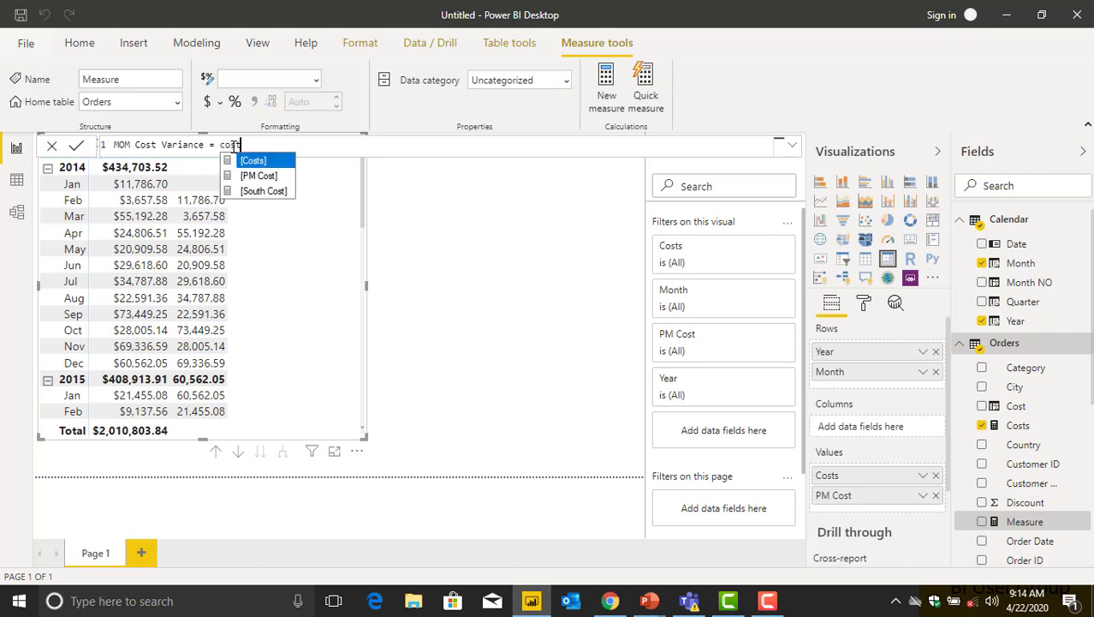
key("Tab")
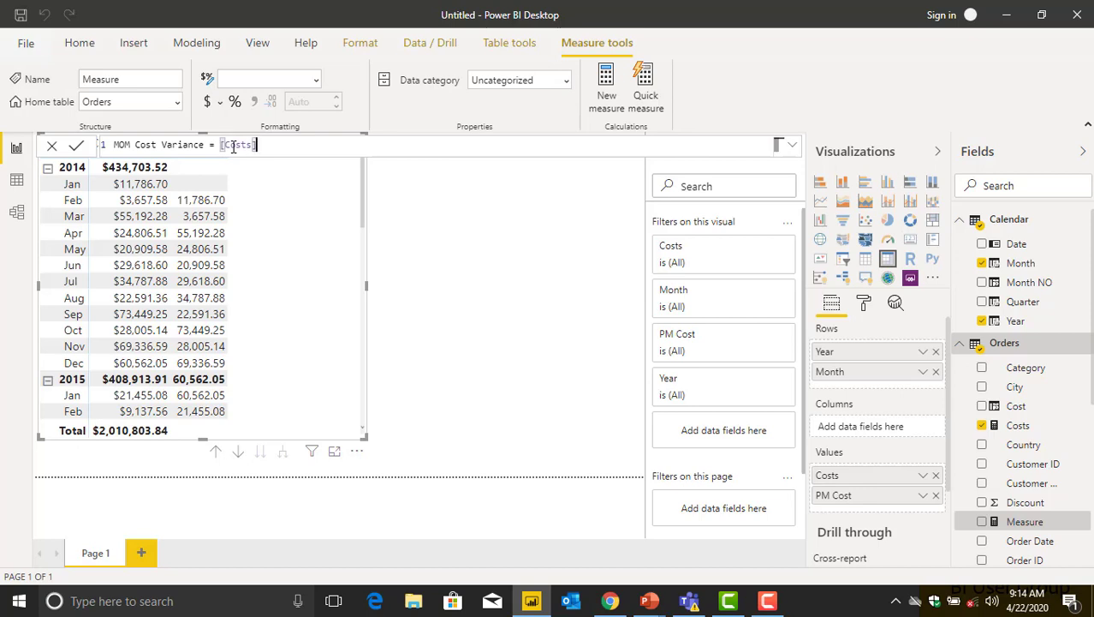
type("- cost")
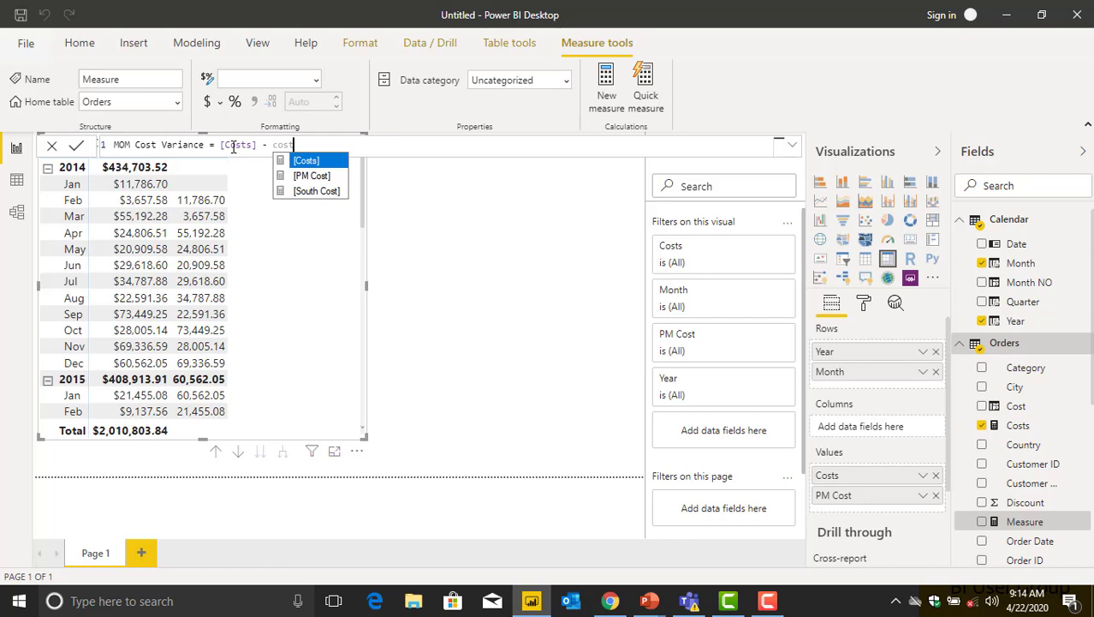
key("Down")
key("Tab")
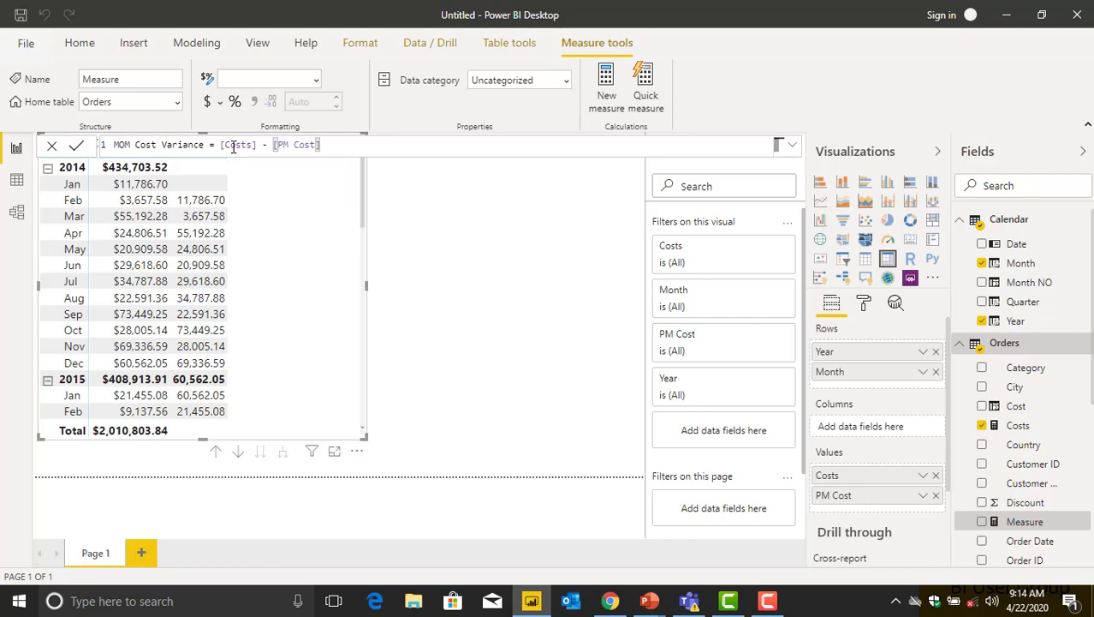
key("Return")
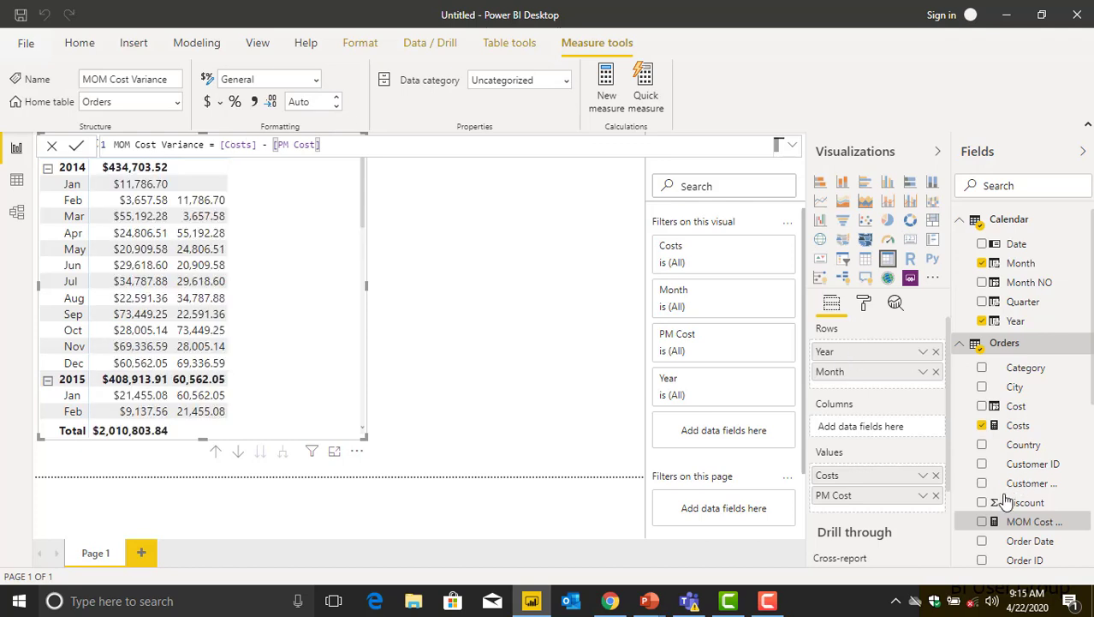
left_click(983, 521)
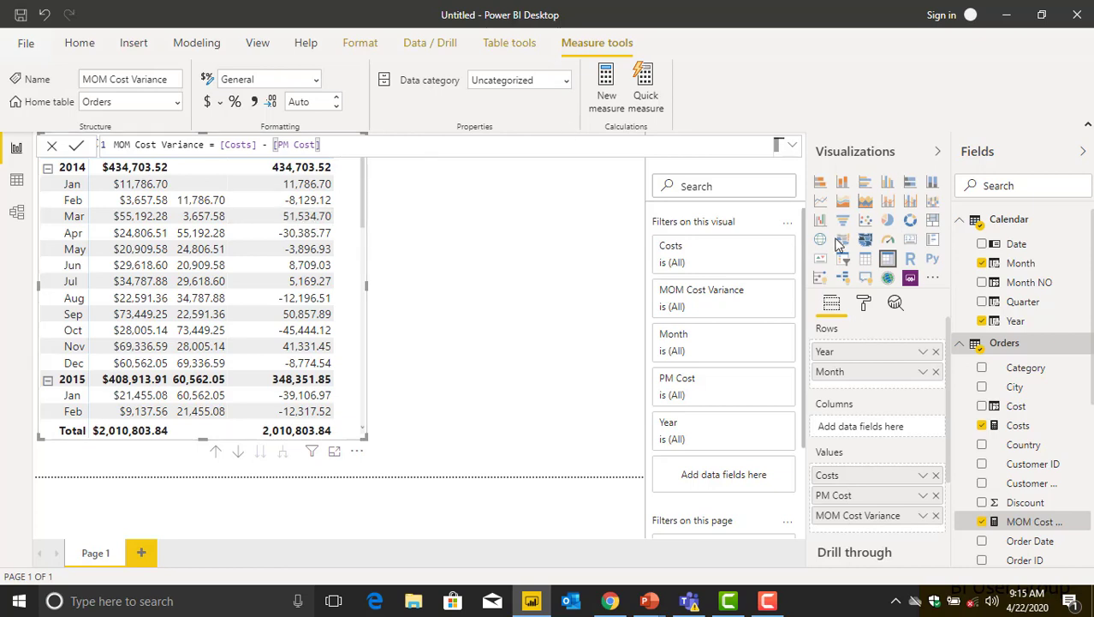
Create another measure in the Orders table and name it MOM %cost Variance
right_click(1007, 343)
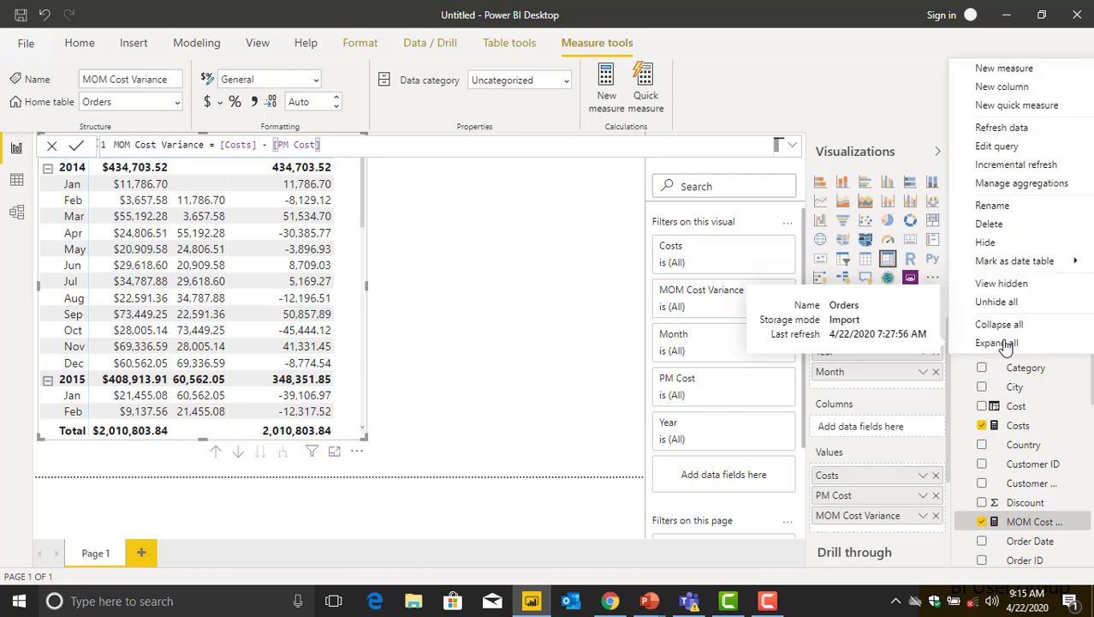
left_click(1004, 69)
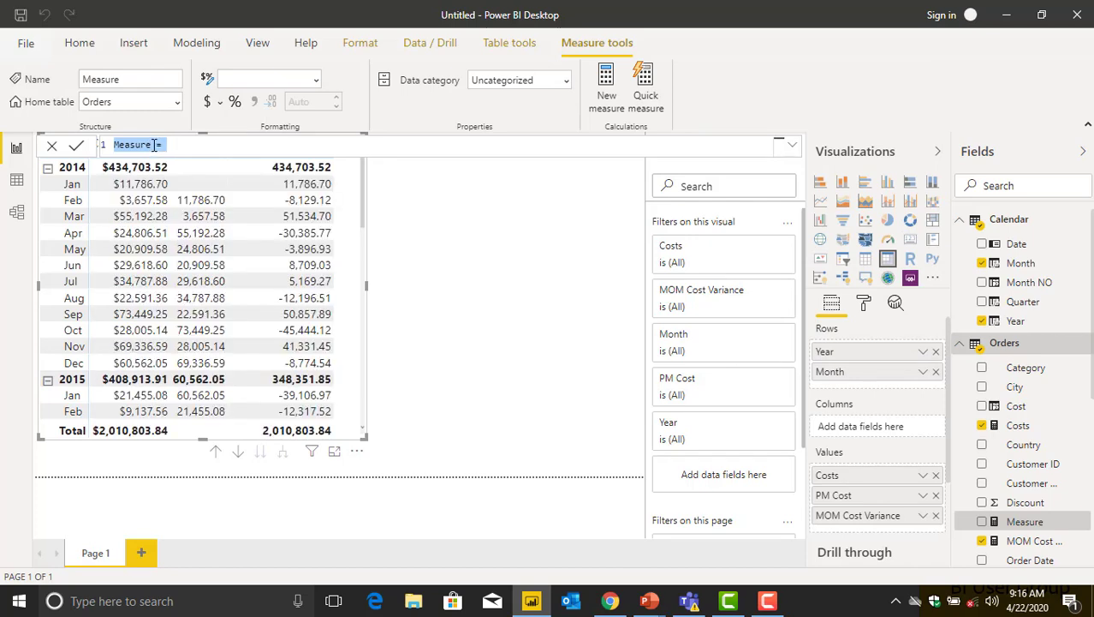
left_click(153, 144)
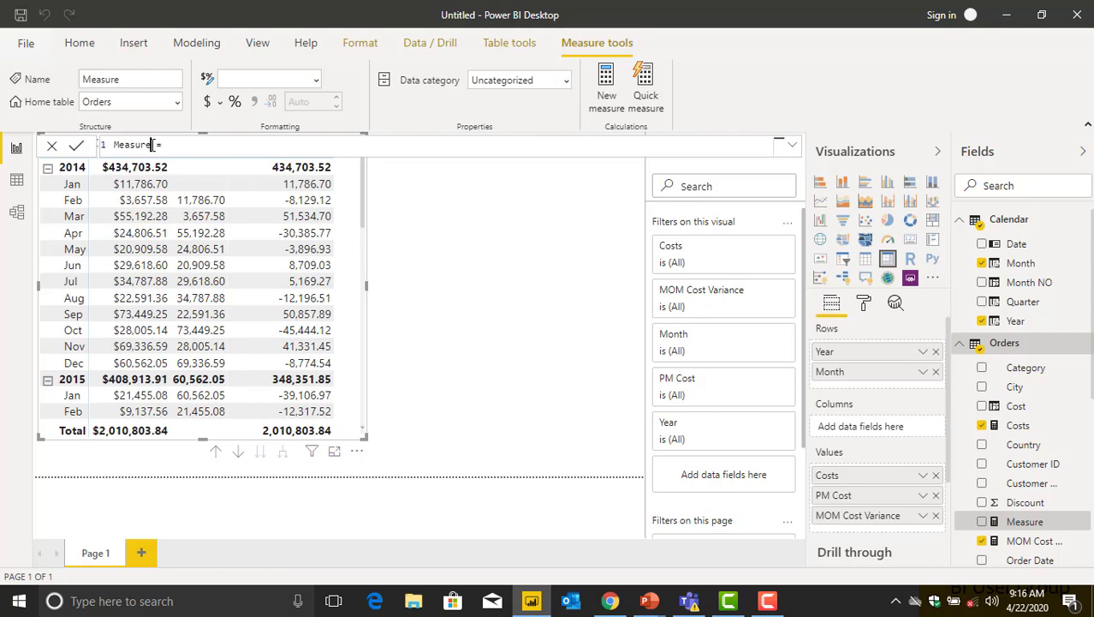
key("BackSpace")
key("BackSpace")
key("BackSpace")
key("BackSpace")
key("BackSpace")
key("BackSpace")
type("OM %cost")
type("Variance")
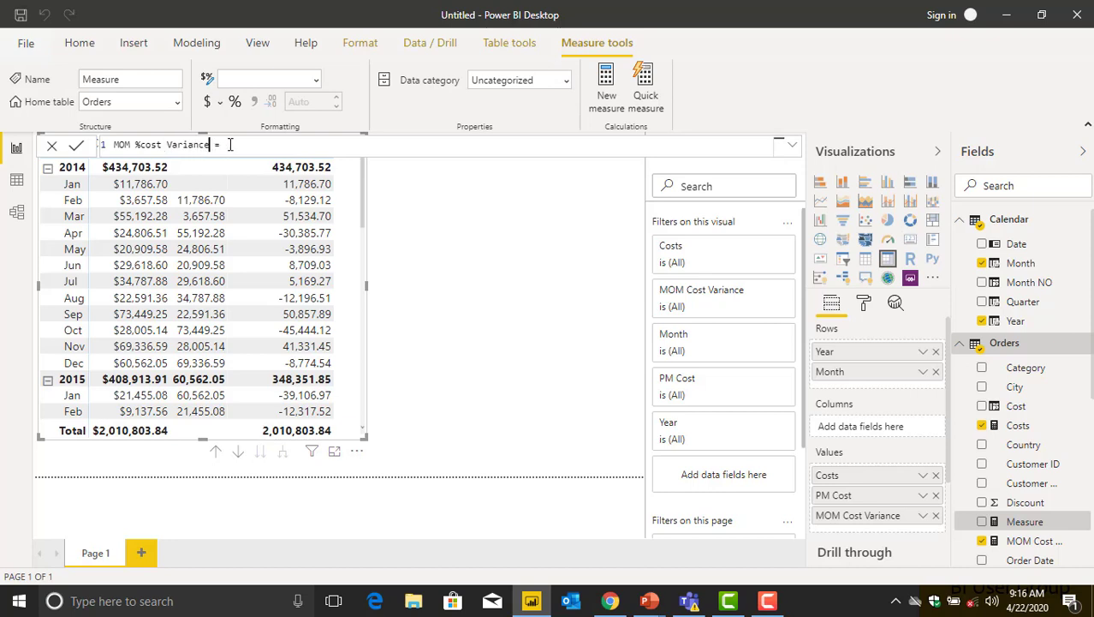
Define MOM %cost Variance as DIVIDE([MOM Cost Variance], [PM Cost],0) and add the measure to the matrix values
left_click(227, 144)
type("divi")
key("Tab")
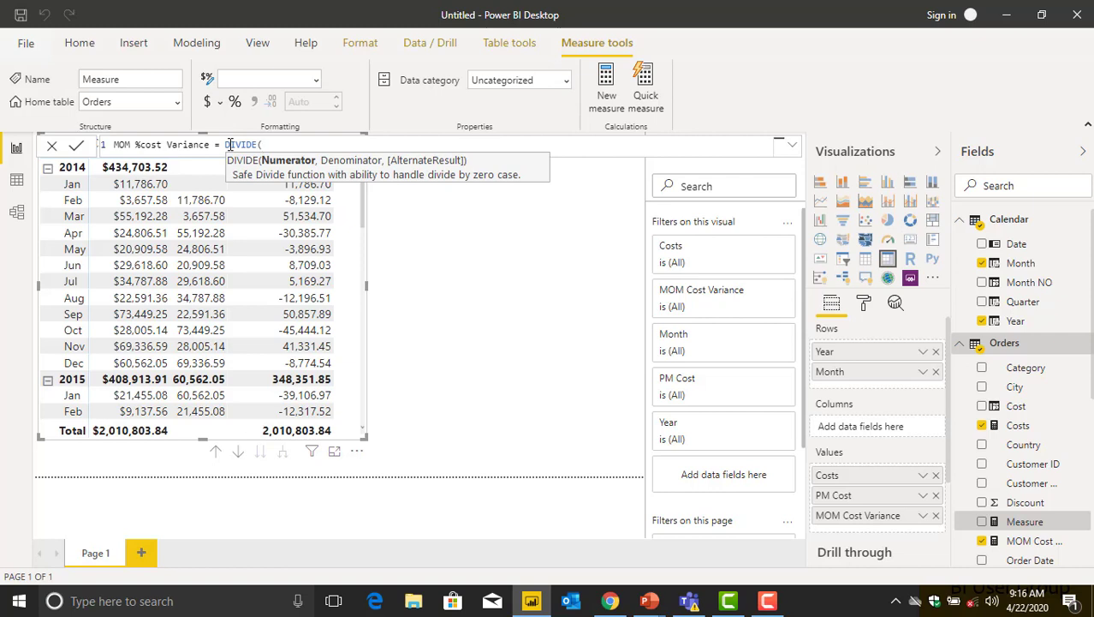
type("mom")
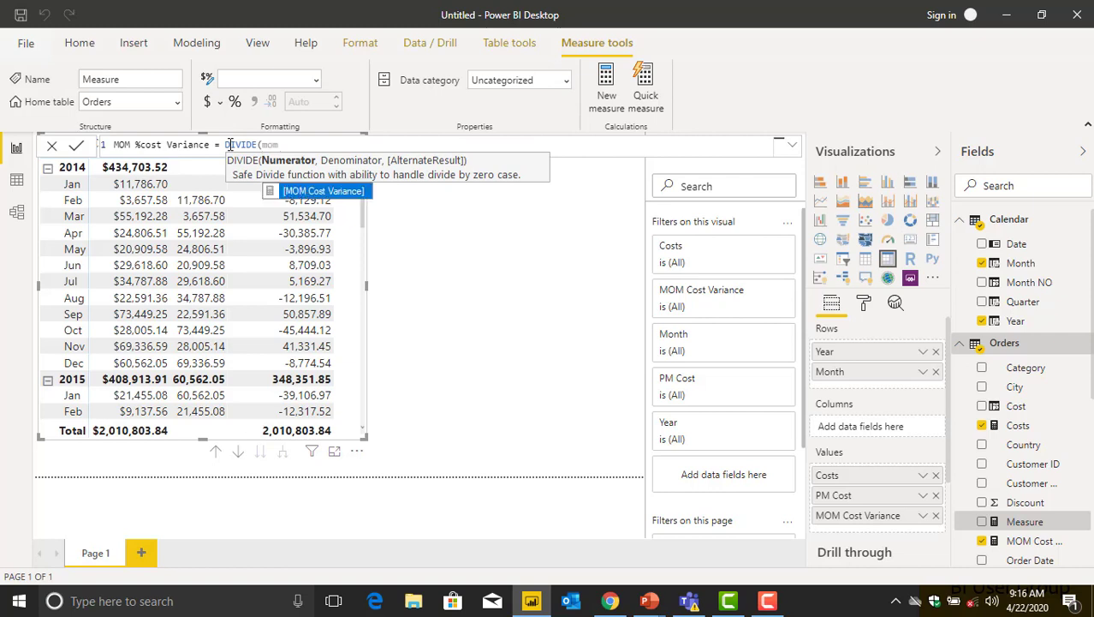
key("Tab")
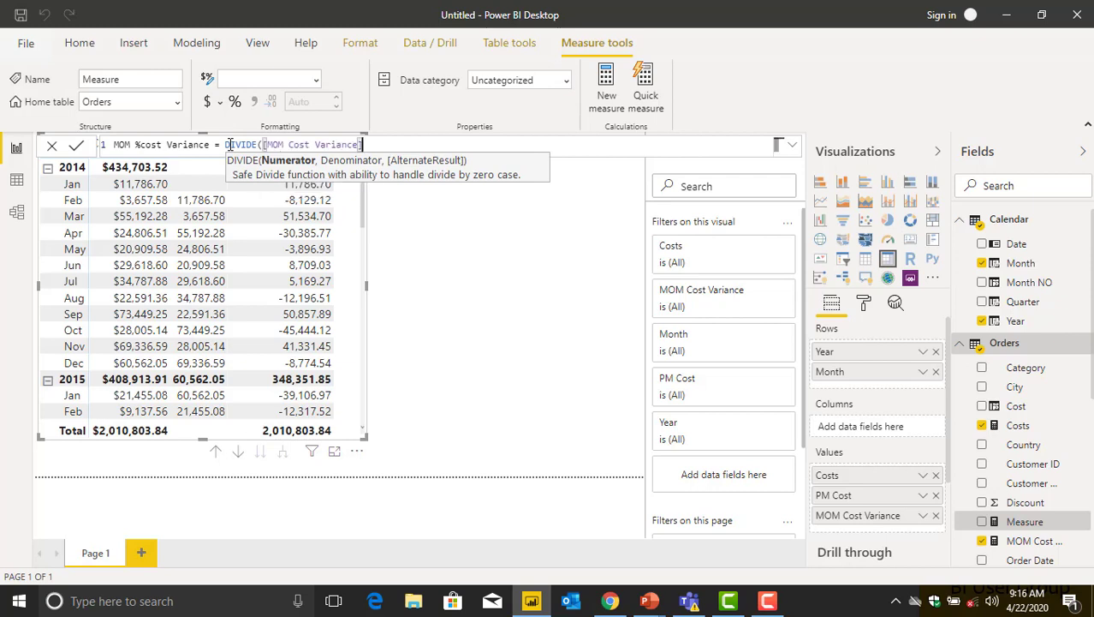
type(",")
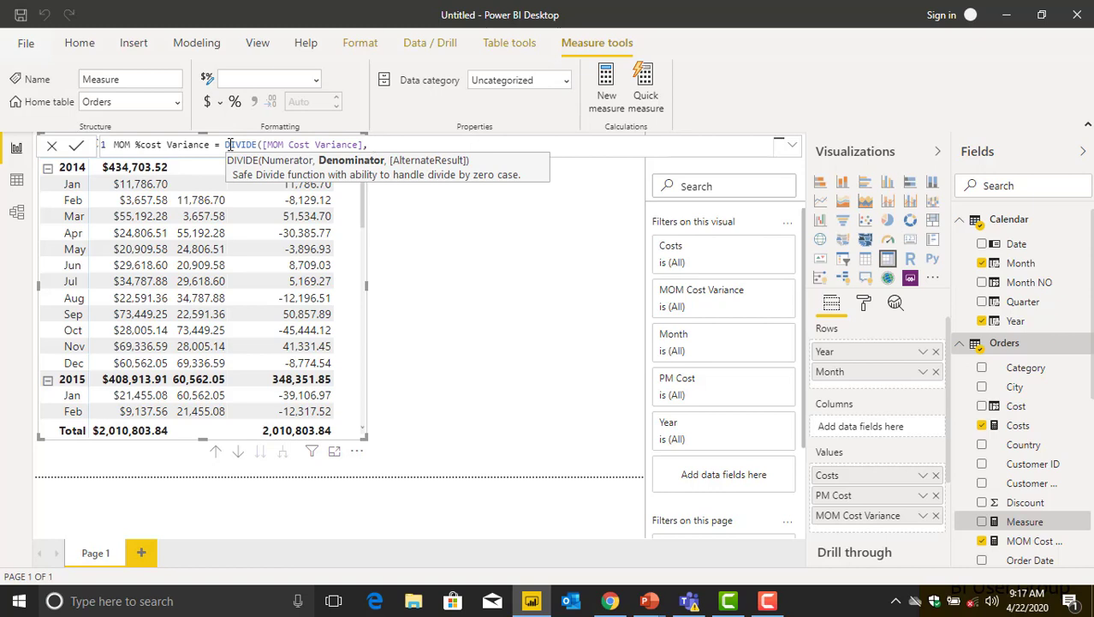
type("pm")
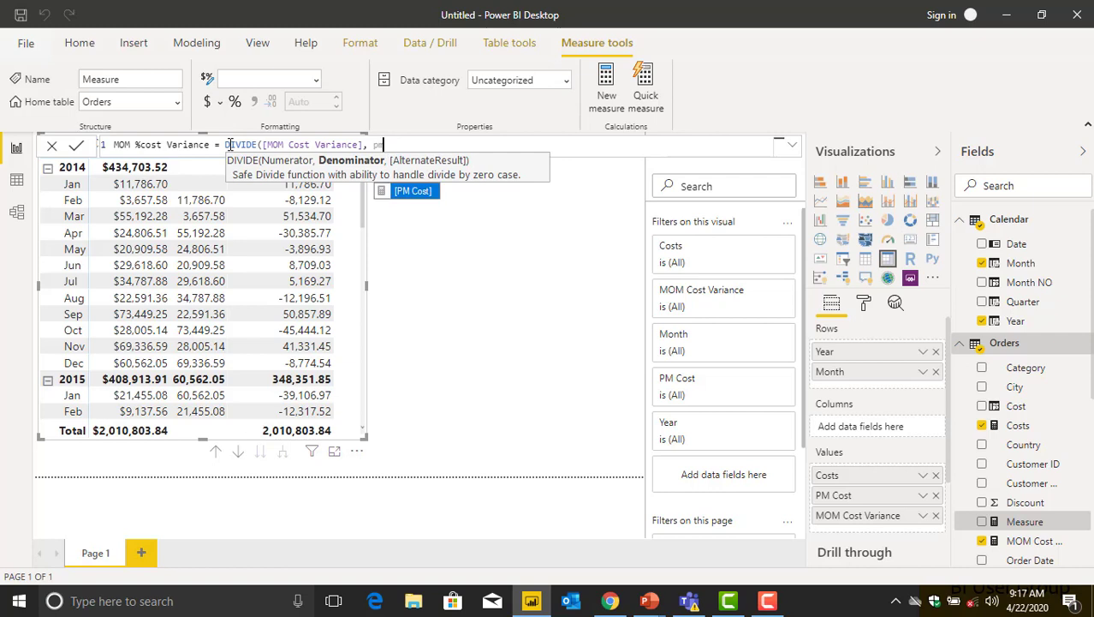
key("Tab")
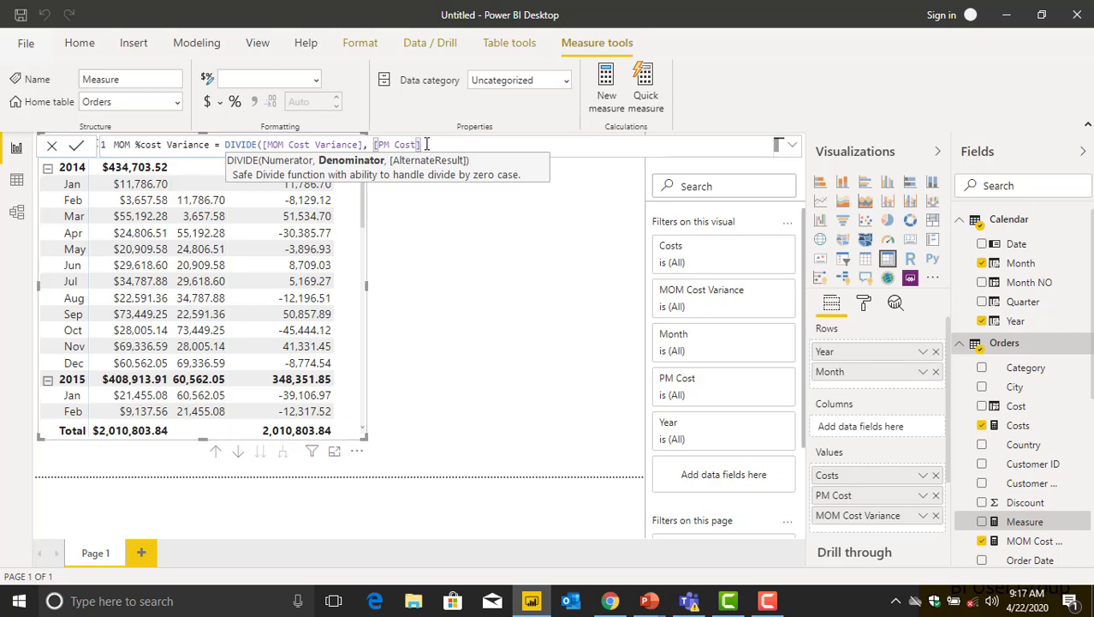
type(",")
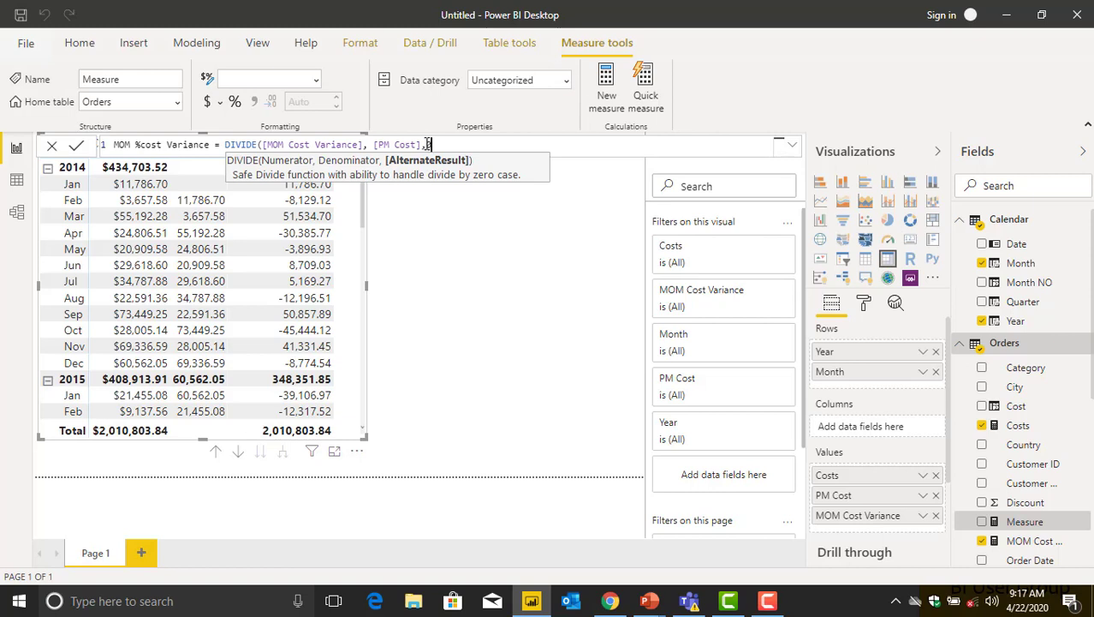
type("0)")
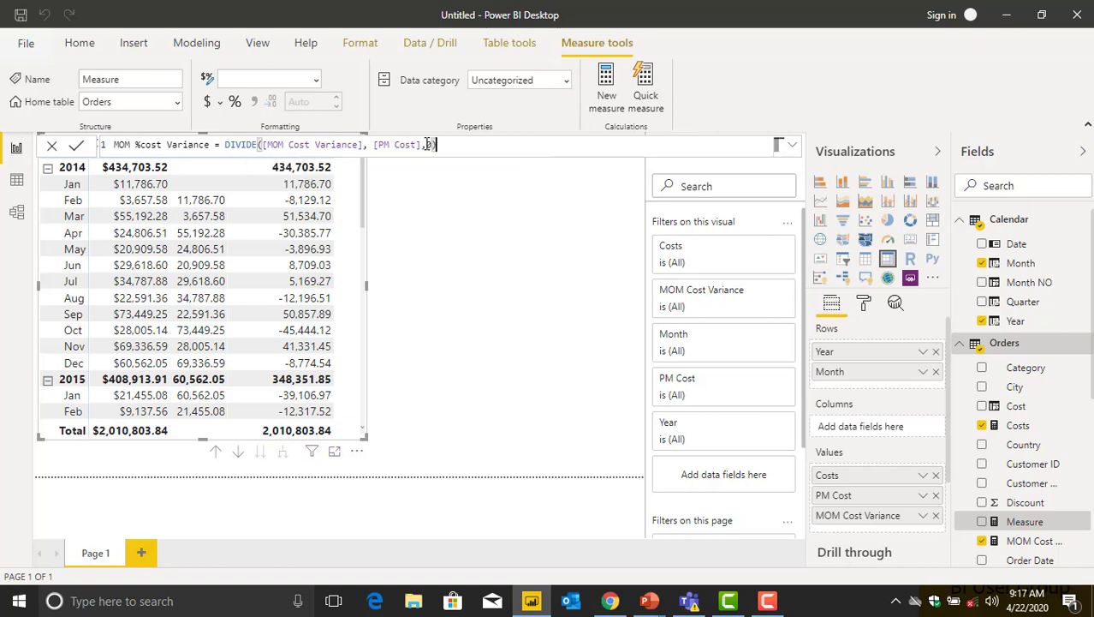
key("Return")
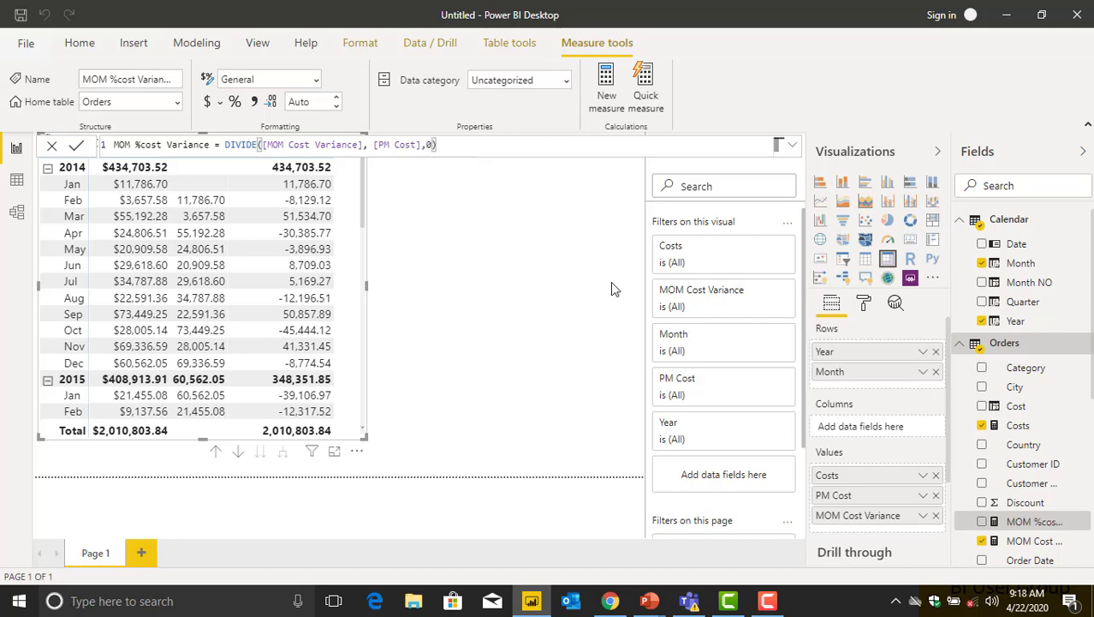
left_click(982, 521)
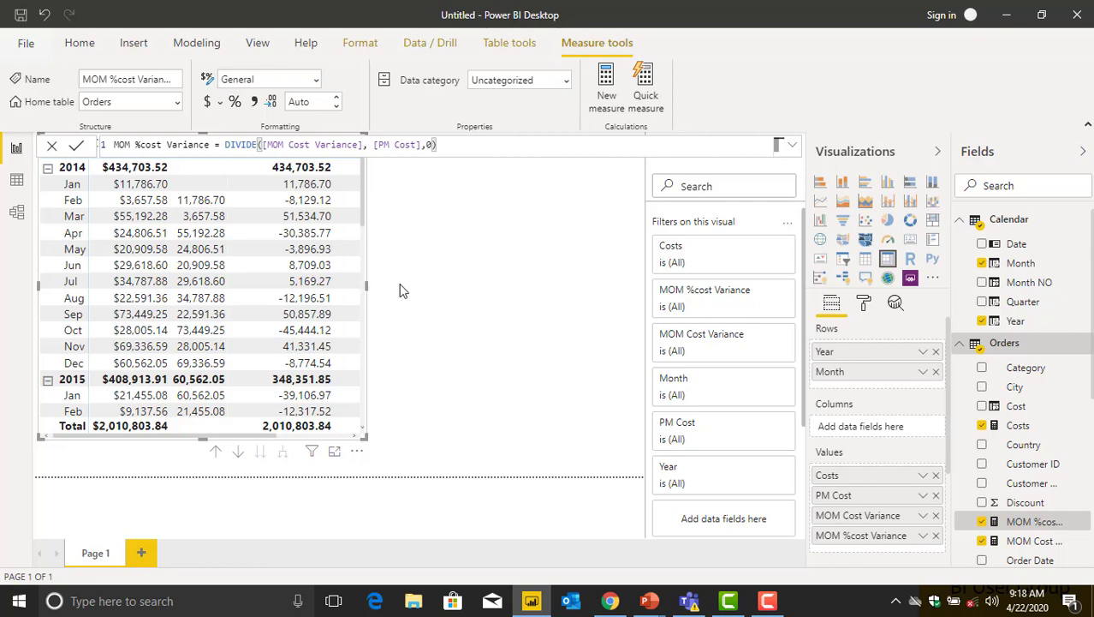
Widen the matrix to fit all value columns and format the MOM %cost Variance measure as a percentage
left_click_drag(419, 284, 465, 282)
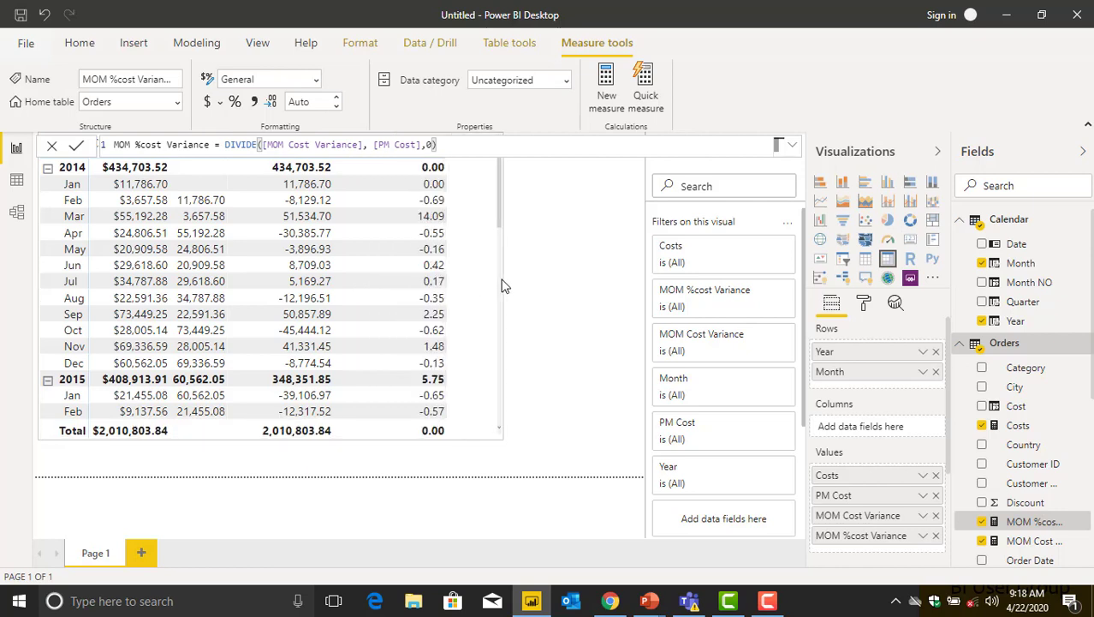
left_click(434, 178)
left_click(430, 248)
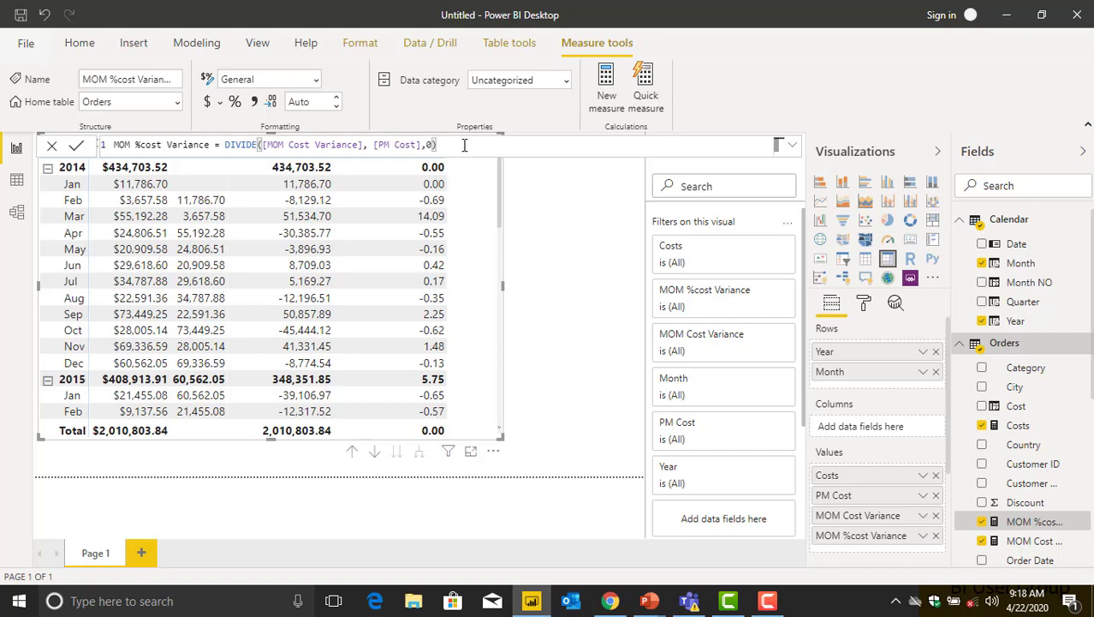
left_click(235, 102)
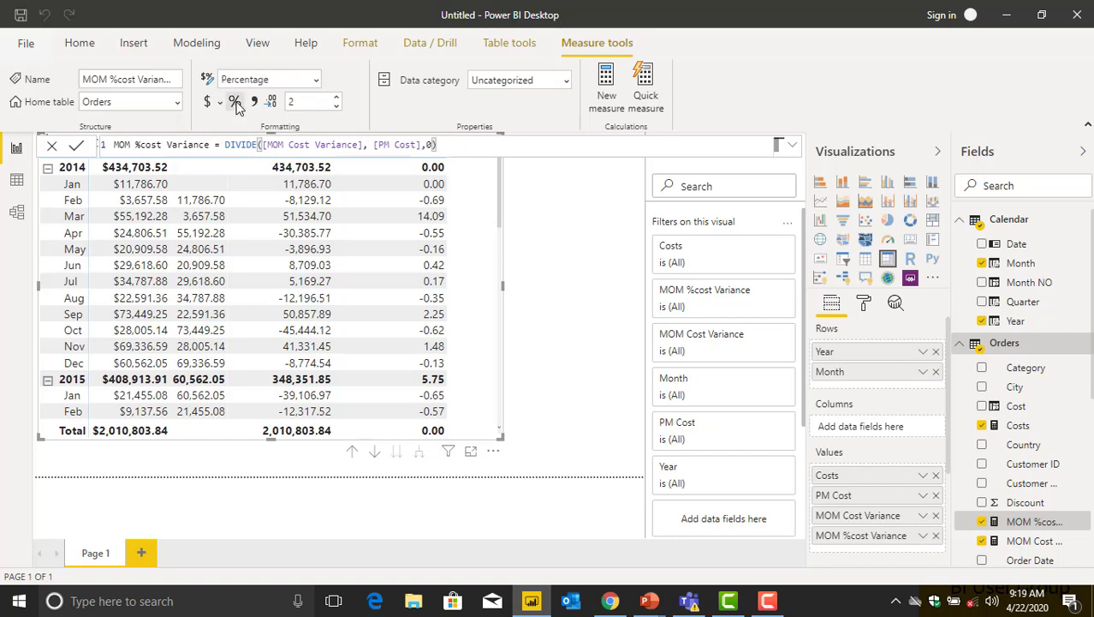
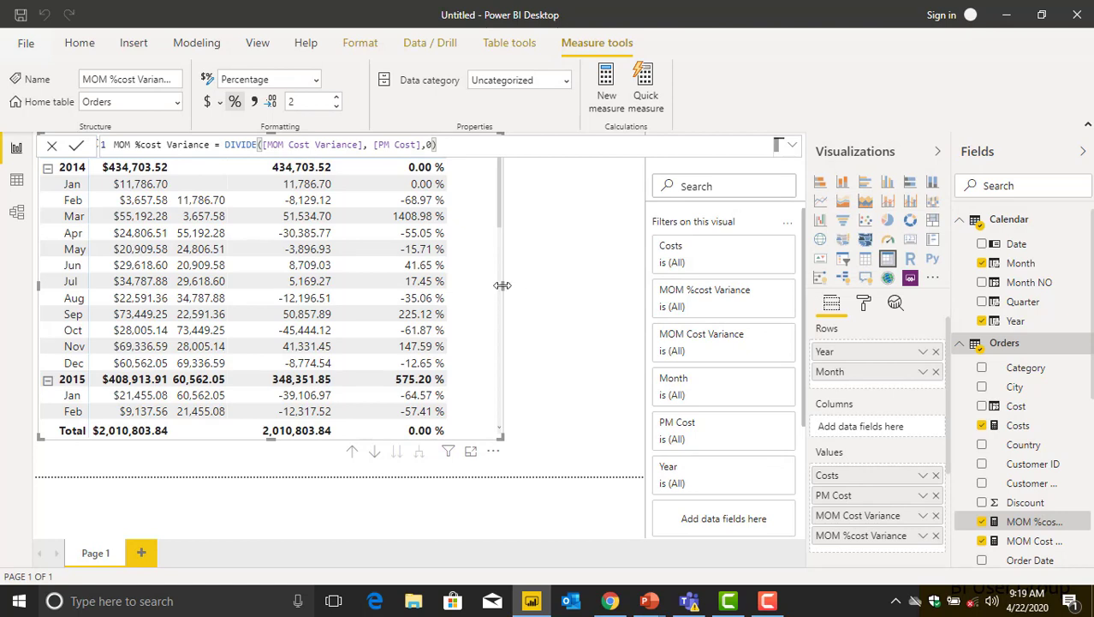
left_click_drag(518, 292, 593, 218)
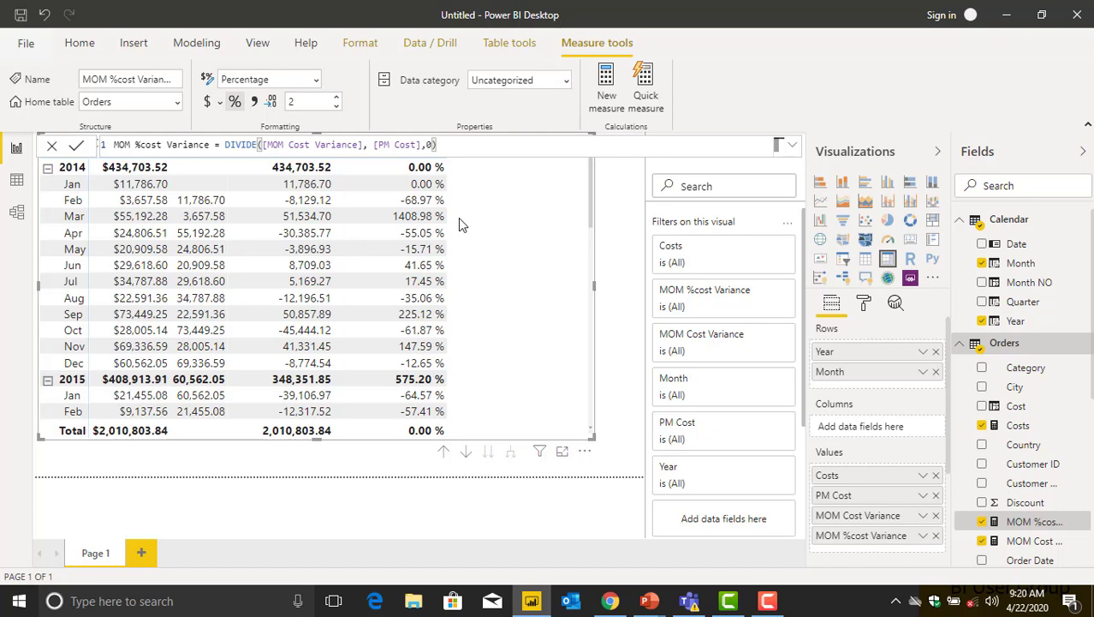
Create a new measure in the Orders table and name it Cost YTD
right_click(1006, 345)
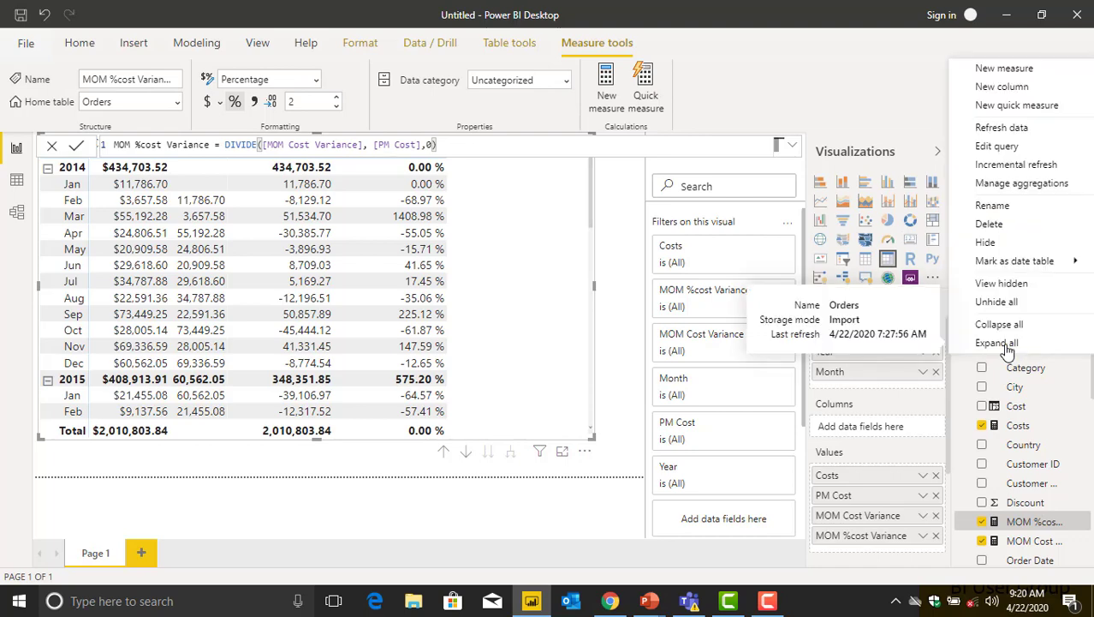
left_click(1003, 68)
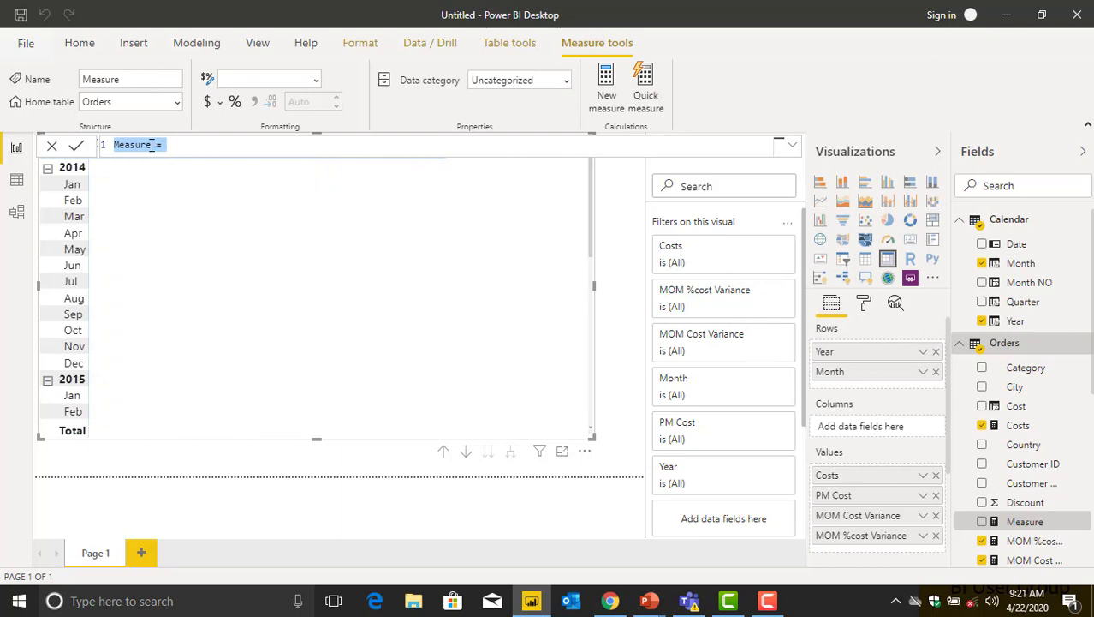
left_click(151, 145)
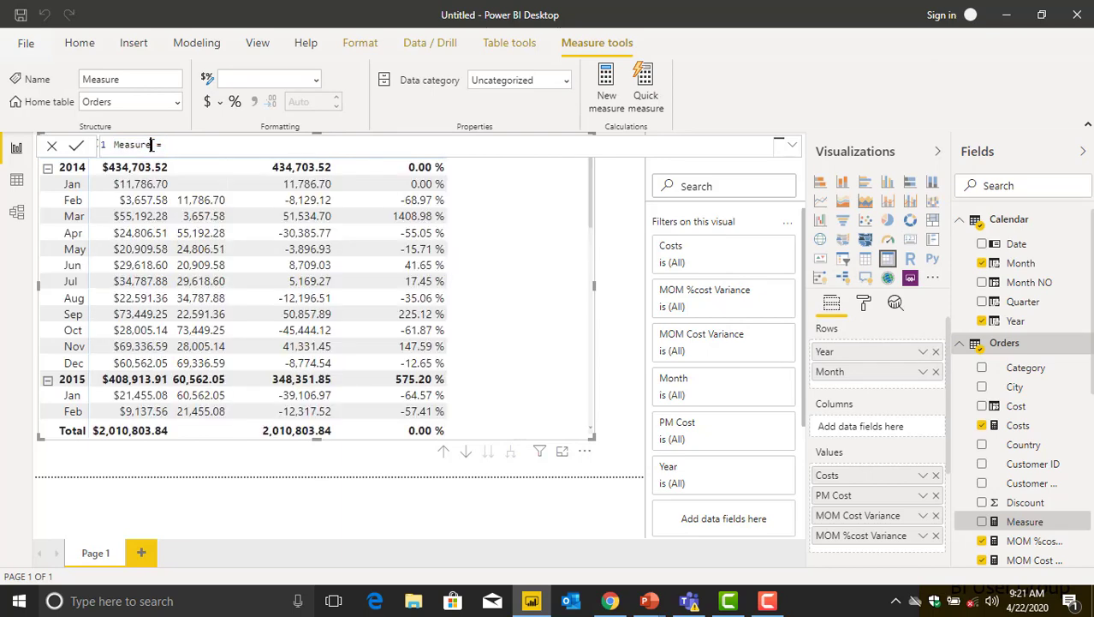
key("BackSpace")
key("BackSpace")
key("BackSpace")
key("BackSpace")
key("BackSpace")
key("BackSpace")
key("BackSpace")
type("Cost YTD")
left_click(179, 144)
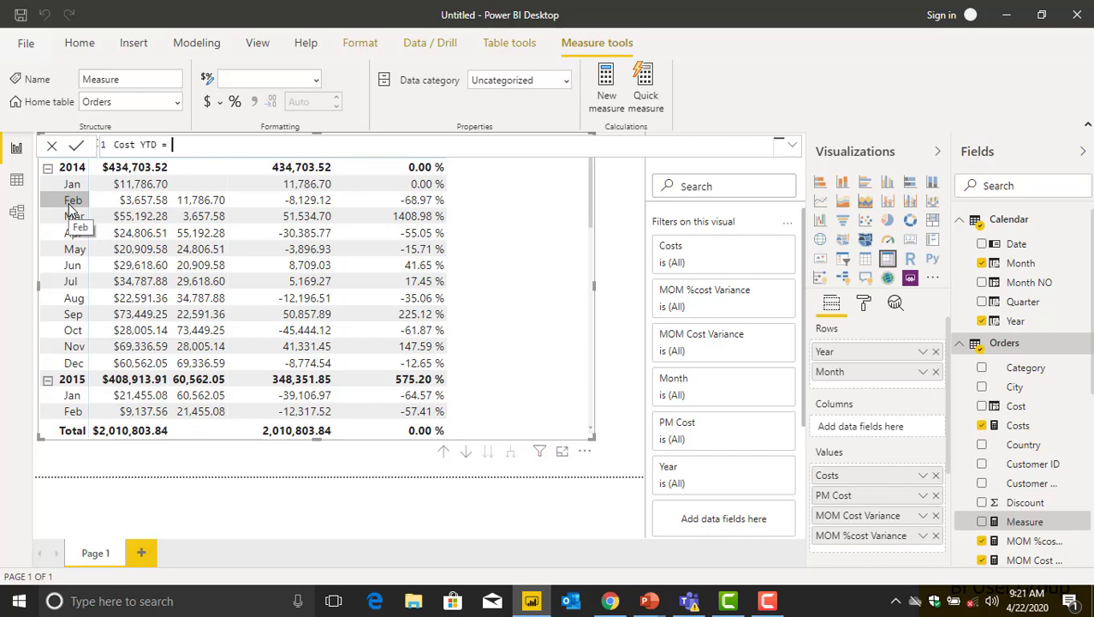
Begin the Cost YTD formula with CALCULATE, using [Costs] as its expression
left_click(184, 148)
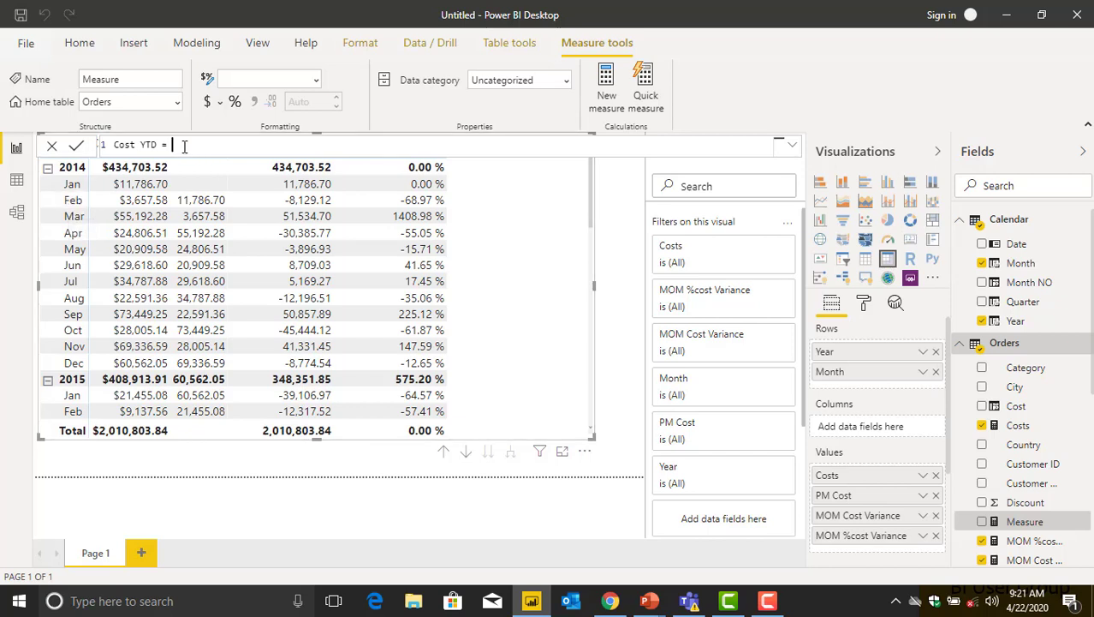
type("calc")
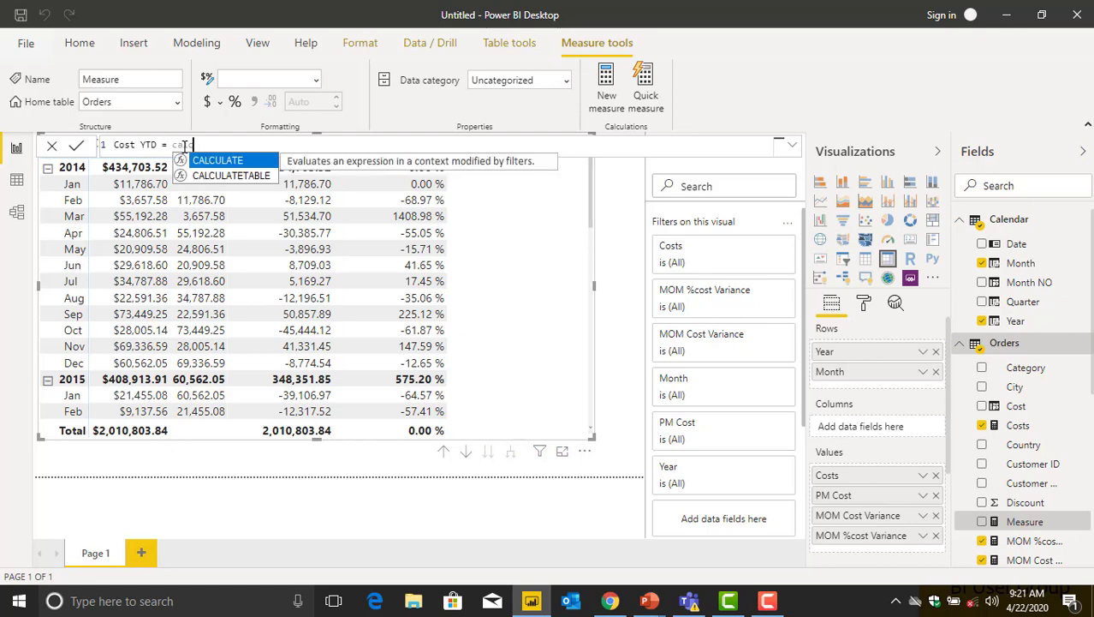
key("Tab")
type("(")
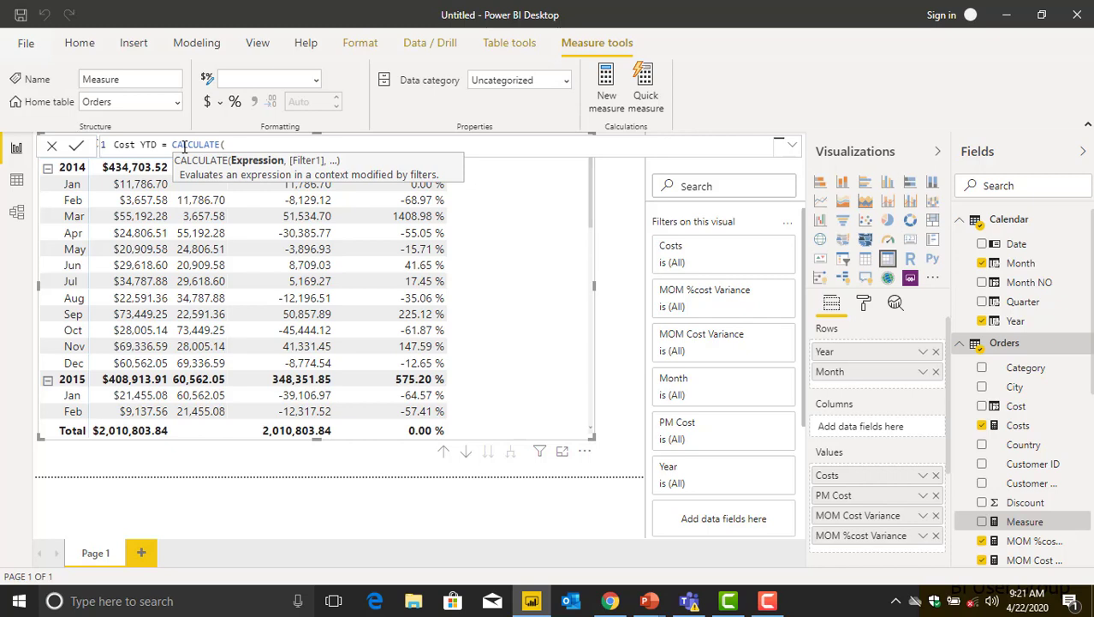
type("cost")
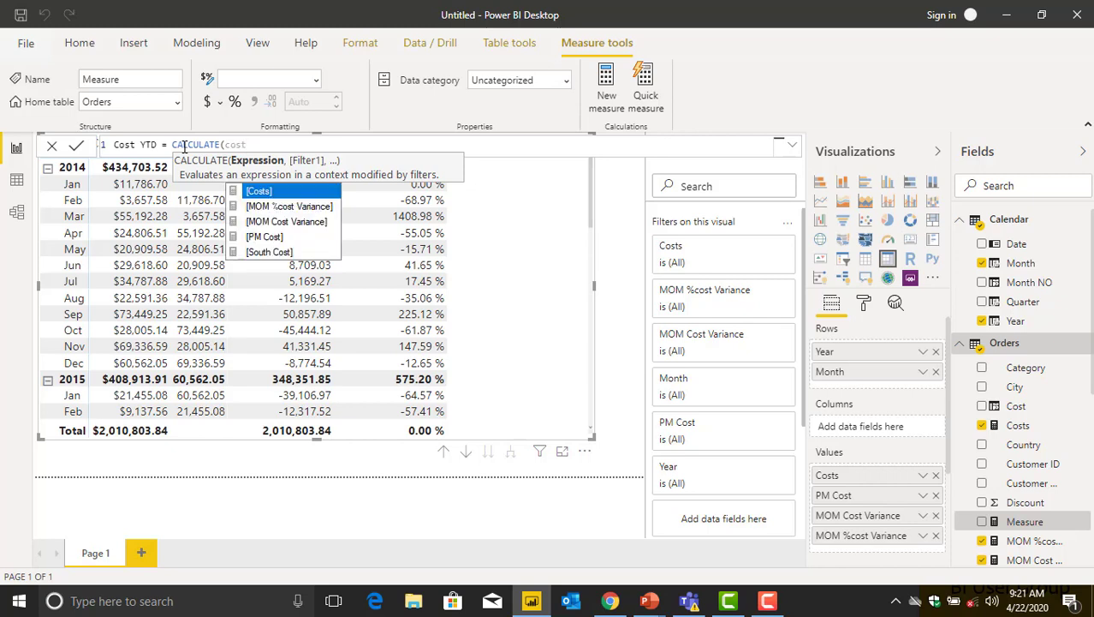
key("Tab")
type(",")
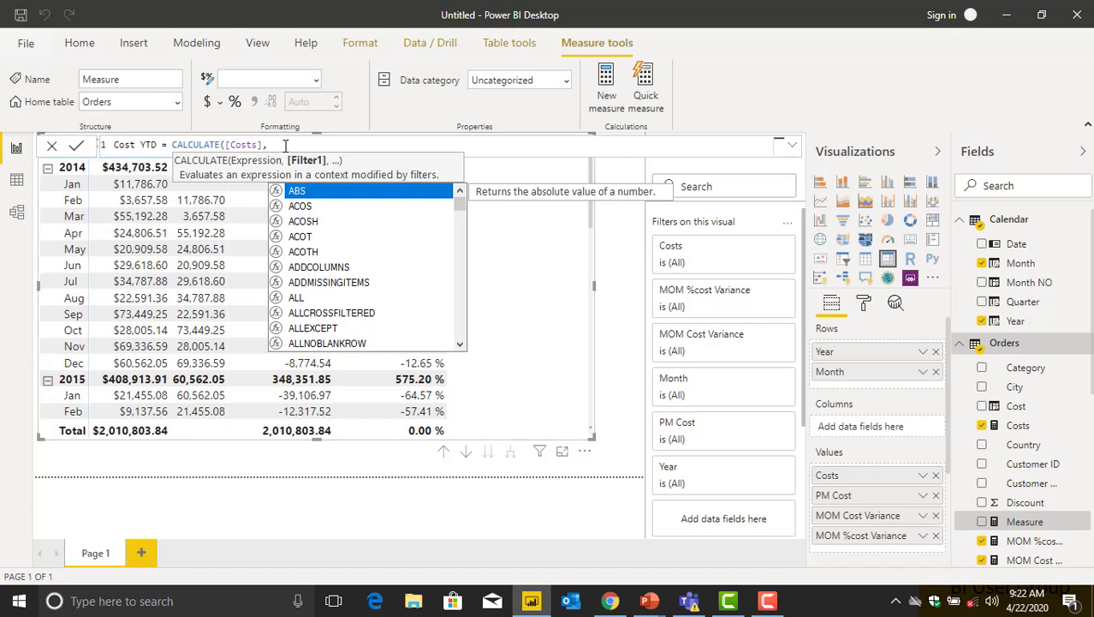
Insert the DATESYTD function as the filter argument of CALCULATE in the Cost YTD formula
type("date")
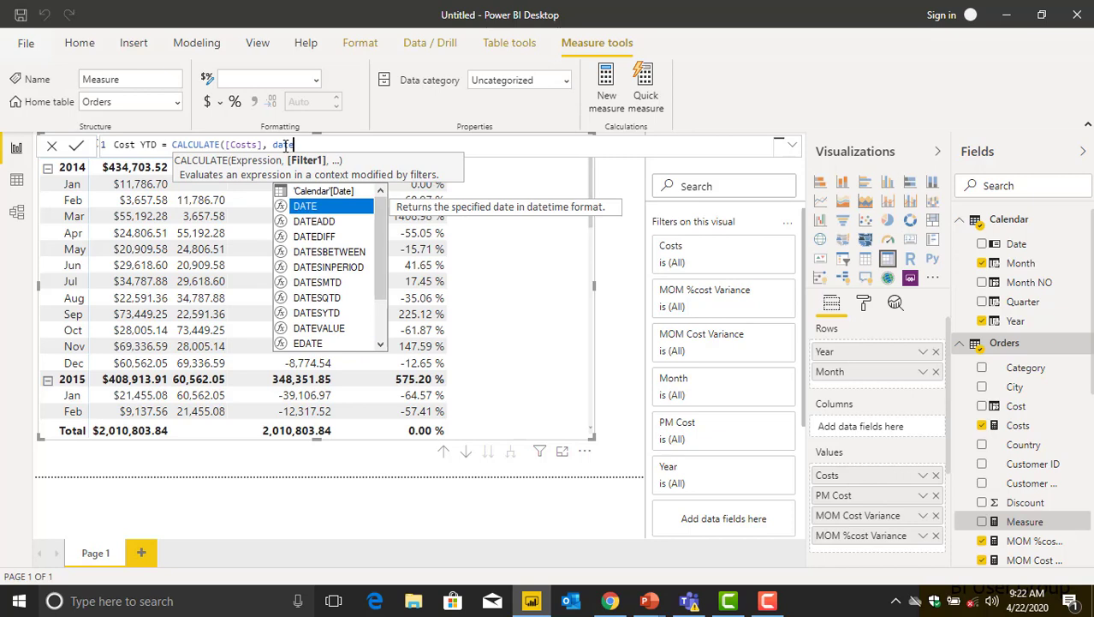
type("s")
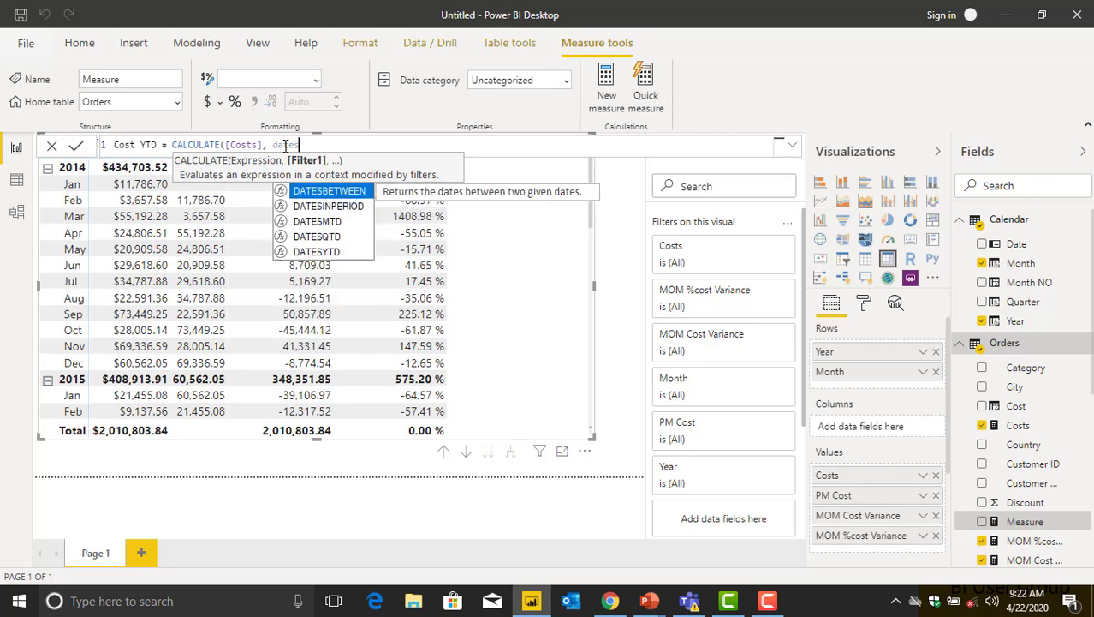
key("Down")
key("Up")
key("Down")
key("Down")
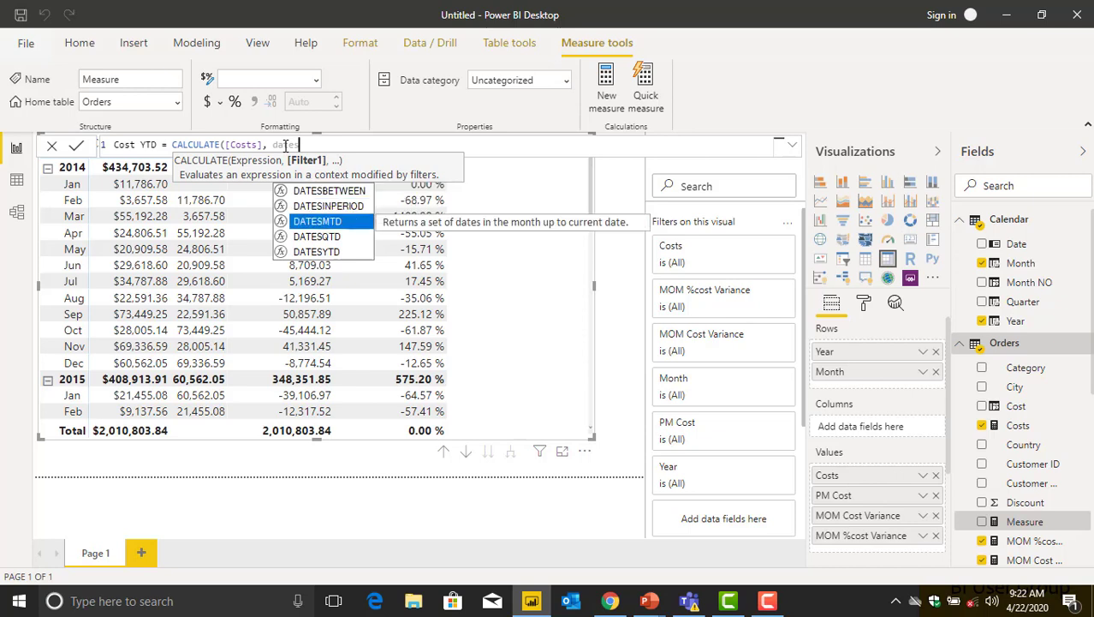
key("Down")
key("Down")
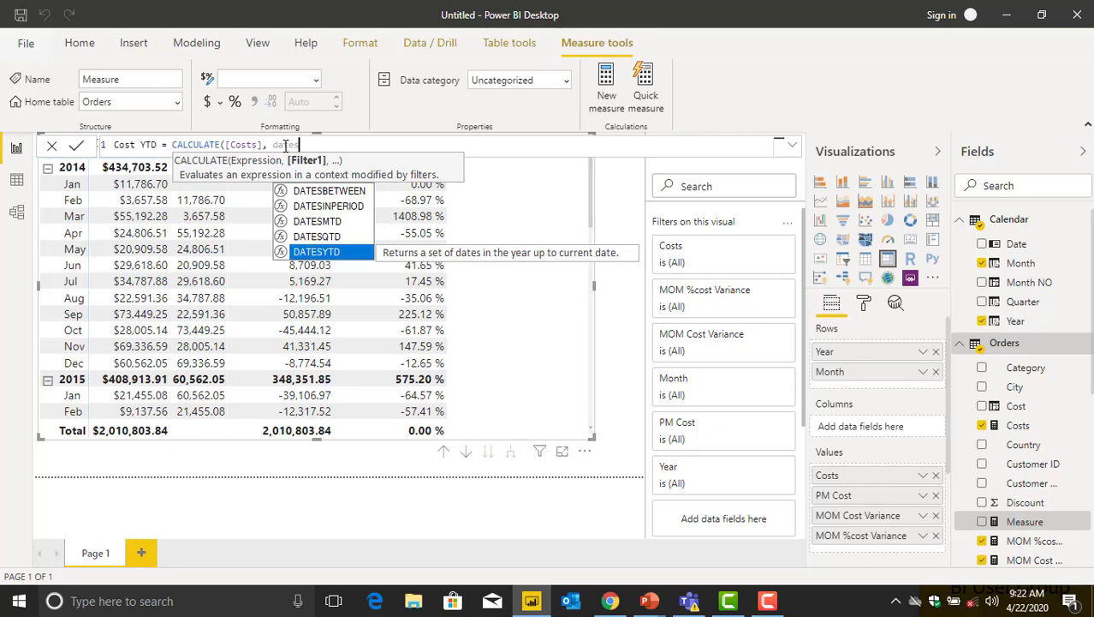
key("Tab")
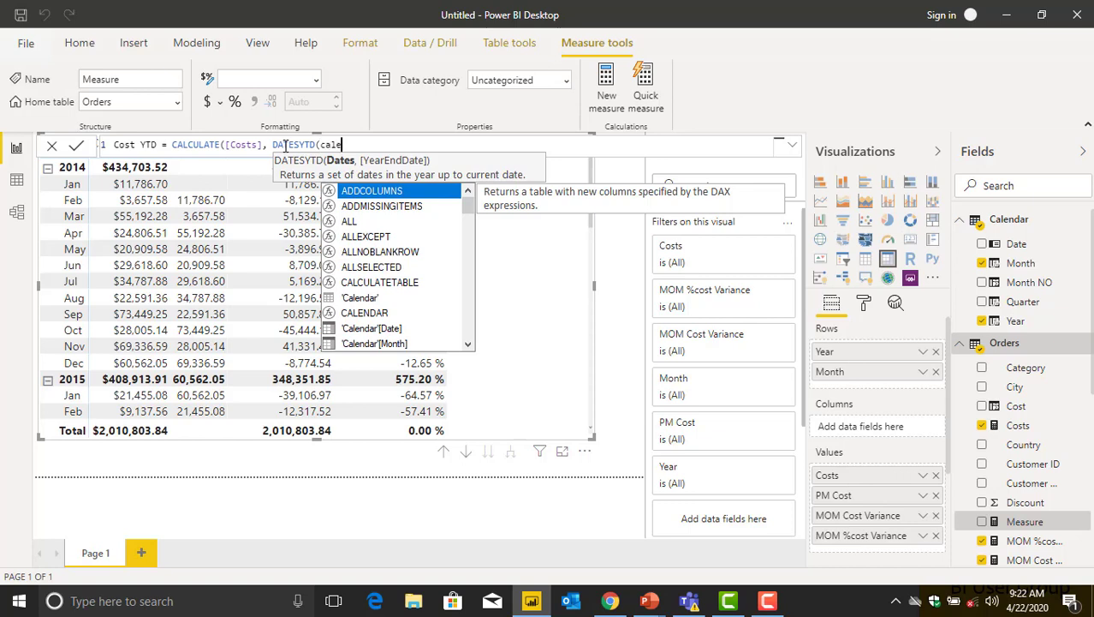
Complete DATESYTD with 'Calendar'[Date], commit the Cost YTD measure and add it to the matrix values
type("cale")
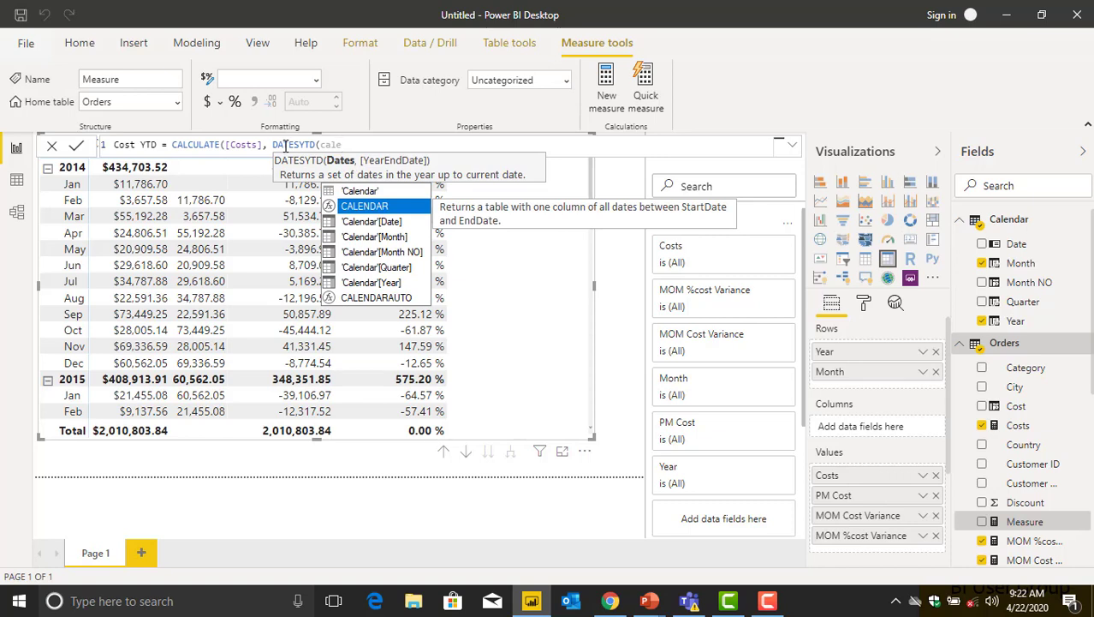
key("Down")
key("Tab")
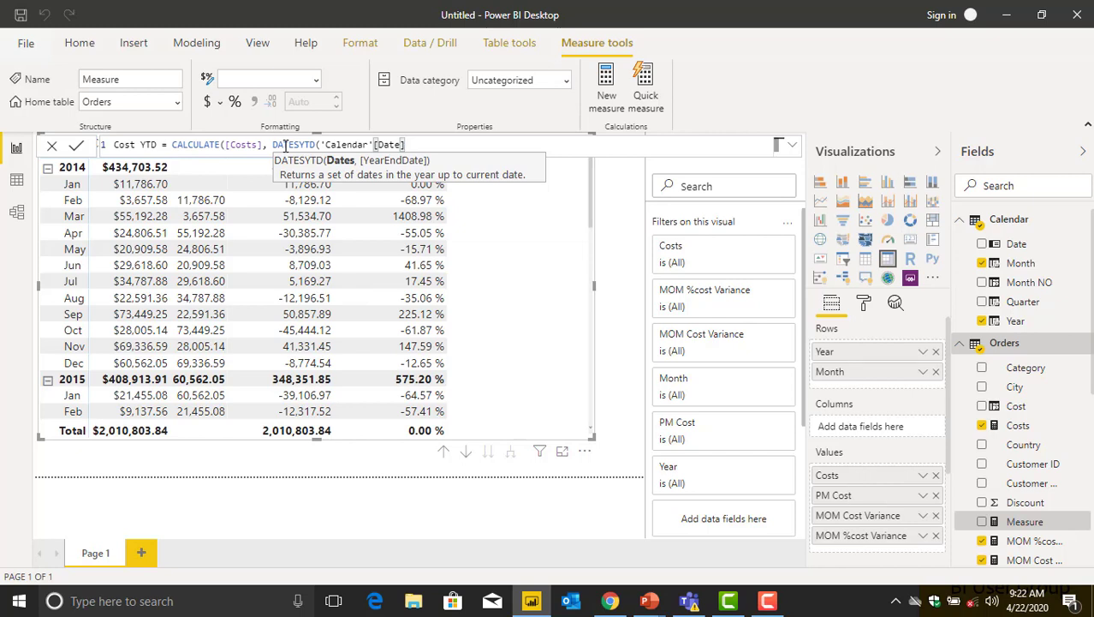
type(")")
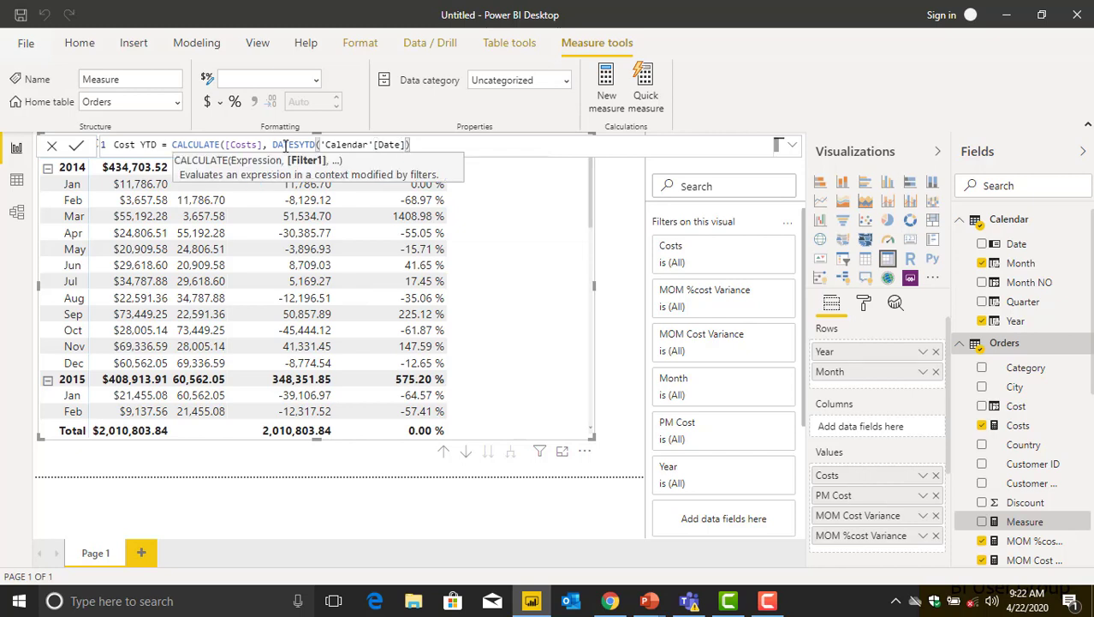
type(")")
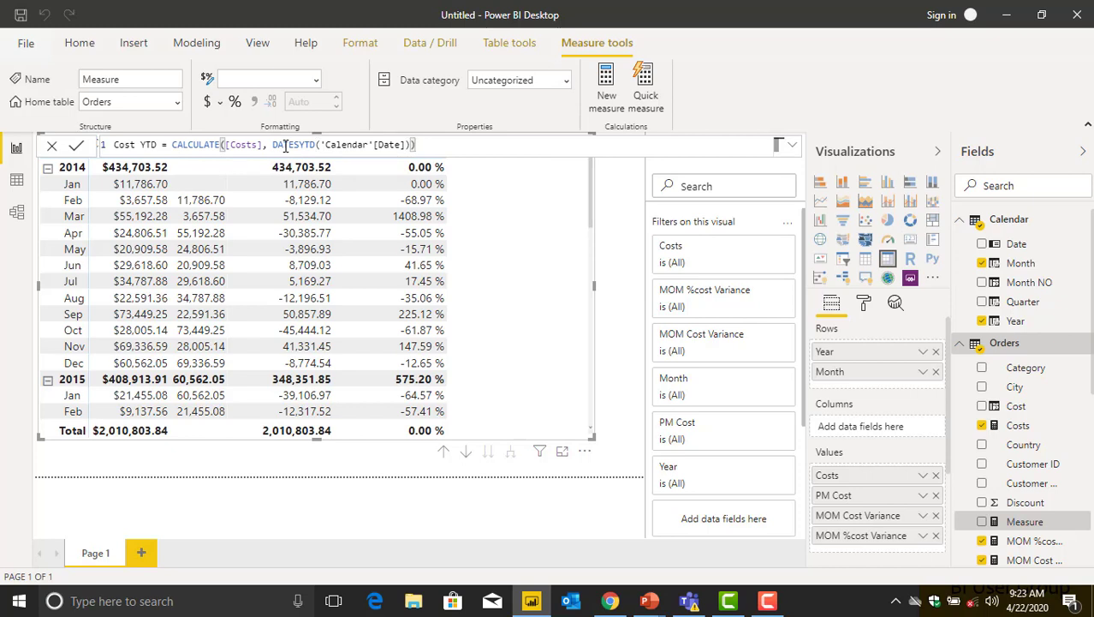
key("Return")
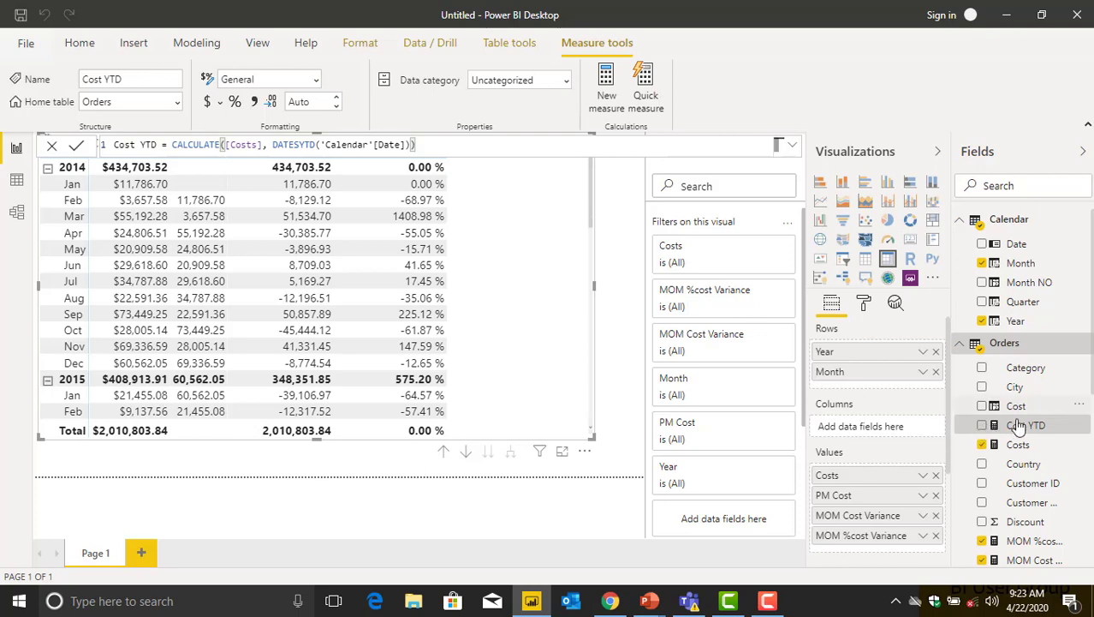
left_click(982, 425)
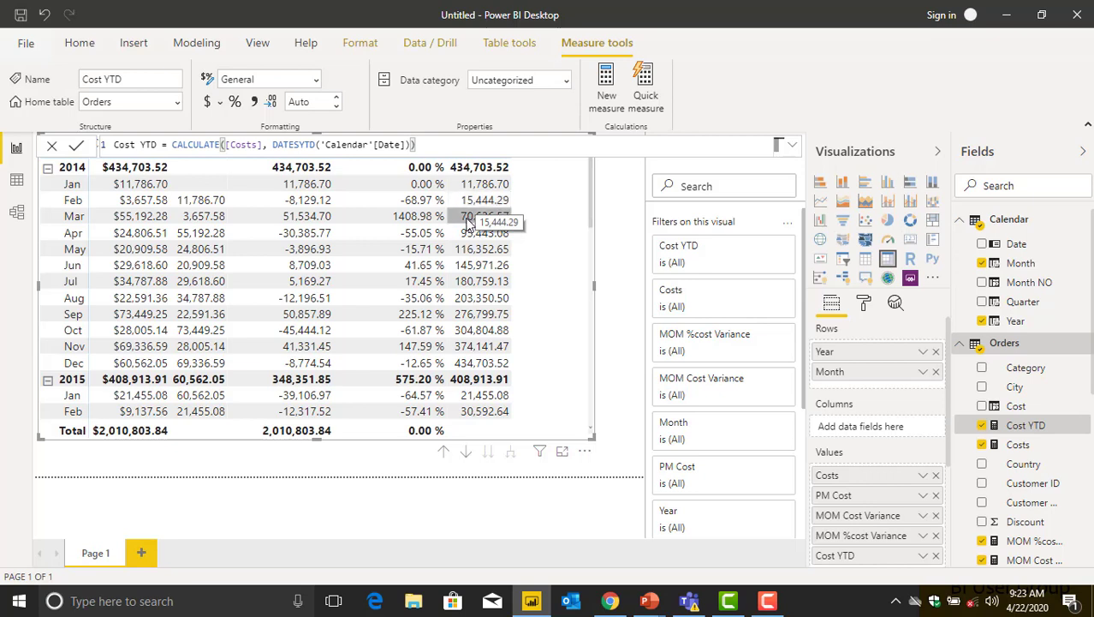
left_click(471, 217)
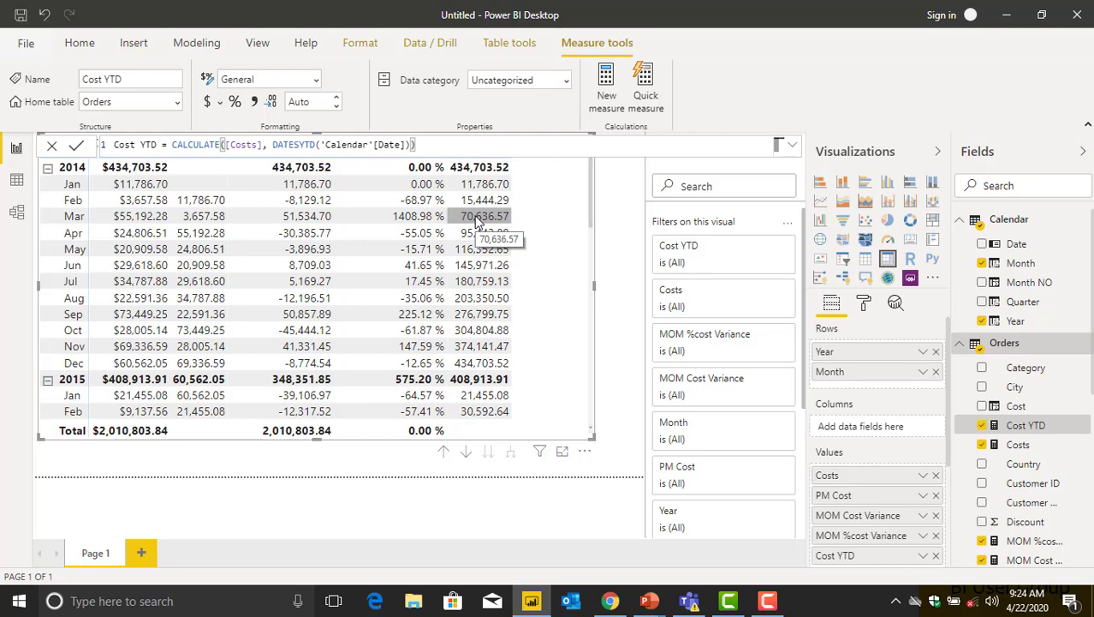
Start a new quick measure on the Orders table with Year-to-date total as its calculation
right_click(1004, 351)
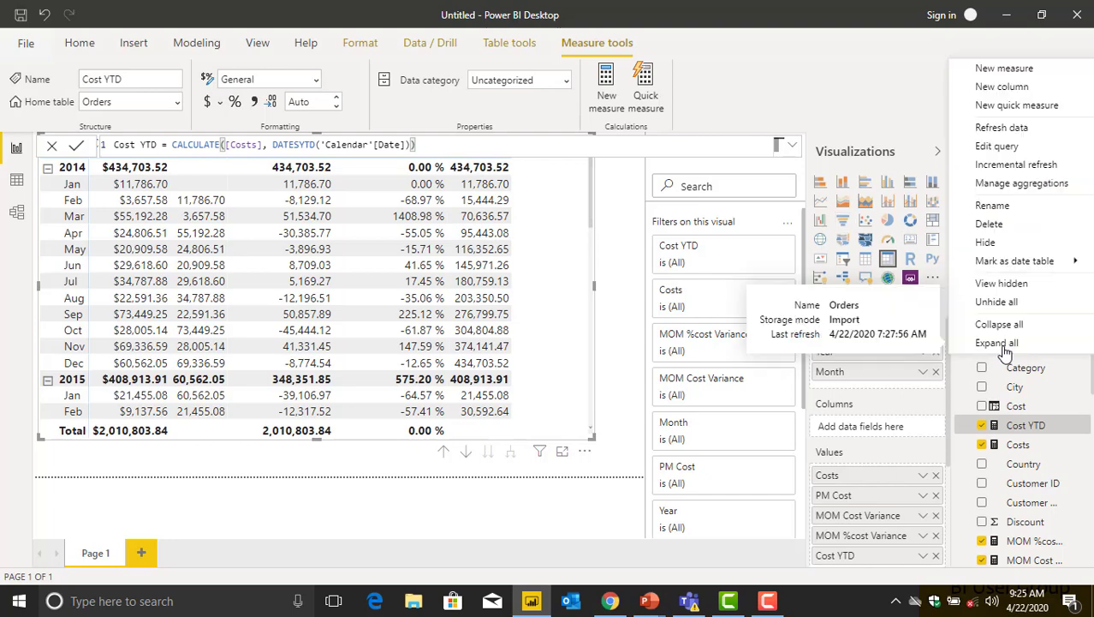
left_click(996, 106)
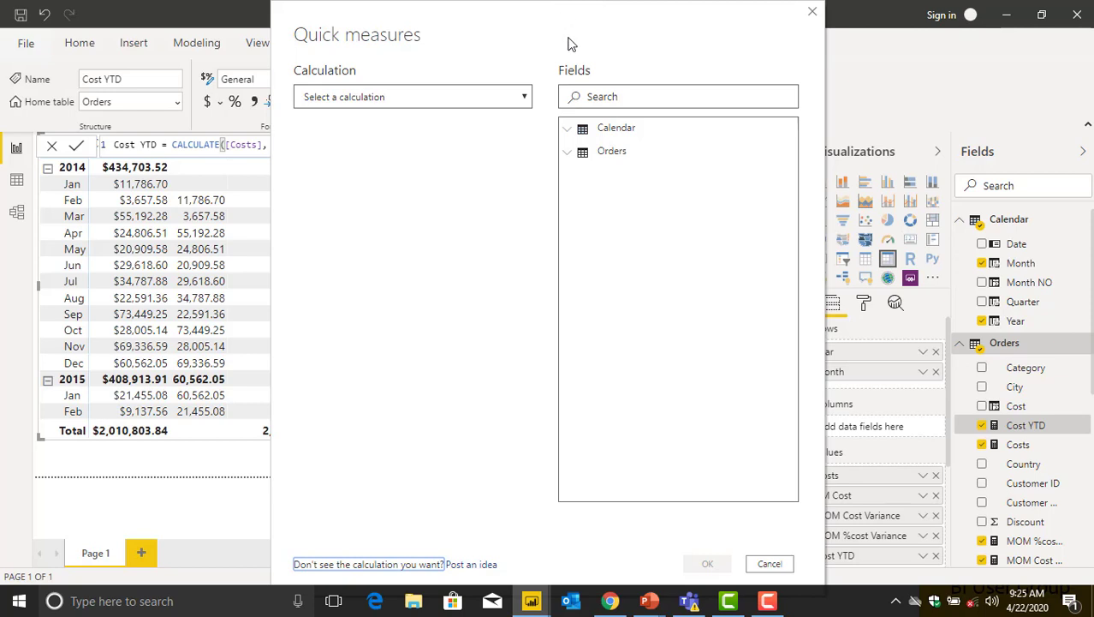
left_click(524, 99)
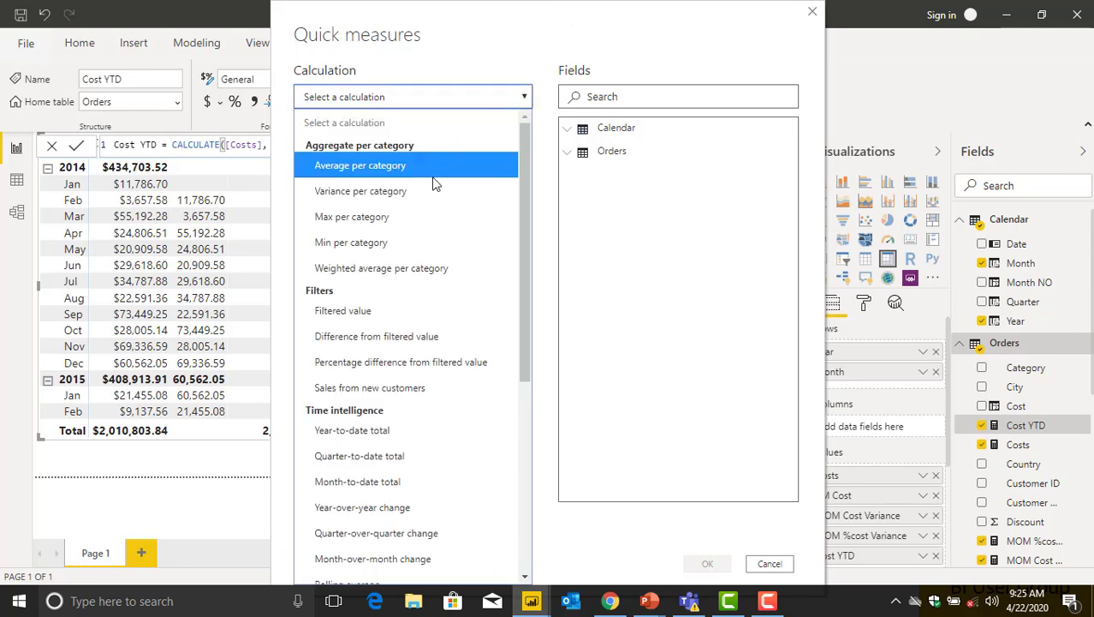
left_click_drag(523, 148, 521, 250)
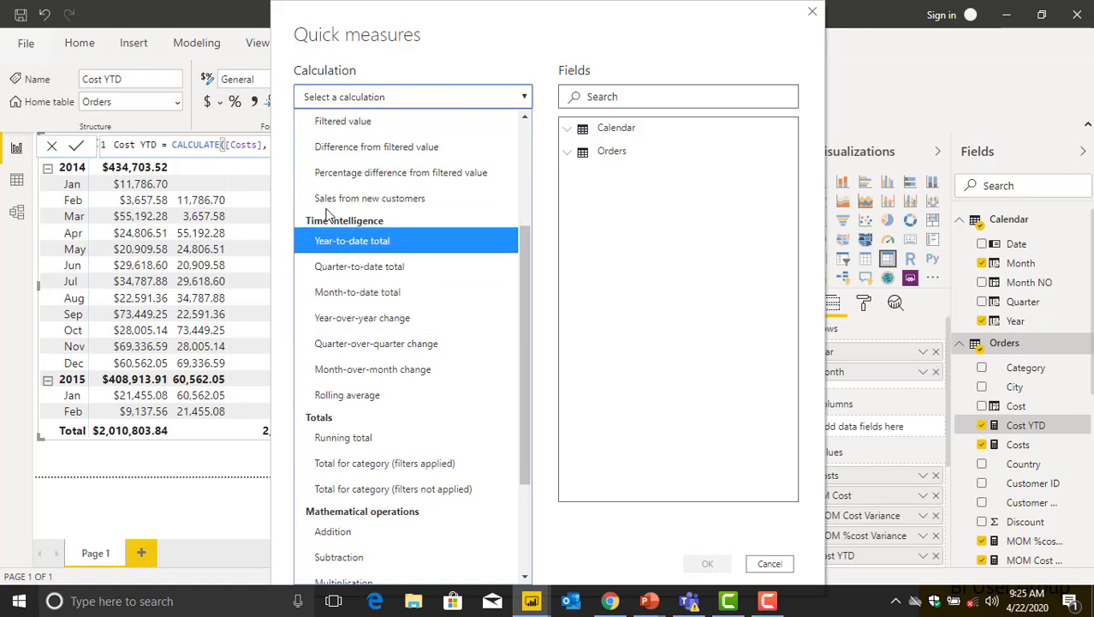
left_click(357, 242)
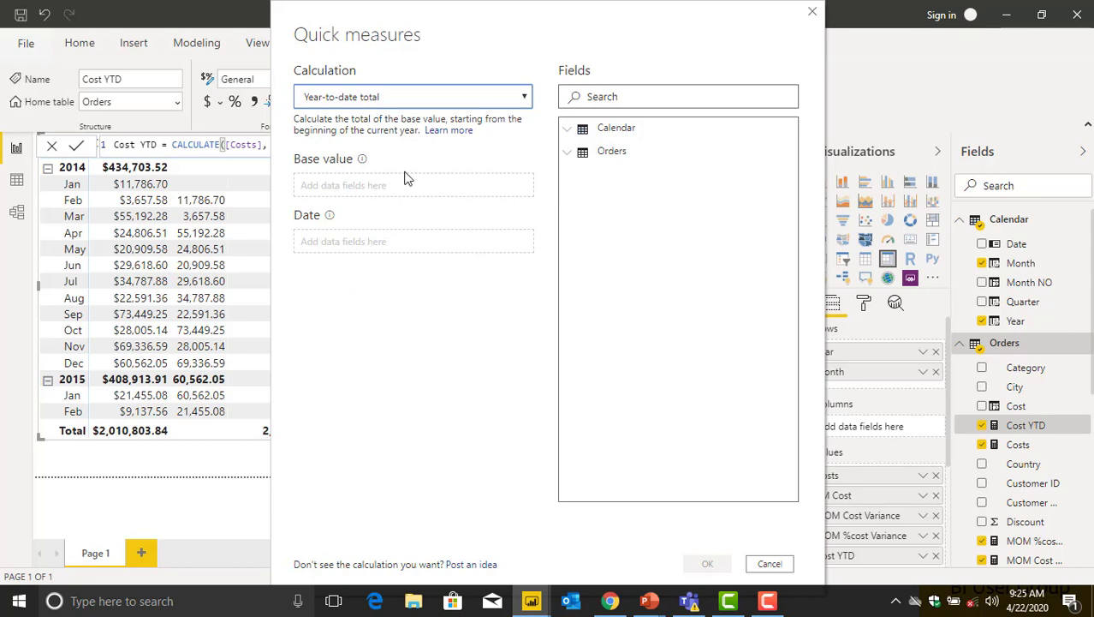
Assign the Costs measure from Orders as the quick measure's base value
mouse_move(363, 161)
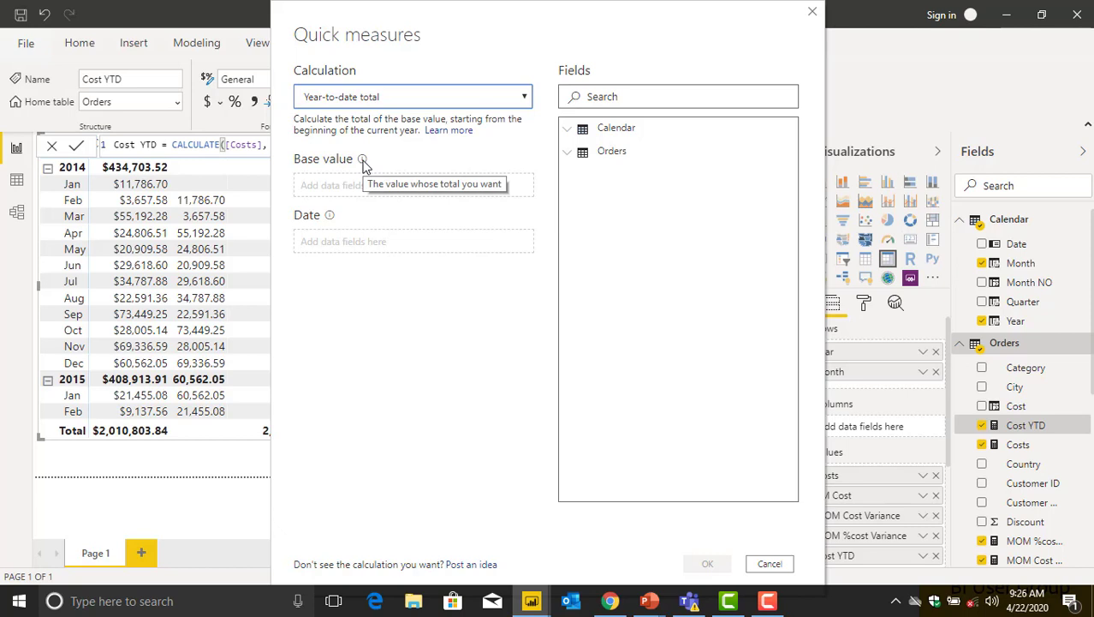
left_click(566, 156)
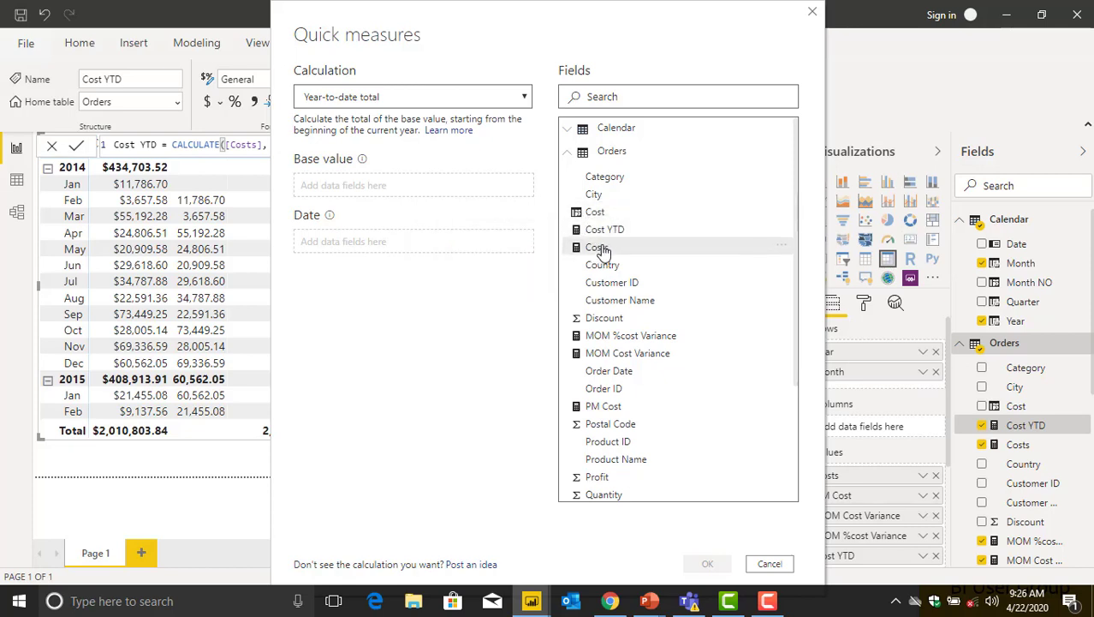
left_click_drag(602, 248, 325, 188)
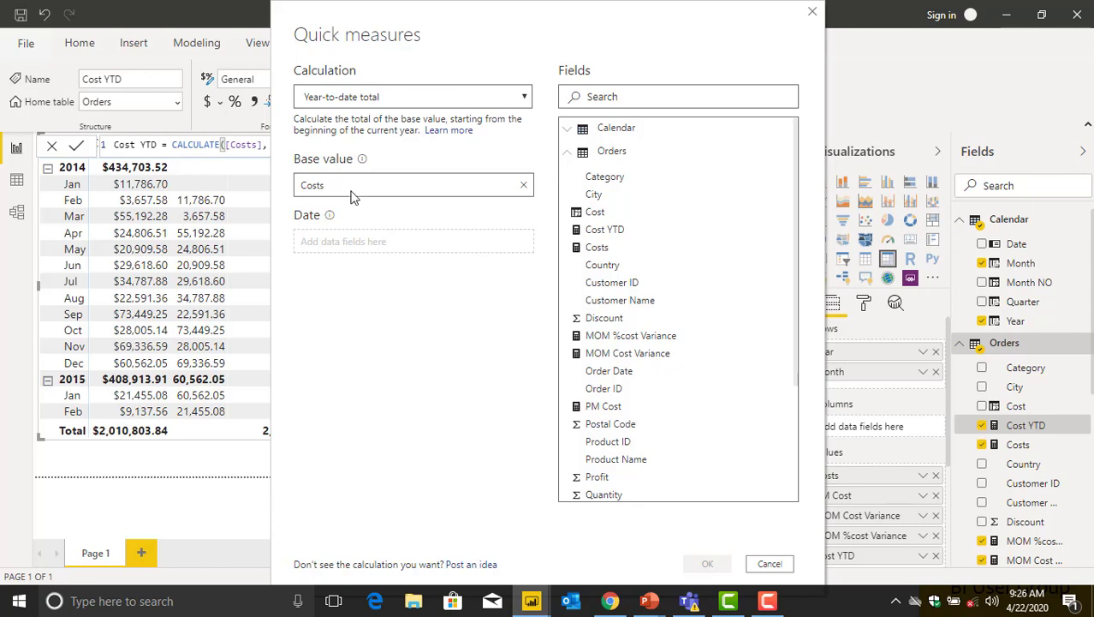
mouse_move(331, 219)
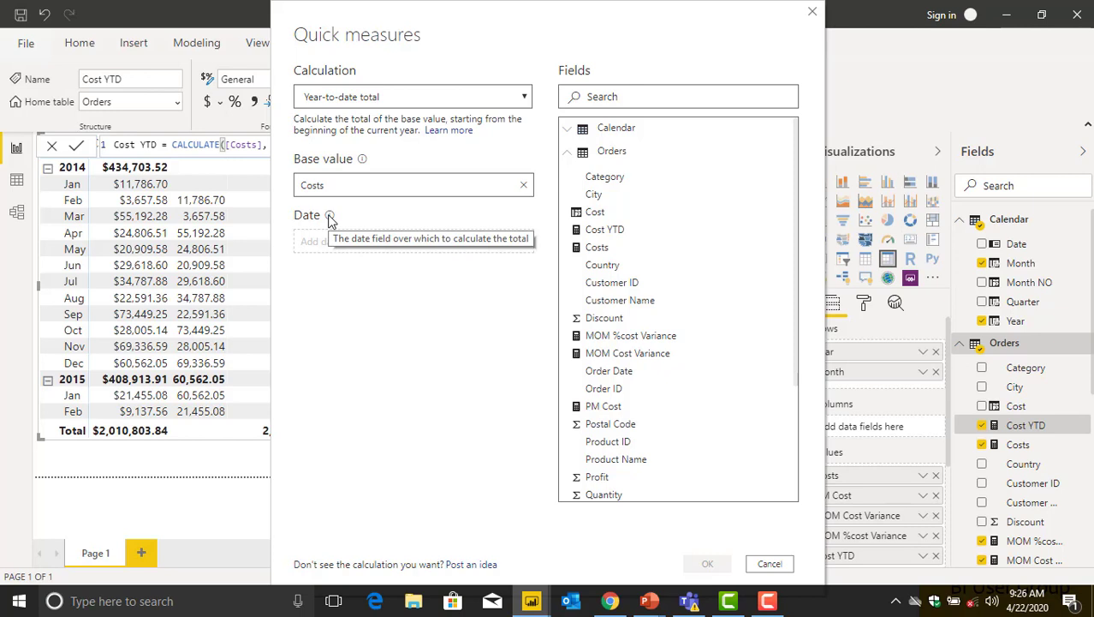
Assign the Calendar table's Date field as the quick measure's date and create the year-to-date measure
left_click(568, 133)
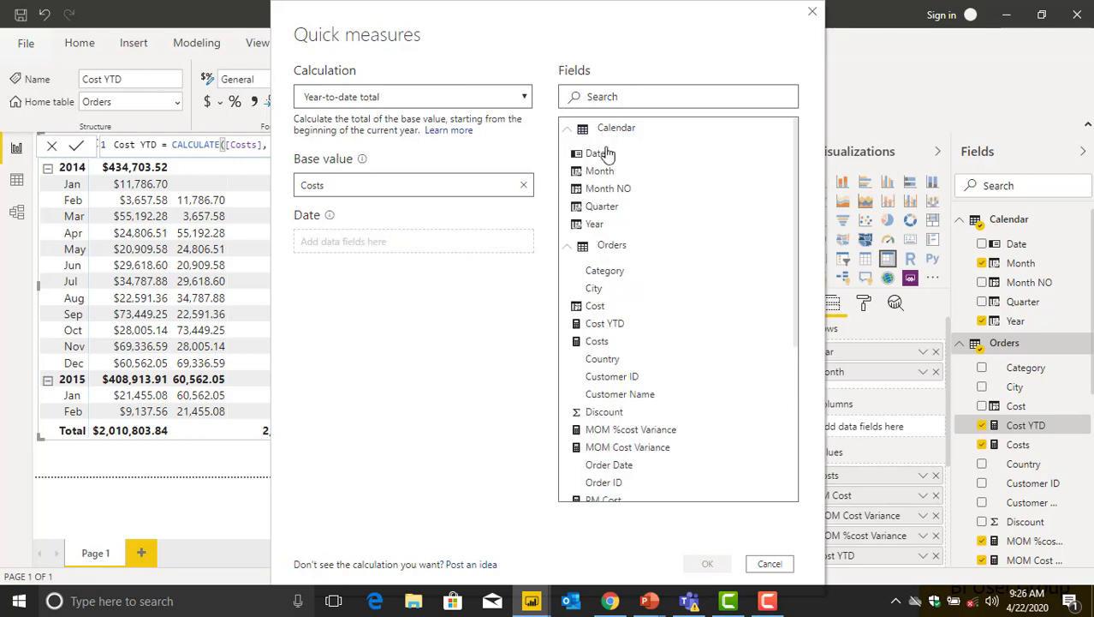
left_click_drag(596, 157, 324, 241)
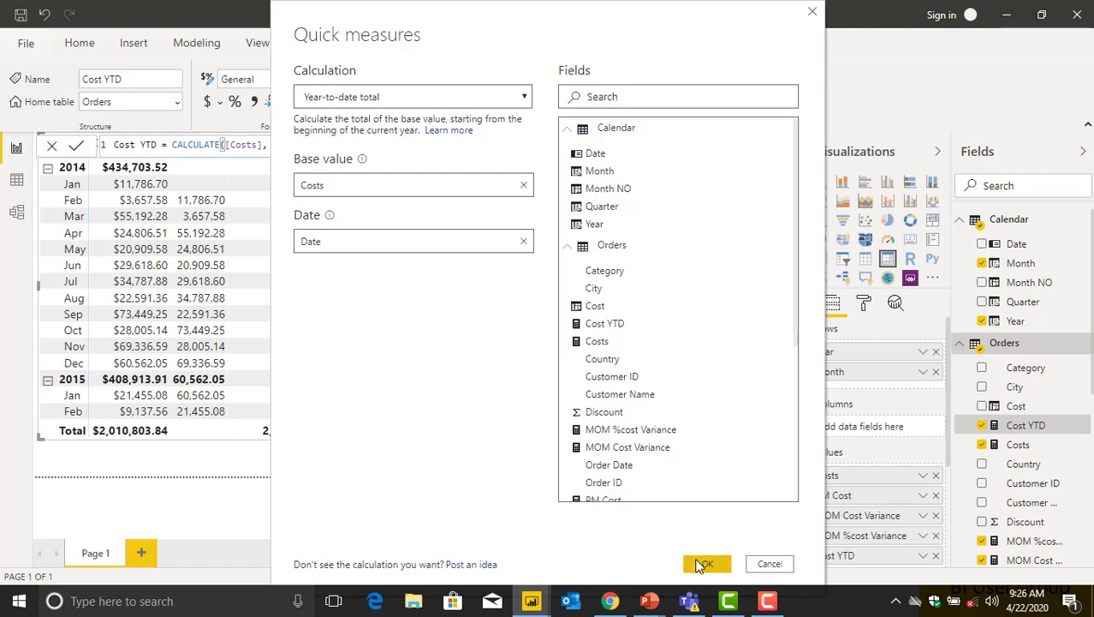
left_click(707, 565)
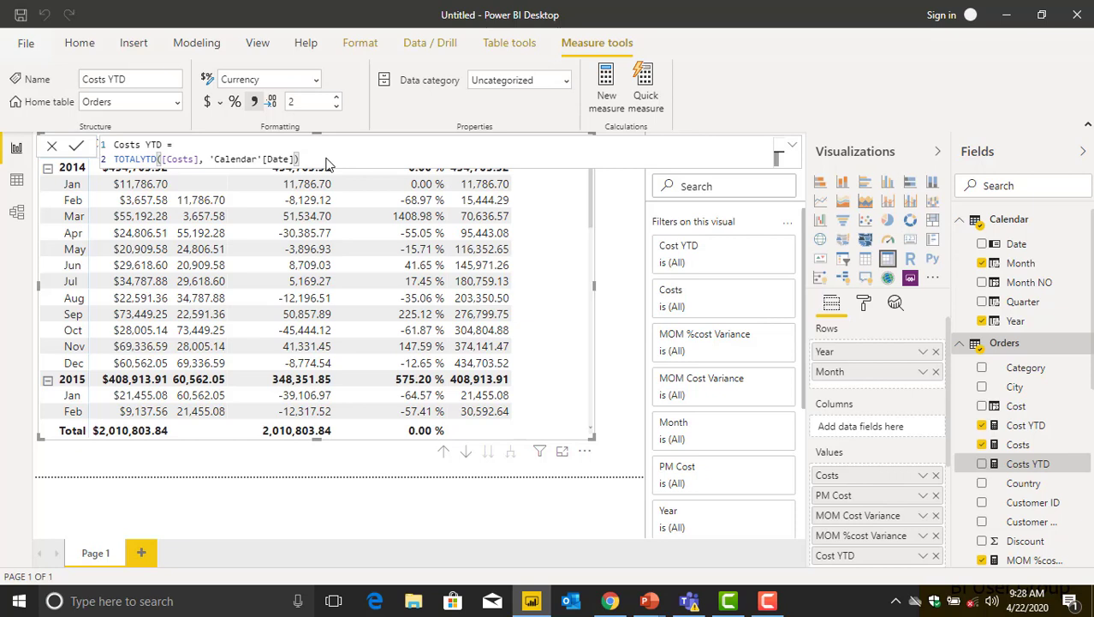
Inspect the Costs YTD measure's TOTALYTD formula in the expanded formula bar, collapse it and deselect the matrix
left_click(793, 151)
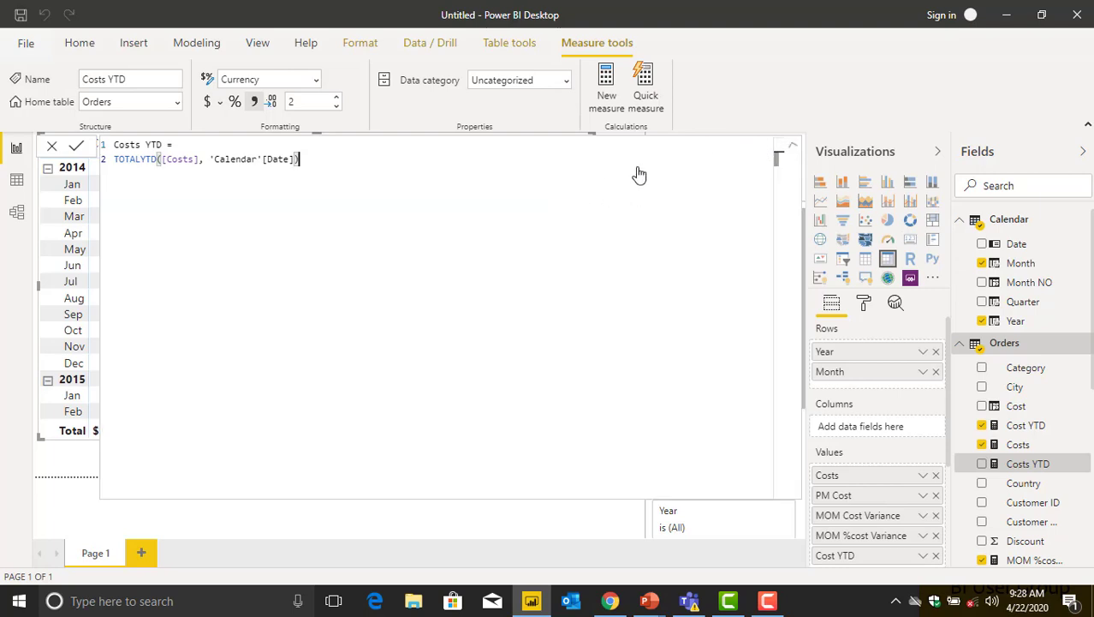
left_click(793, 151)
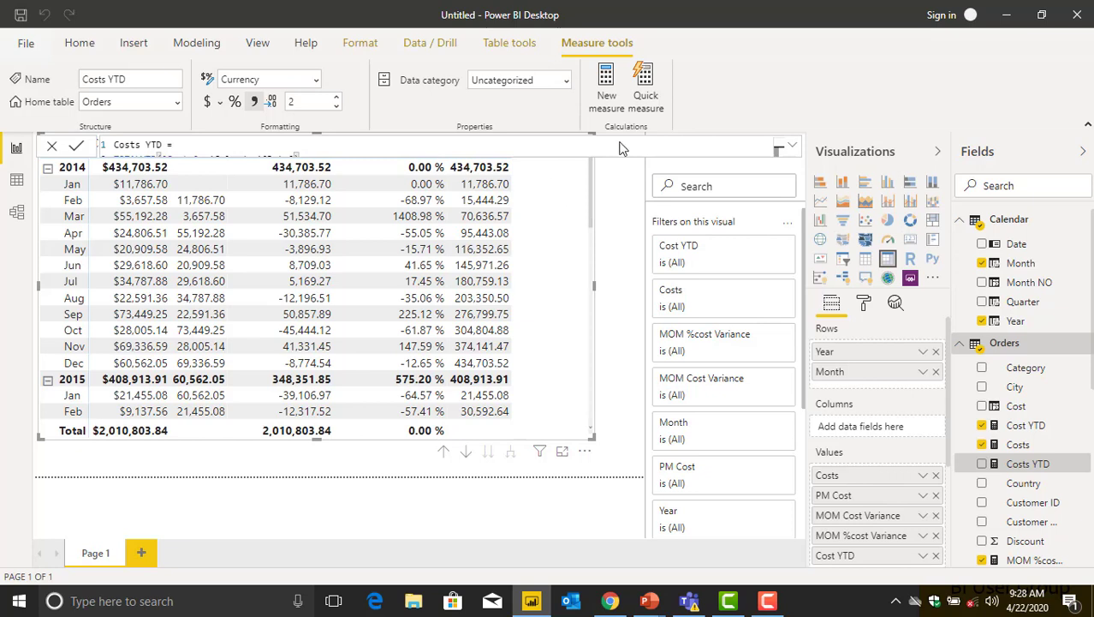
left_click(613, 206)
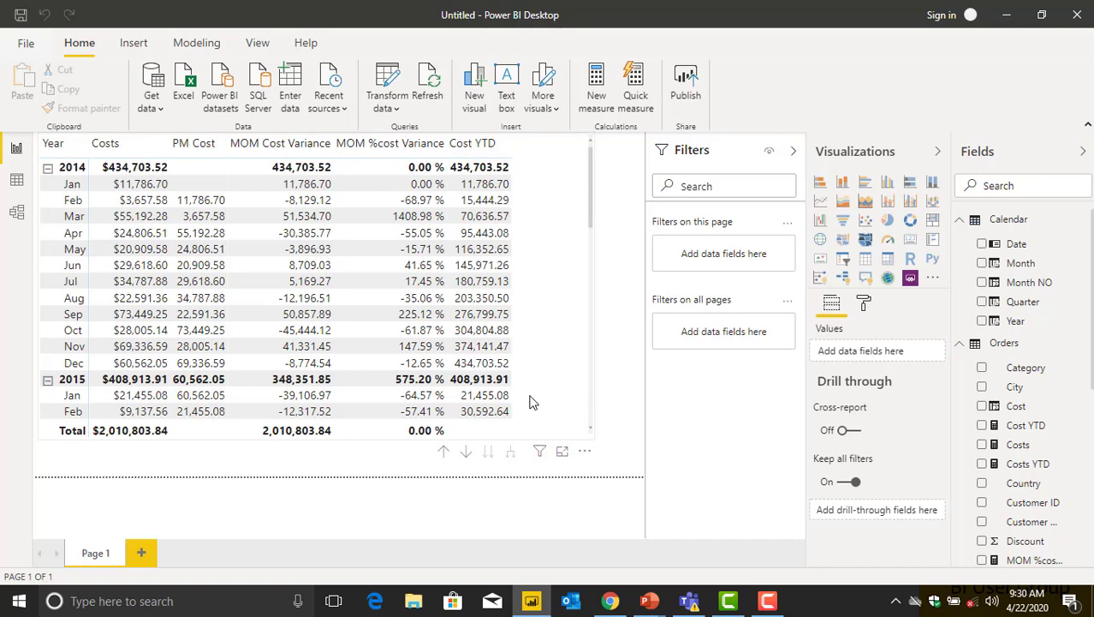
Examine how Cost YTD accumulates by month and restarts each January in the matrix, from 2015 into 2016
left_click(485, 396)
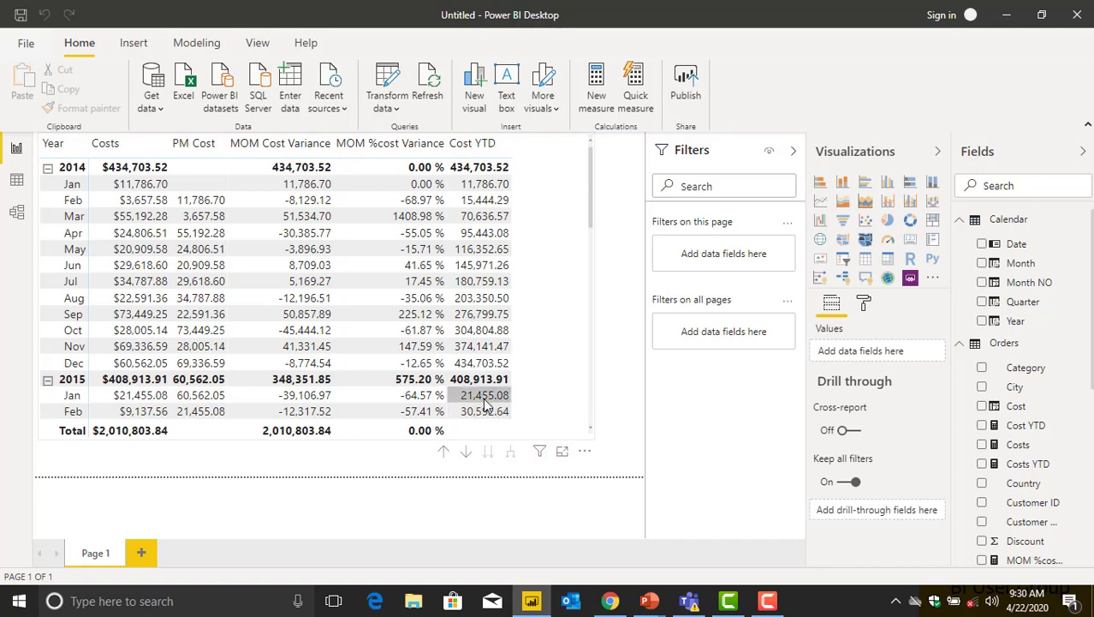
left_click(531, 395)
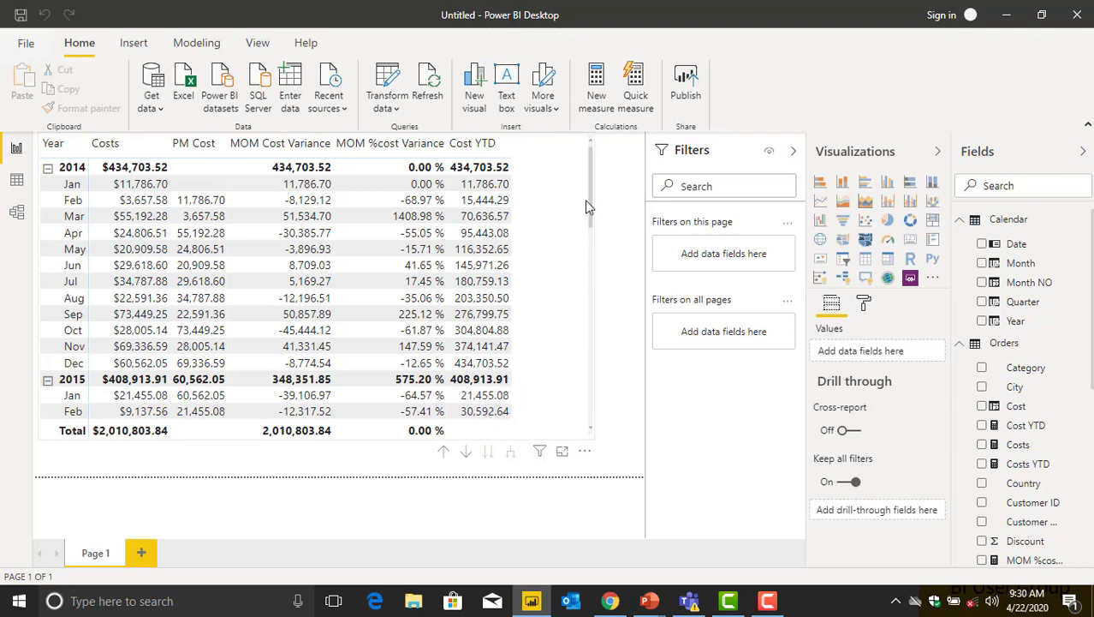
scroll(591, 283, "down", 10)
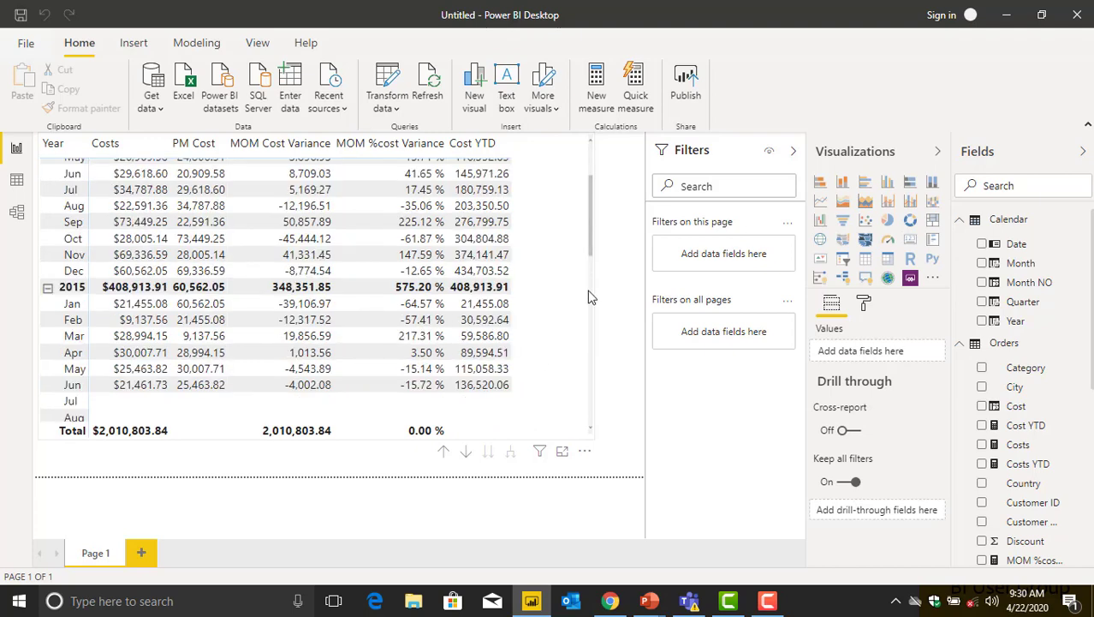
scroll(589, 319, "down", 1)
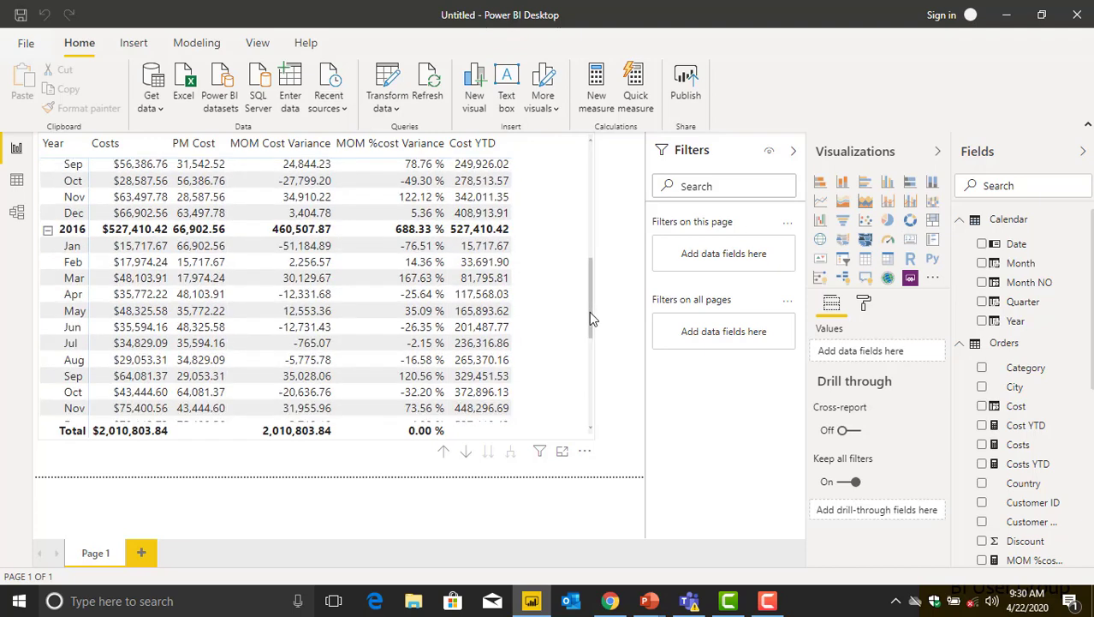
left_click(516, 333)
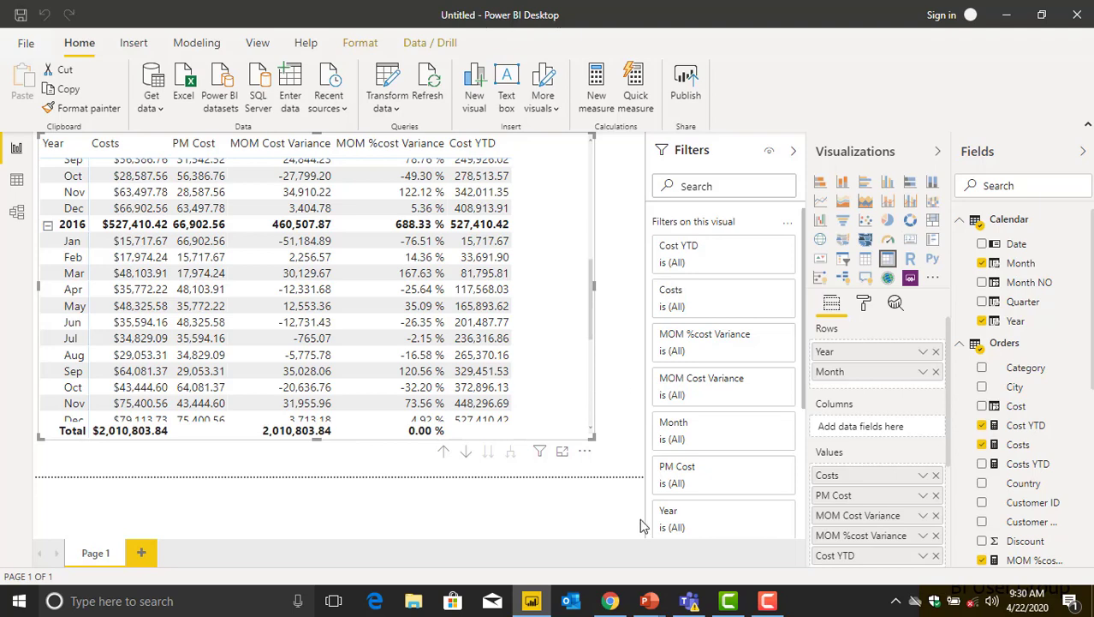
Switch to the running PowerPoint slide show at the slide on date tables and time intelligence calculations
mouse_move(648, 602)
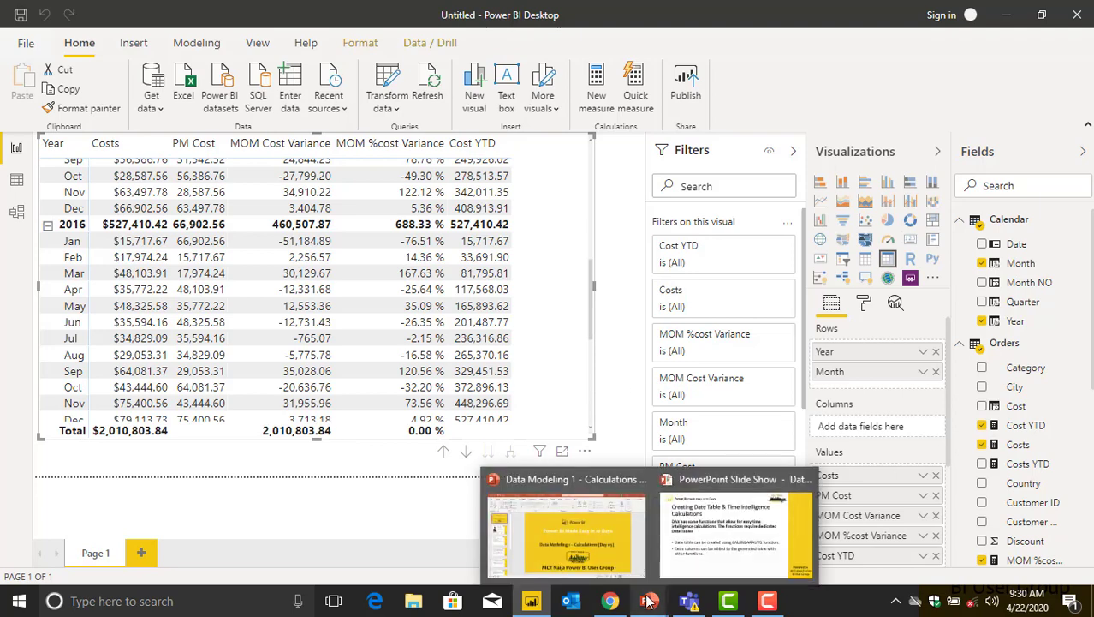
left_click(698, 557)
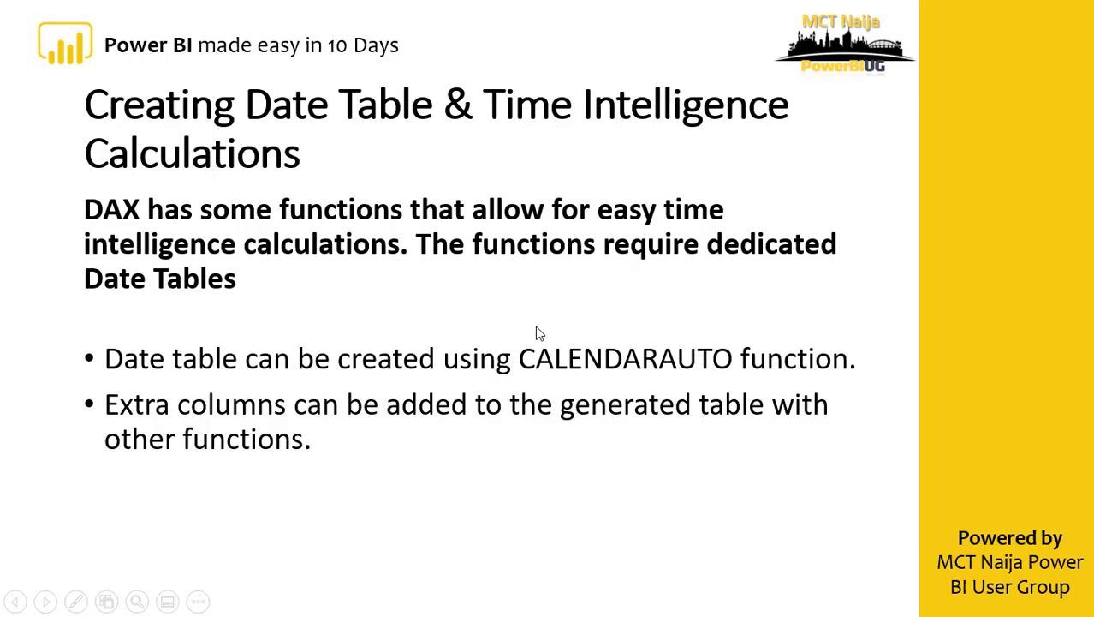